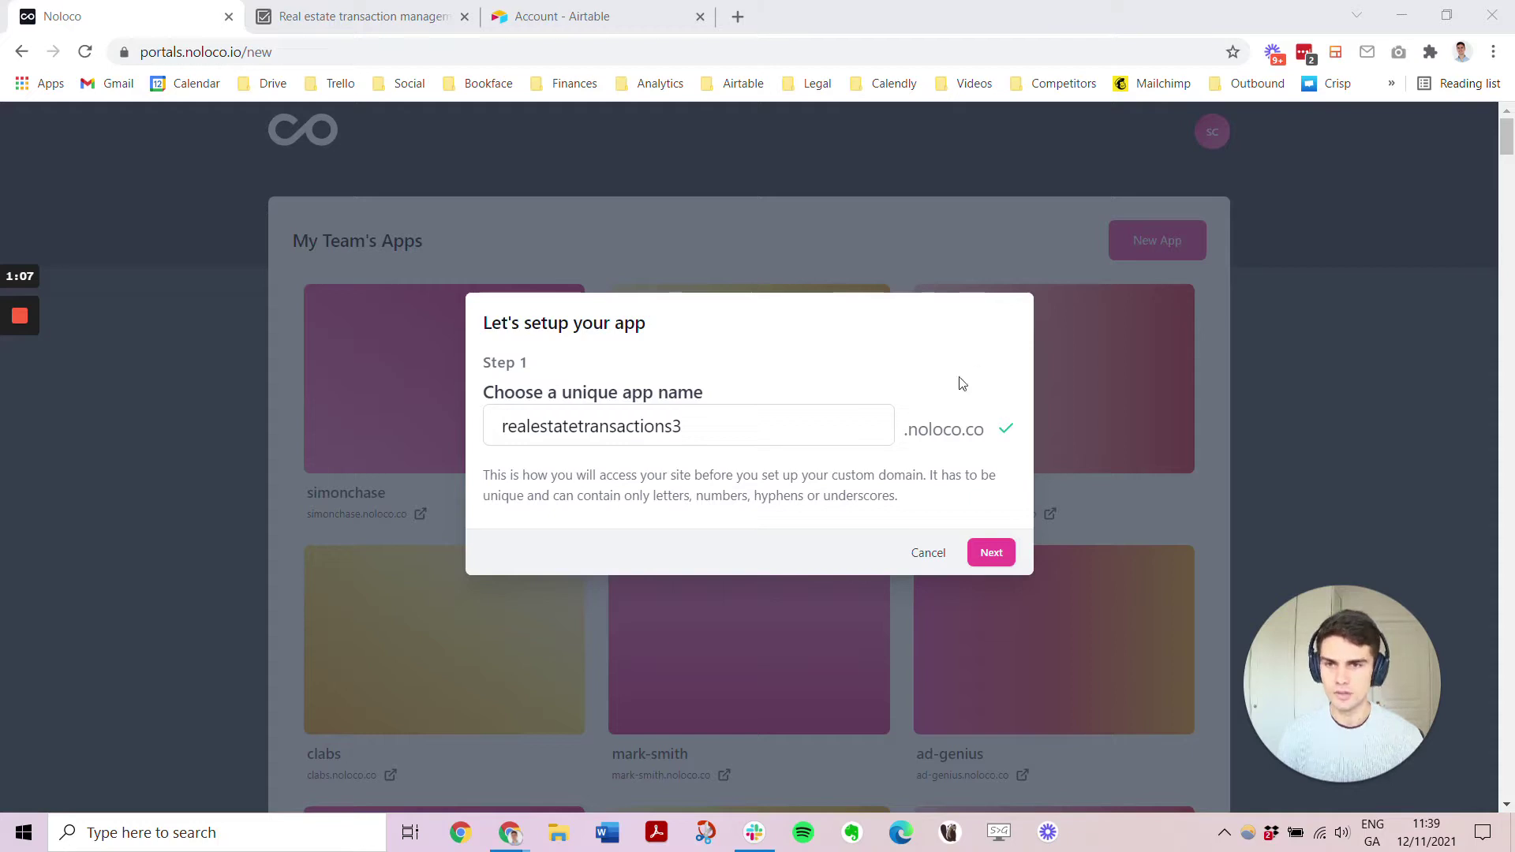
# Confirm realestatetransactions3 as the app name and continue to the appearance step
pyautogui.click(994, 554)
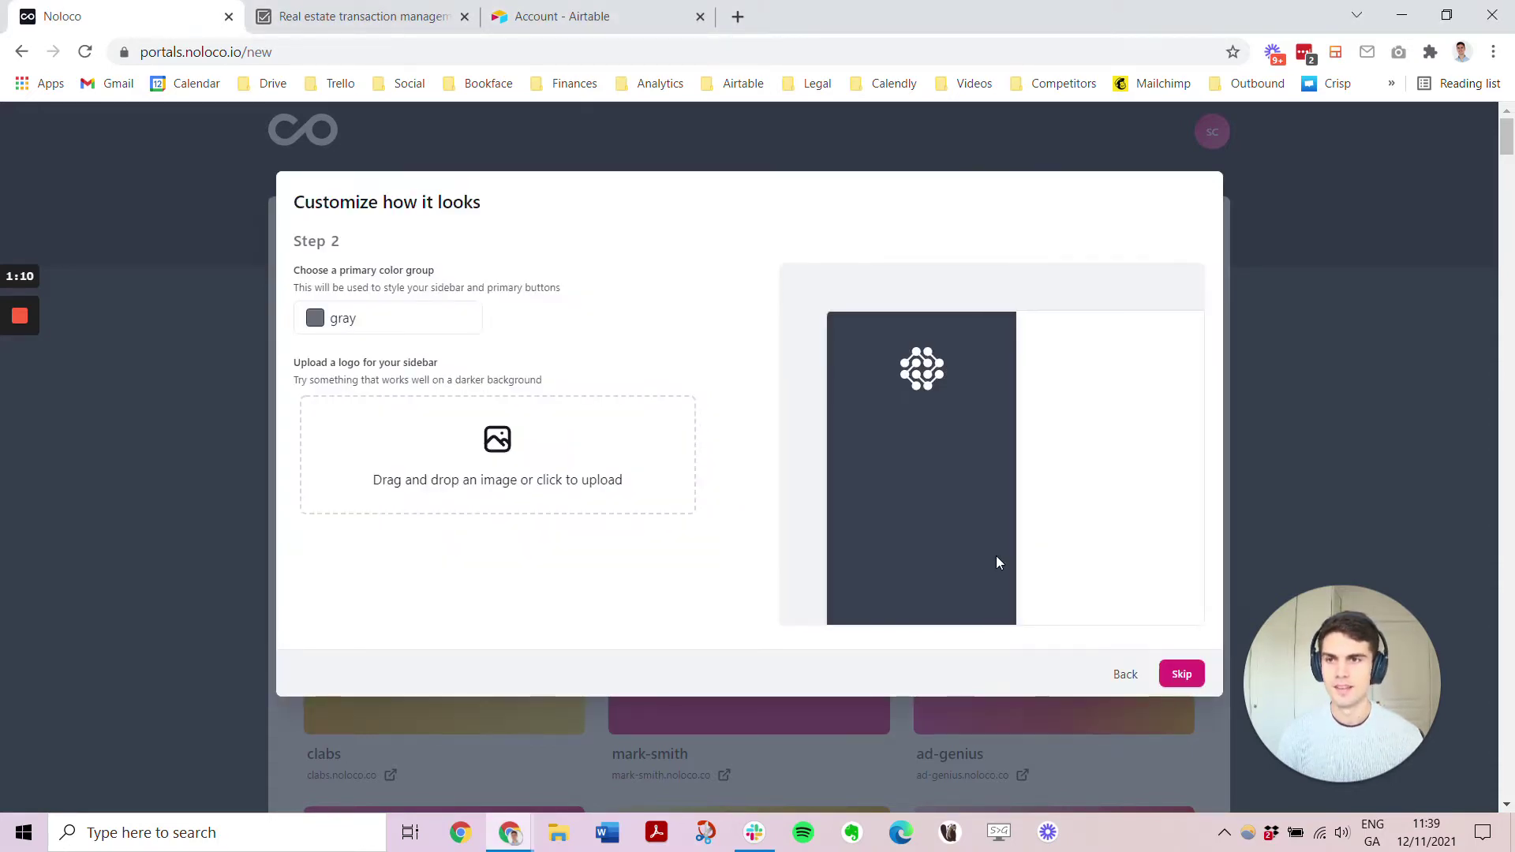
# Keep Gray as the primary colour and upload House Icon Png White 2 as the sidebar logo
pyautogui.click(330, 316)
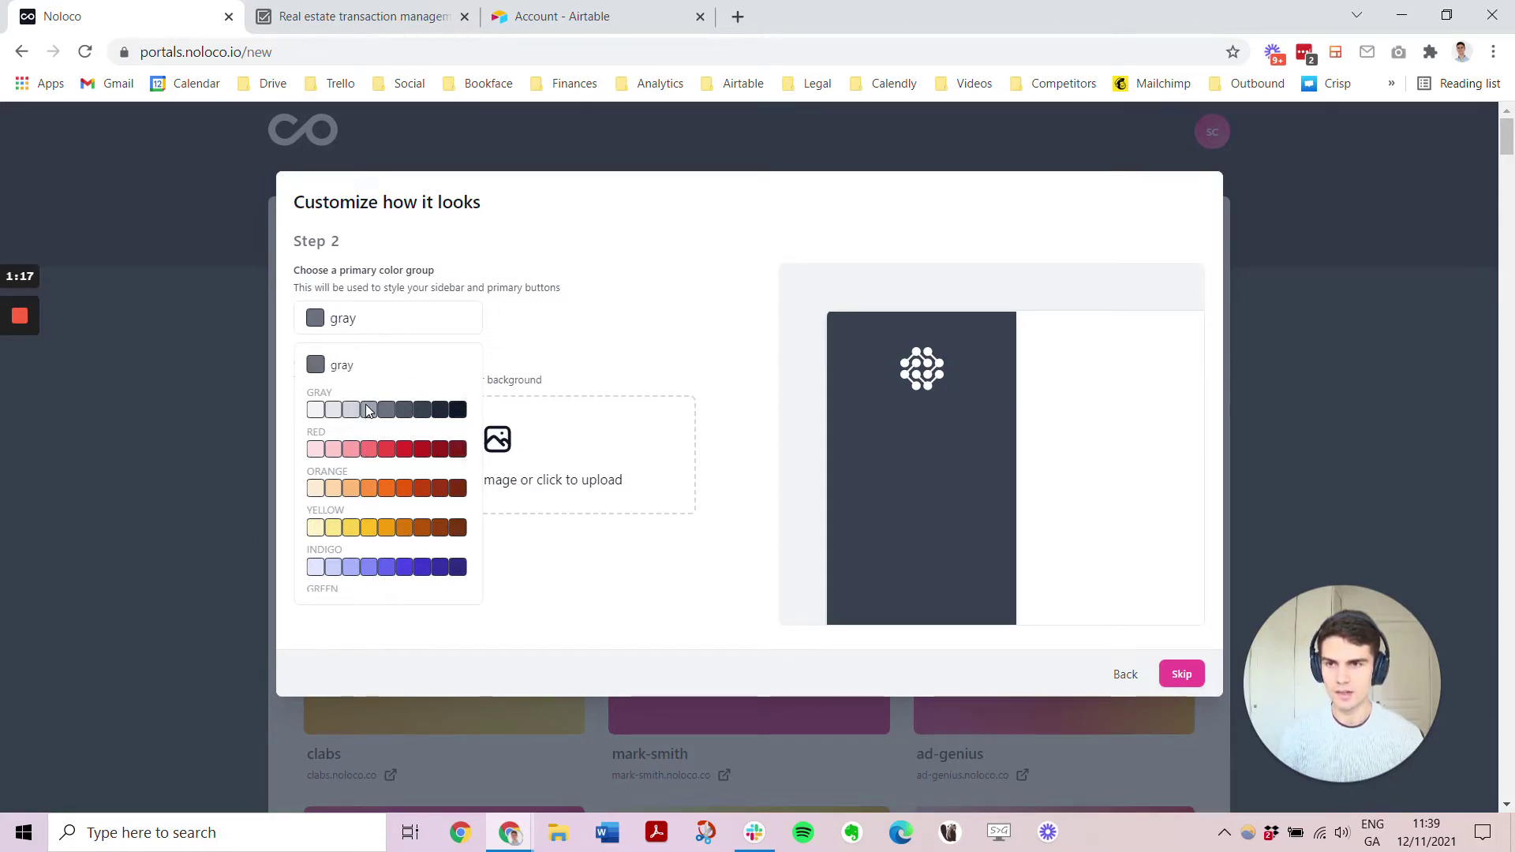
pyautogui.click(741, 318)
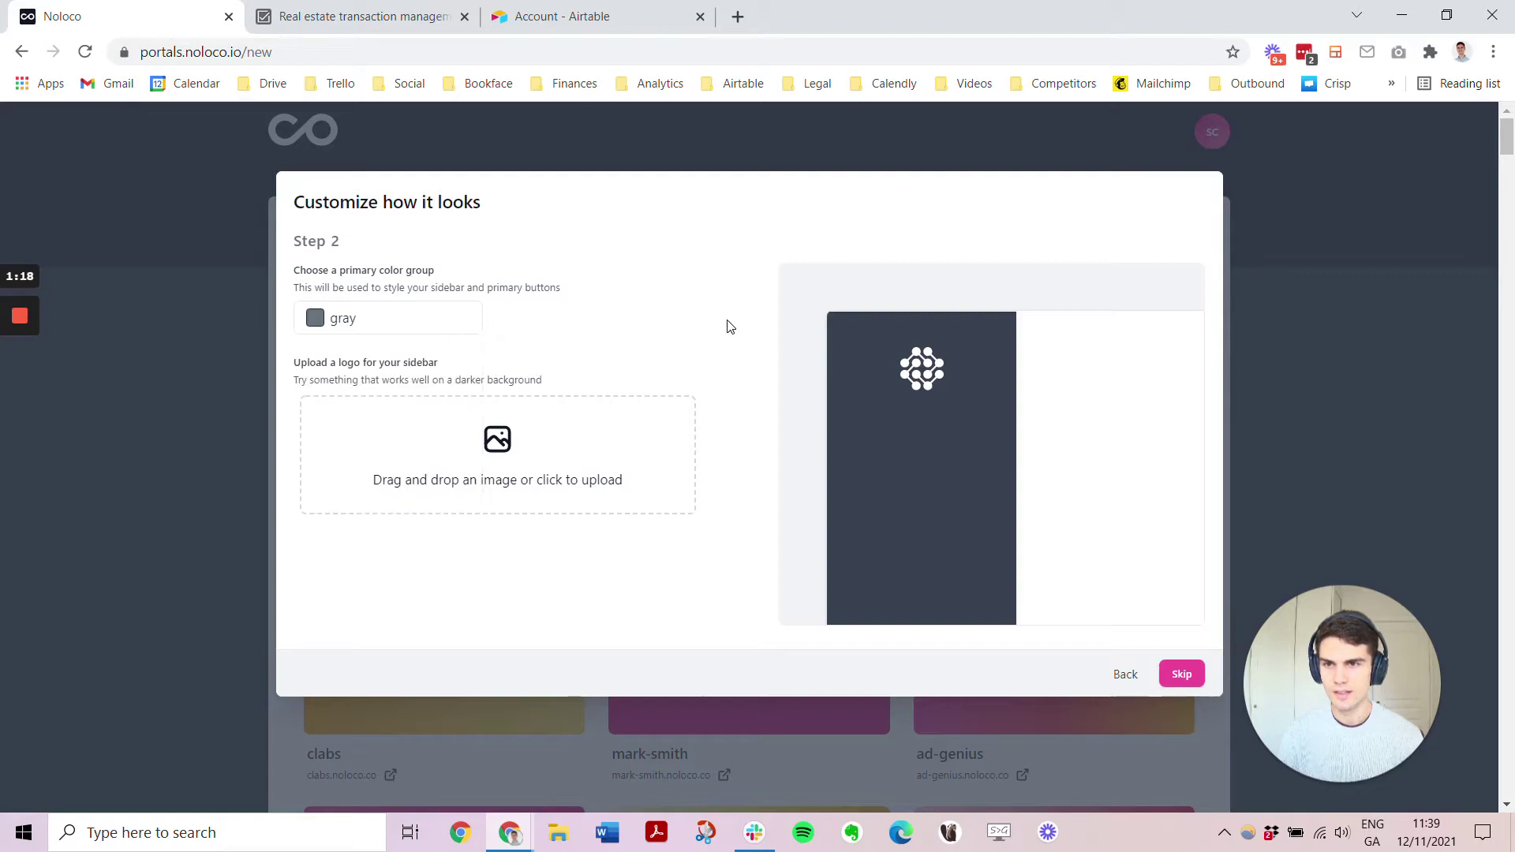
pyautogui.click(492, 441)
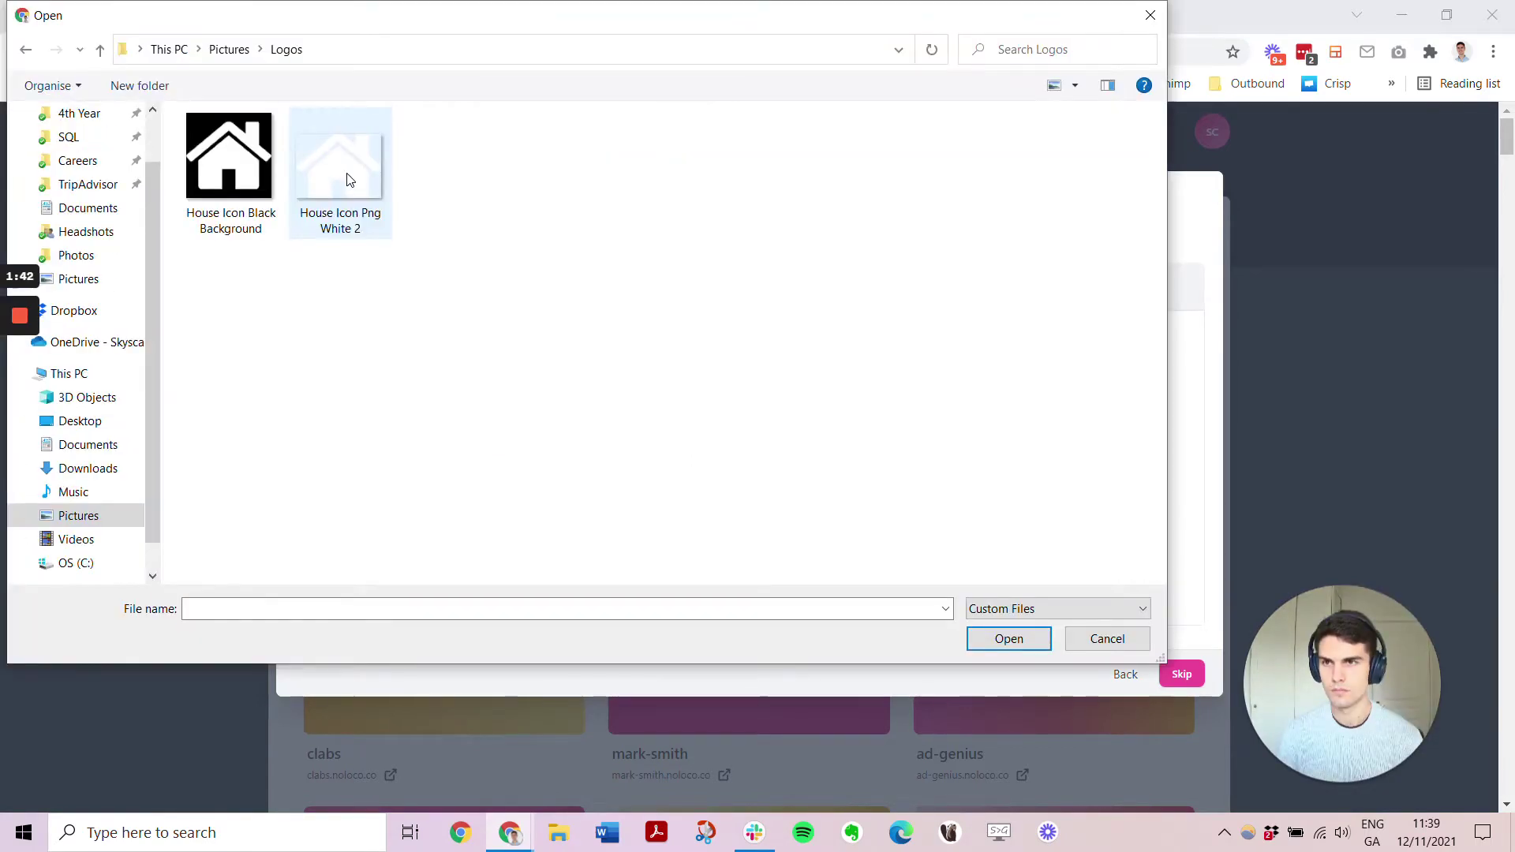
pyautogui.doubleClick(341, 170)
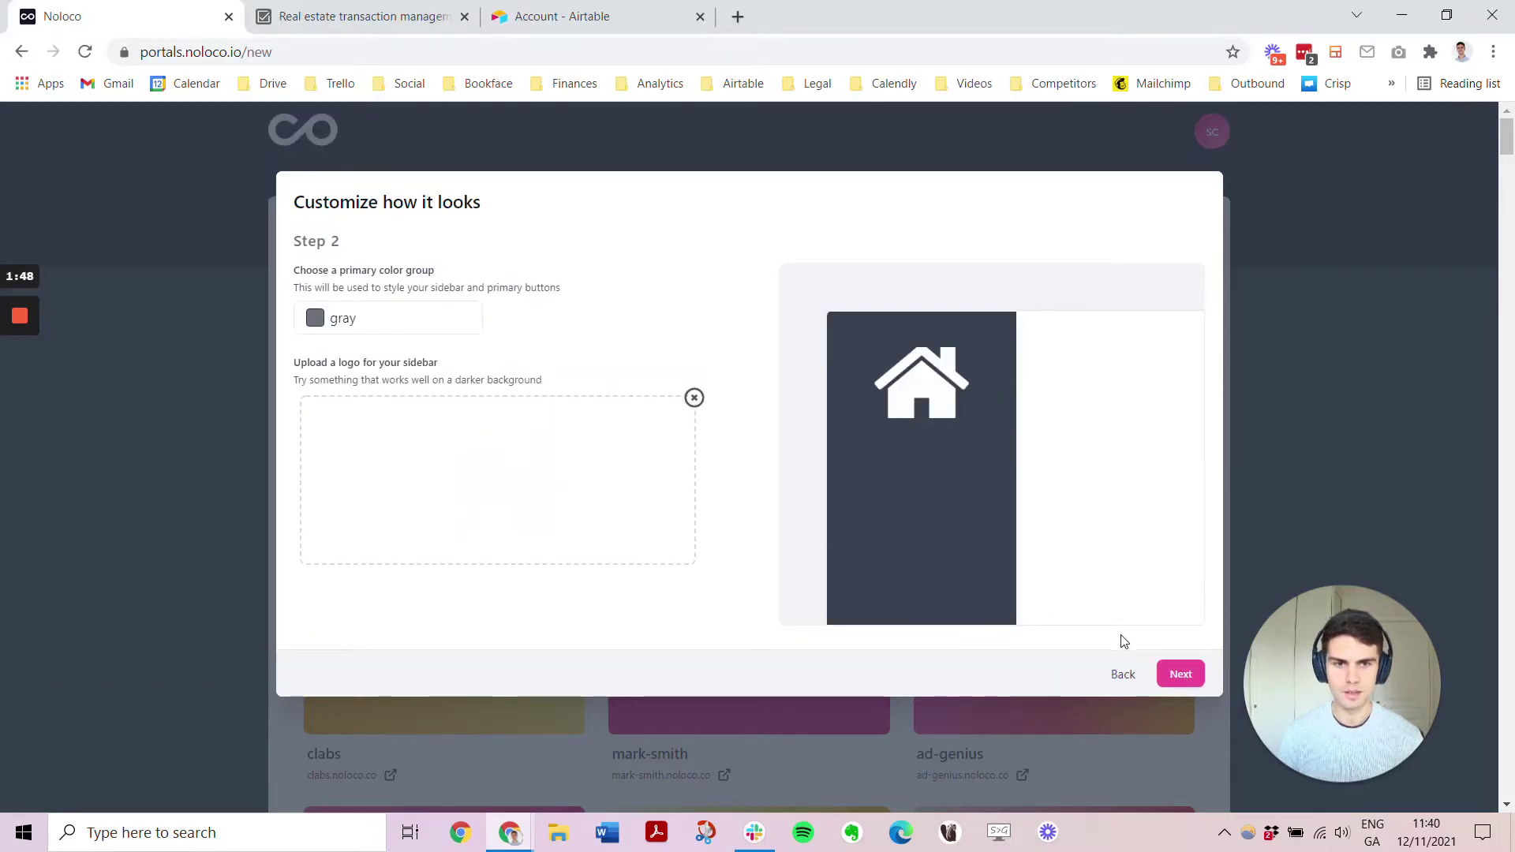
# Upload House Icon Black Background as the login page logo and complete the setup steps
pyautogui.click(1179, 674)
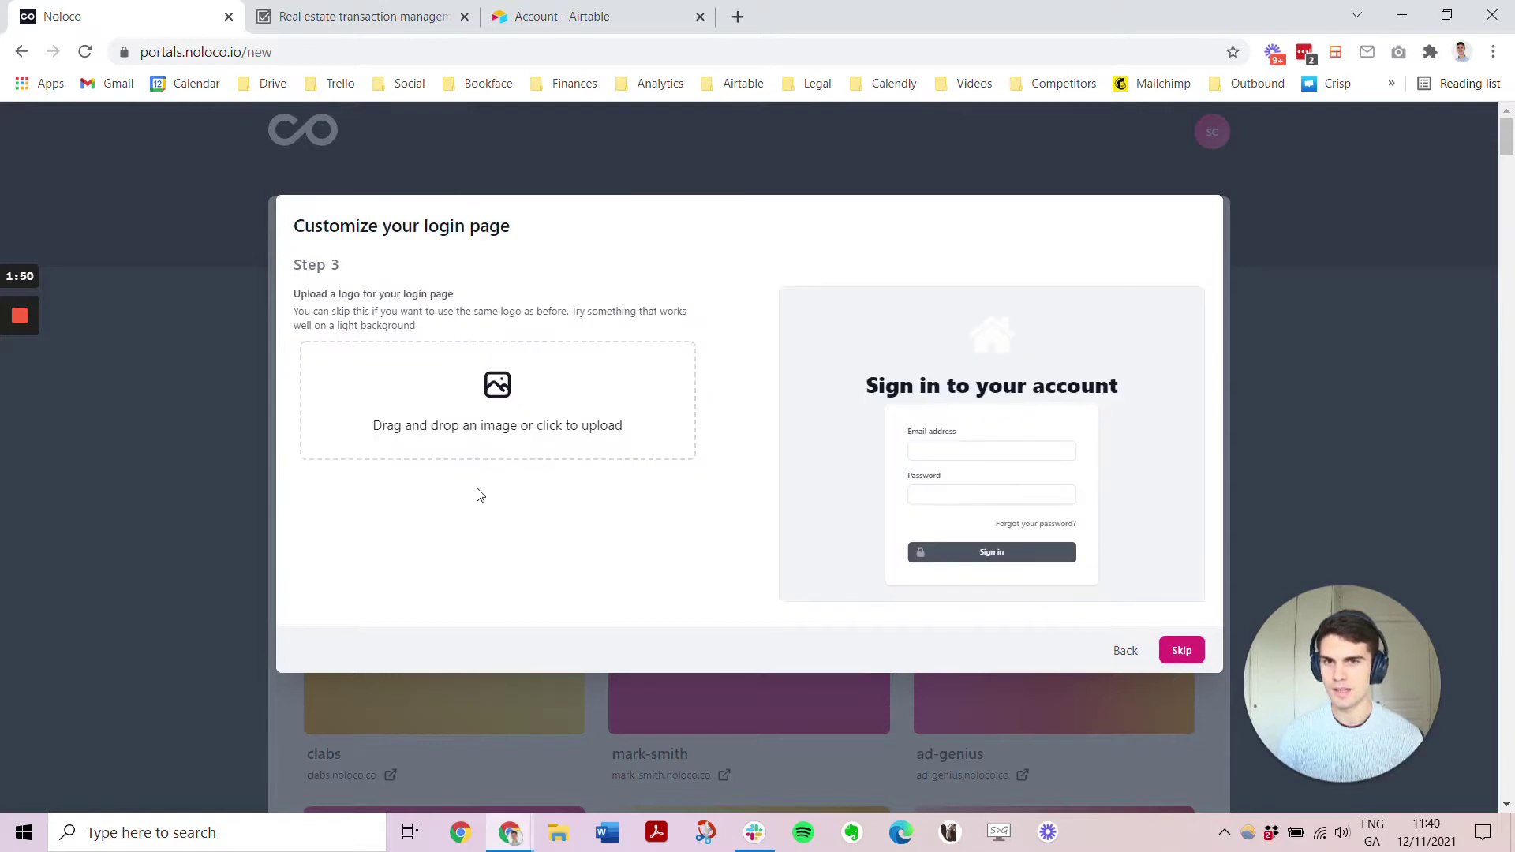
pyautogui.click(466, 417)
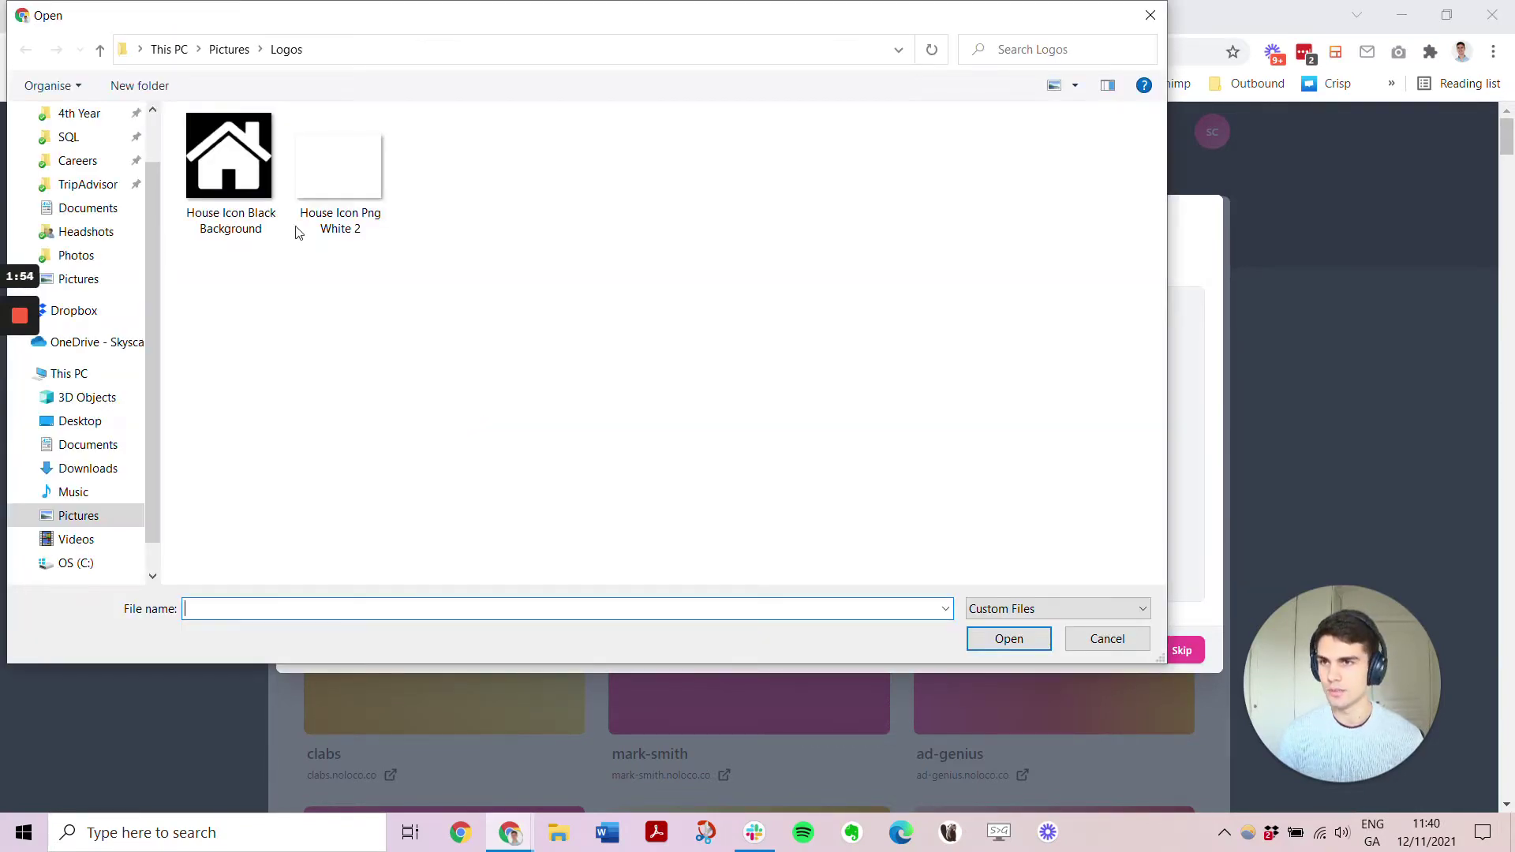
pyautogui.click(236, 179)
pyautogui.doubleClick(237, 178)
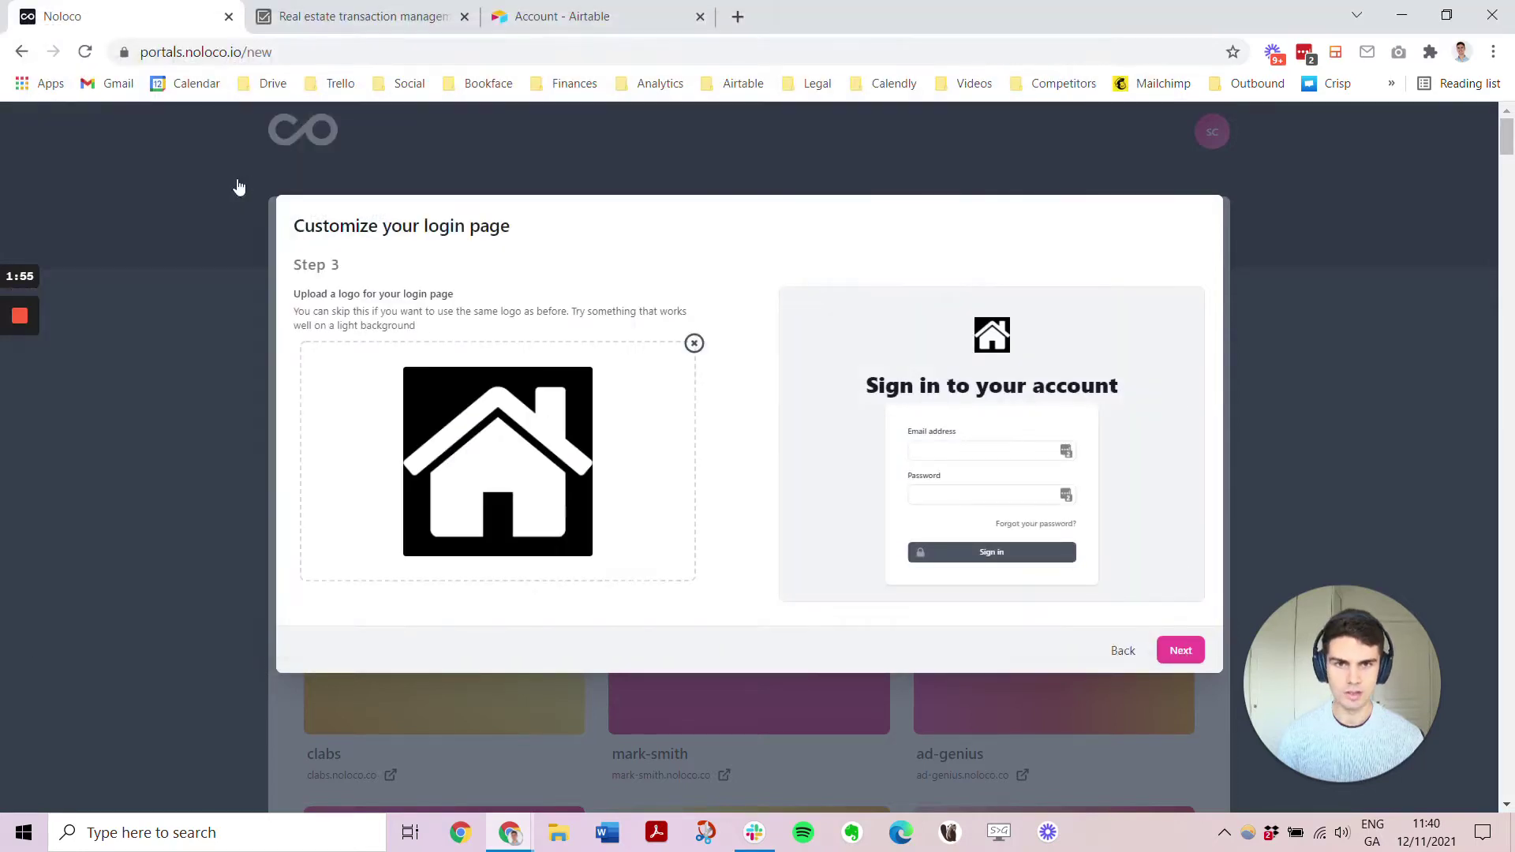
pyautogui.click(1166, 652)
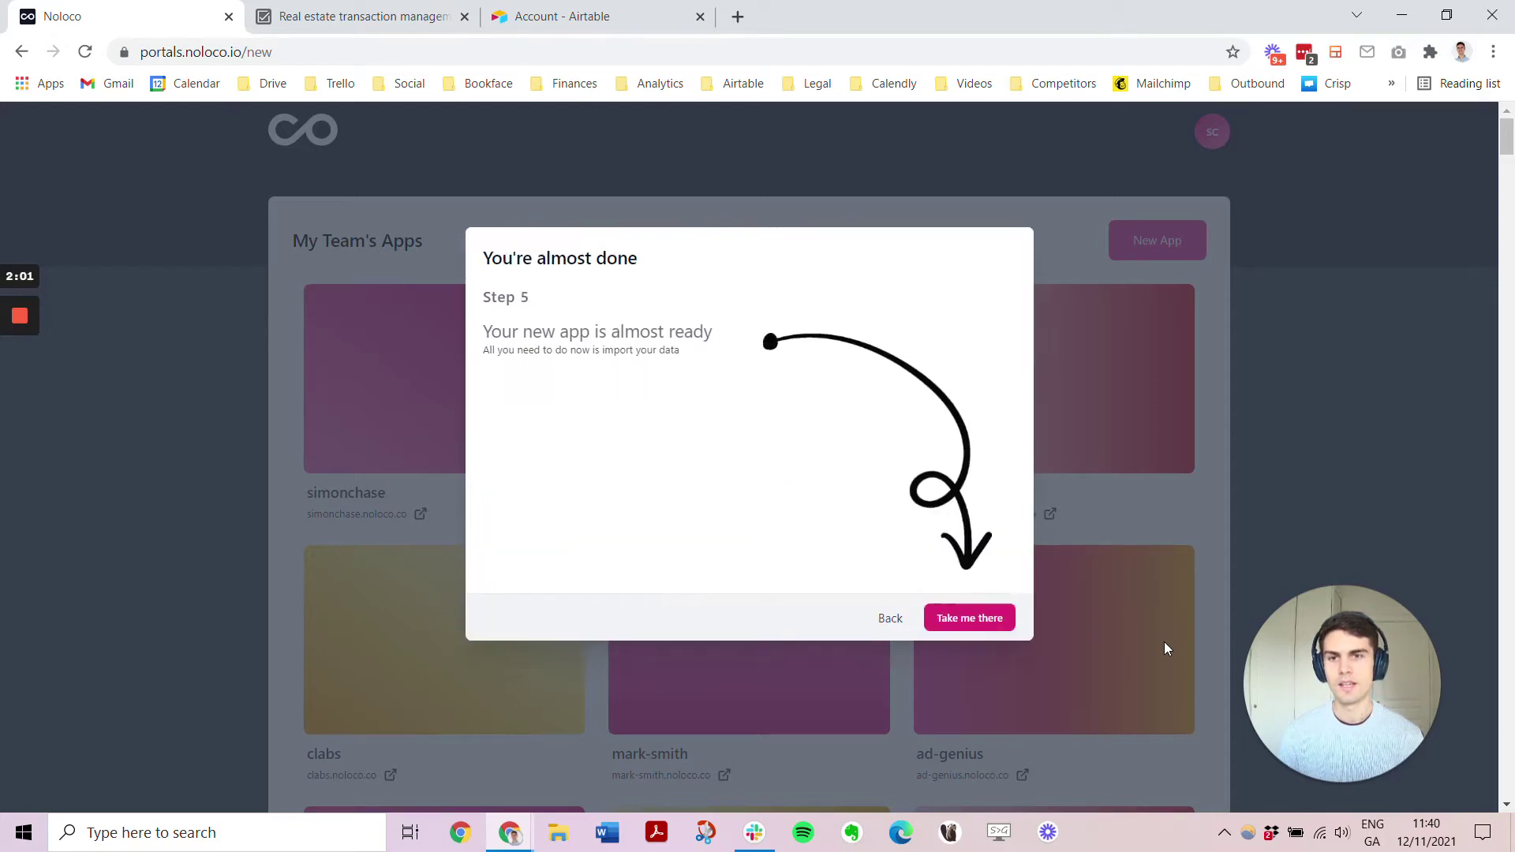
# Browse the Airtable real estate base's Contacts table, then reveal and copy the personal API key
pyautogui.click(970, 618)
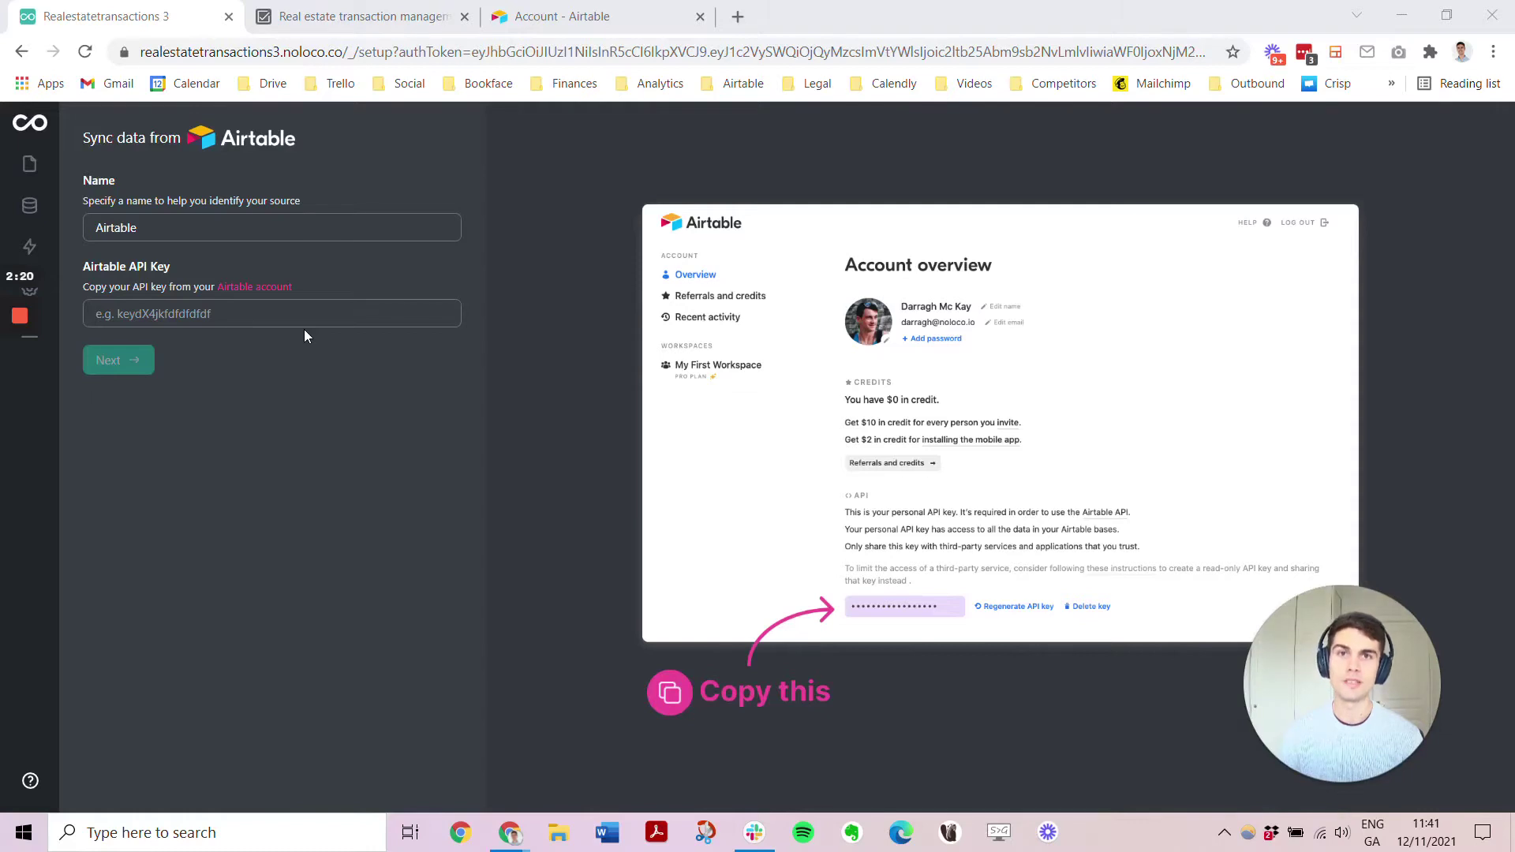
pyautogui.click(334, 10)
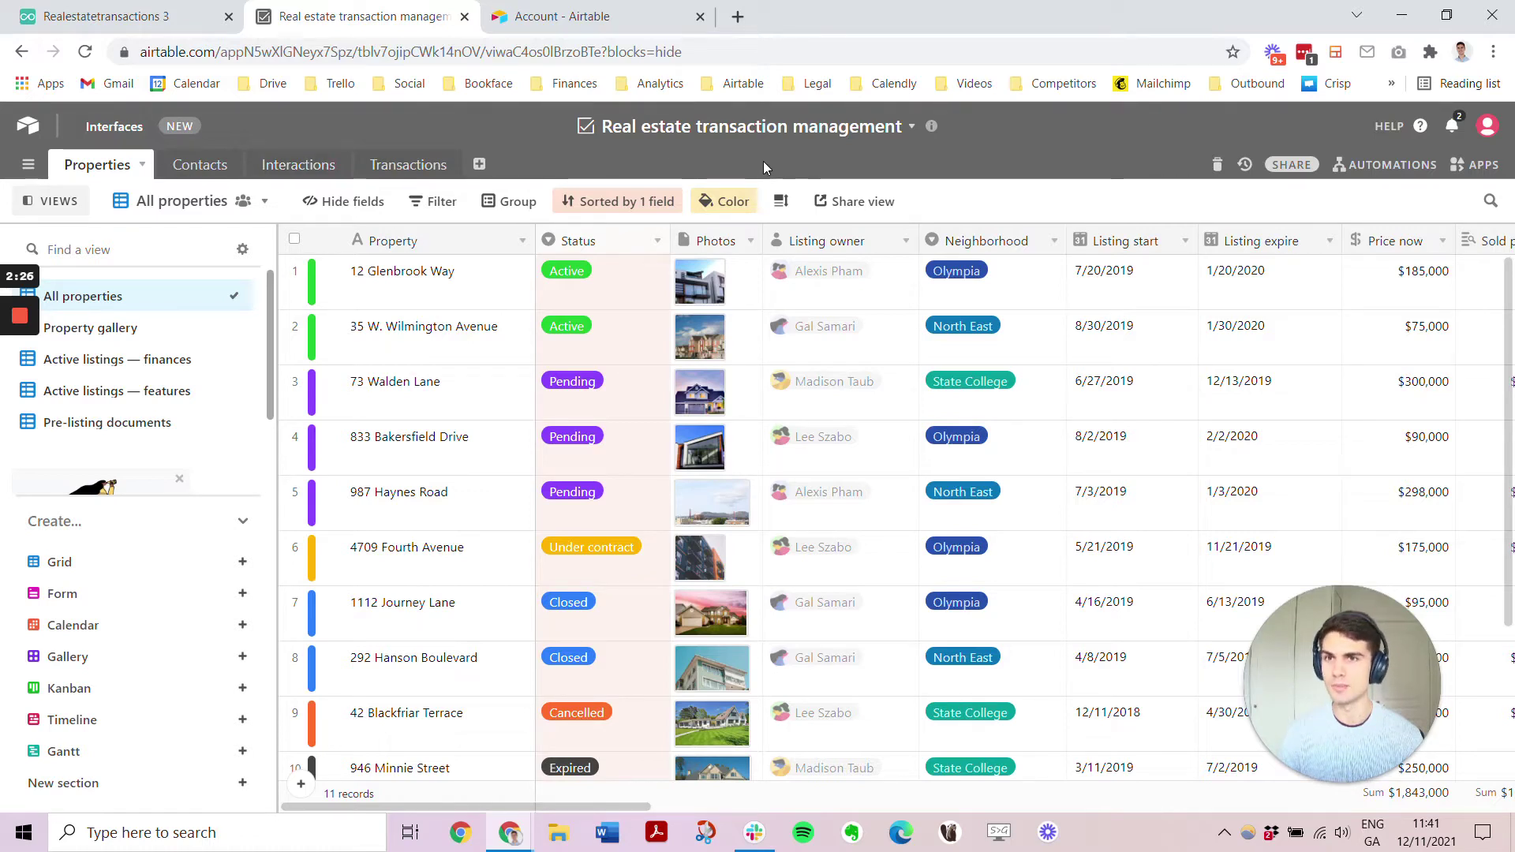
pyautogui.click(190, 165)
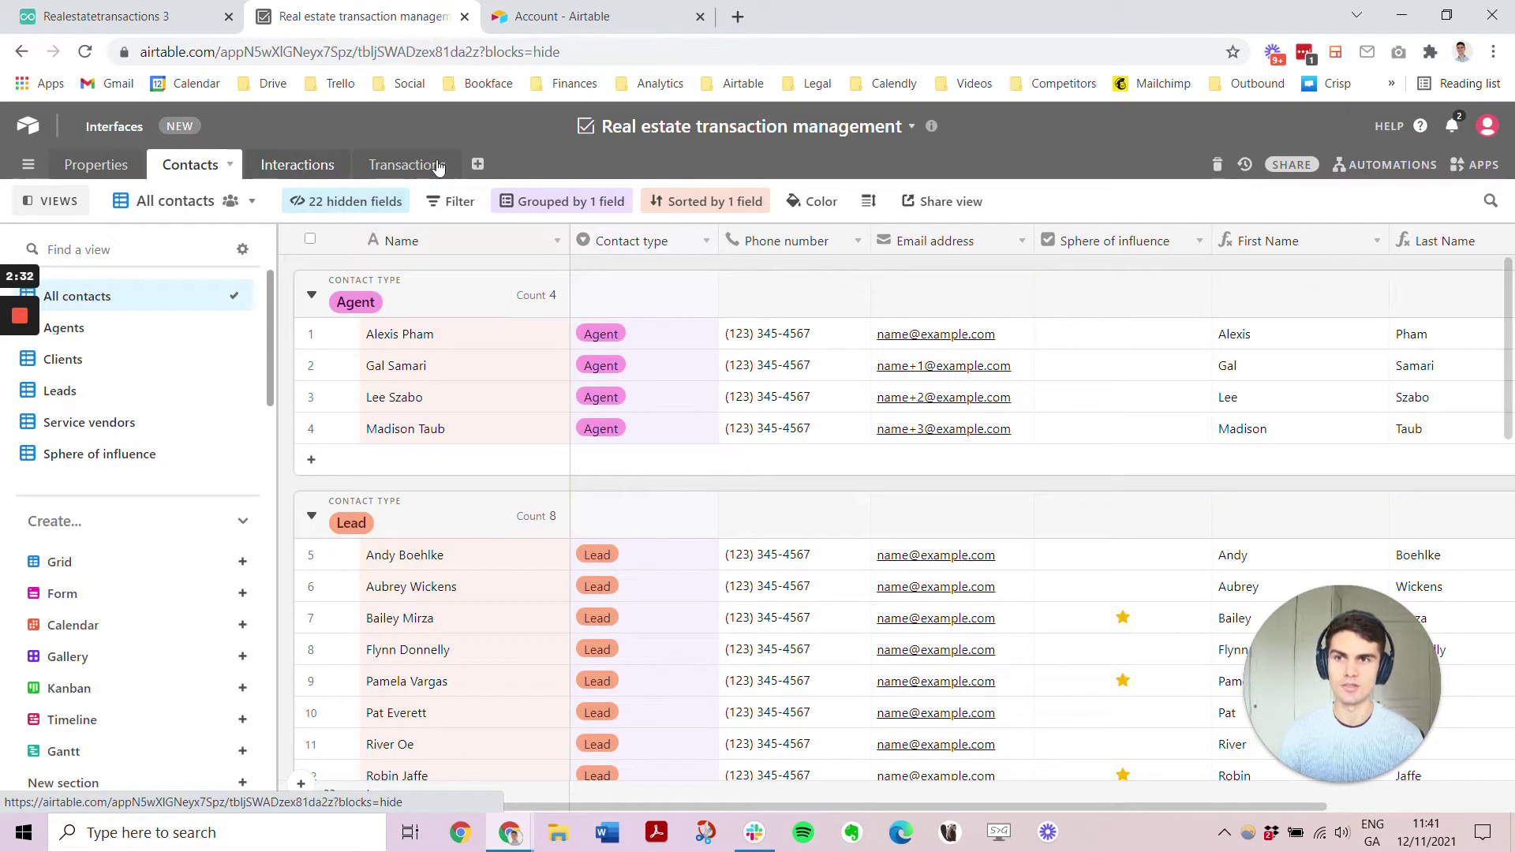
pyautogui.click(573, 14)
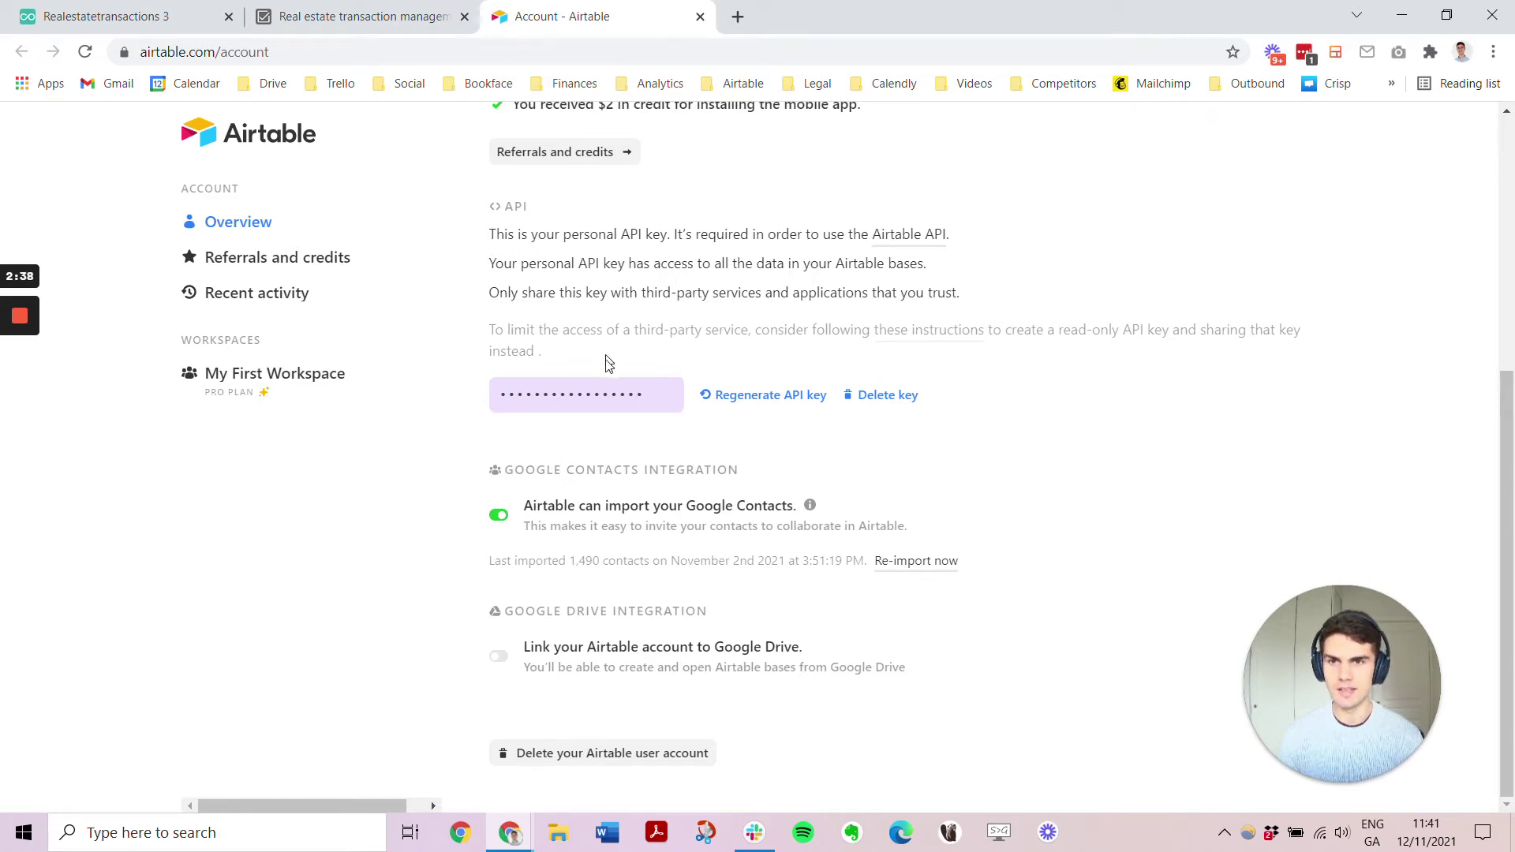
pyautogui.click(585, 395)
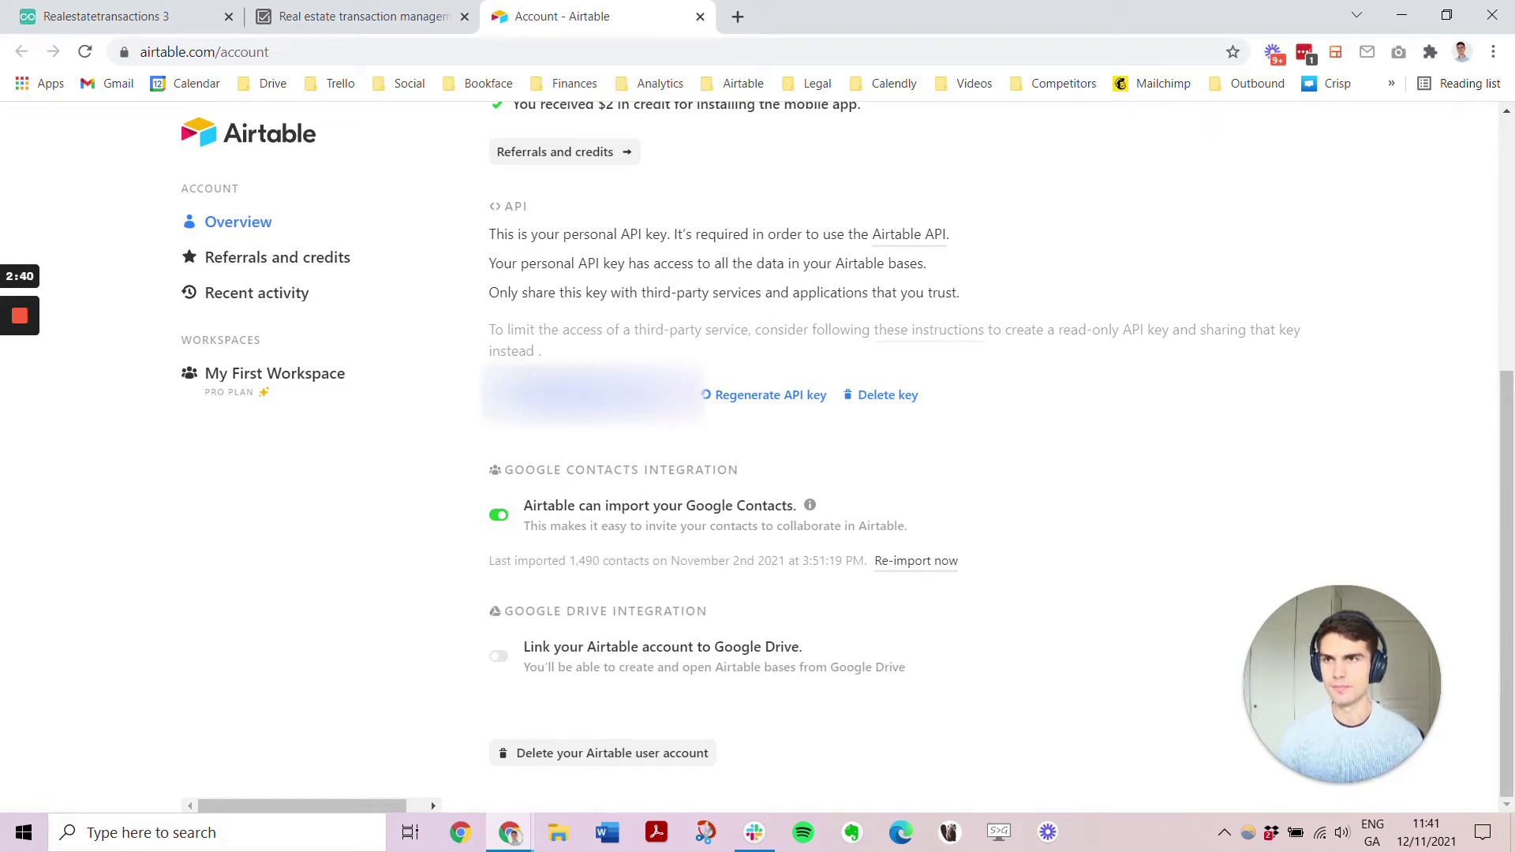
# Paste the Airtable API key into Noloco's sync form and continue
pyautogui.click(75, 7)
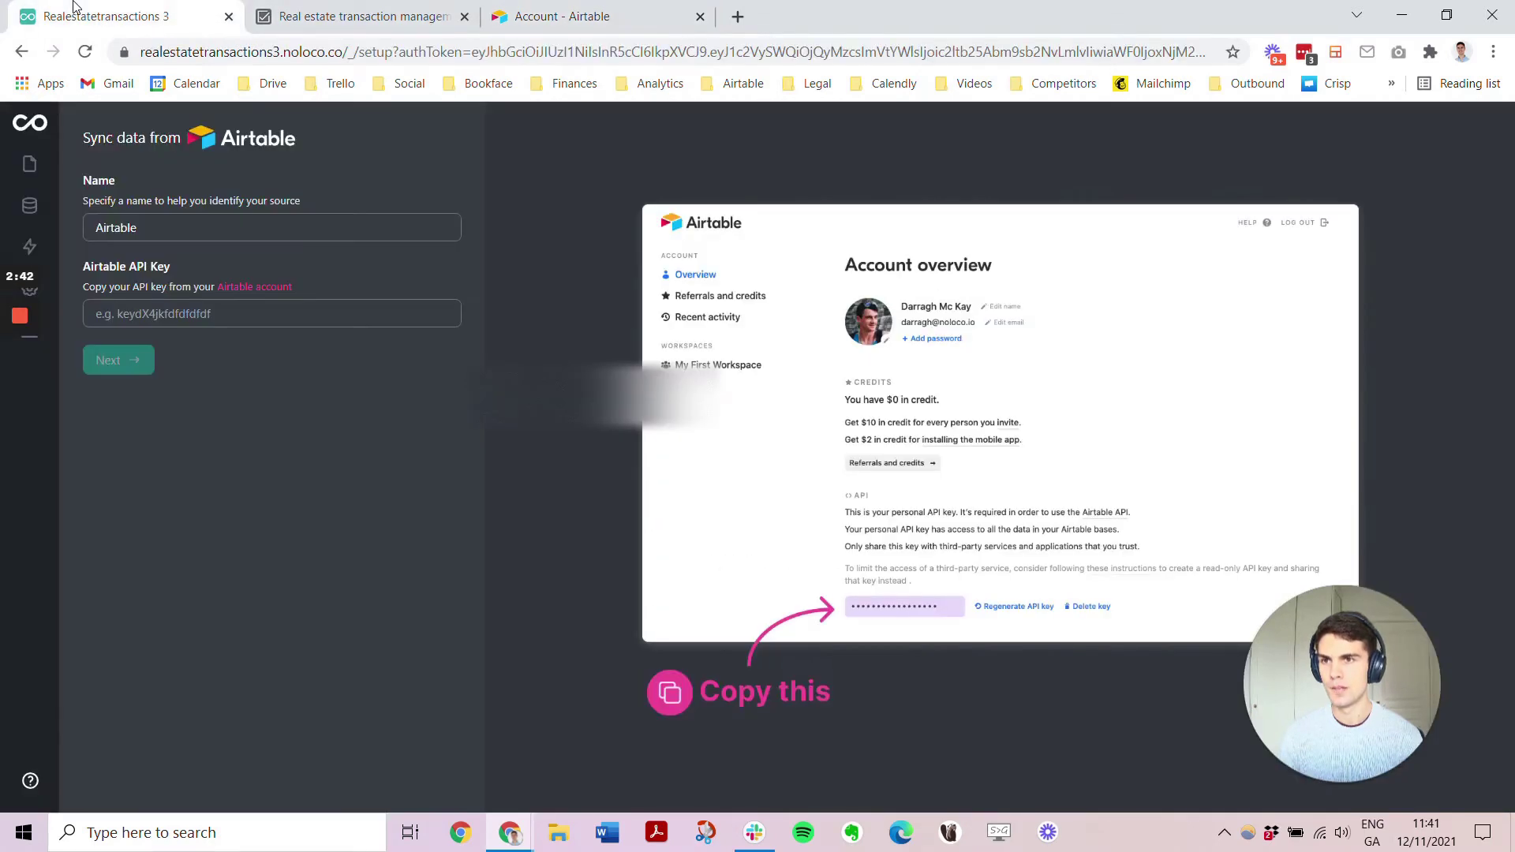
pyautogui.hotkey('ctrl', 'v')
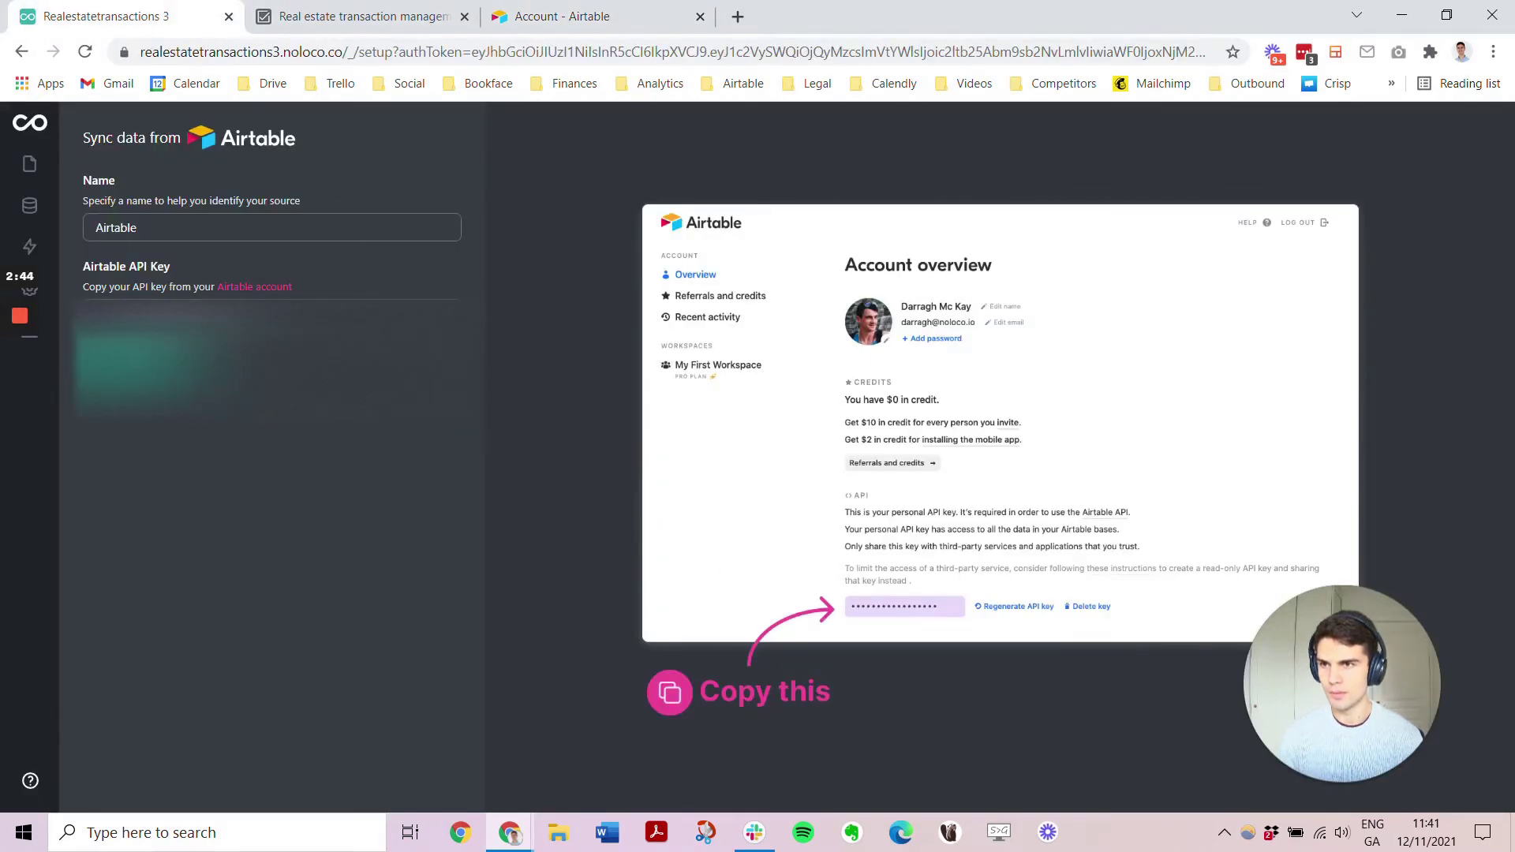
pyautogui.click(129, 362)
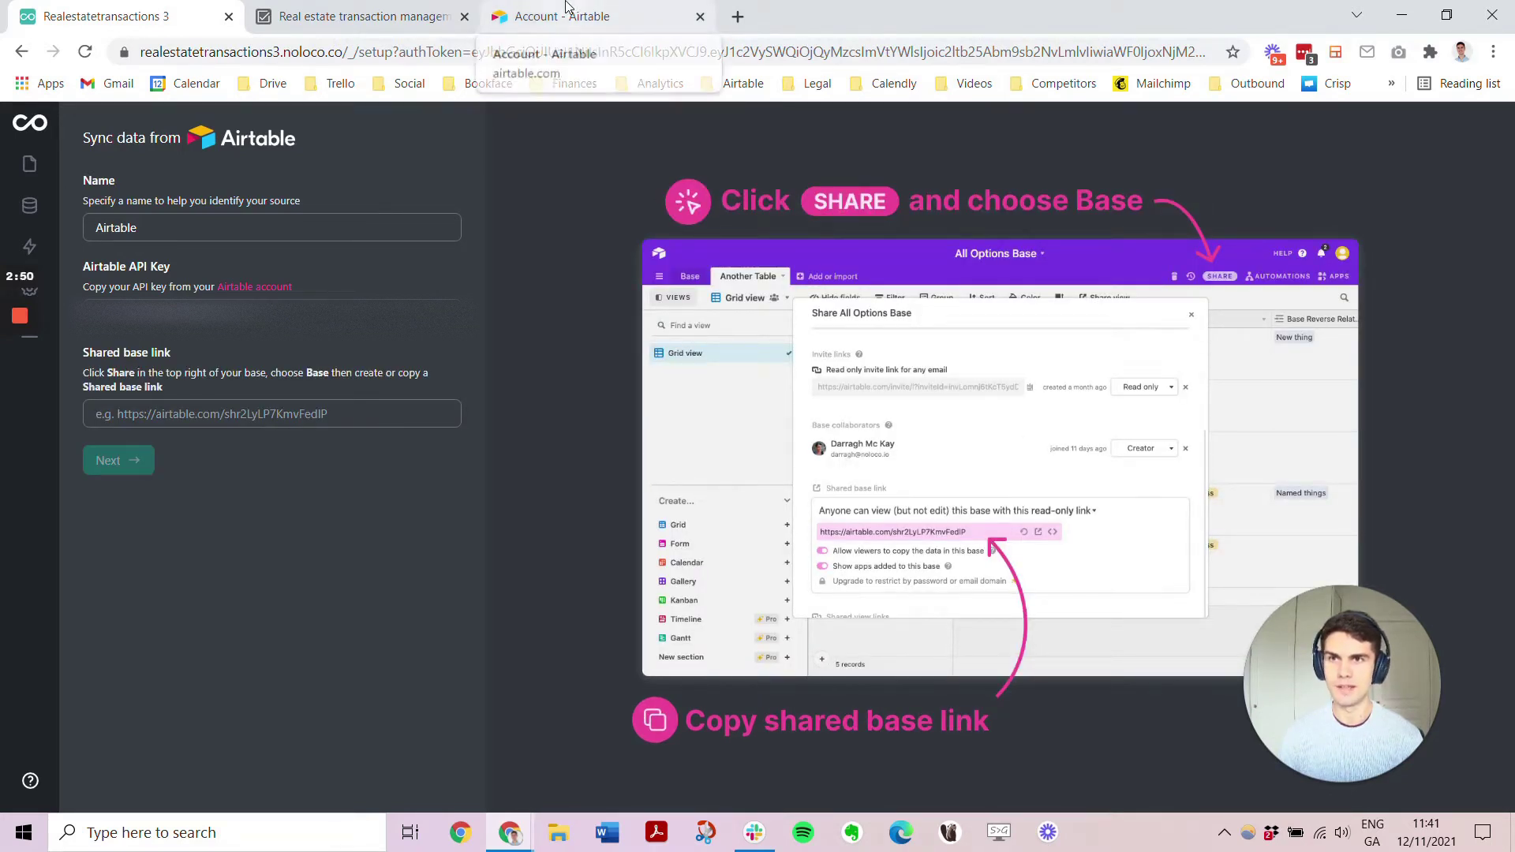
# Create a private read-only shared link for the whole Airtable base and copy its URL
pyautogui.click(376, 7)
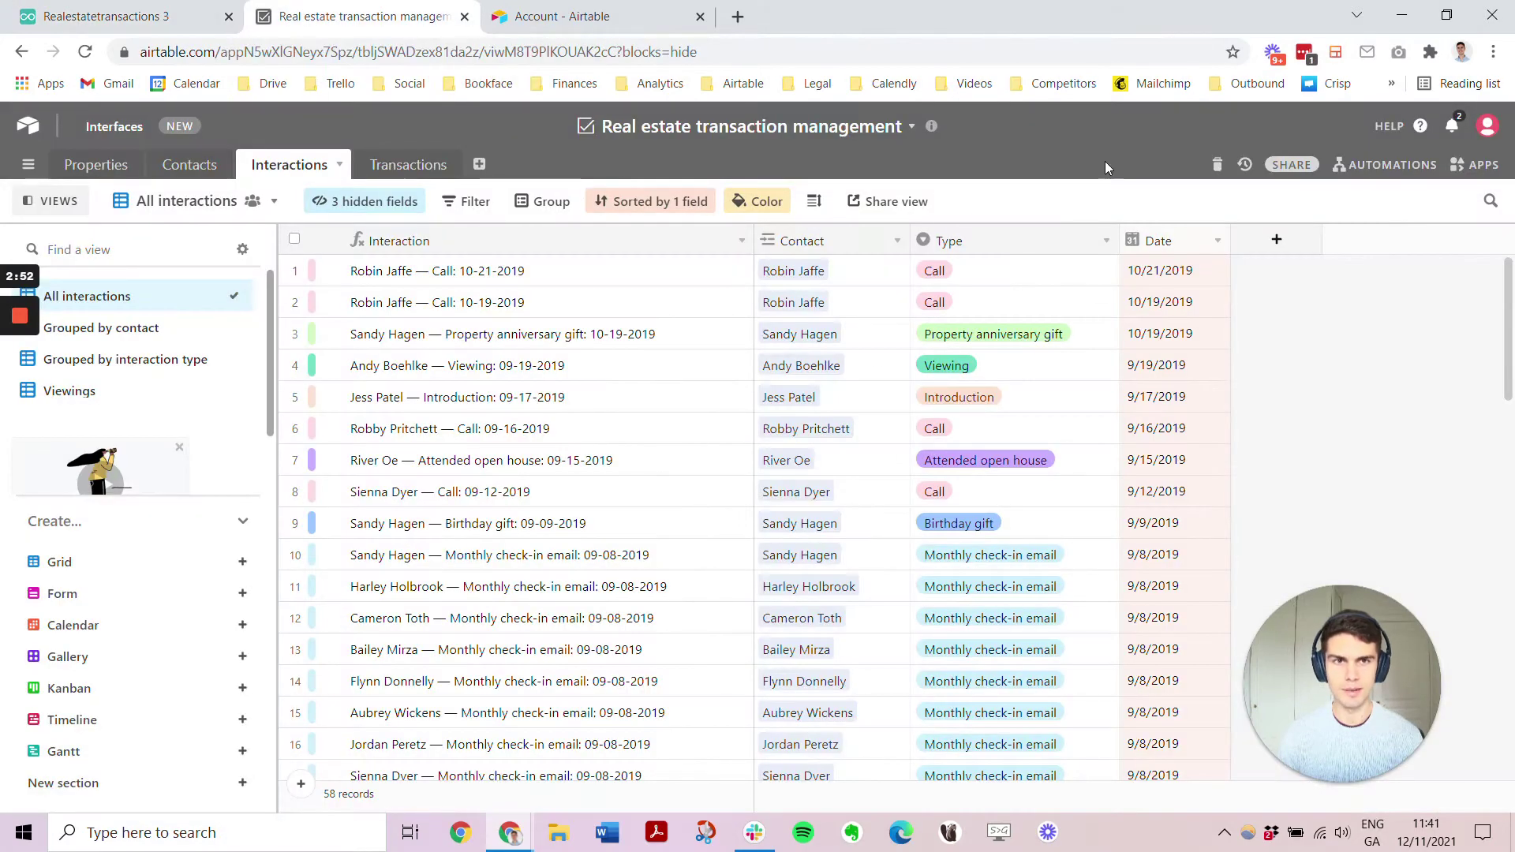
pyautogui.click(1292, 165)
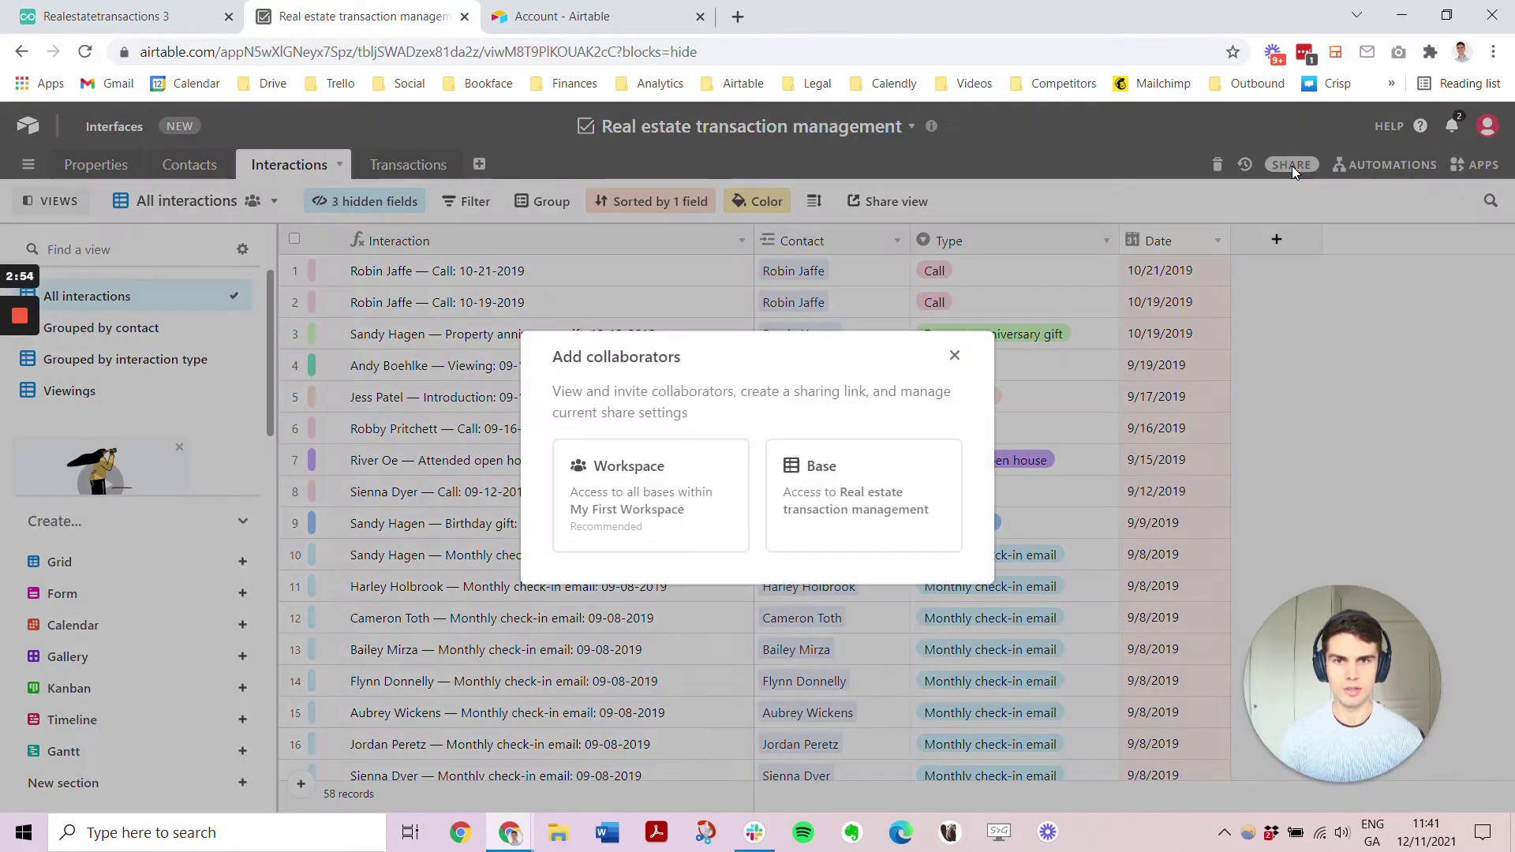
pyautogui.click(832, 491)
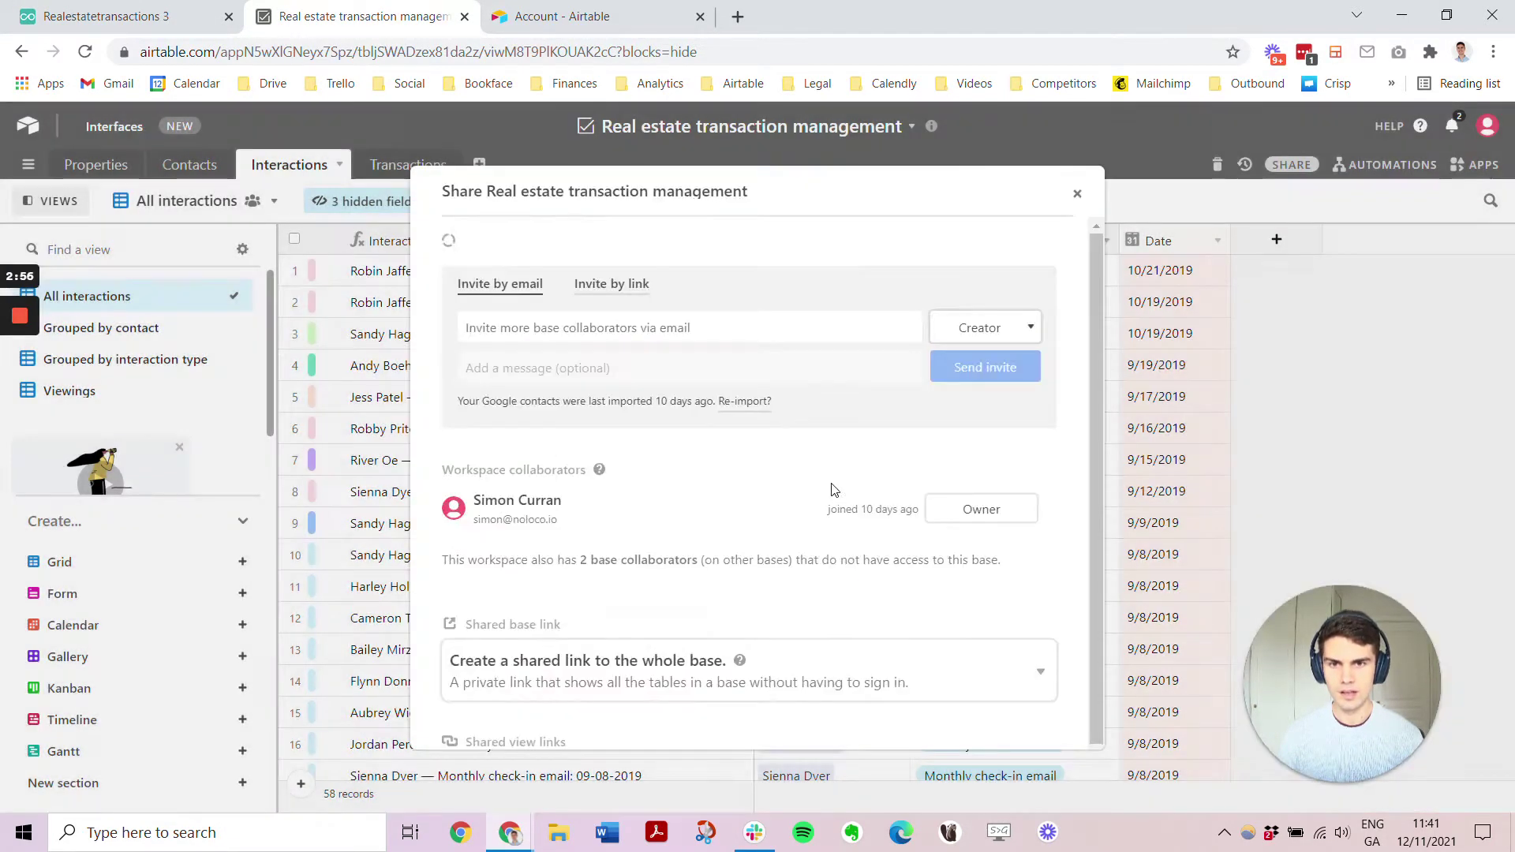
pyautogui.scroll(-1, 834, 490)
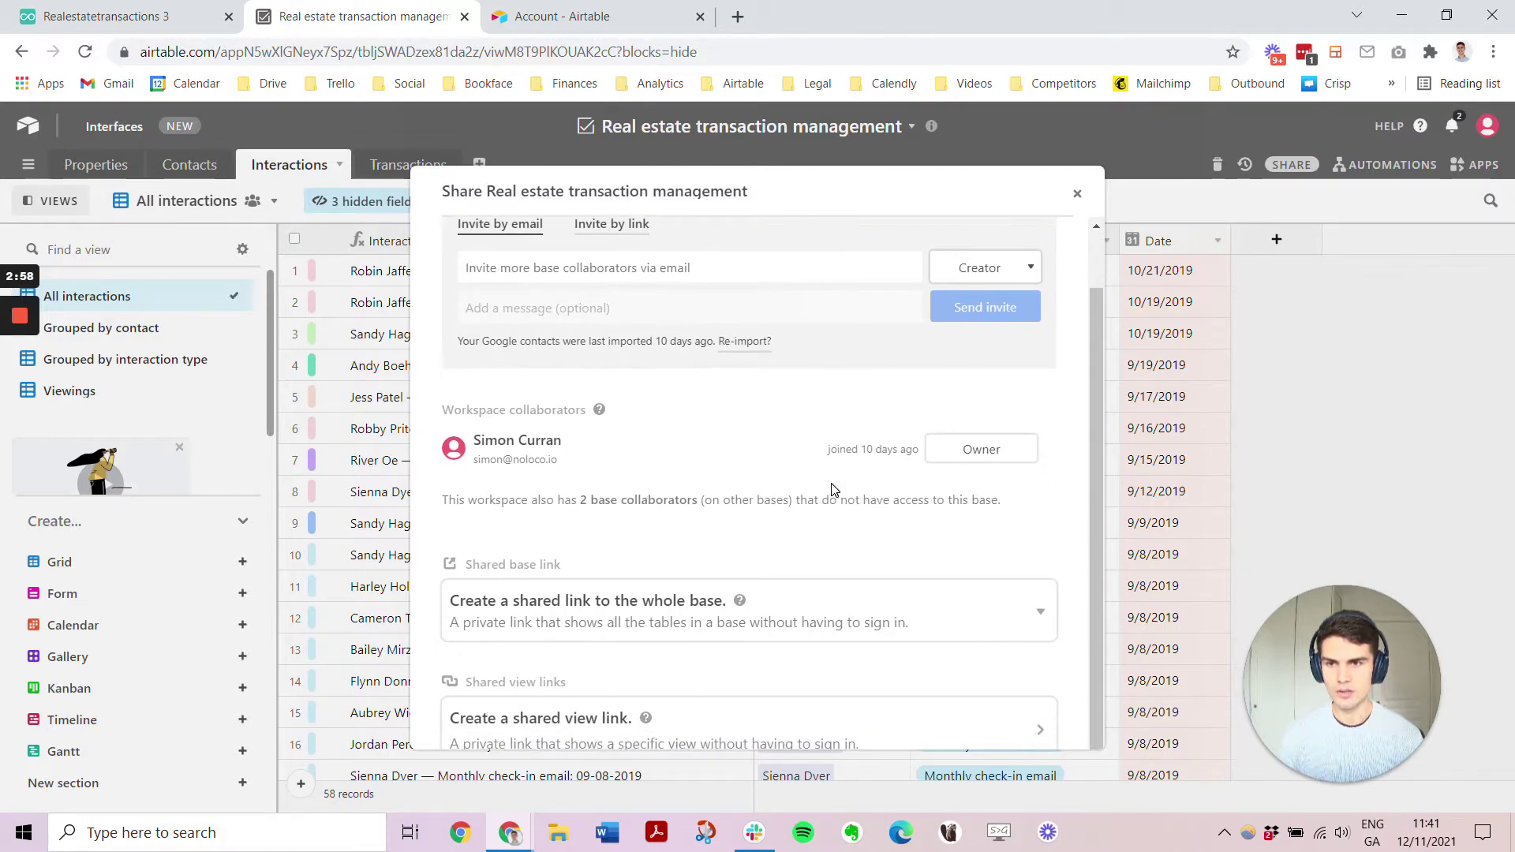
pyautogui.click(629, 614)
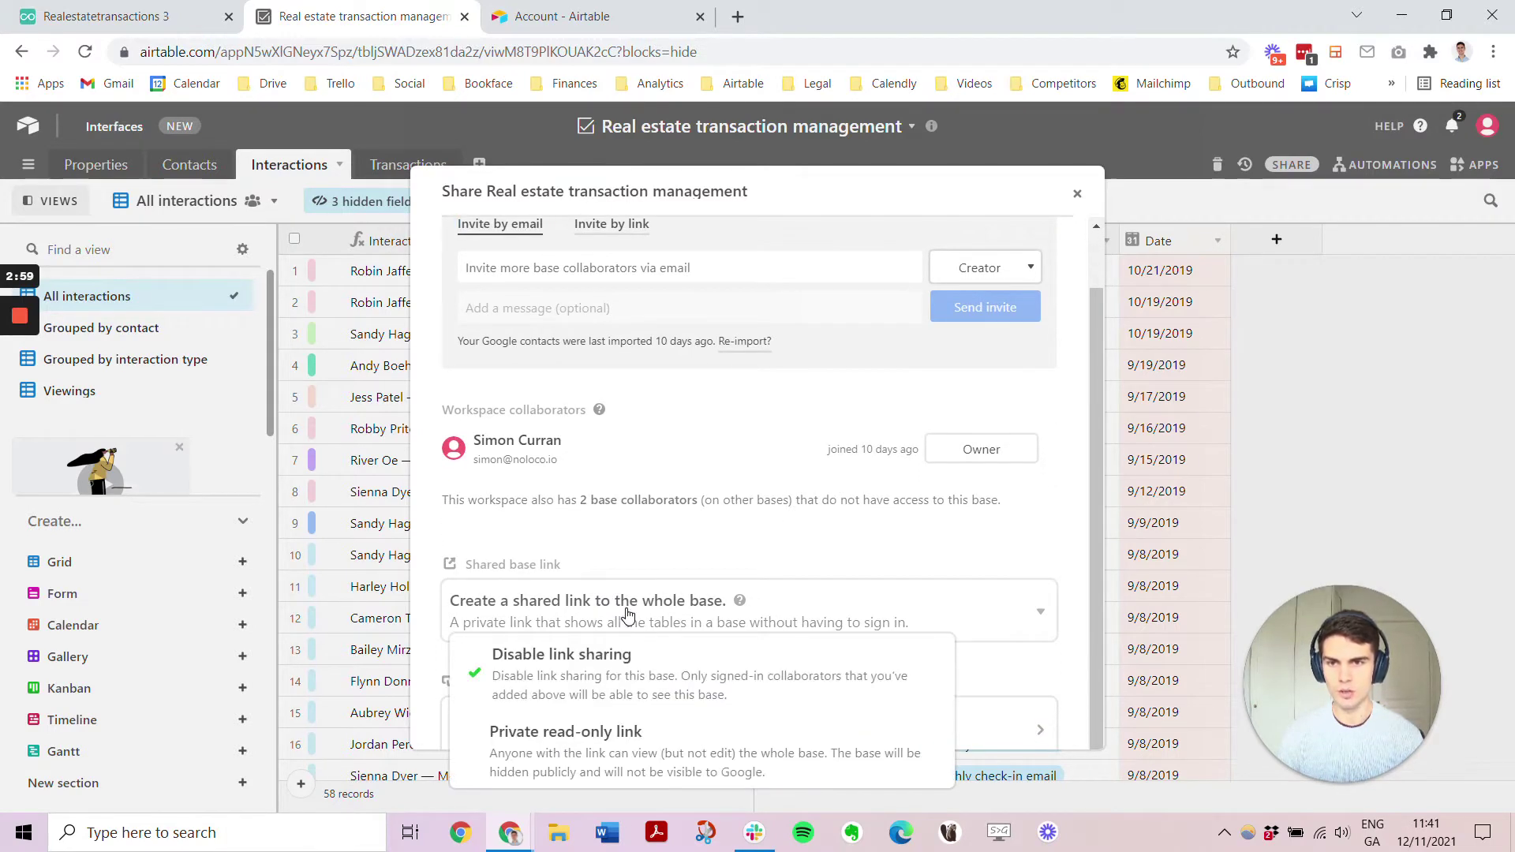
pyautogui.click(634, 744)
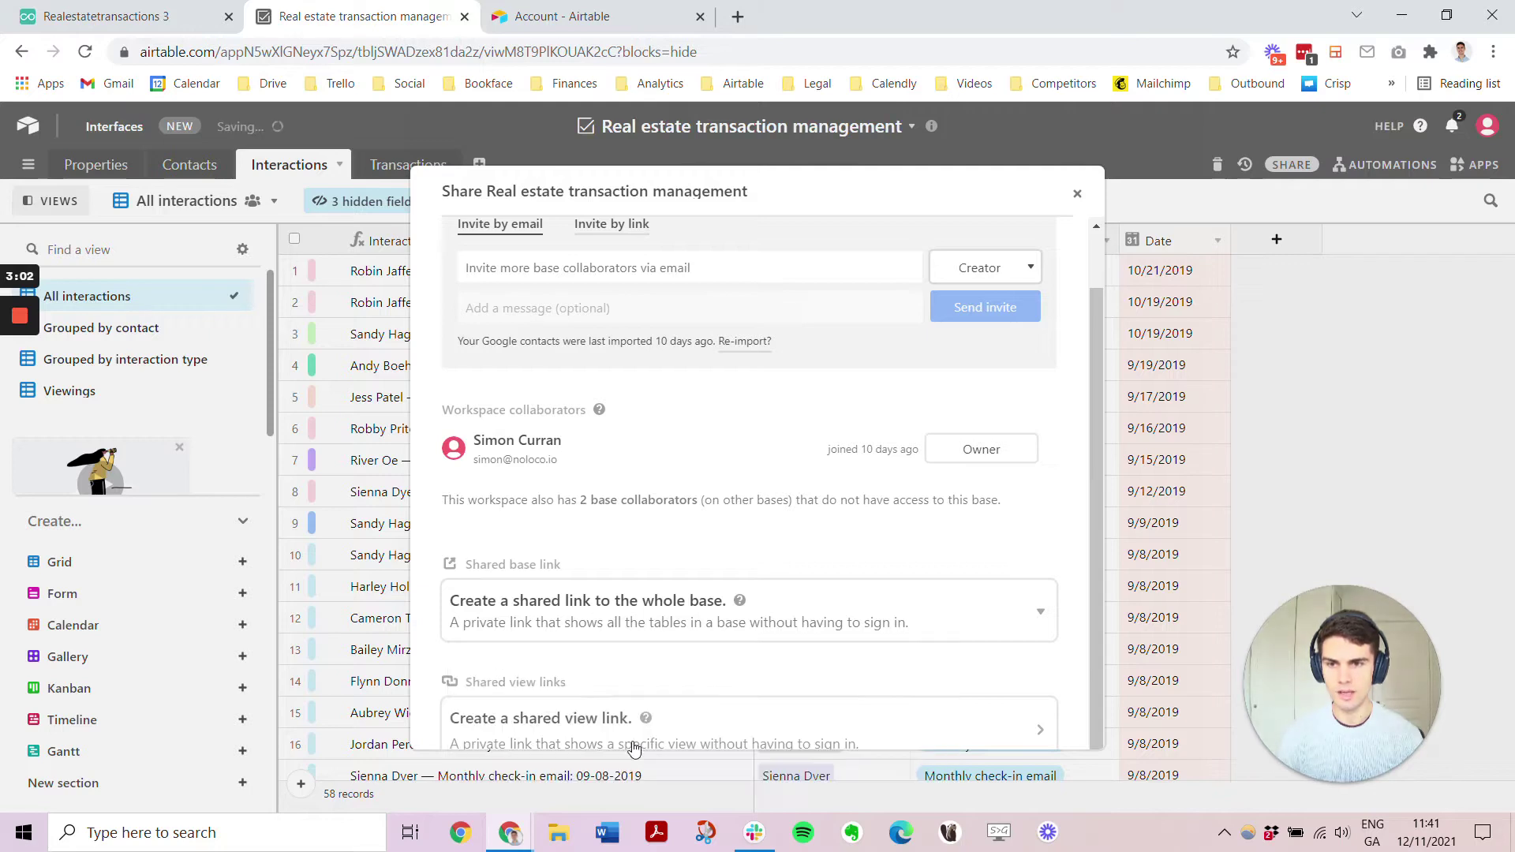
pyautogui.scroll(-2, 782, 608)
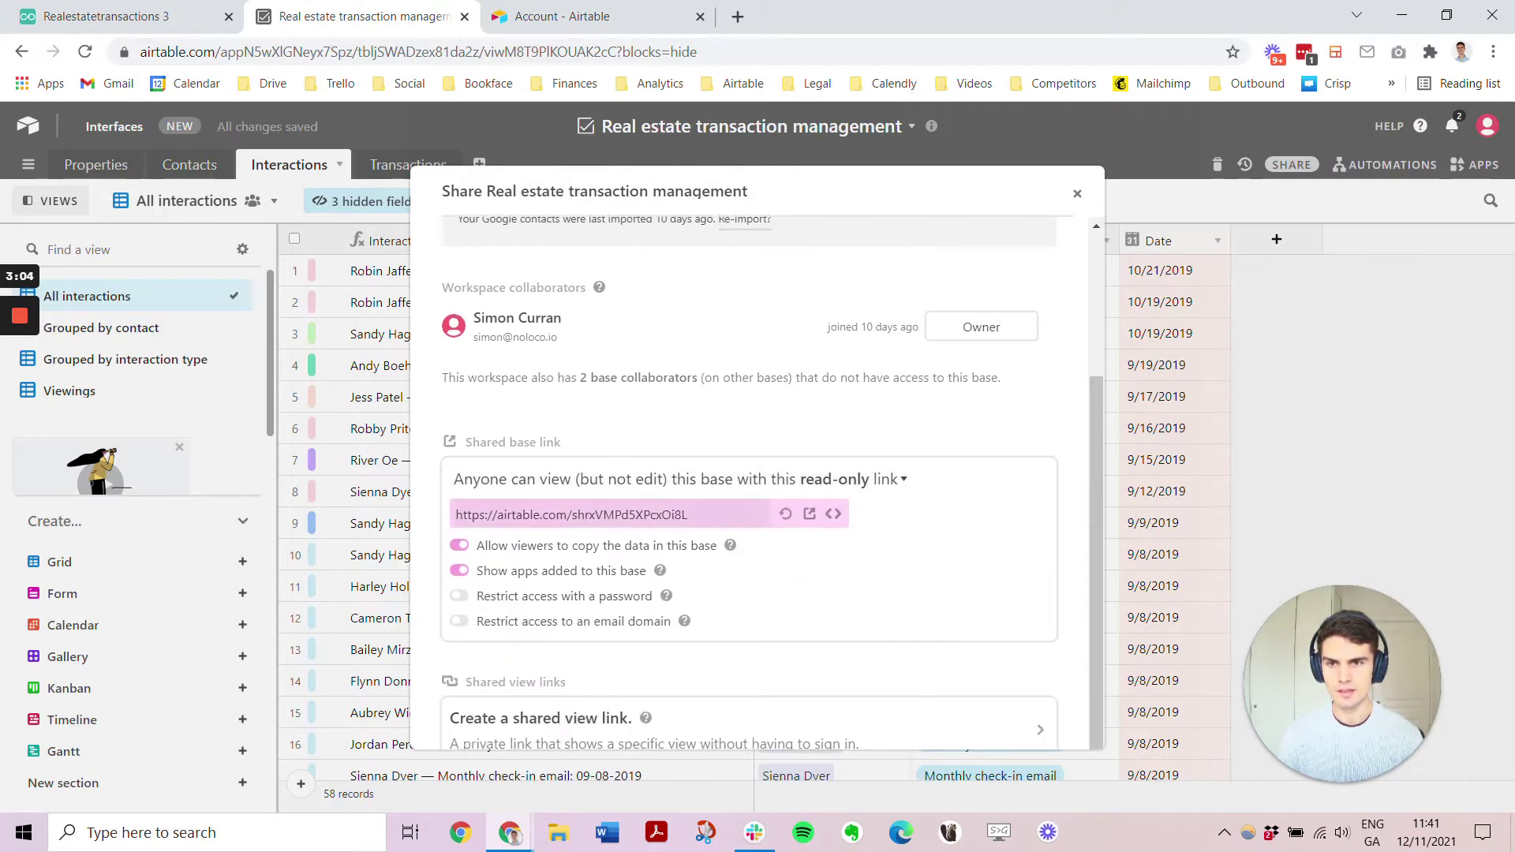
pyautogui.click(573, 514)
pyautogui.hotkey('ctrl', 'c')
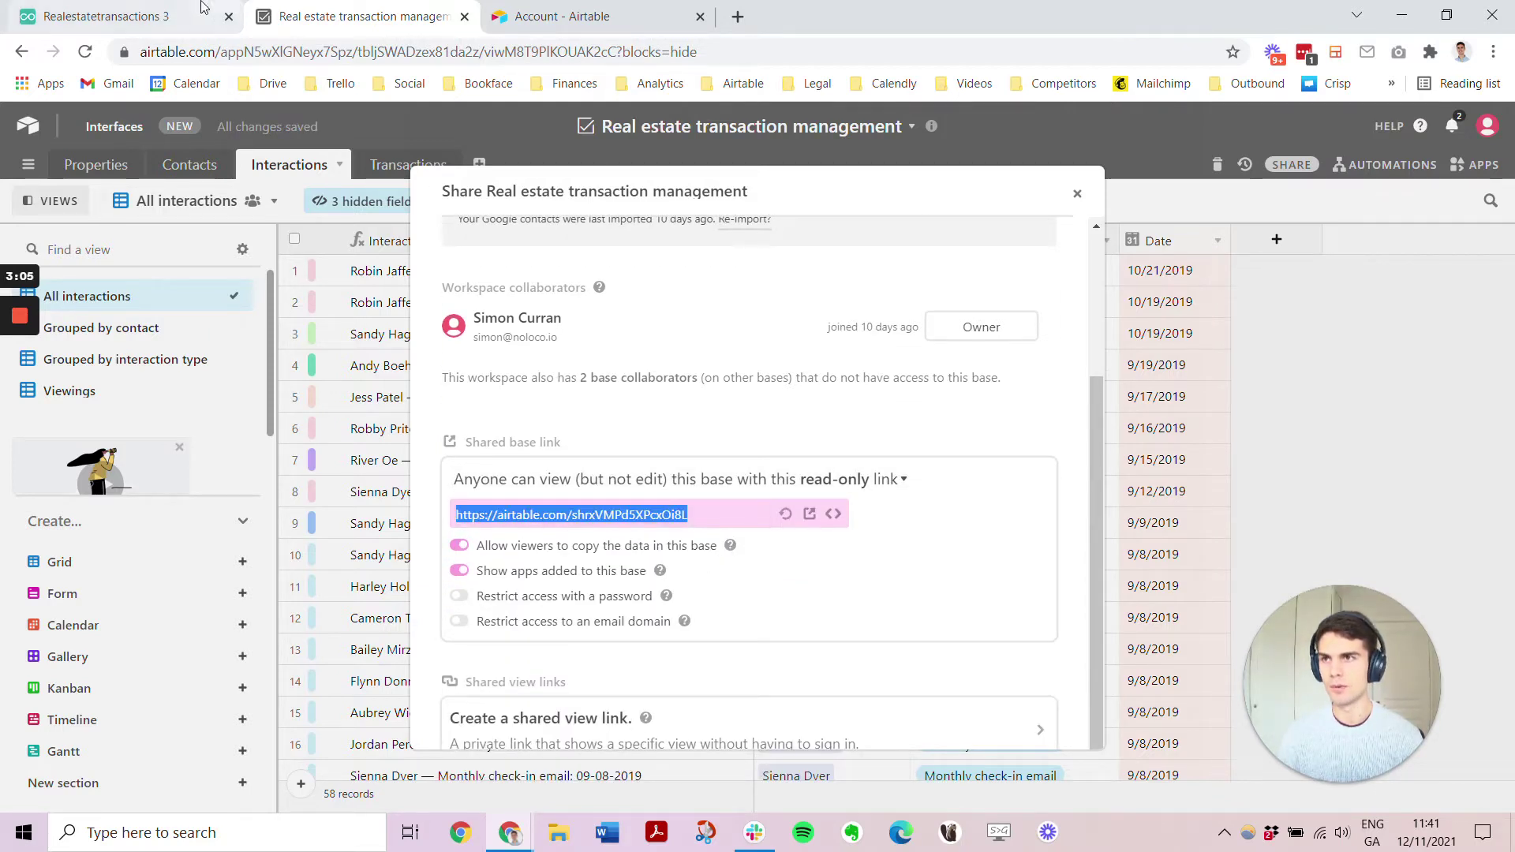
pyautogui.click(67, 9)
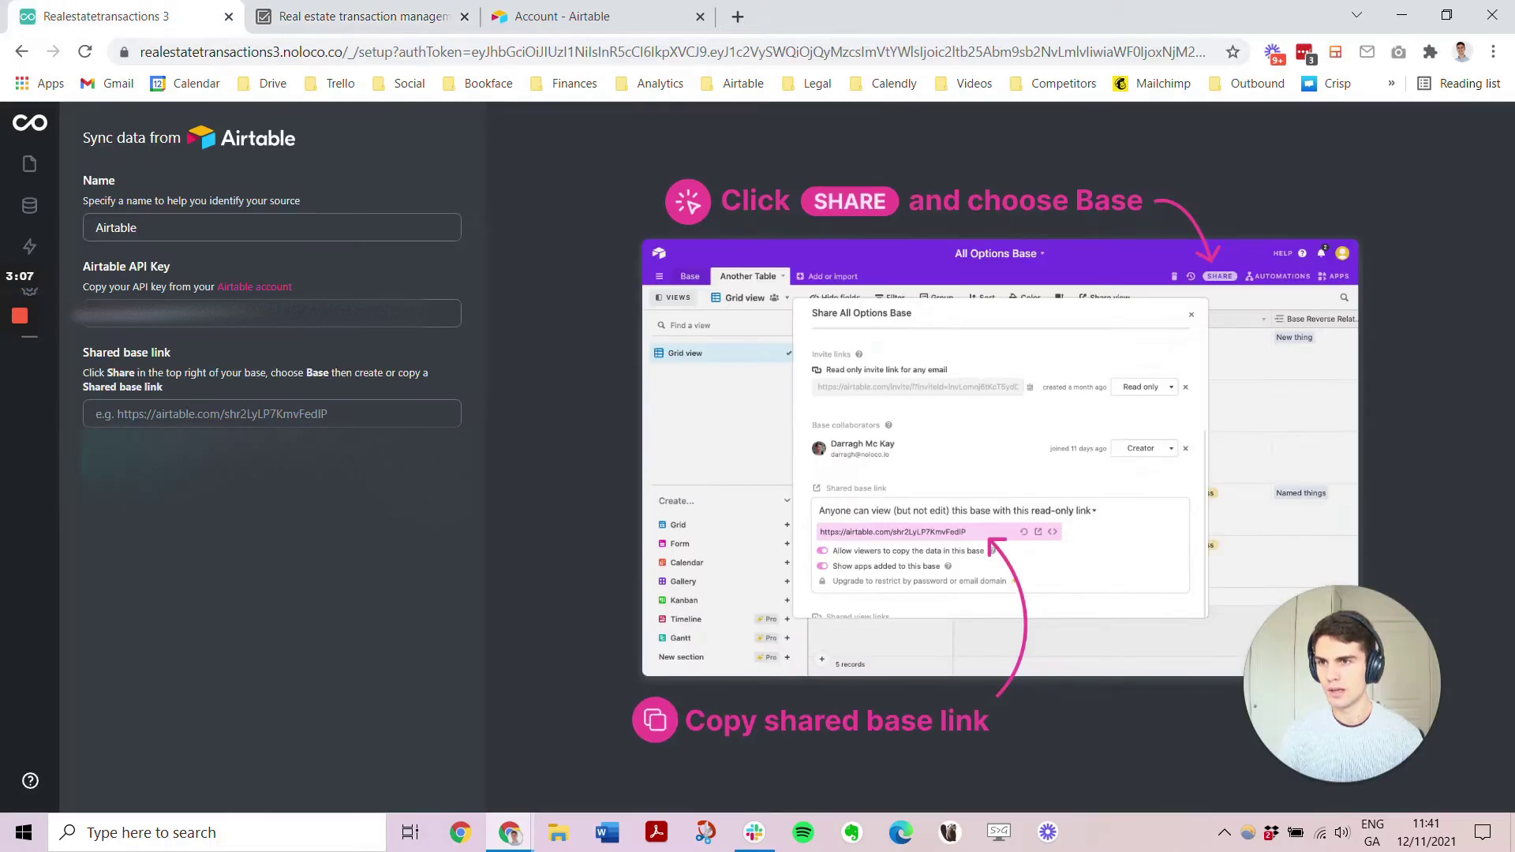
# Paste the shared base link, import the Airtable base's 4 tables, and open the built app
pyautogui.click(237, 414)
pyautogui.hotkey('ctrl', 'v')
pyautogui.click(124, 465)
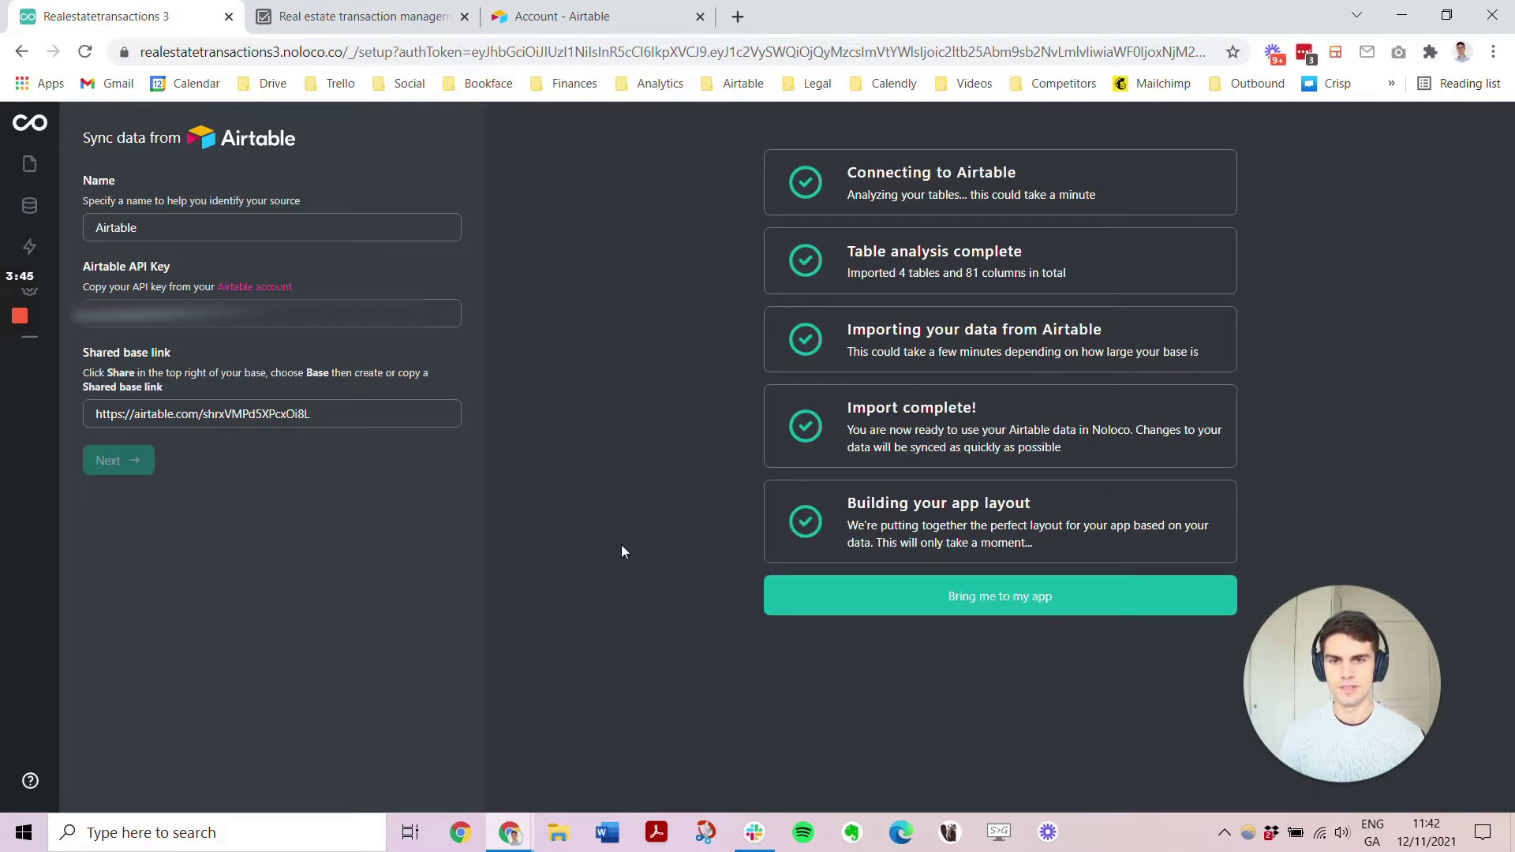
pyautogui.click(897, 597)
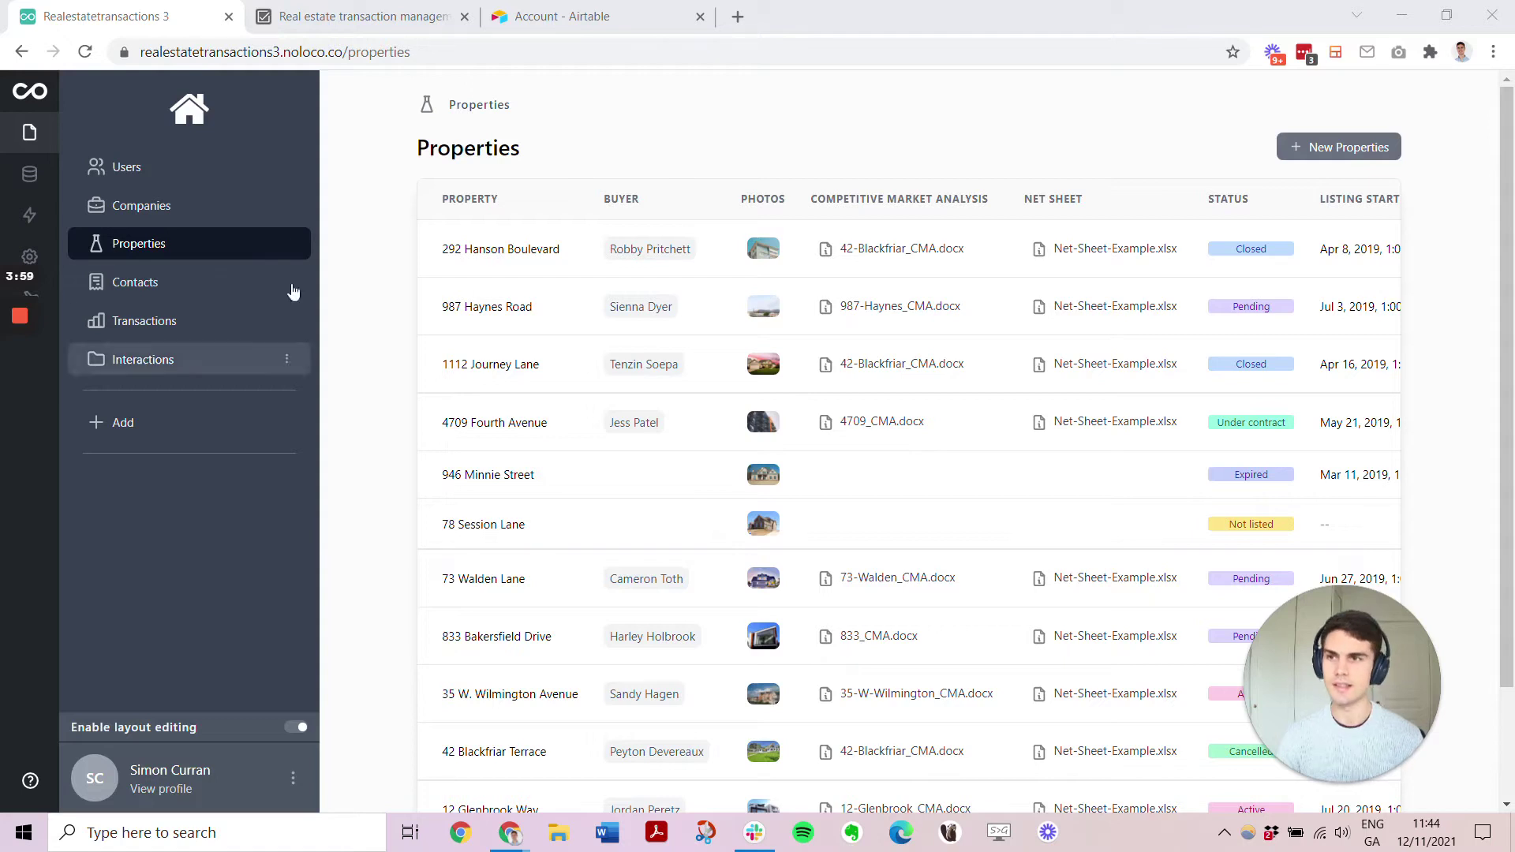
# Check the Contacts, Transactions and Interactions pages, then open the Data & APIs section
pyautogui.click(186, 296)
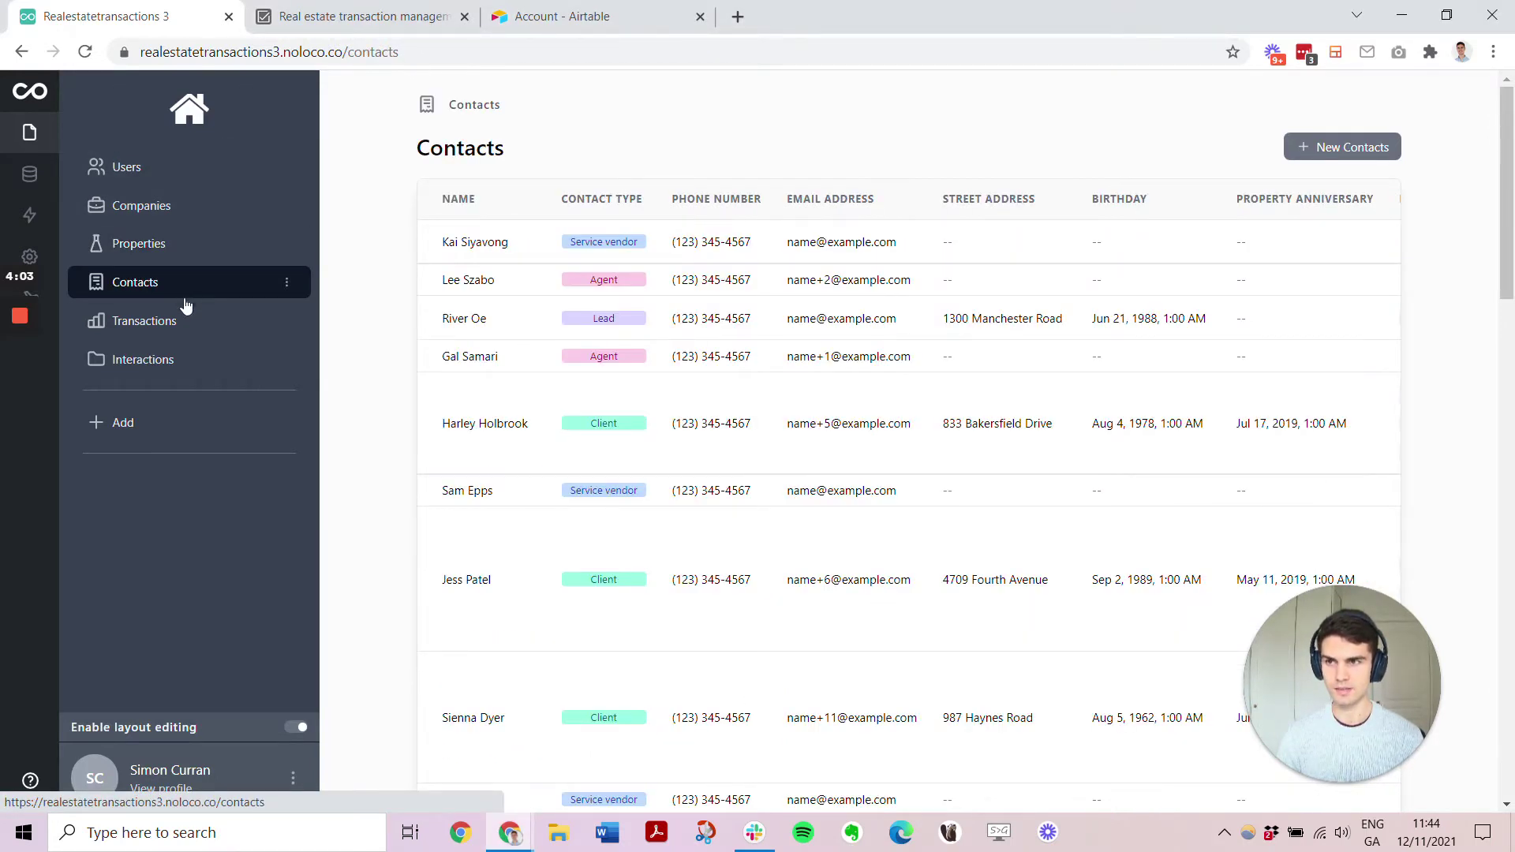
pyautogui.click(186, 324)
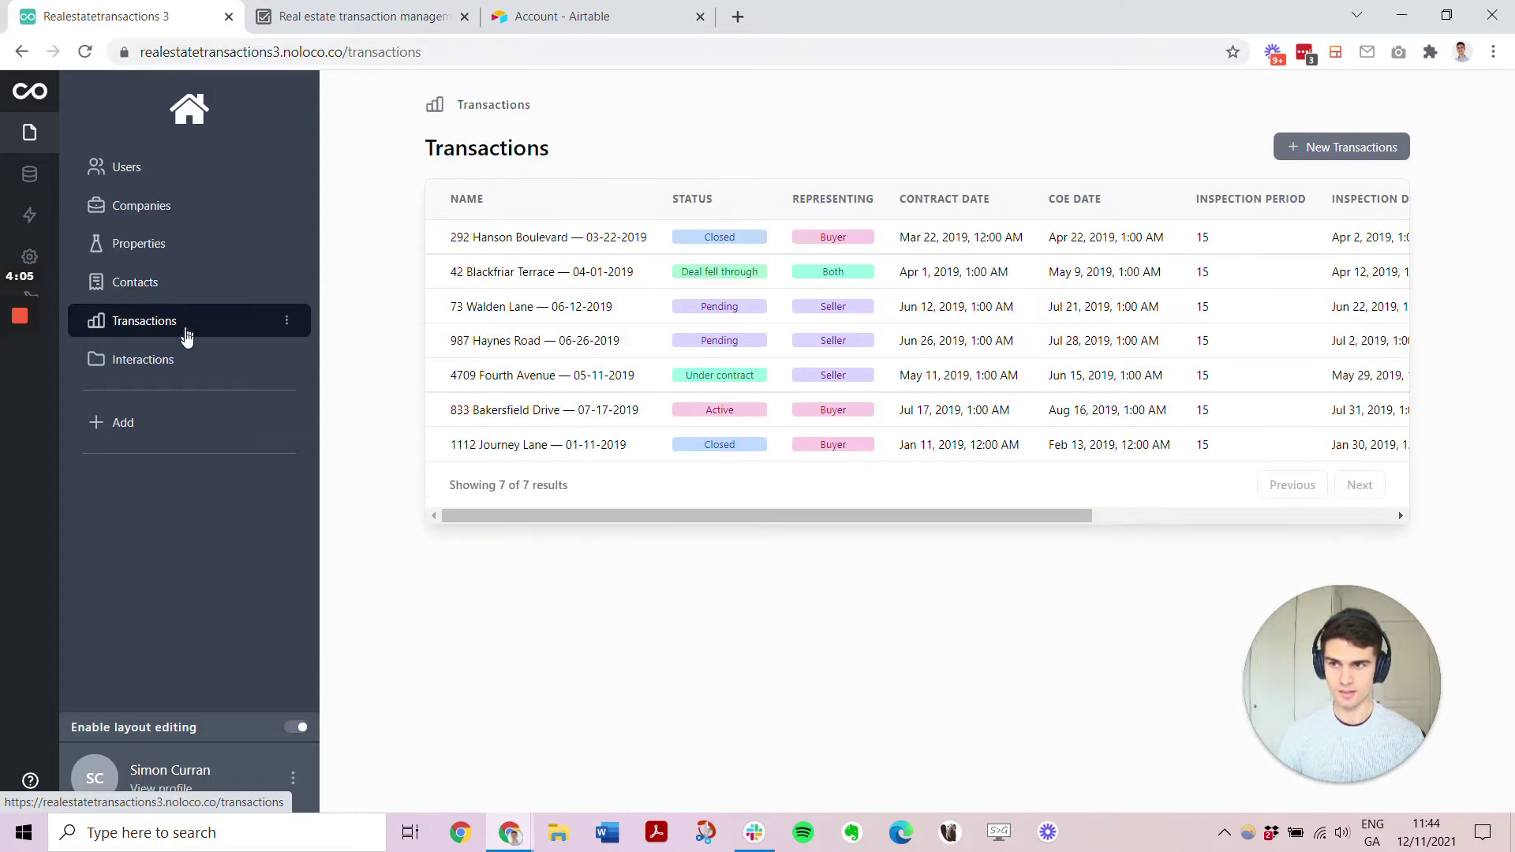
pyautogui.click(189, 359)
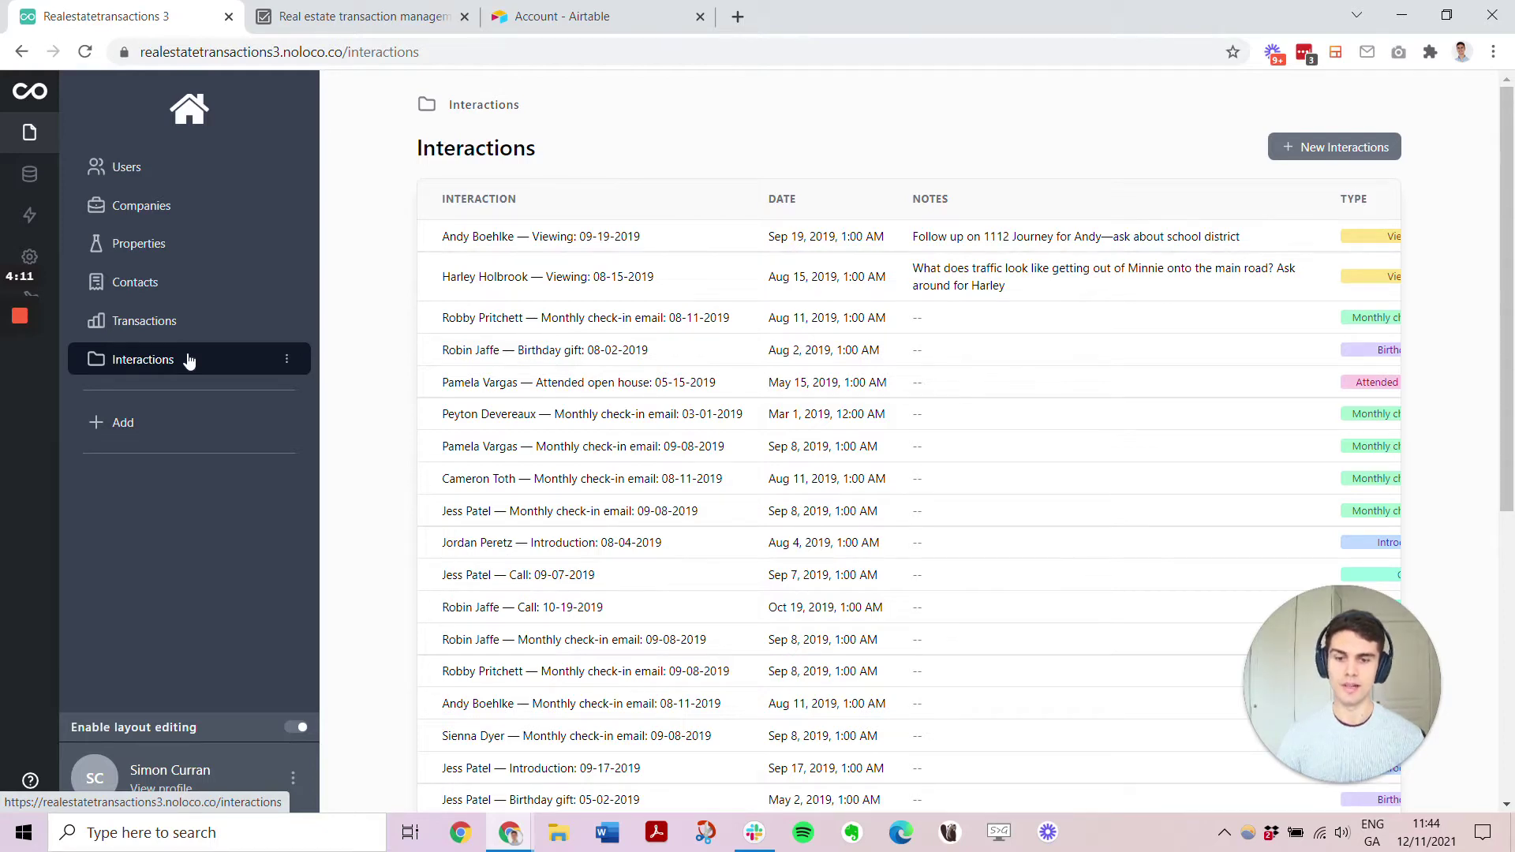
pyautogui.click(30, 179)
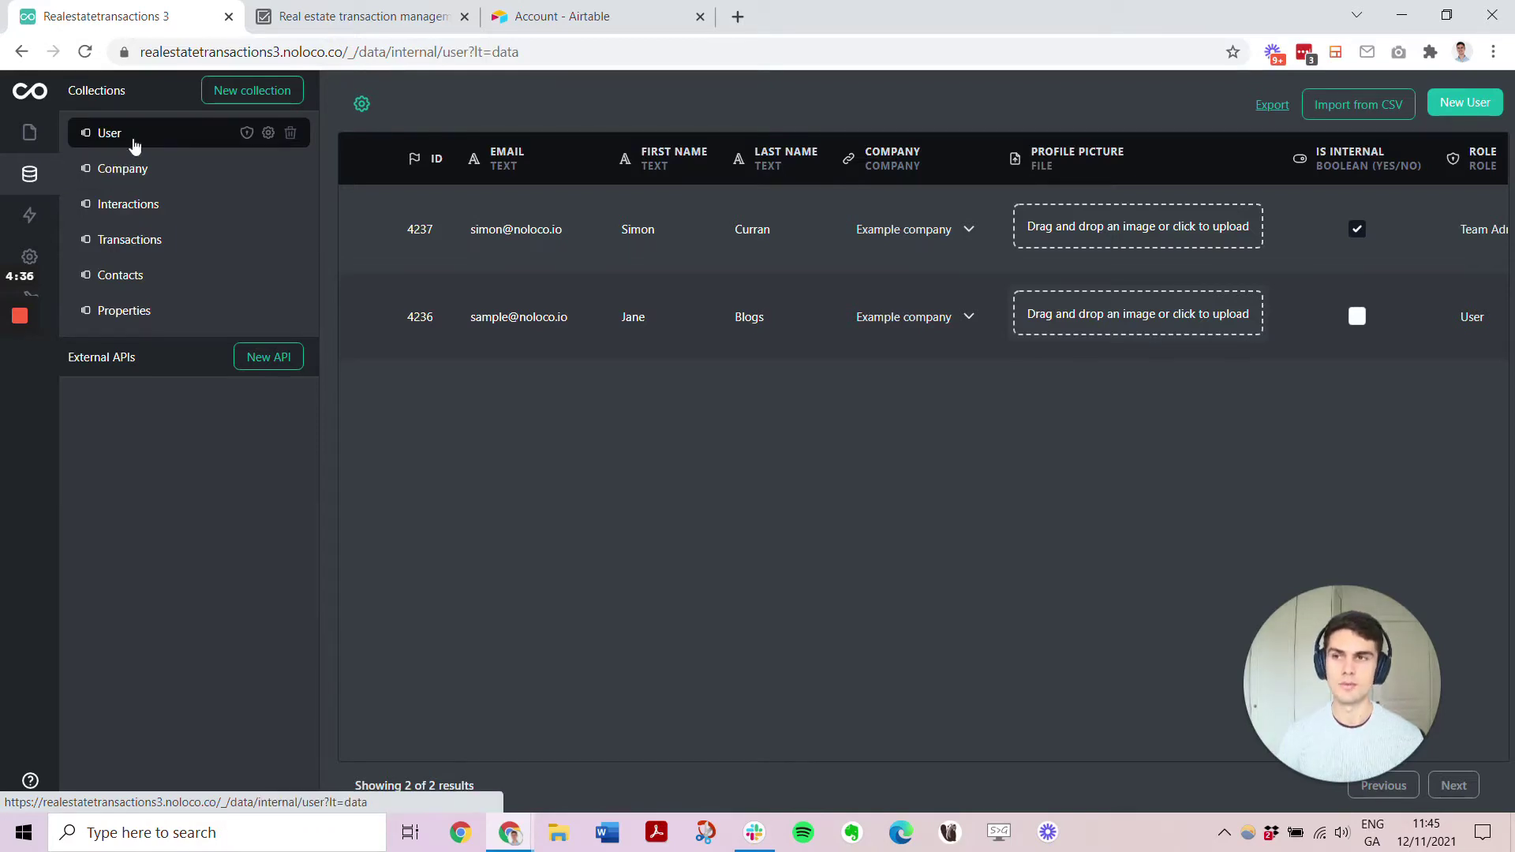
# View the Company collection, dismiss a new collection form, and start a New API connection
pyautogui.click(141, 173)
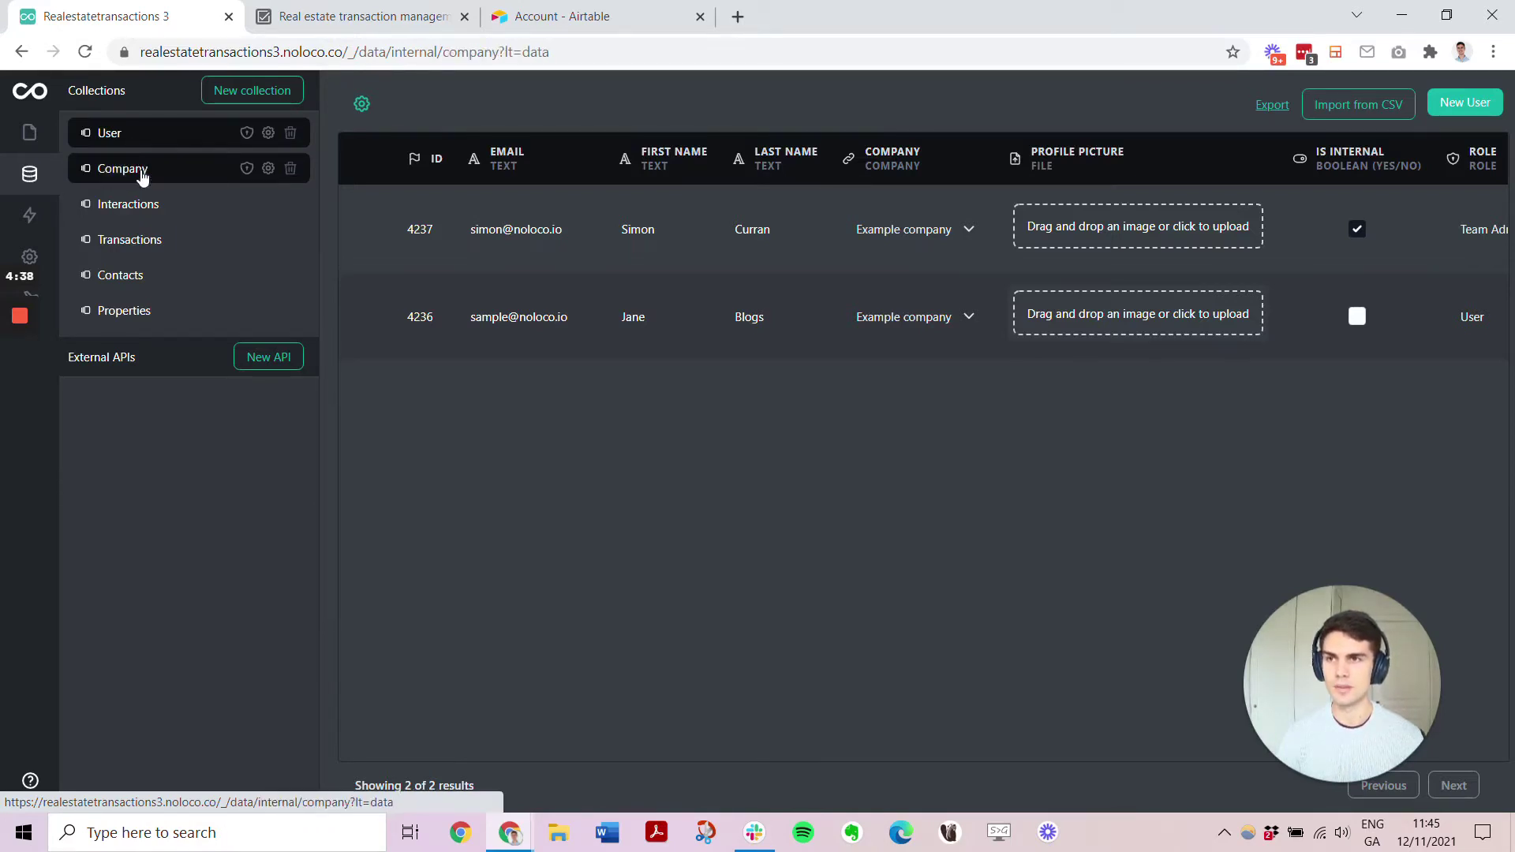
pyautogui.click(237, 92)
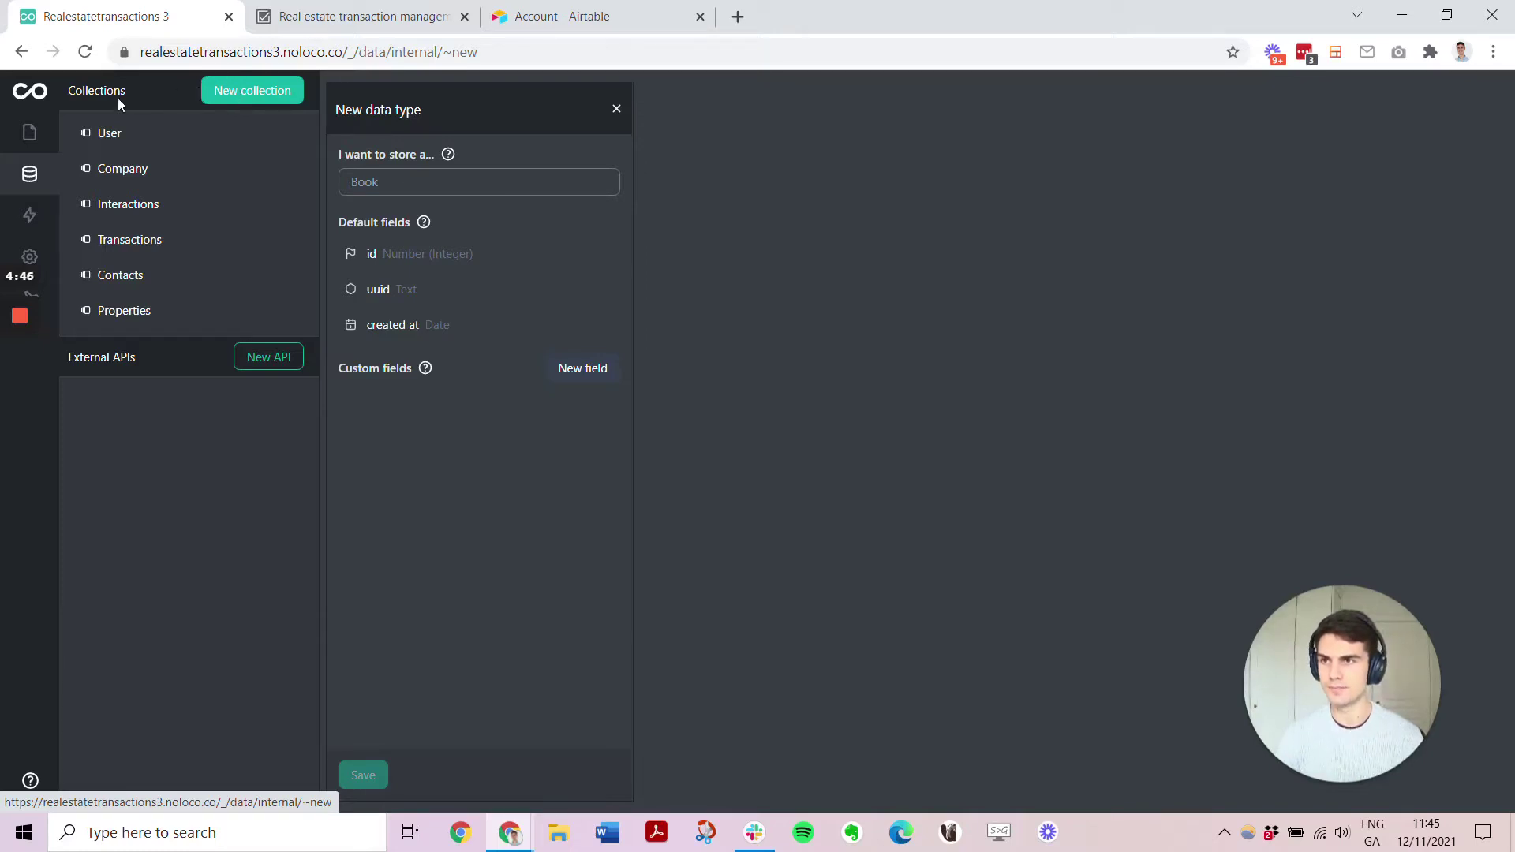
pyautogui.click(98, 133)
pyautogui.click(265, 359)
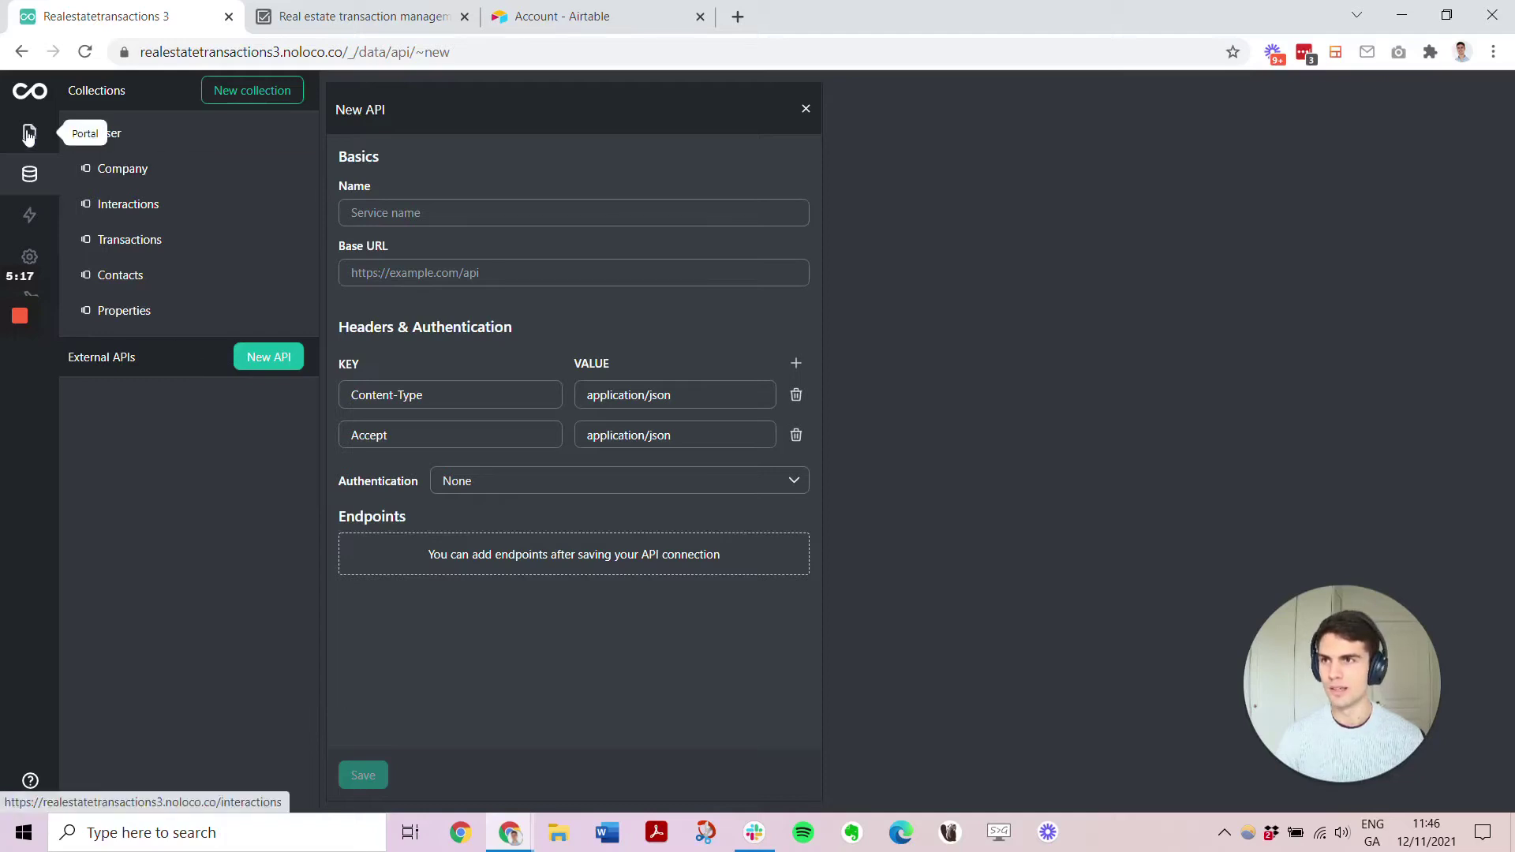
# Open the Properties portal page and switch its list display to cards
pyautogui.click(35, 135)
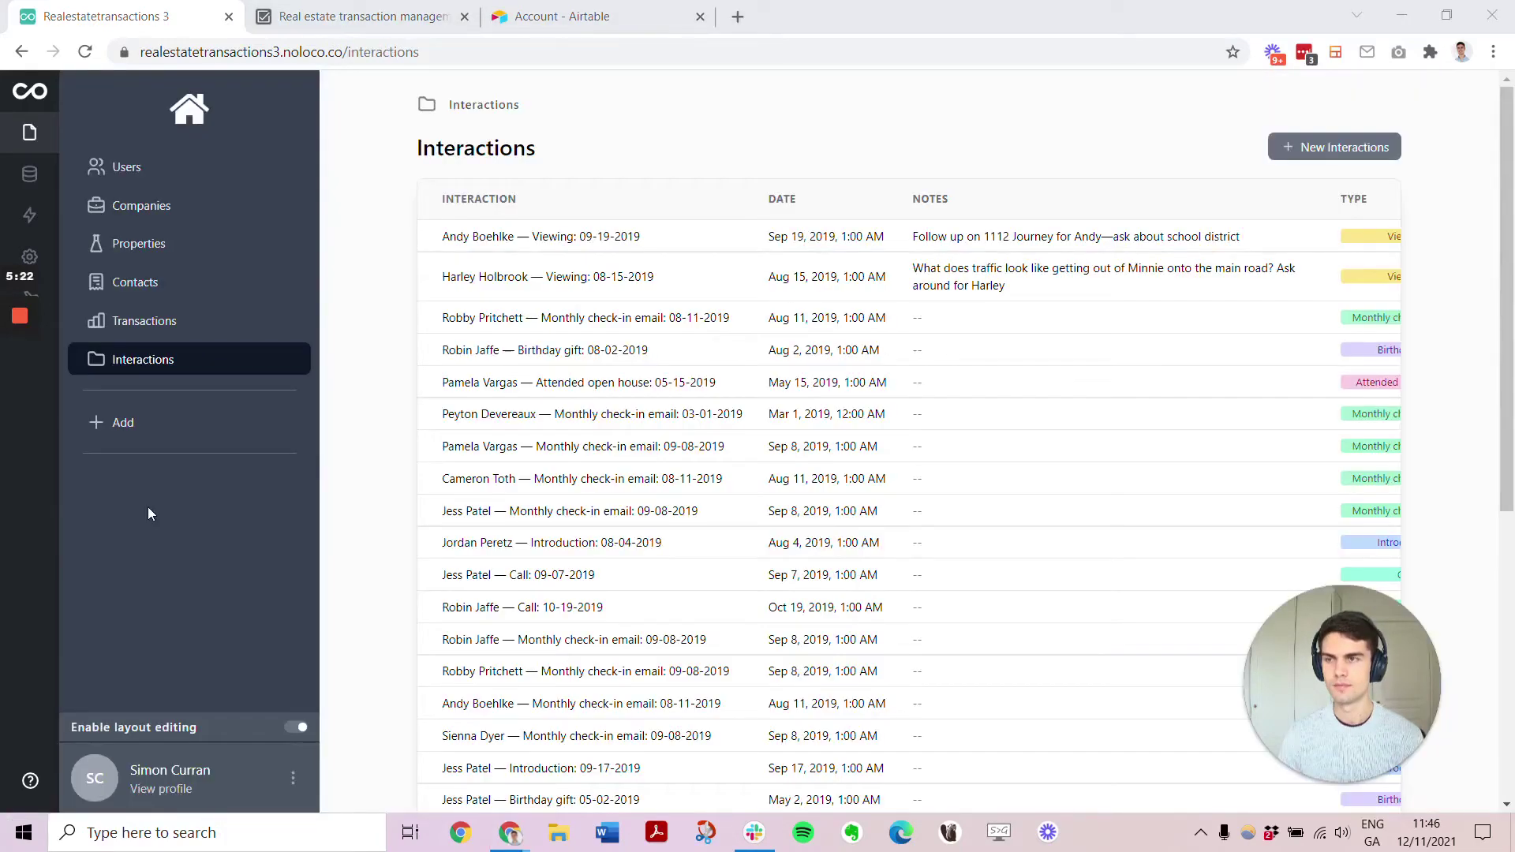
pyautogui.click(184, 245)
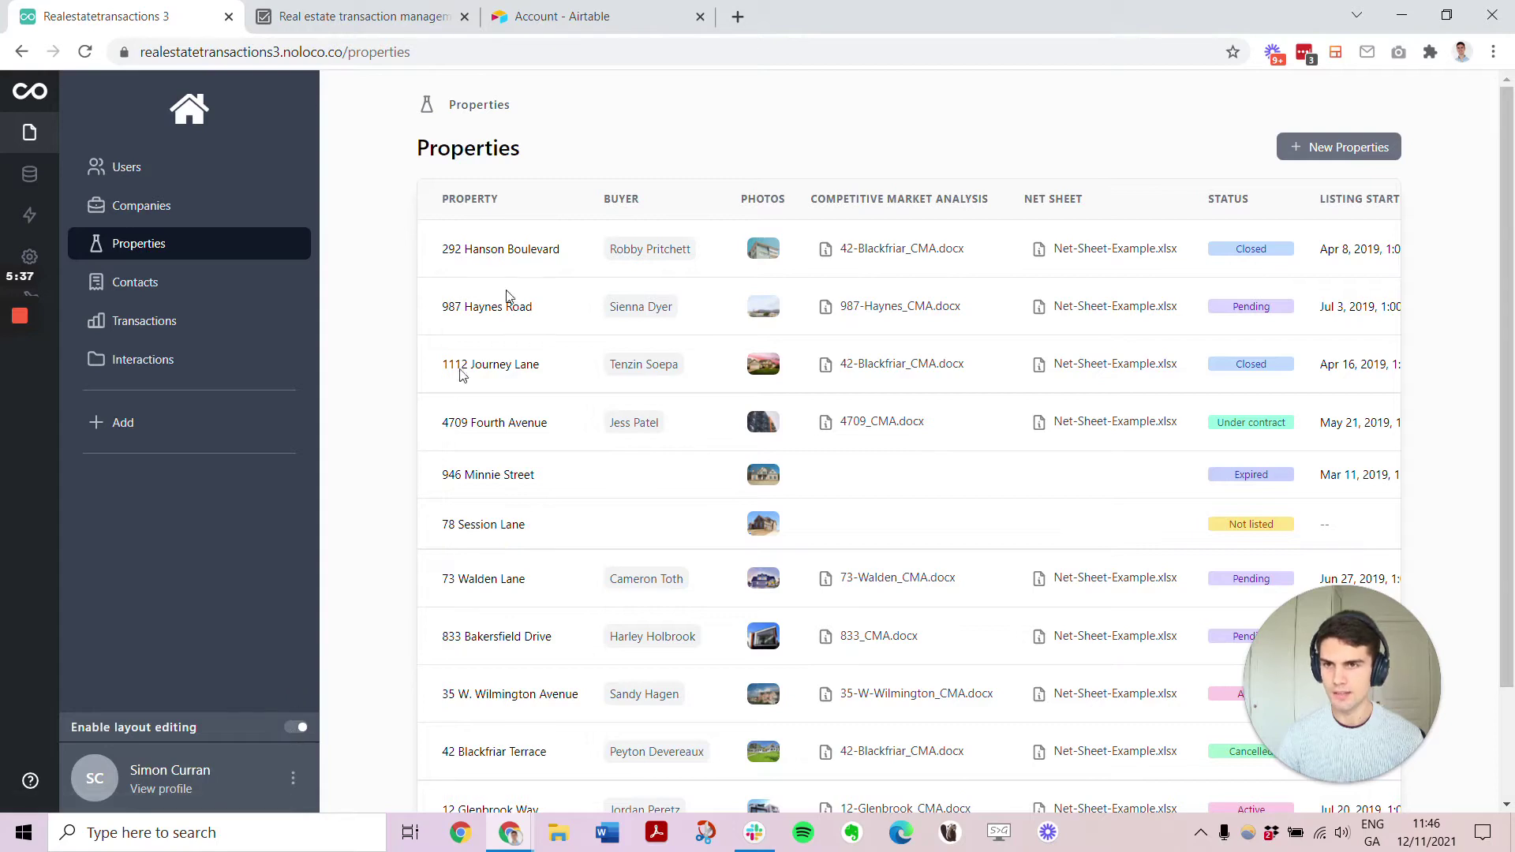
pyautogui.click(577, 194)
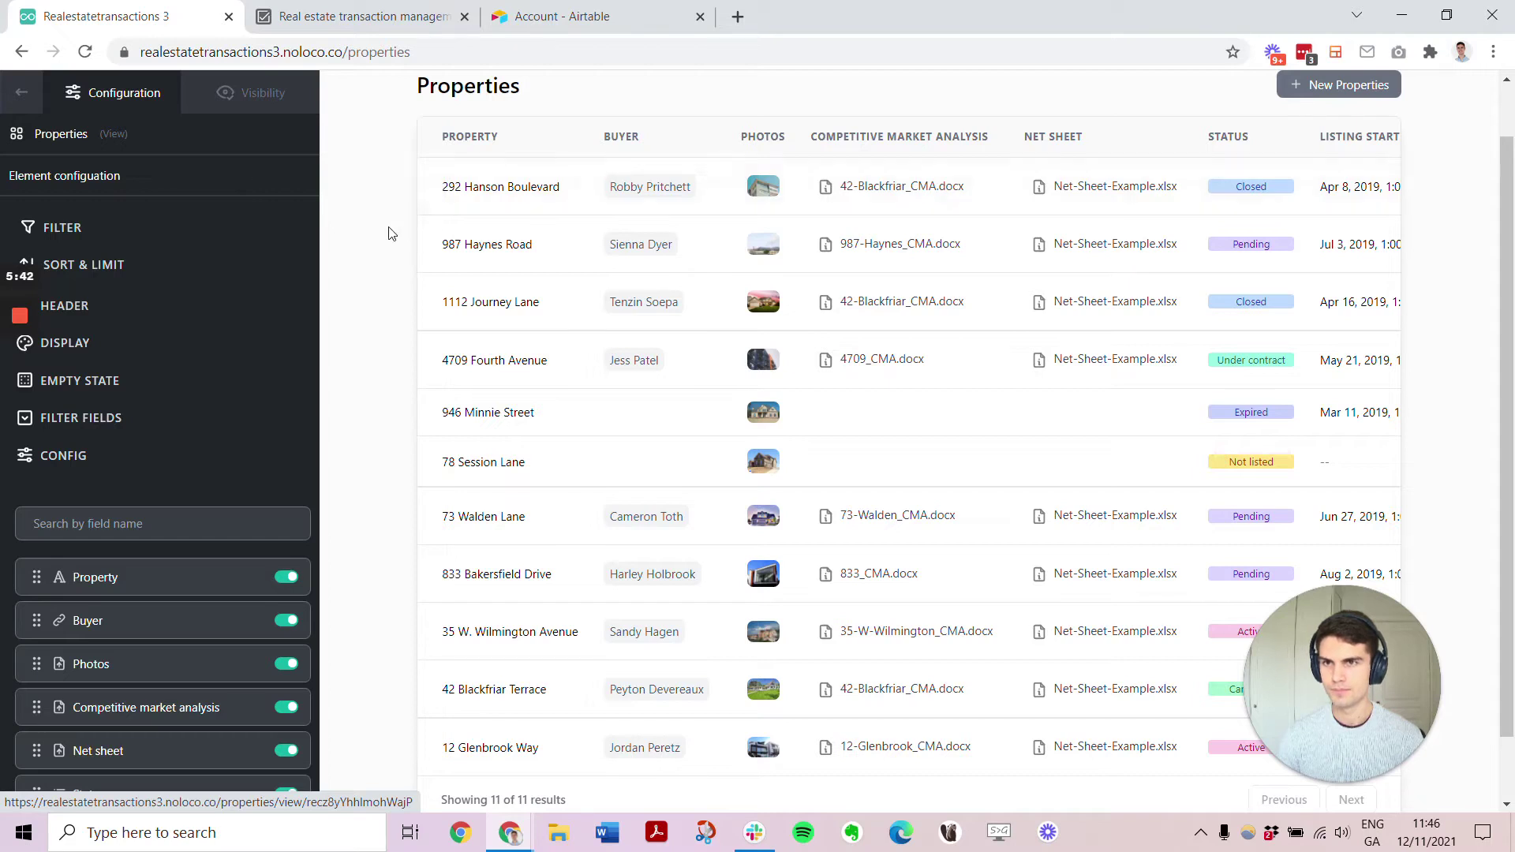
pyautogui.click(79, 344)
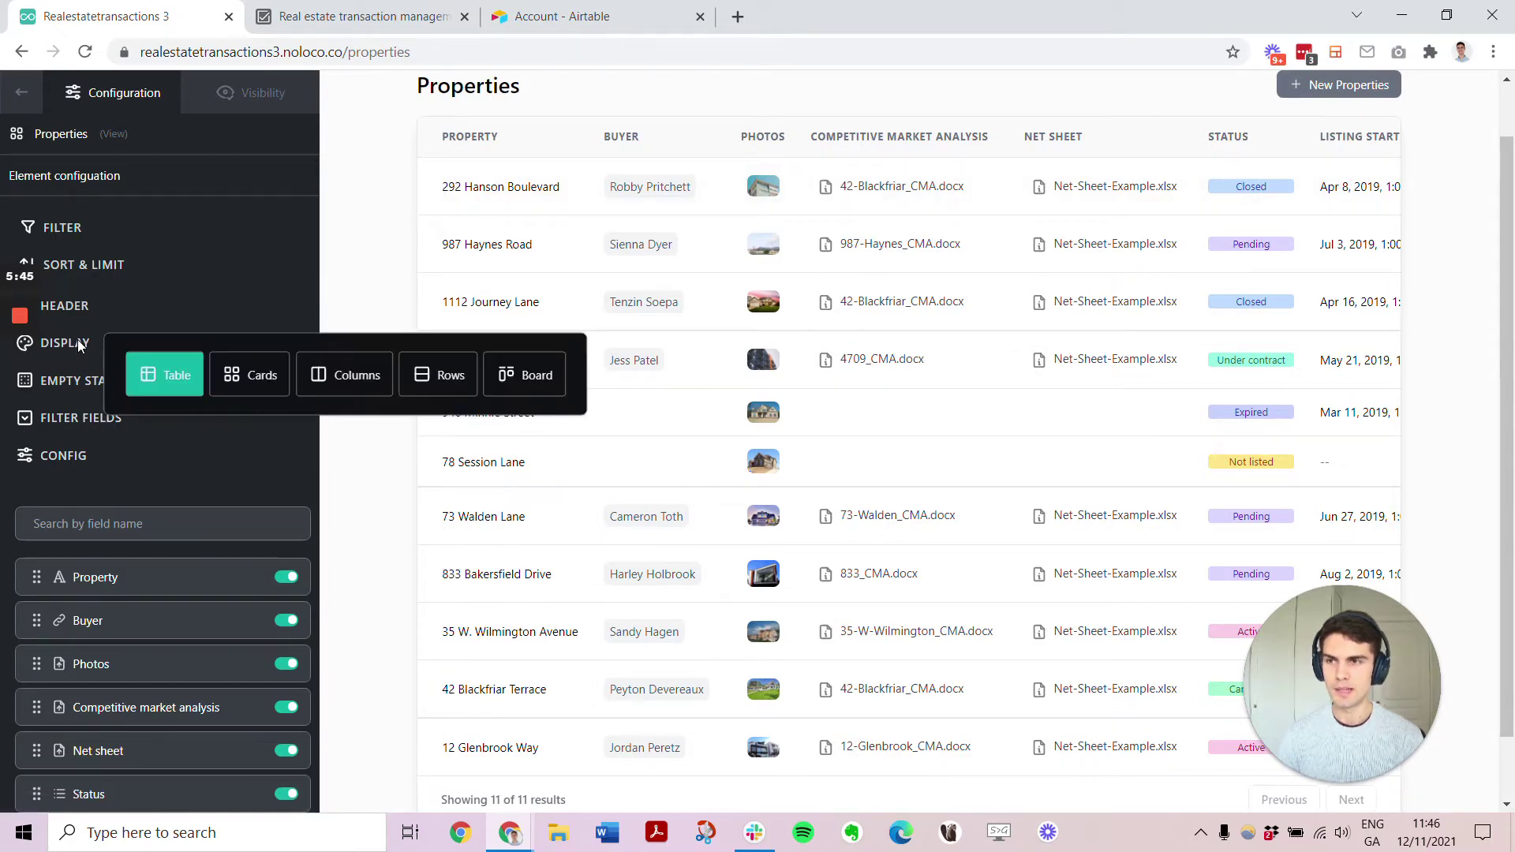
pyautogui.click(264, 377)
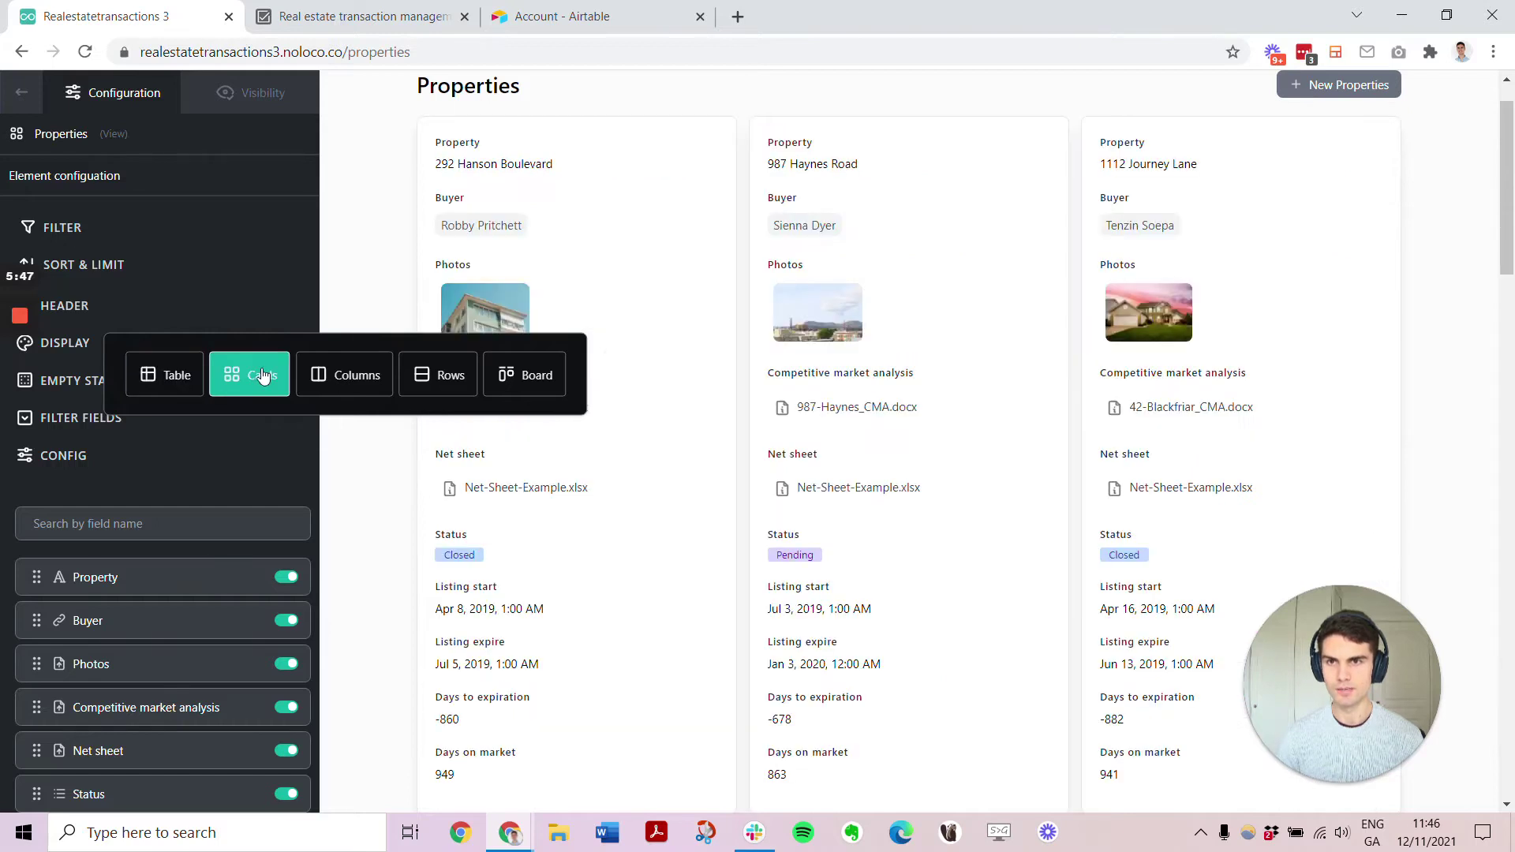
pyautogui.click(355, 205)
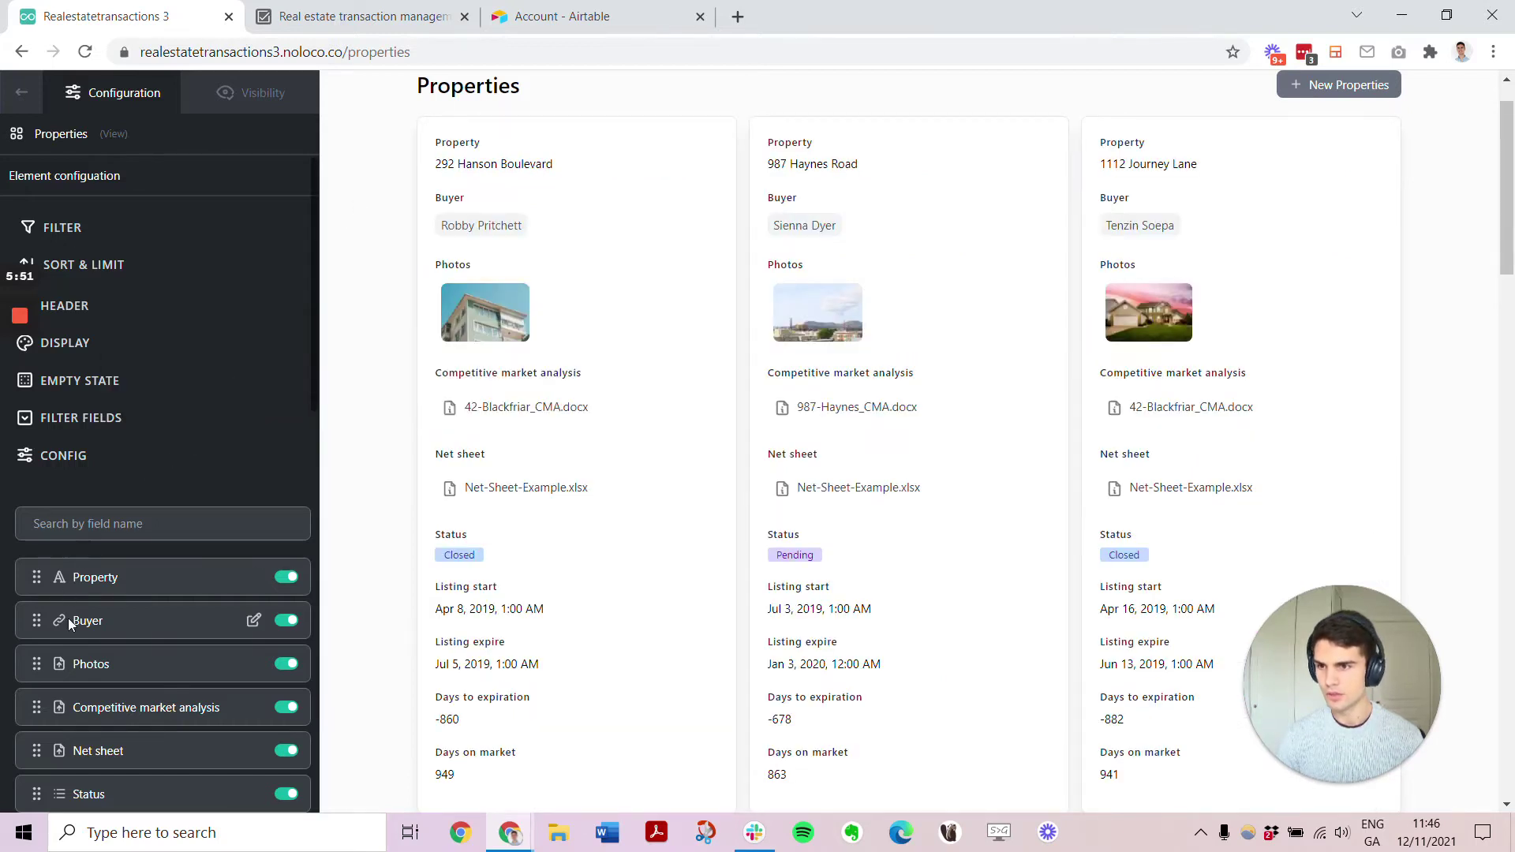
# Move Photos to the top of each card and hide the Net sheet and Listing start fields
pyautogui.moveTo(36, 666); pyautogui.dragTo(30, 567)
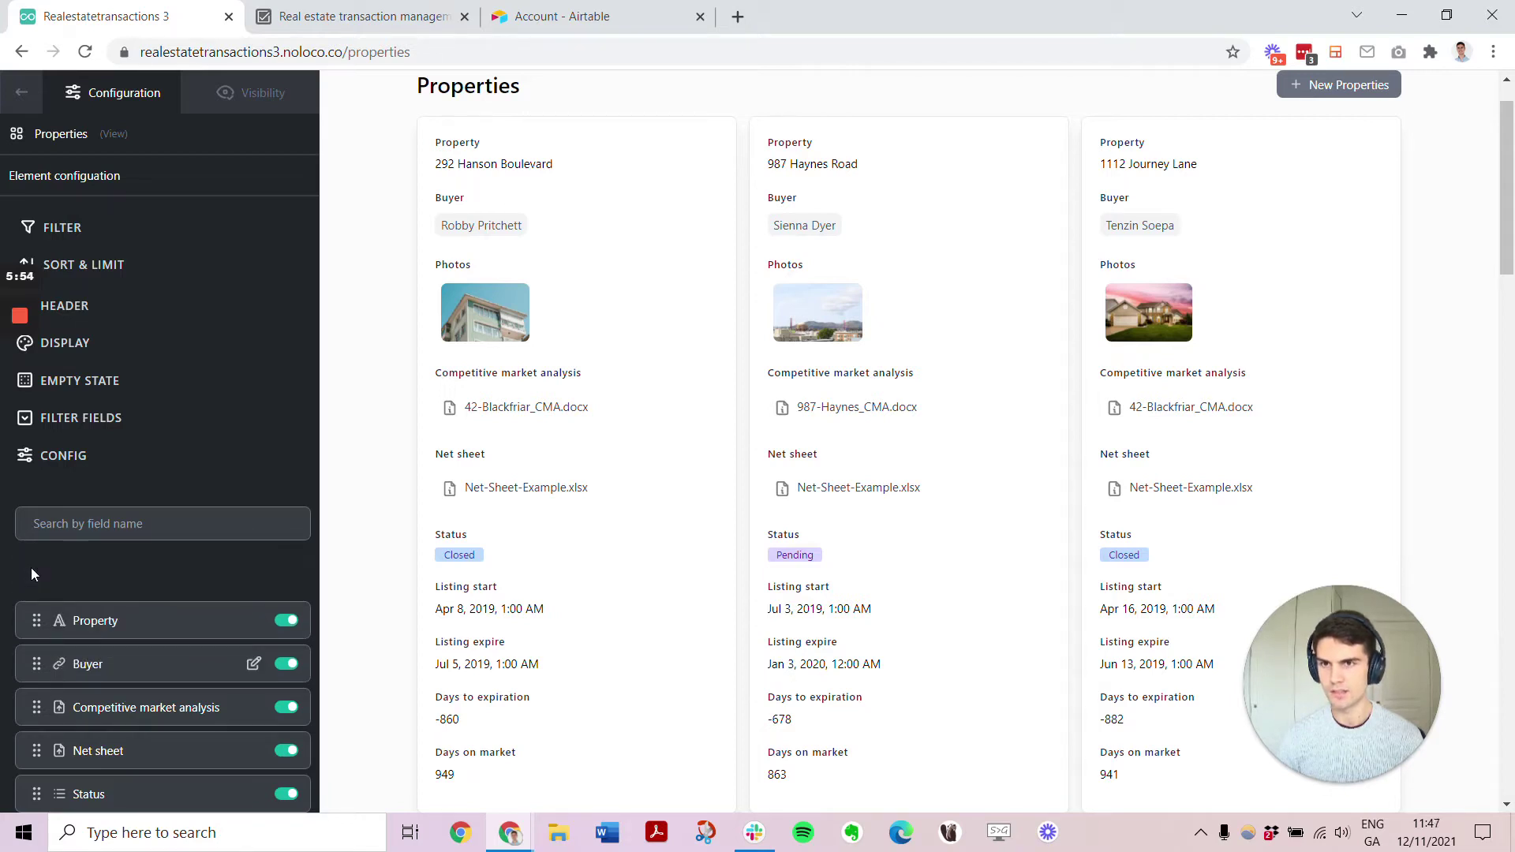
pyautogui.moveTo(31, 574); pyautogui.dragTo(32, 574)
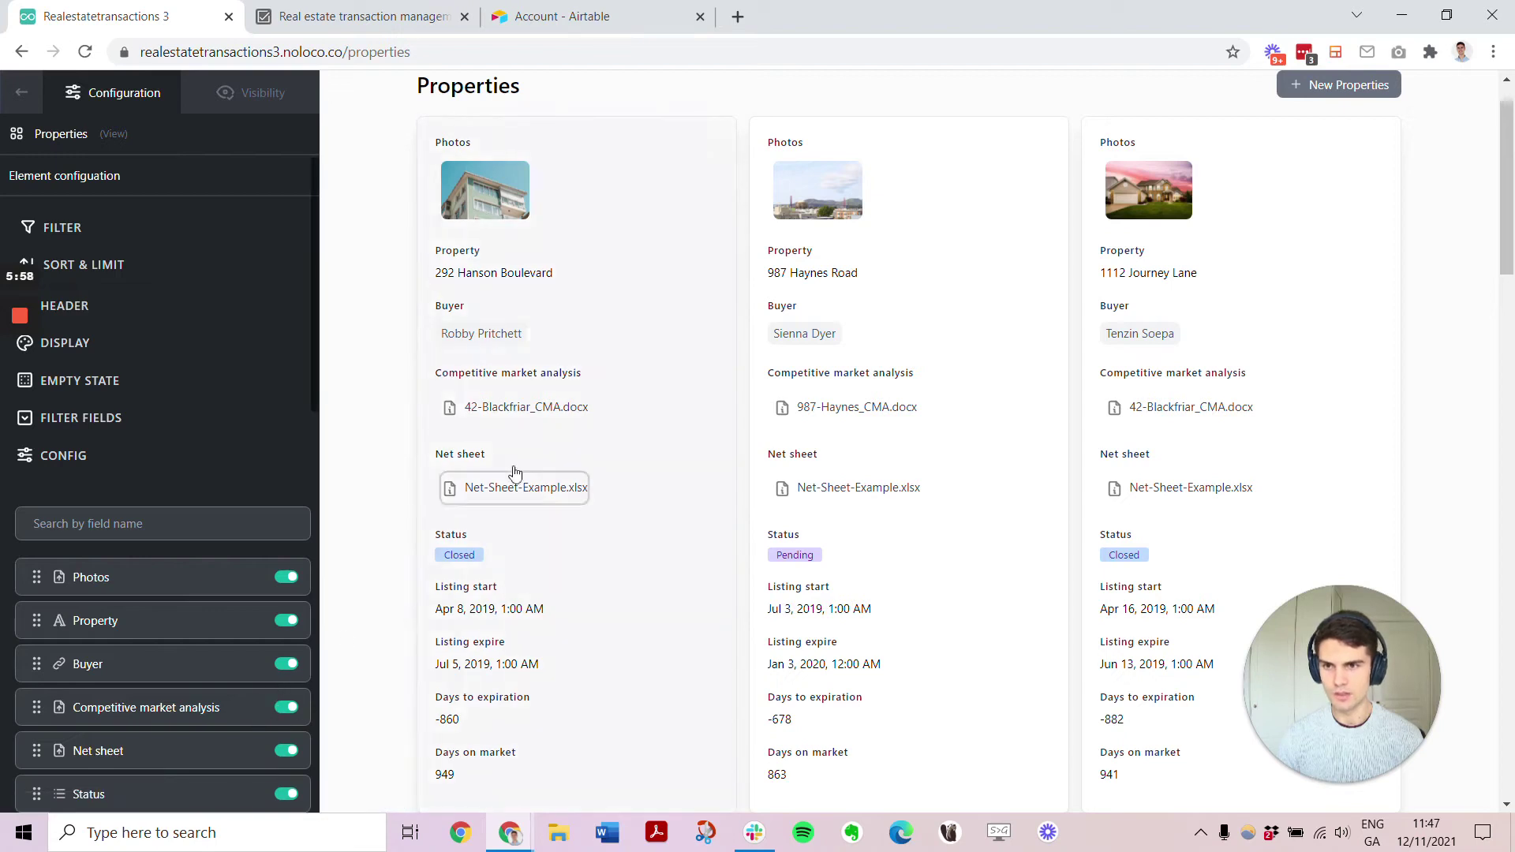
pyautogui.click(286, 750)
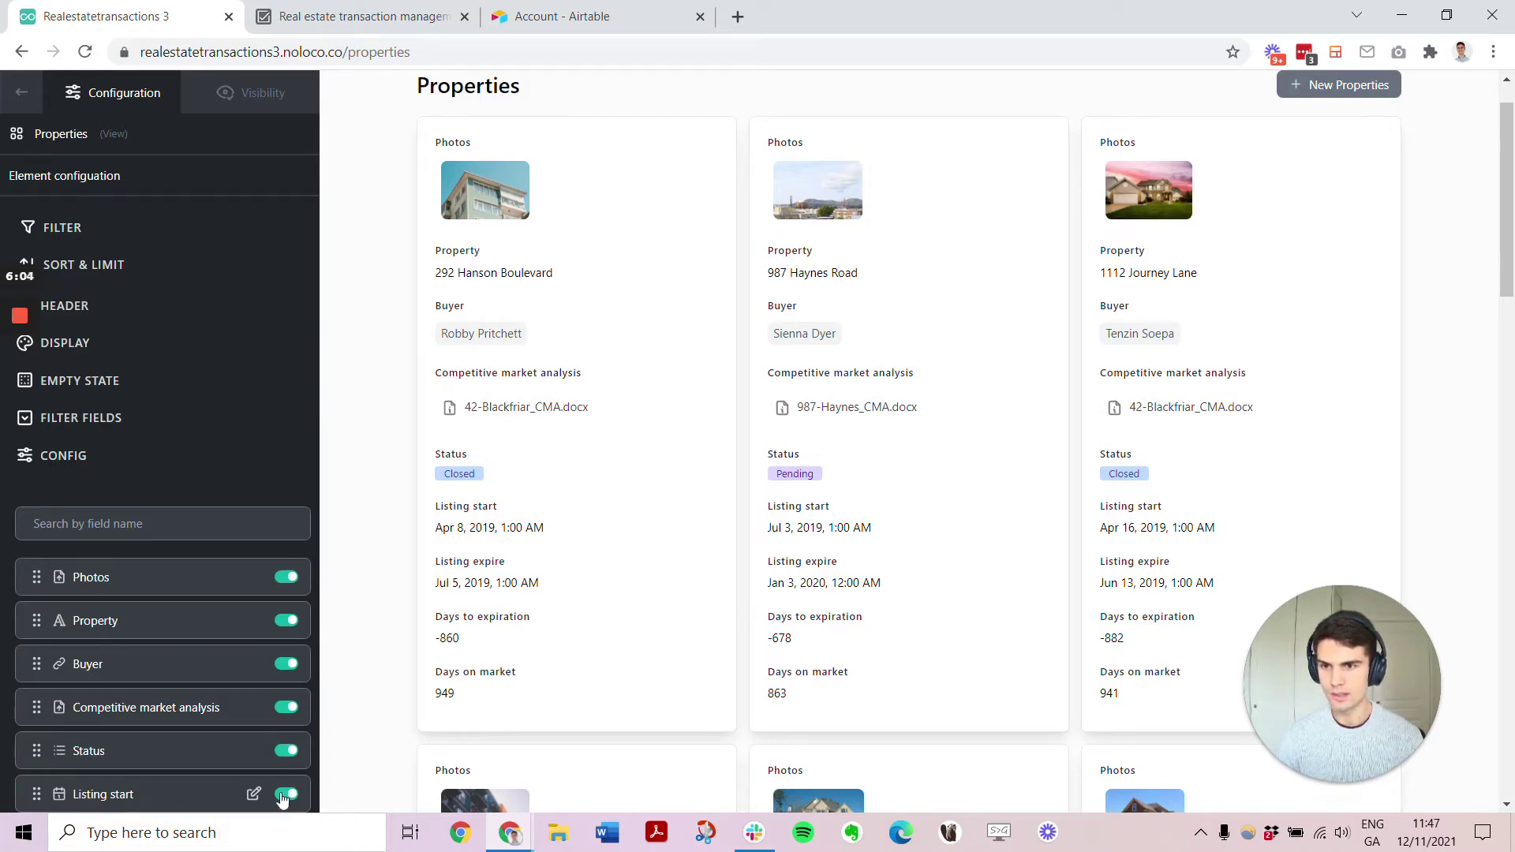
pyautogui.click(286, 794)
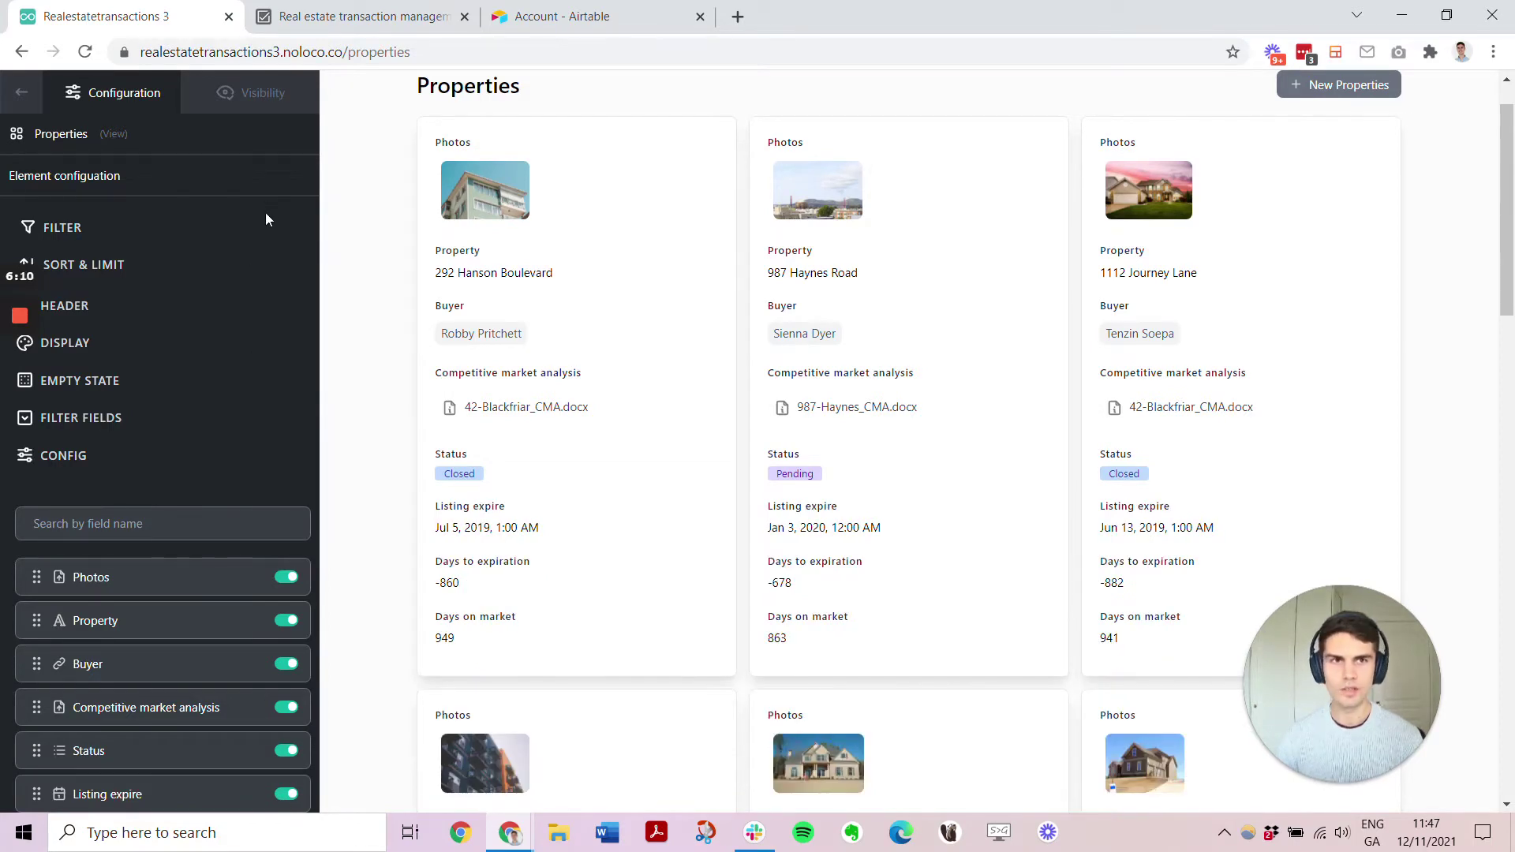
# Enable Neighborhood as a filter field for the properties list
pyautogui.scroll(1, 375, 245)
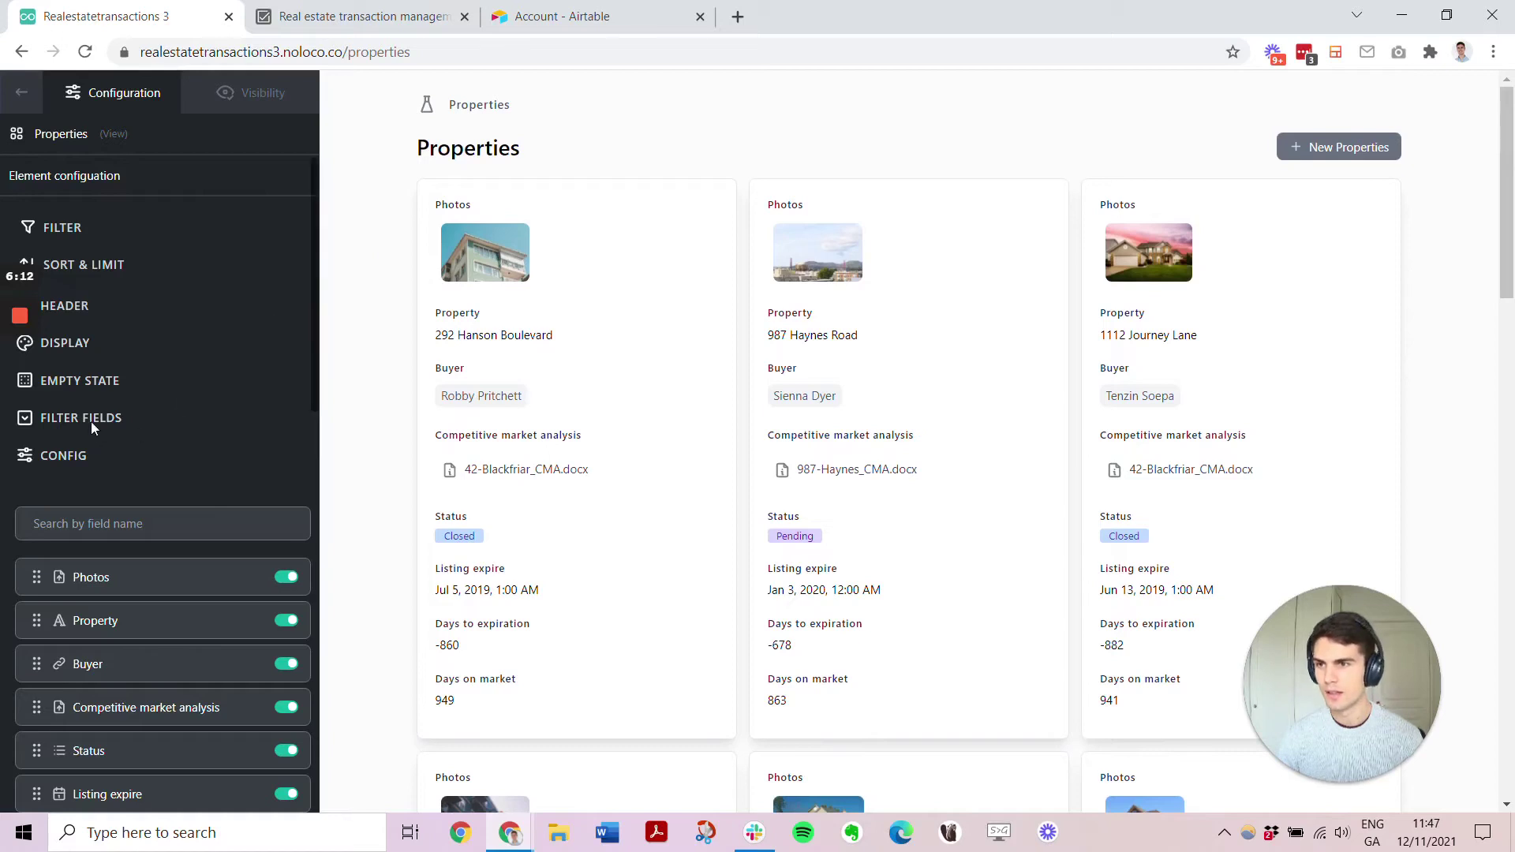
pyautogui.click(86, 415)
pyautogui.scroll(-5, 189, 426)
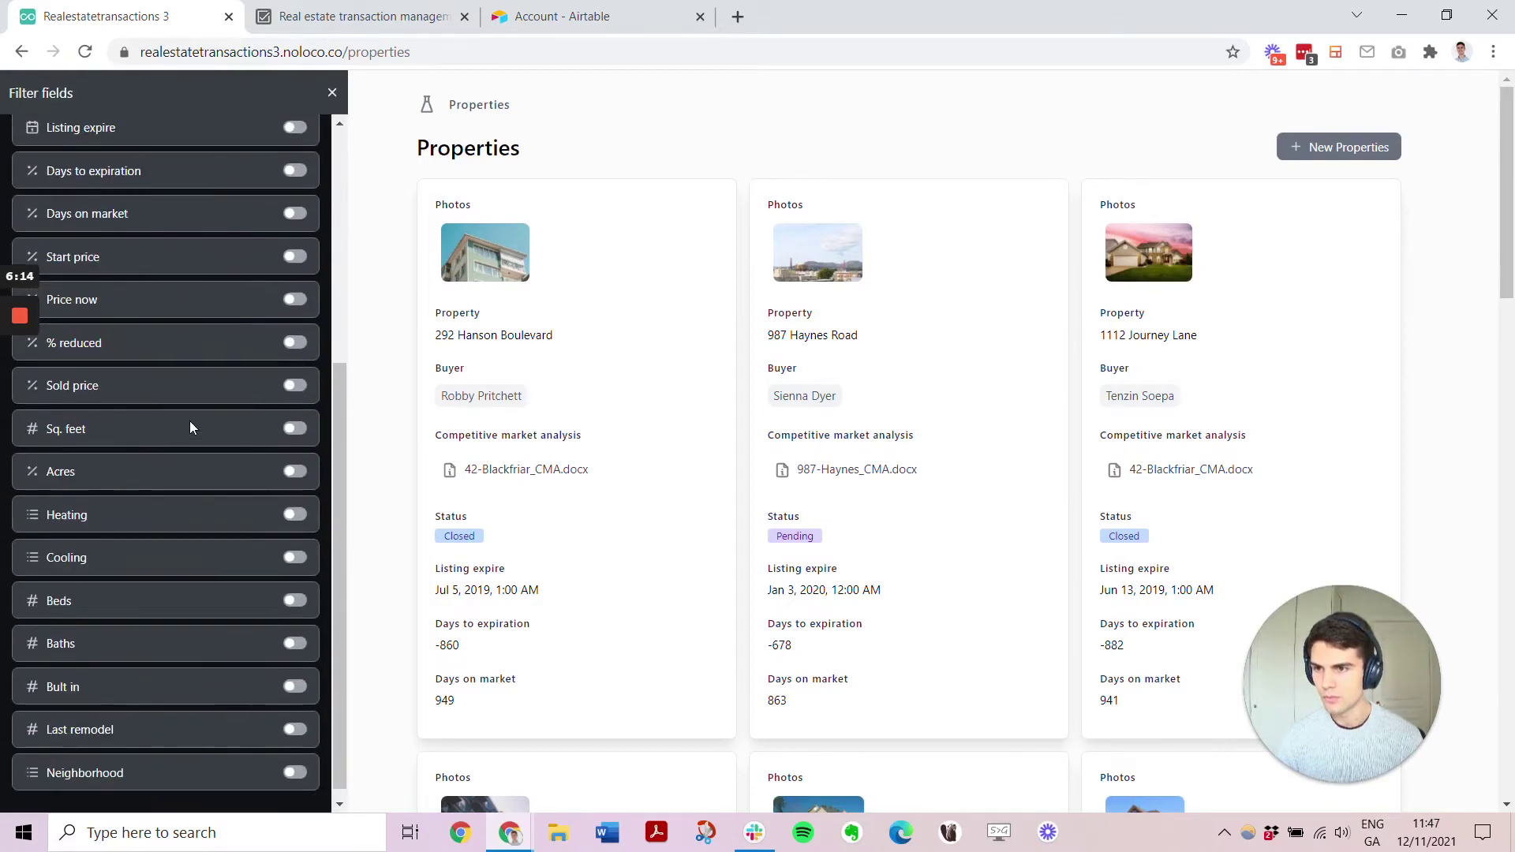
pyautogui.scroll(-1, 189, 428)
pyautogui.click(292, 762)
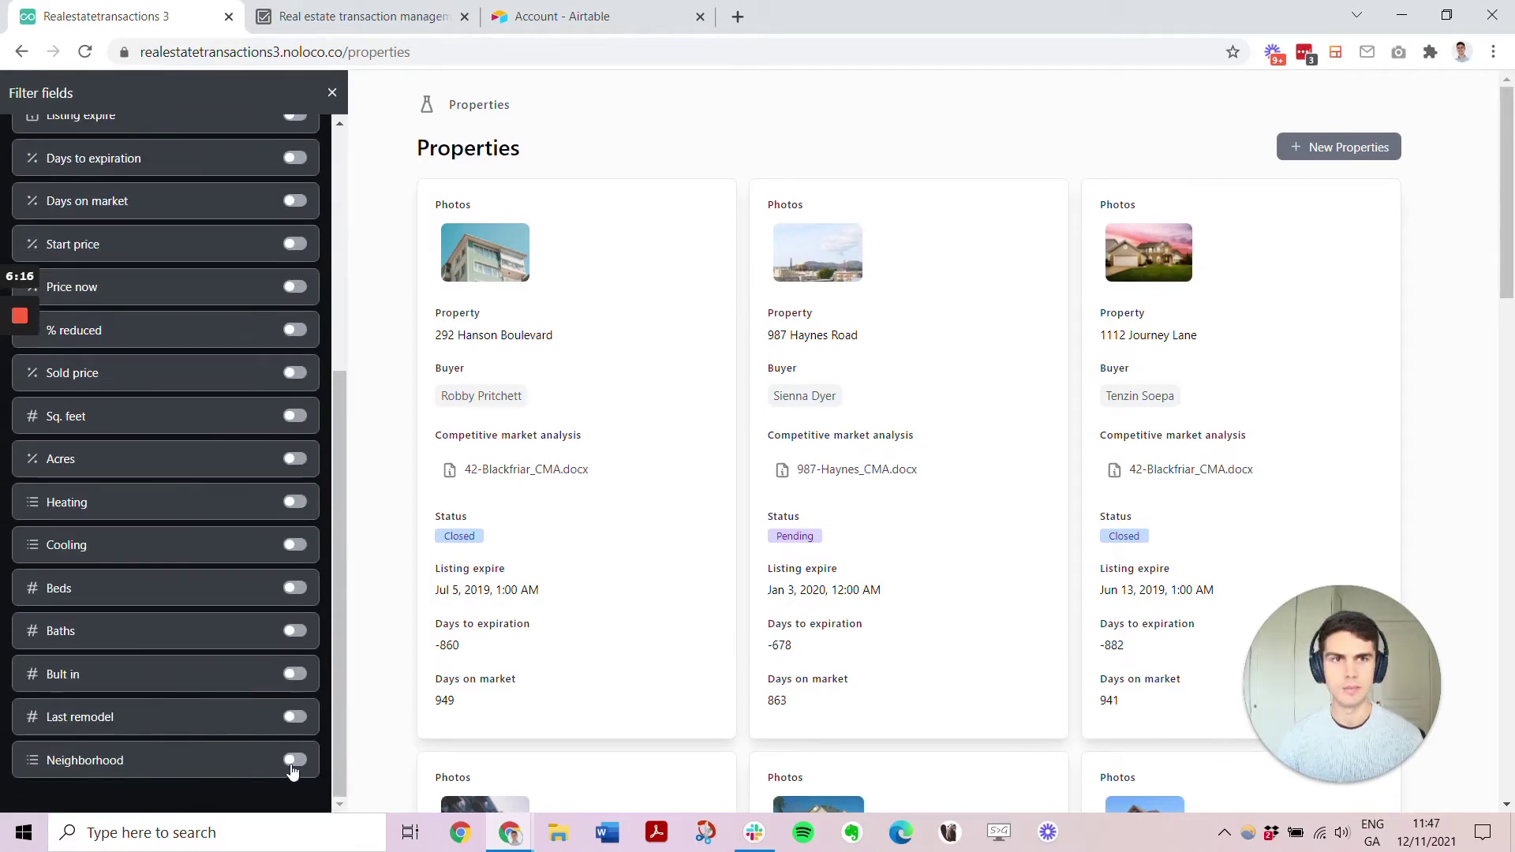
pyautogui.click(332, 93)
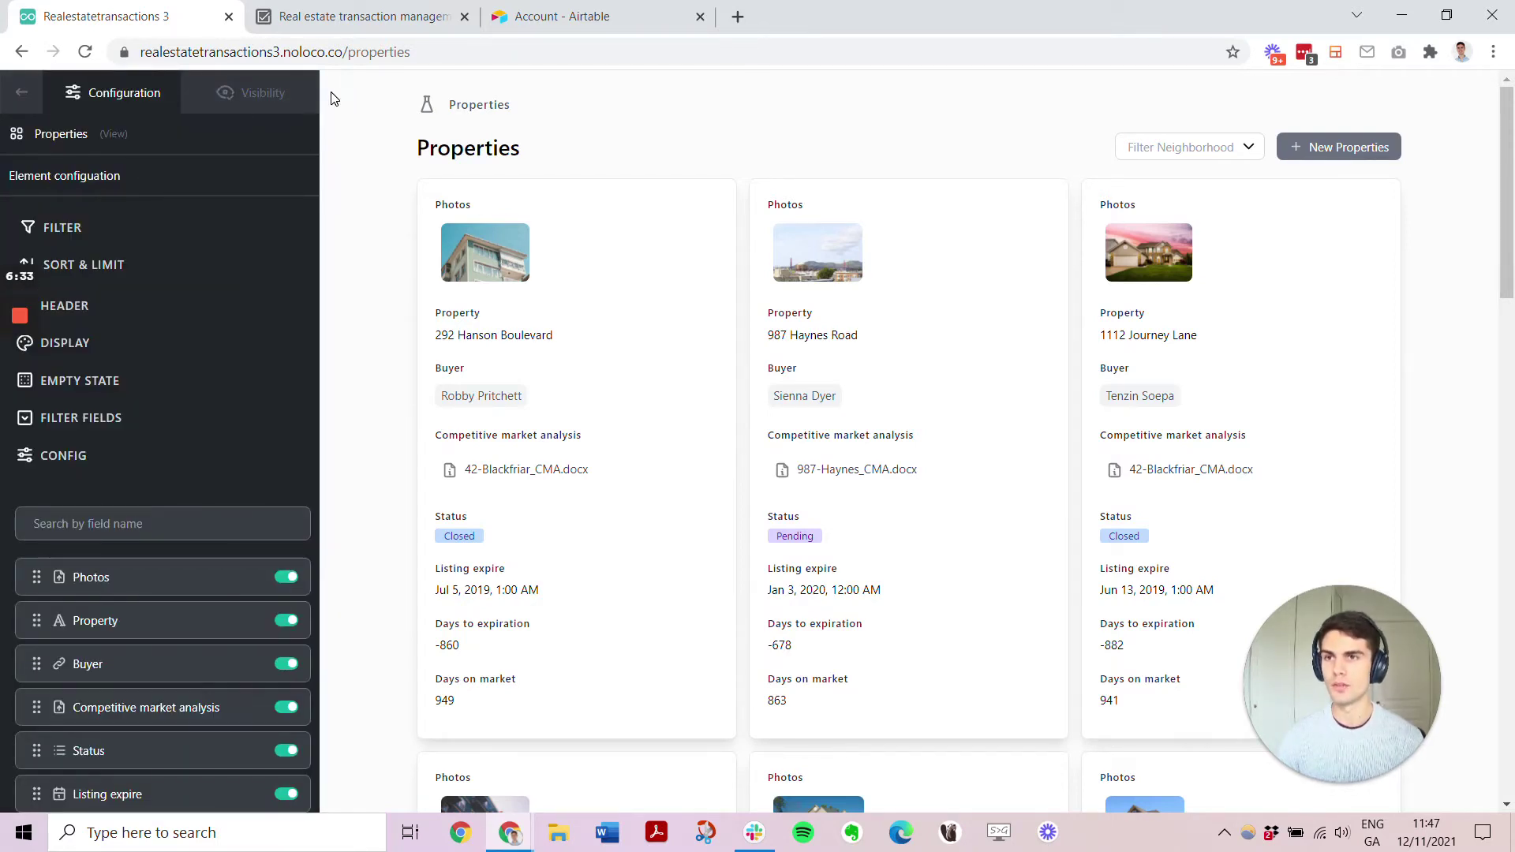
# Clone the Properties page, rename it Active Properties and give it the BuildingWarehouse icon
pyautogui.click(23, 95)
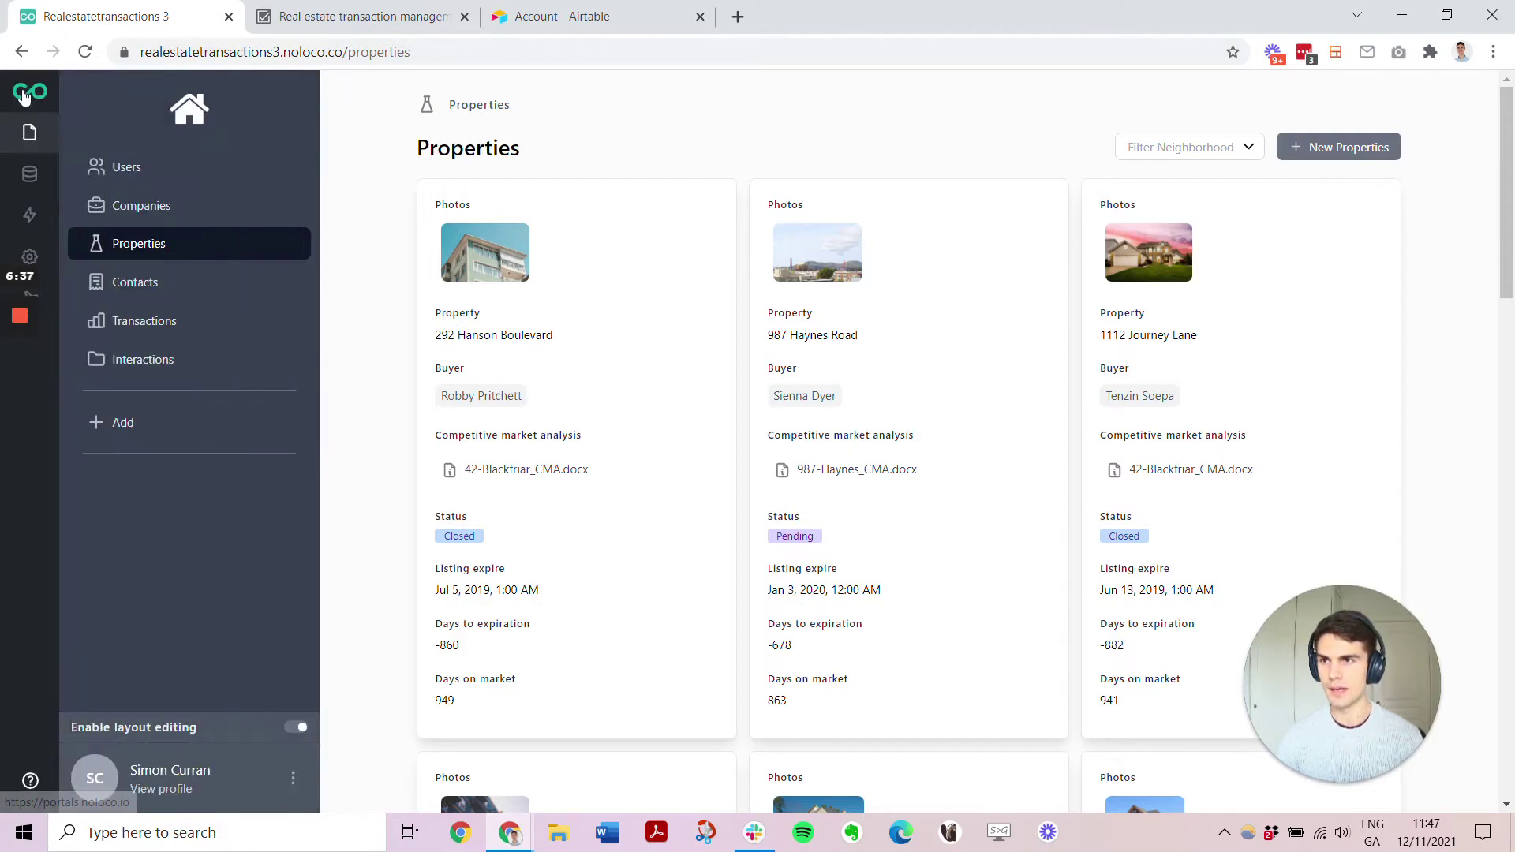
pyautogui.click(287, 244)
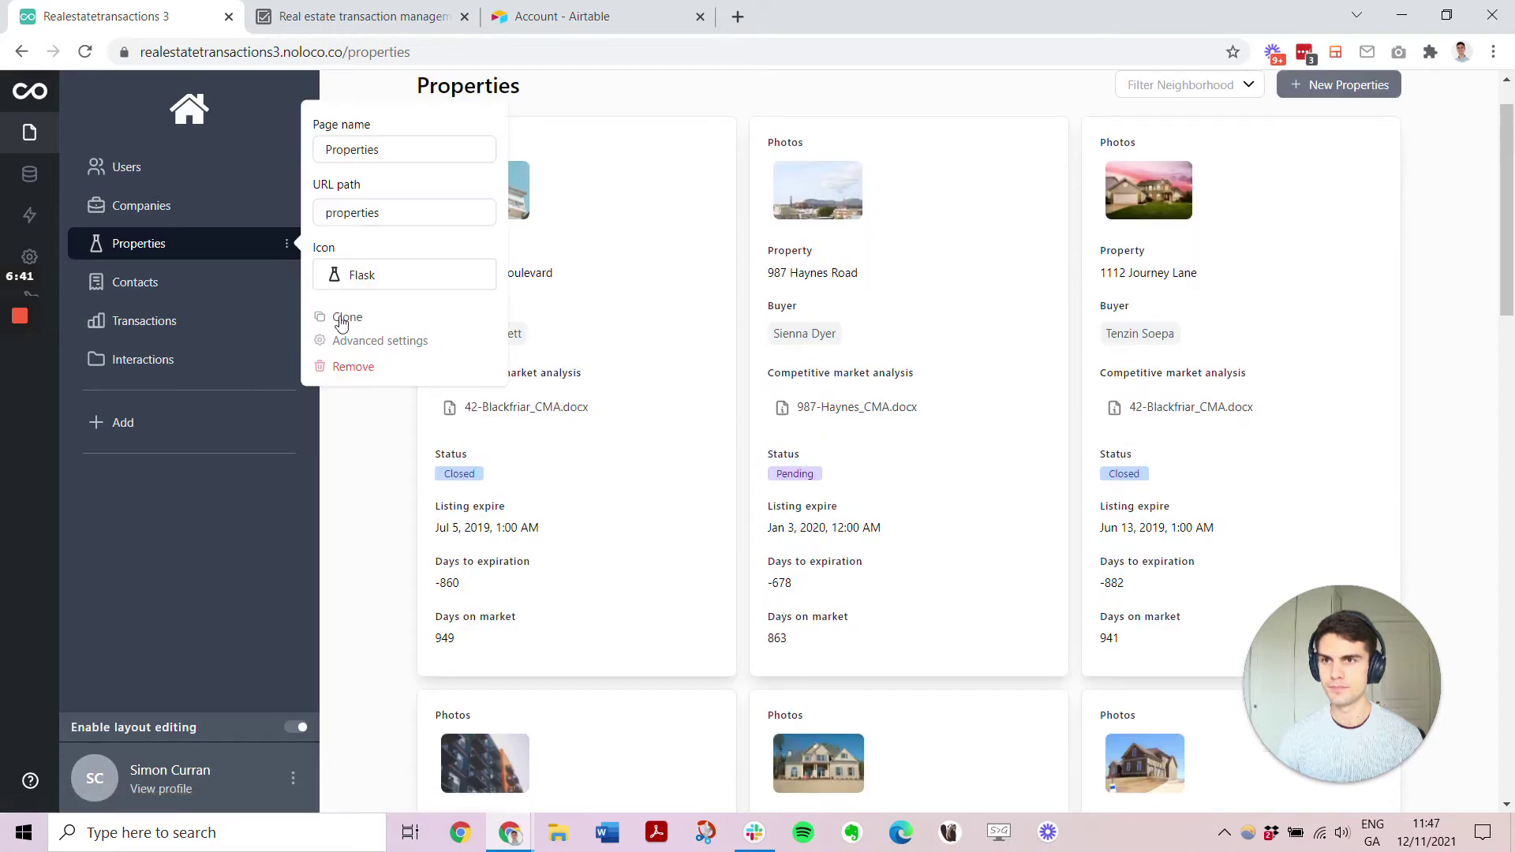
pyautogui.click(341, 319)
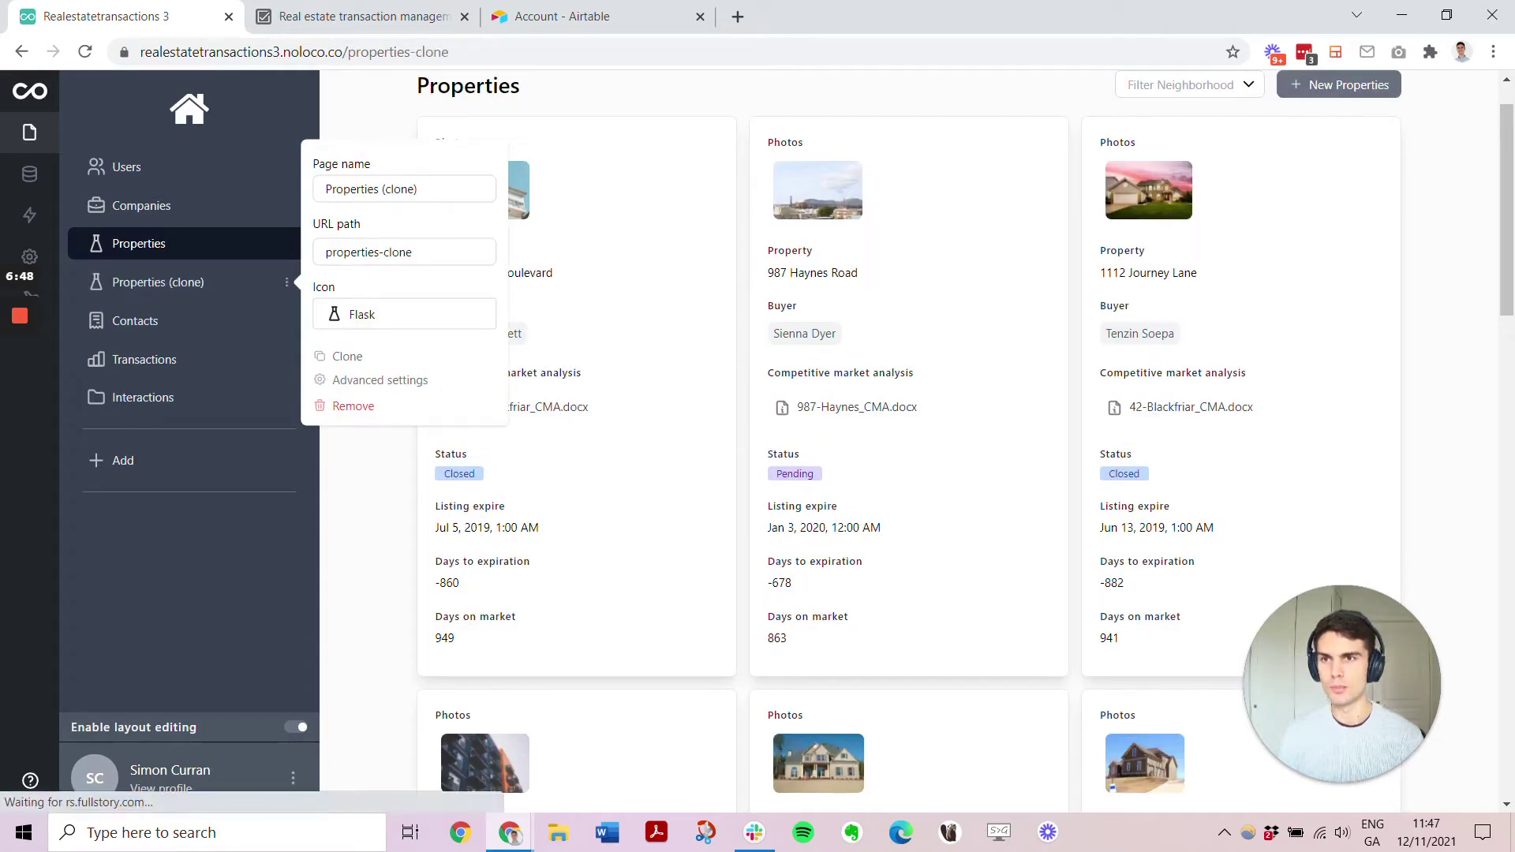
pyautogui.press('BackSpace')
pyautogui.press('BackSpace')
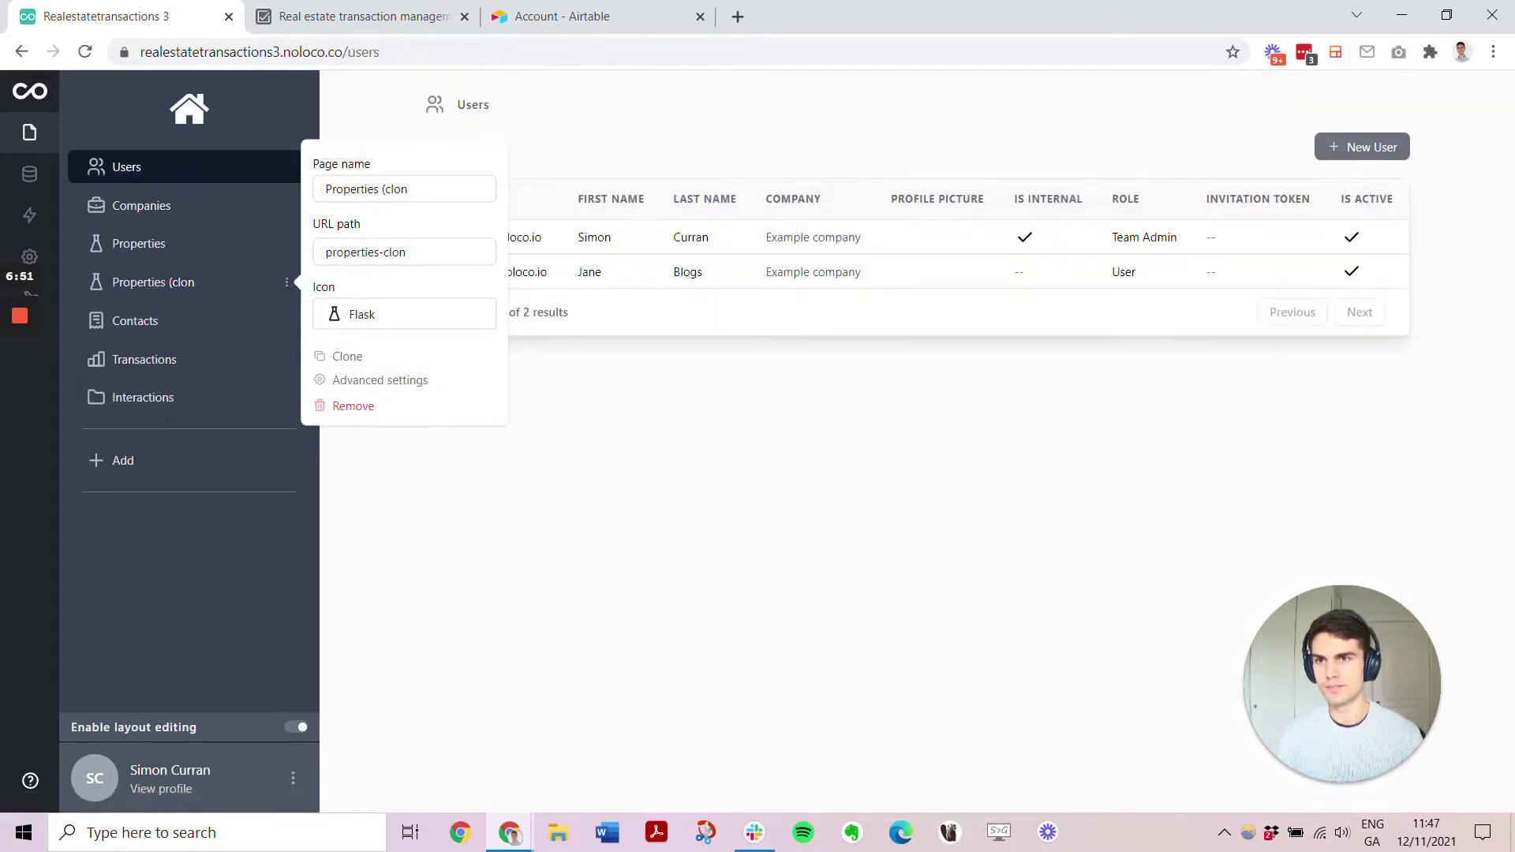
pyautogui.press('BackSpace')
pyautogui.press('BackSpace')
pyautogui.press('BackSpace')
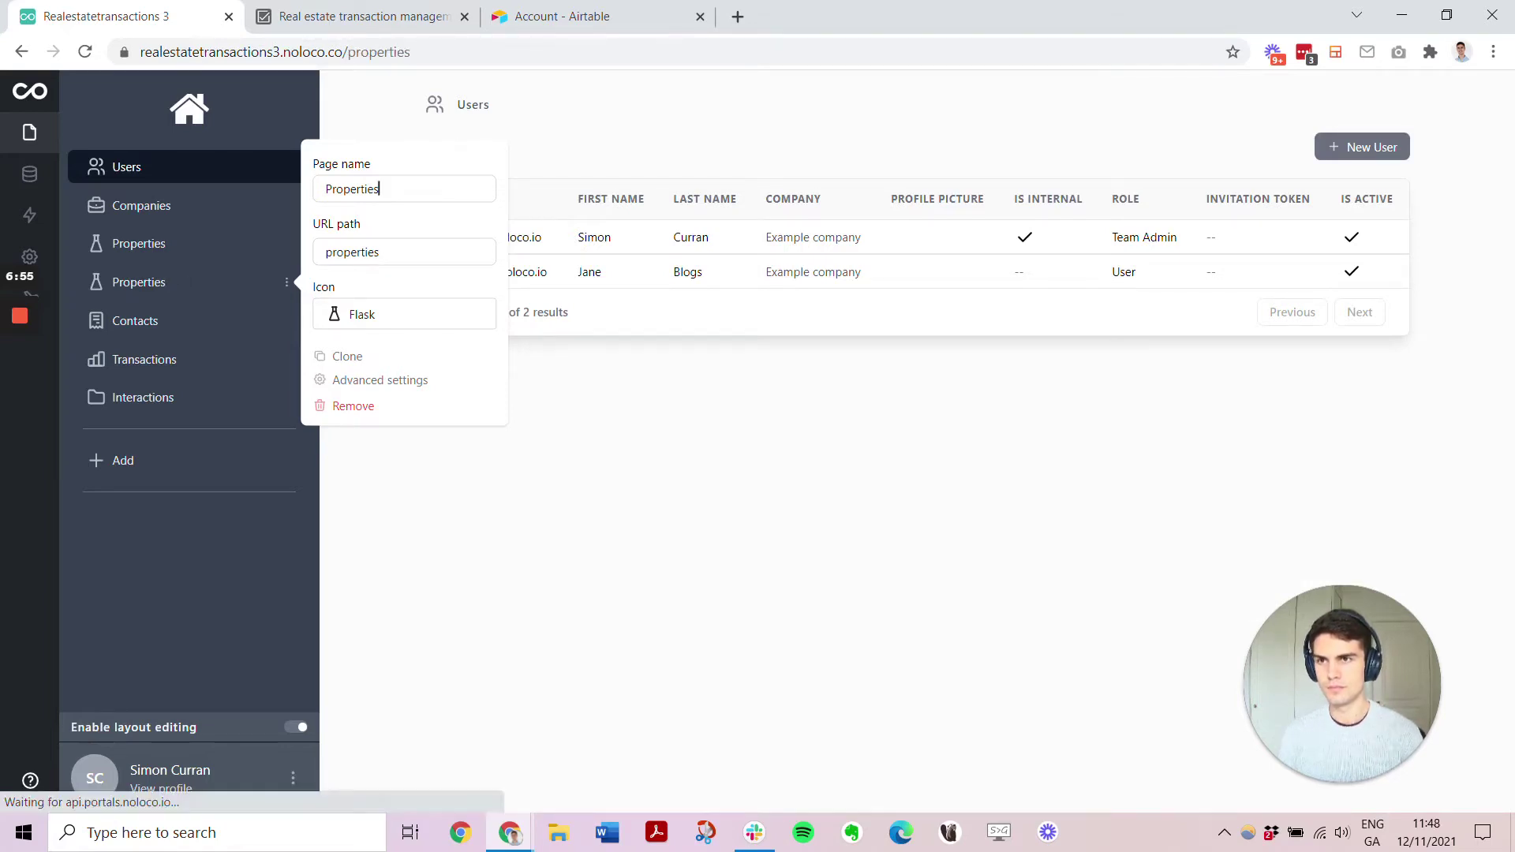
pyautogui.click(325, 189)
pyautogui.write('Active')
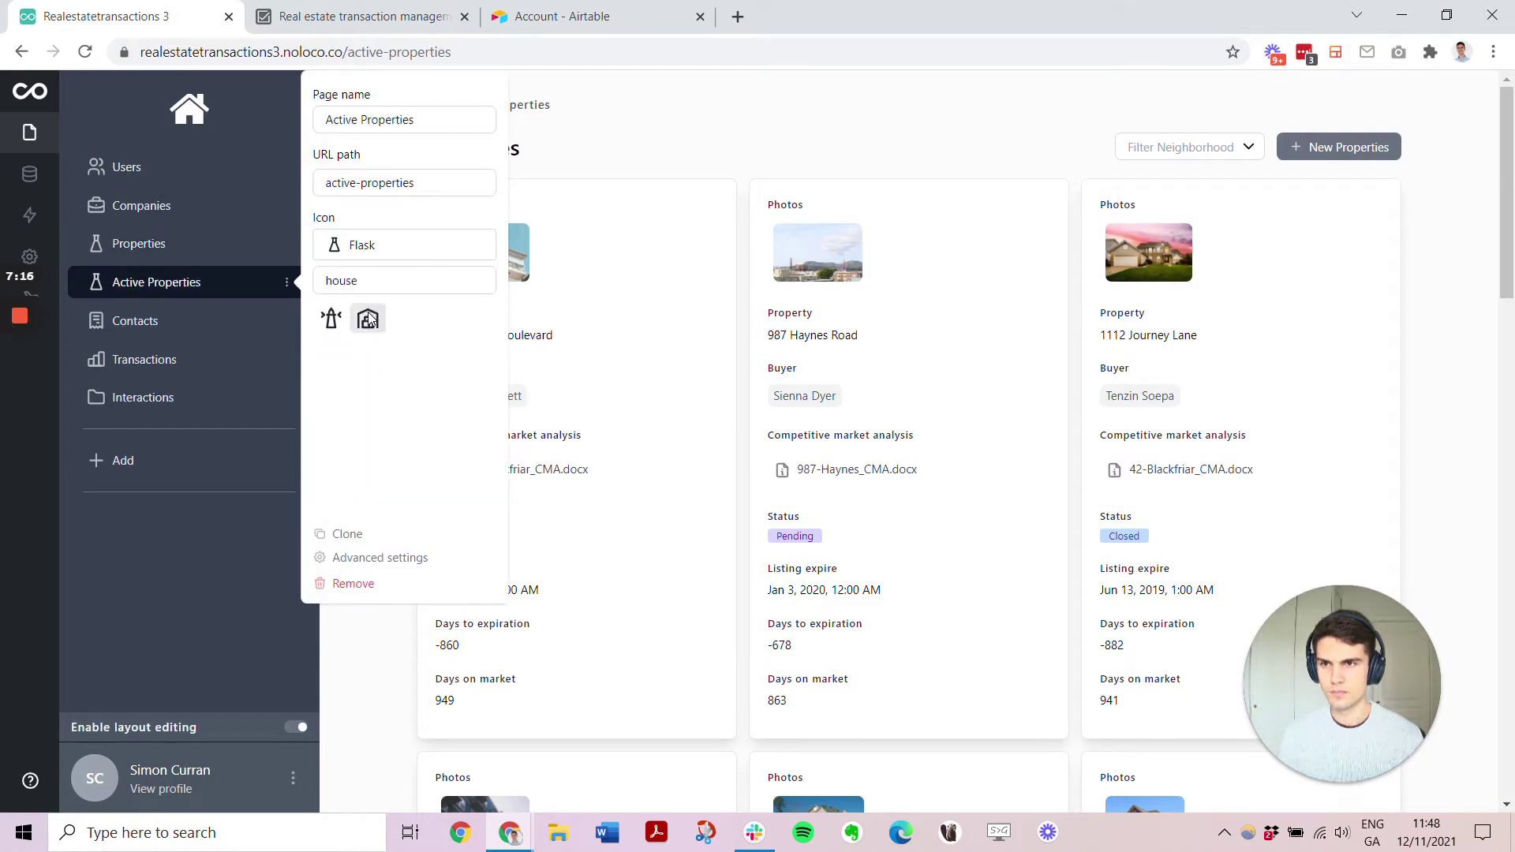
pyautogui.click(368, 319)
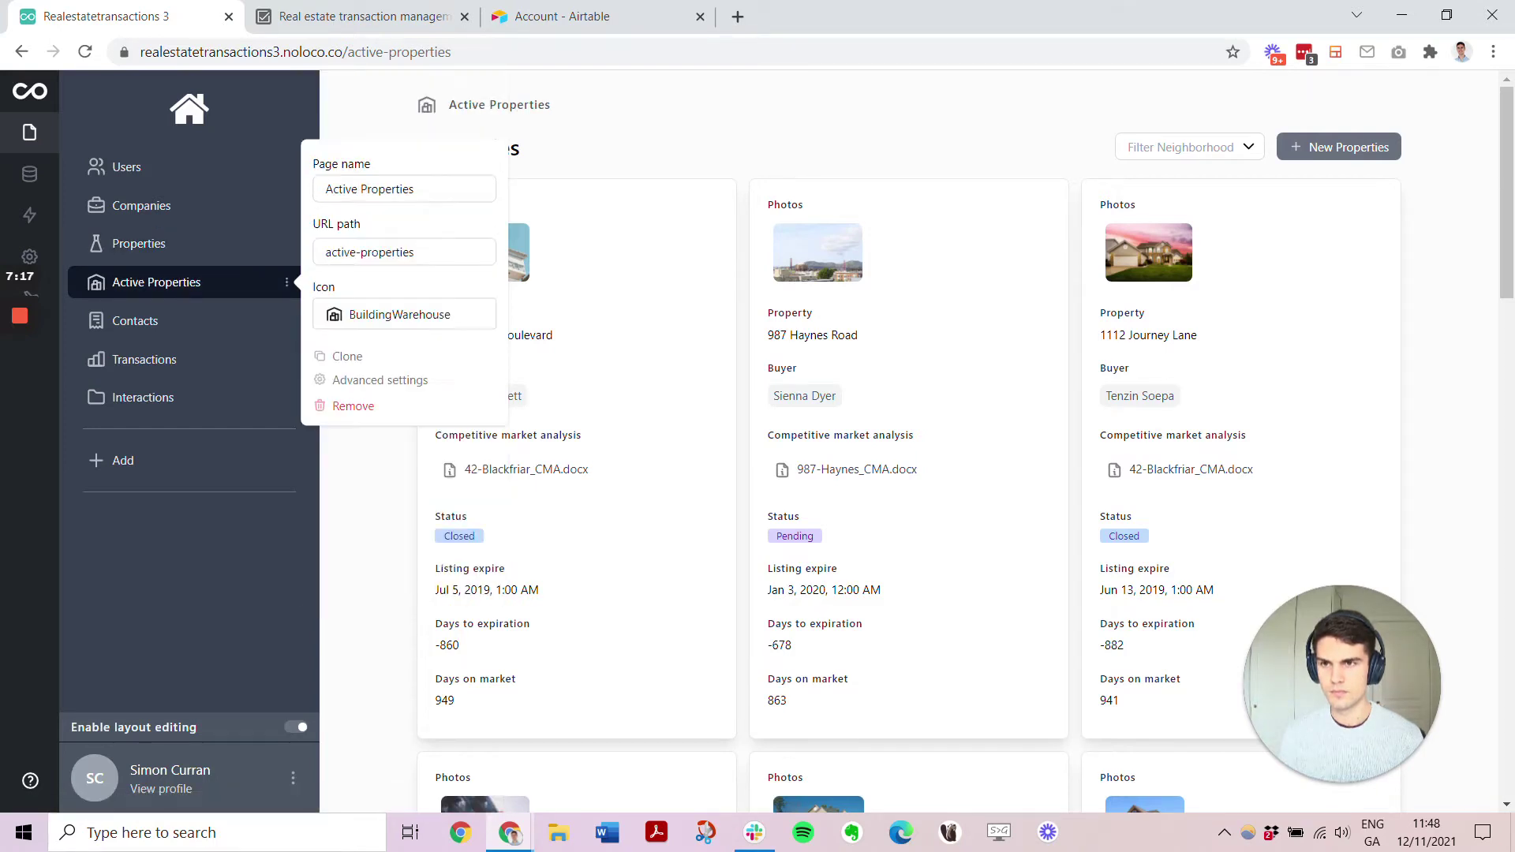
pyautogui.click(206, 578)
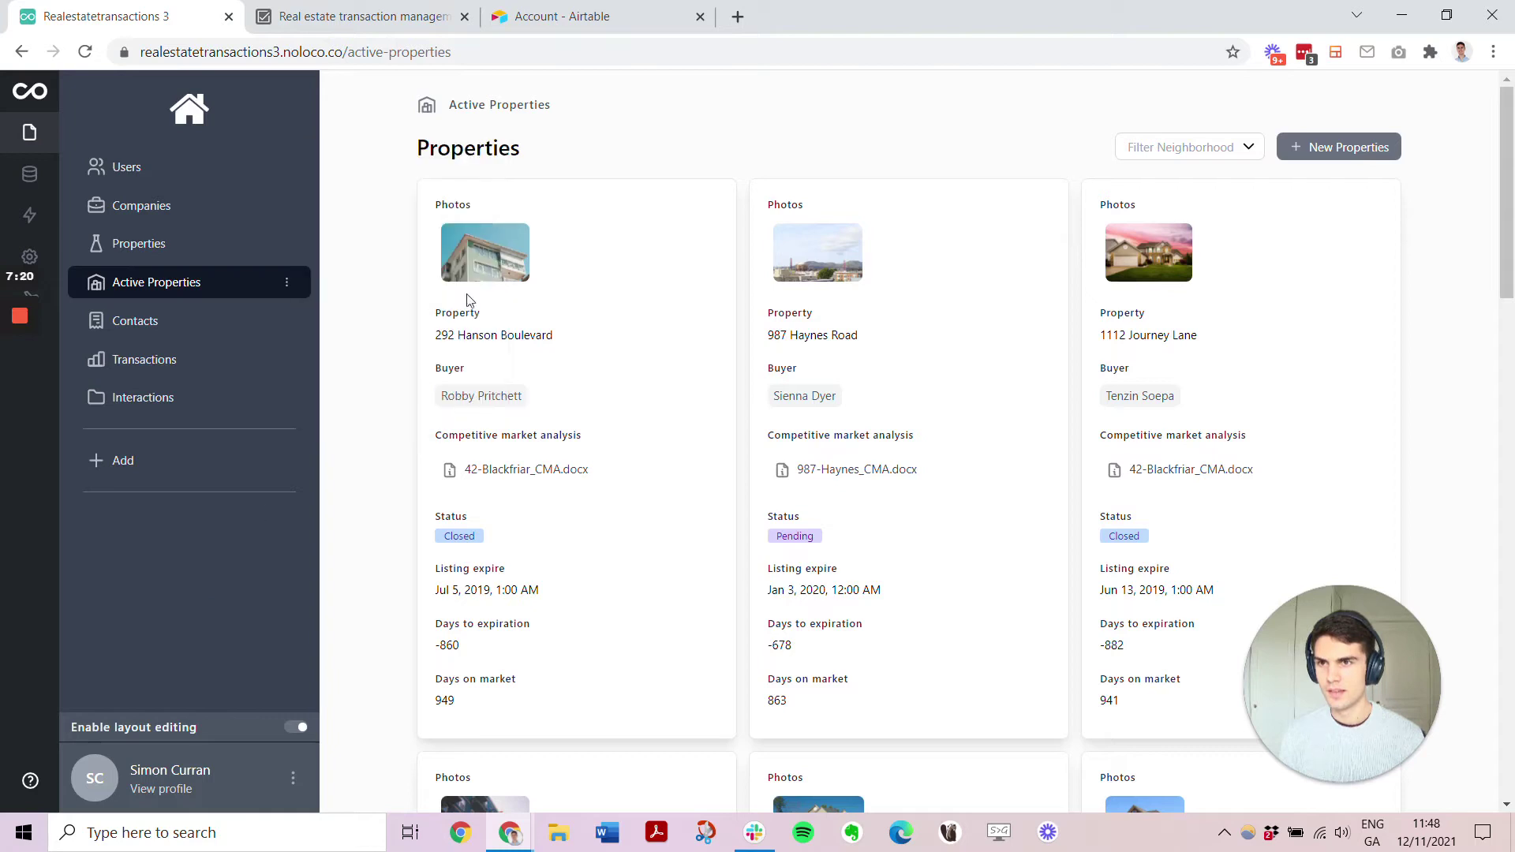
# Start a filter on the properties list, using all properties as the base set
pyautogui.click(536, 135)
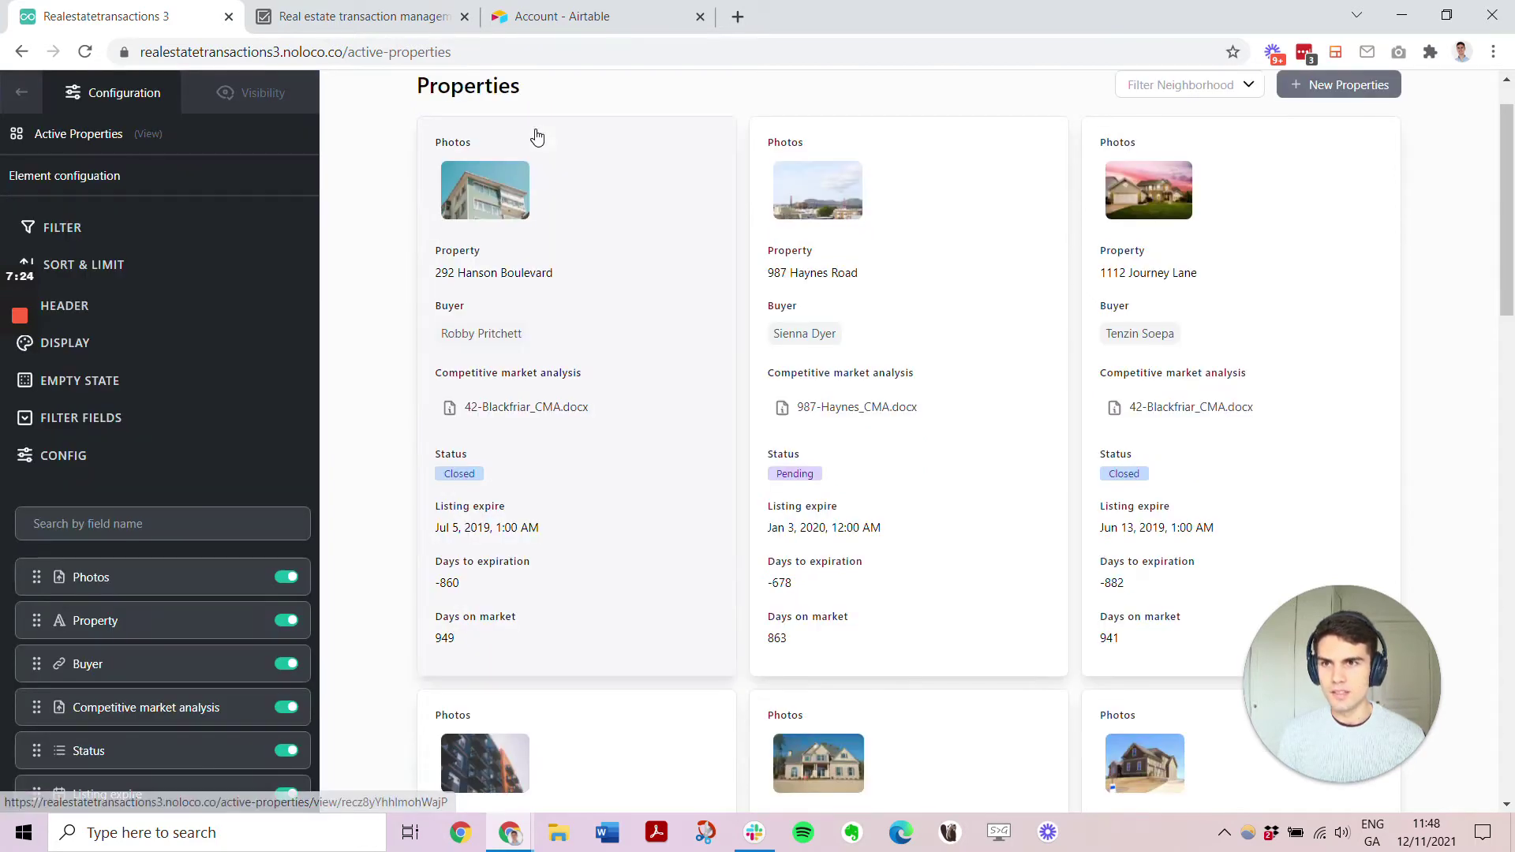
pyautogui.click(72, 229)
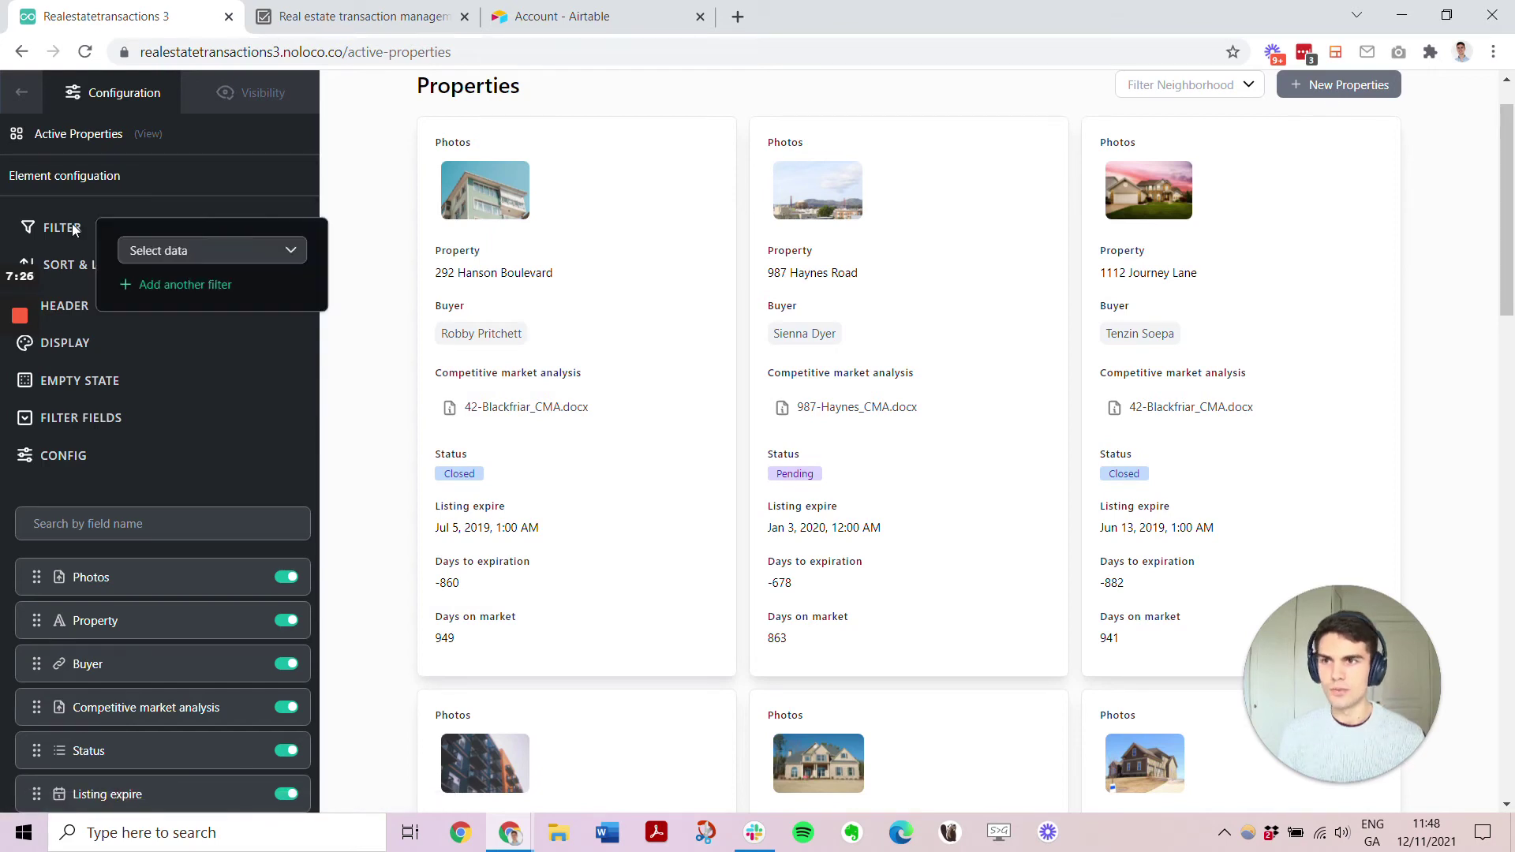
pyautogui.click(208, 254)
pyautogui.click(214, 284)
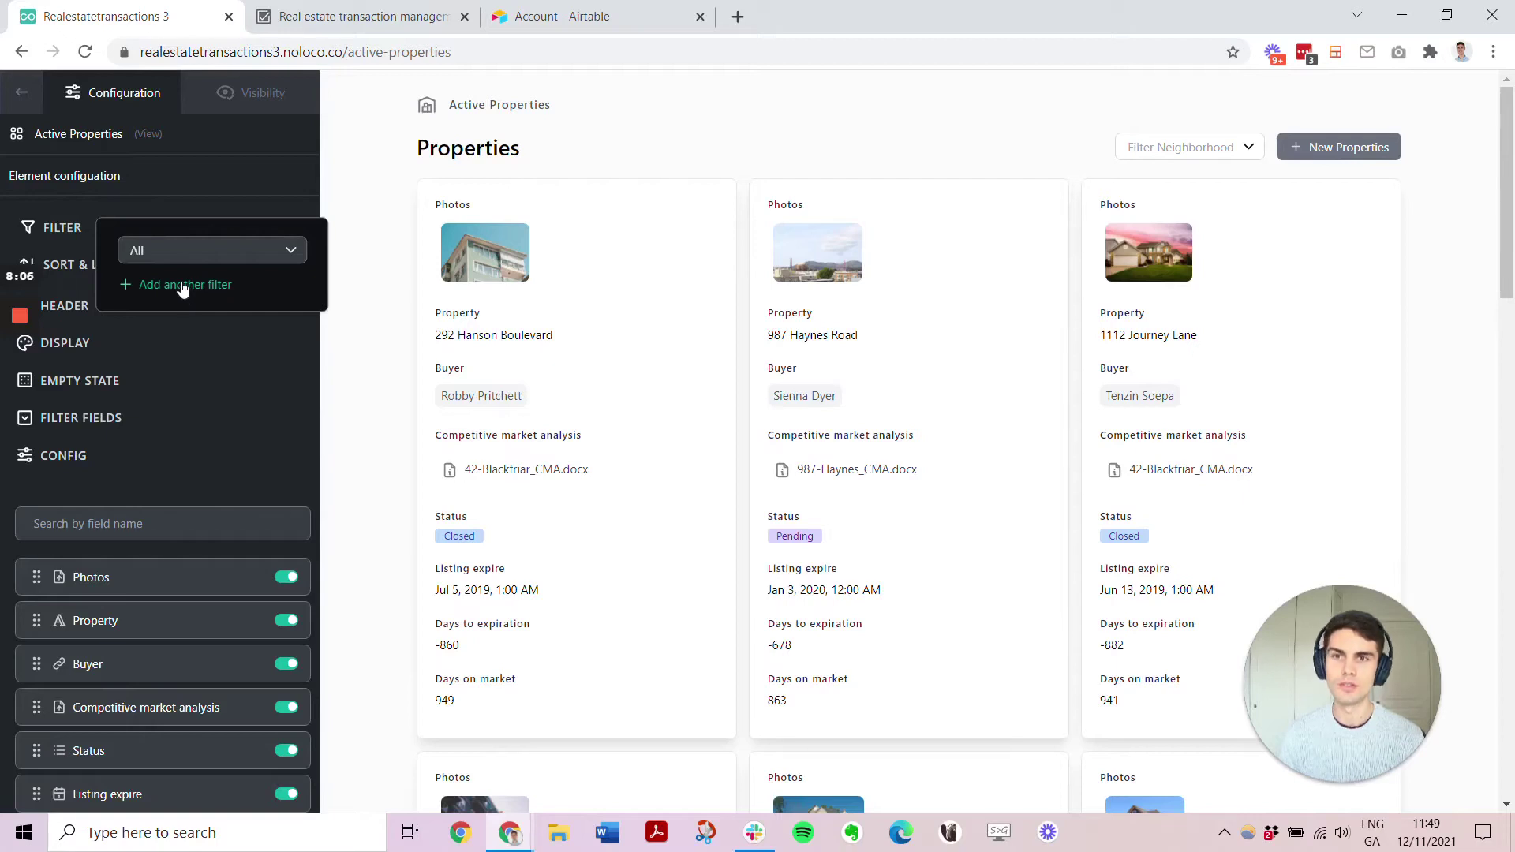
# Add a filter condition so only properties with Status equal to Active show
pyautogui.click(183, 286)
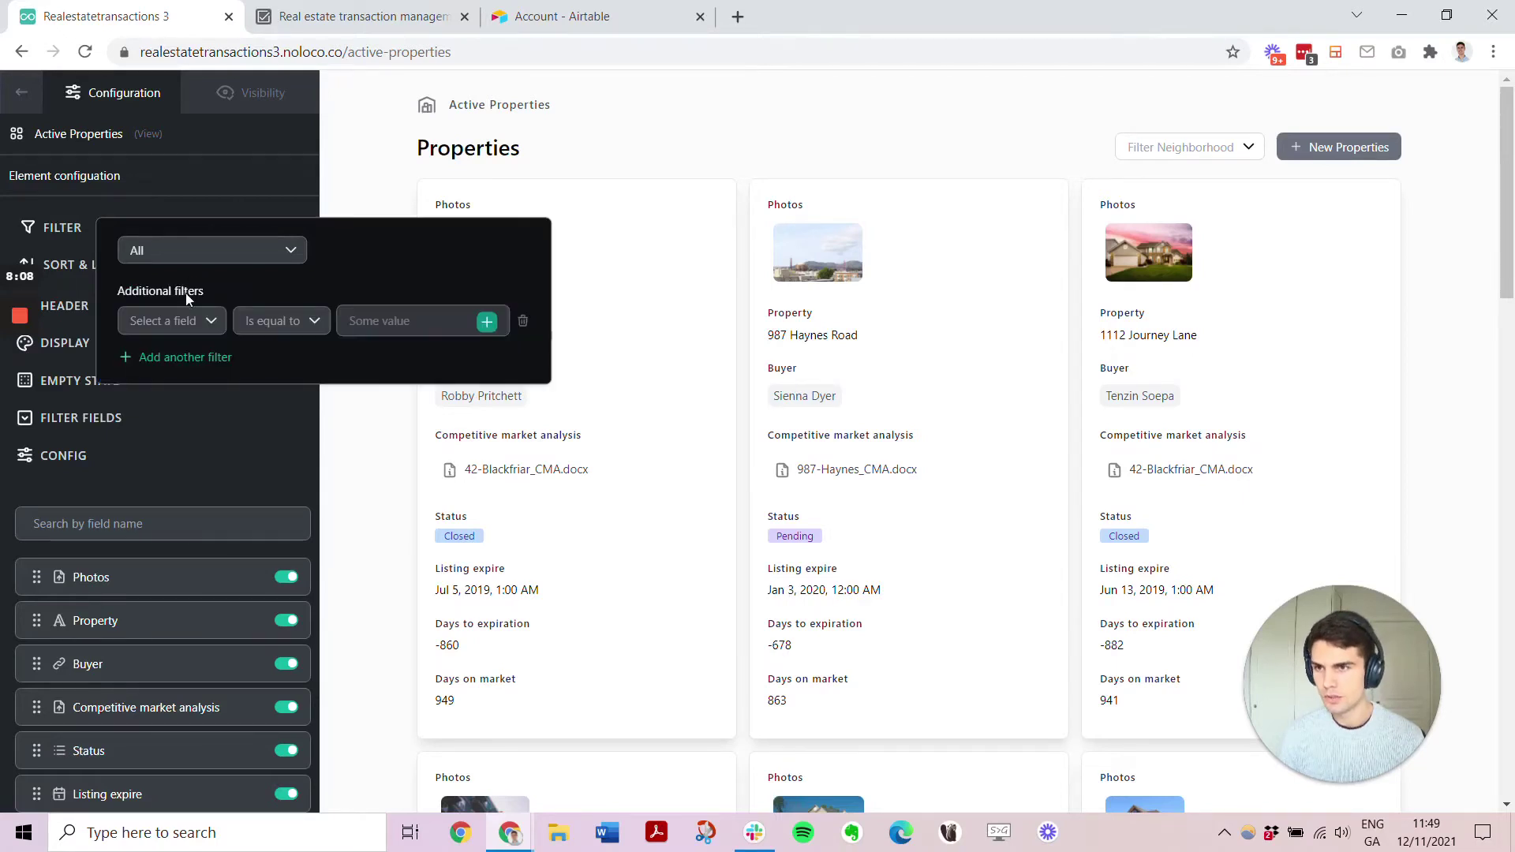
pyautogui.click(199, 317)
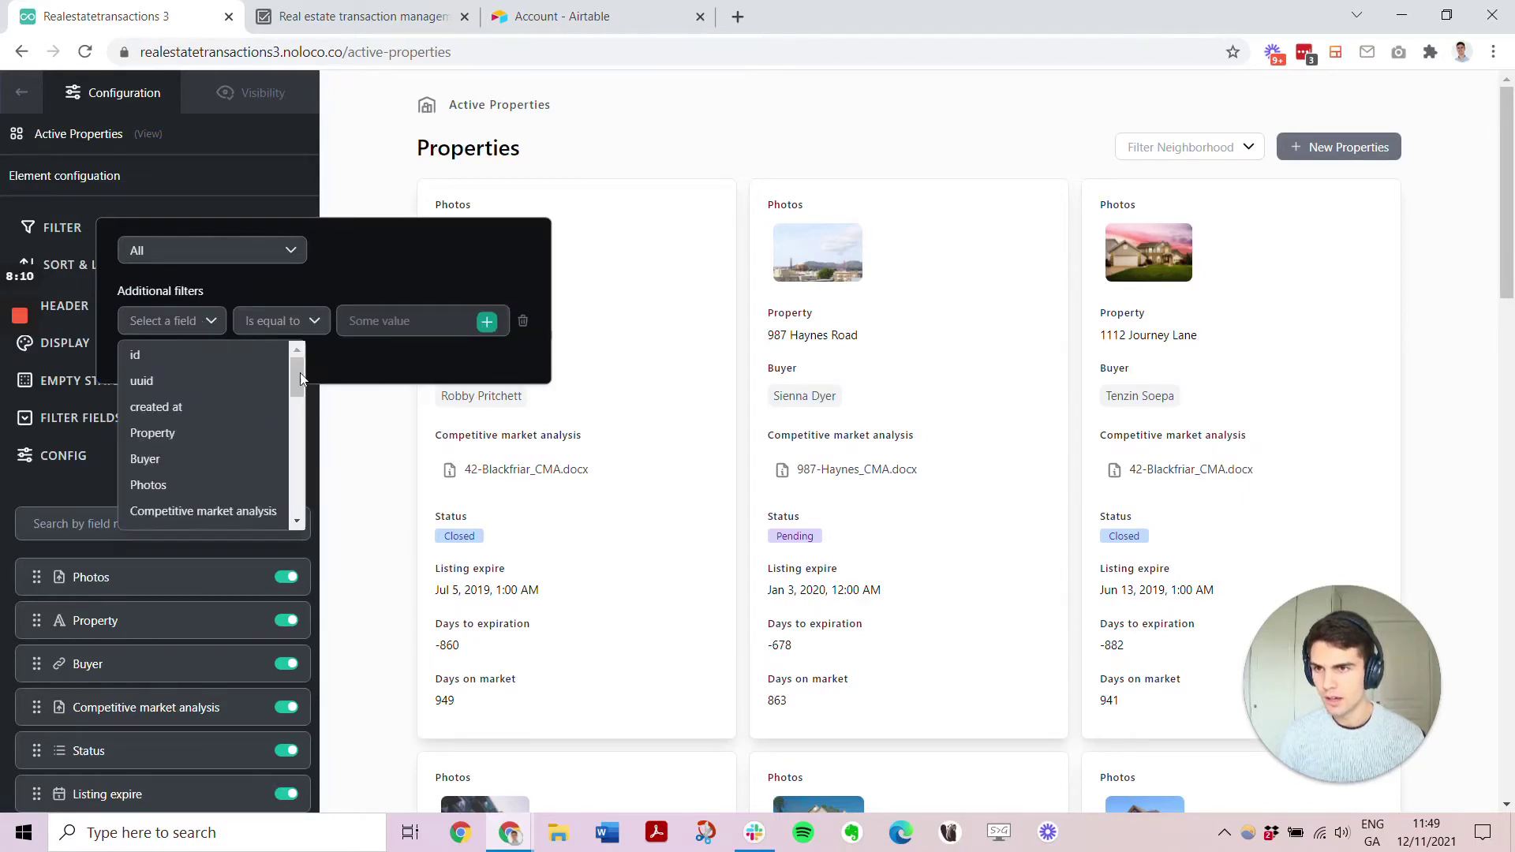
pyautogui.scroll(-2, 302, 384)
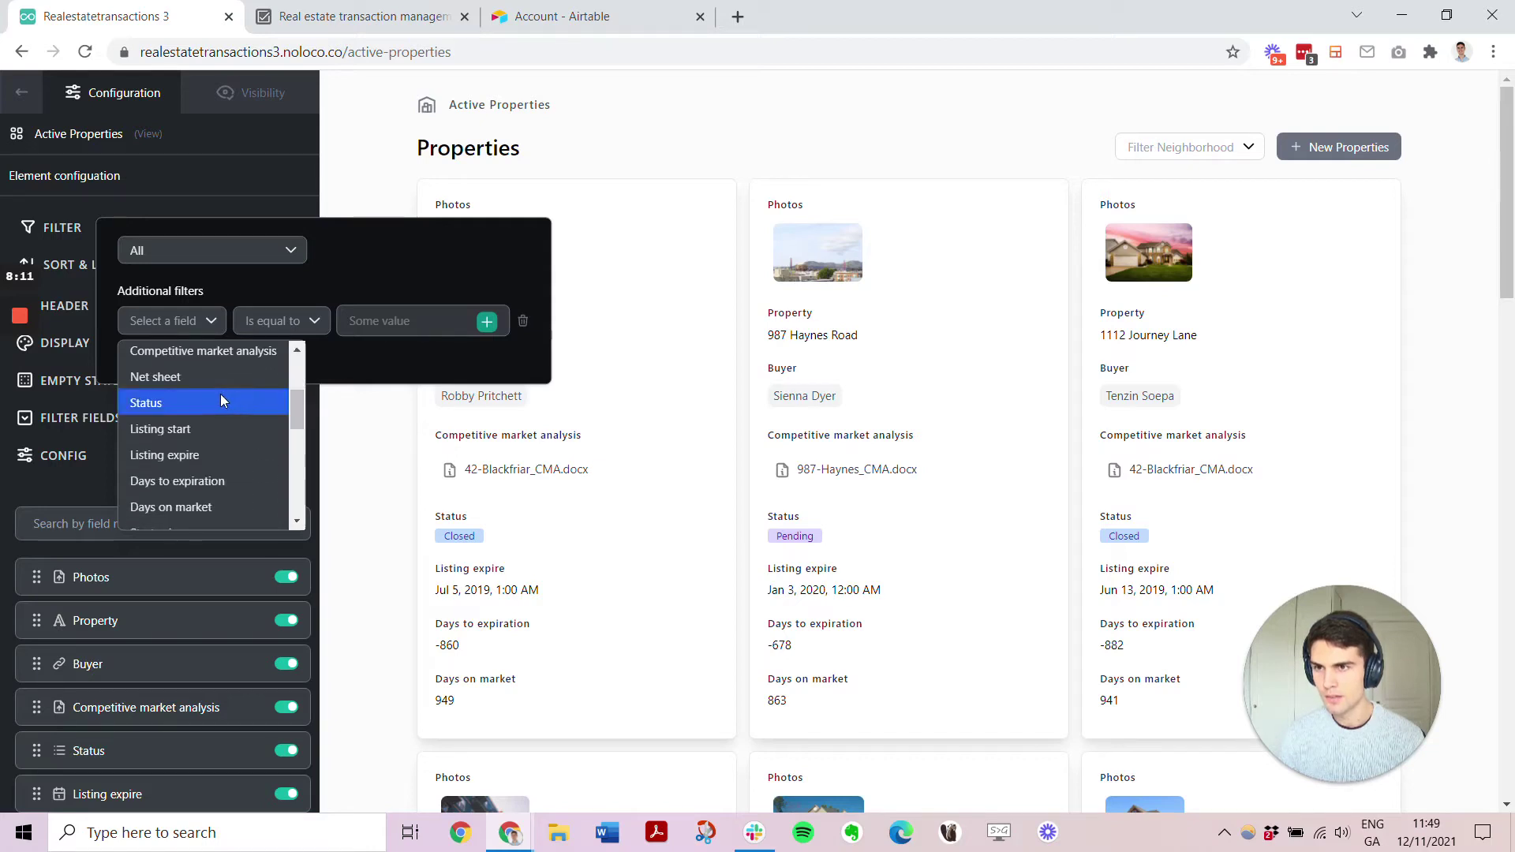
pyautogui.click(220, 403)
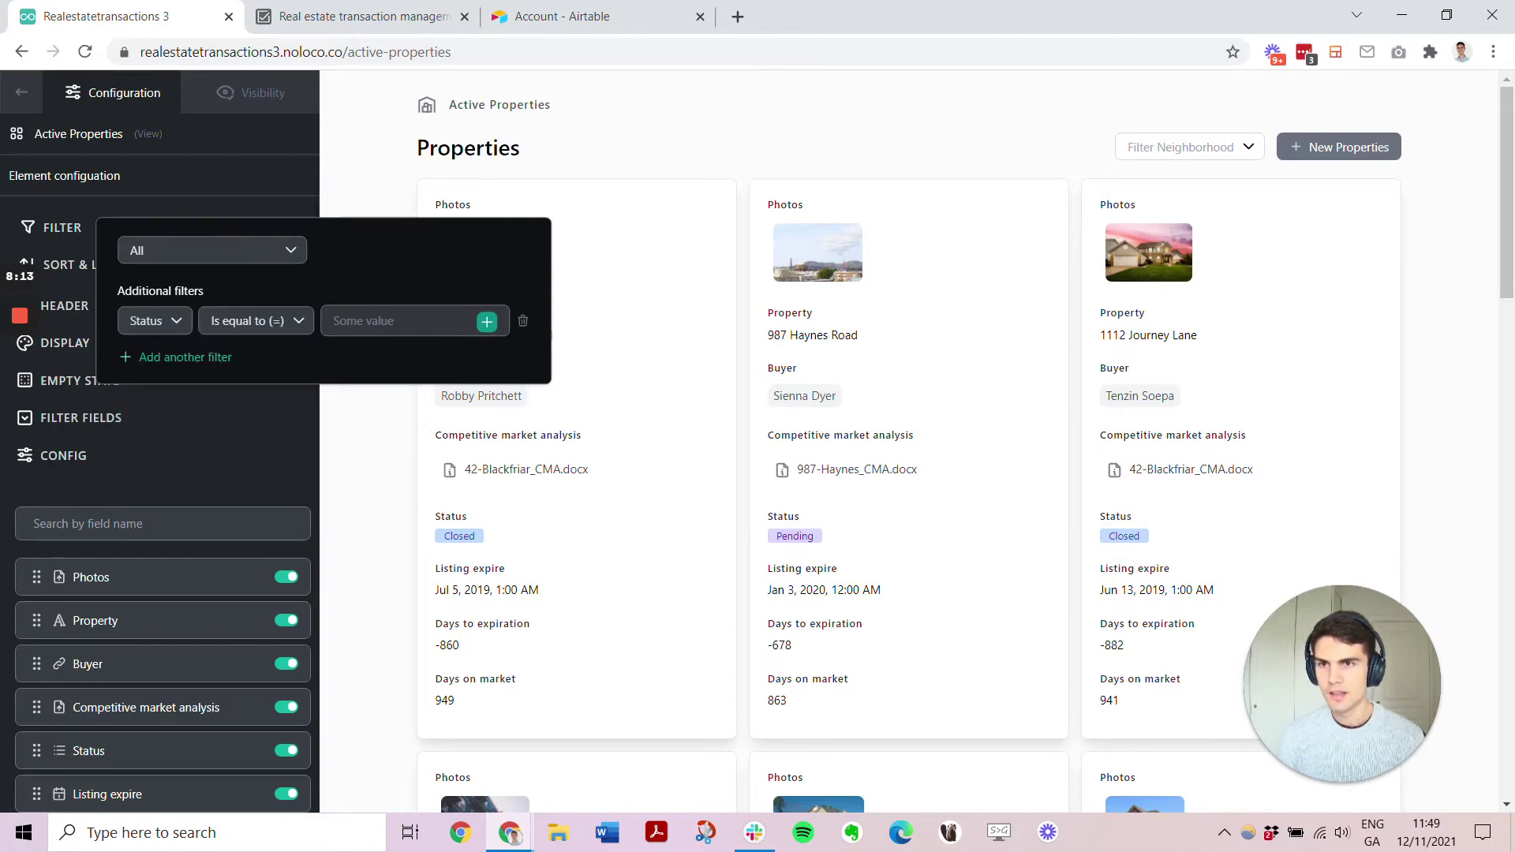
pyautogui.click(487, 322)
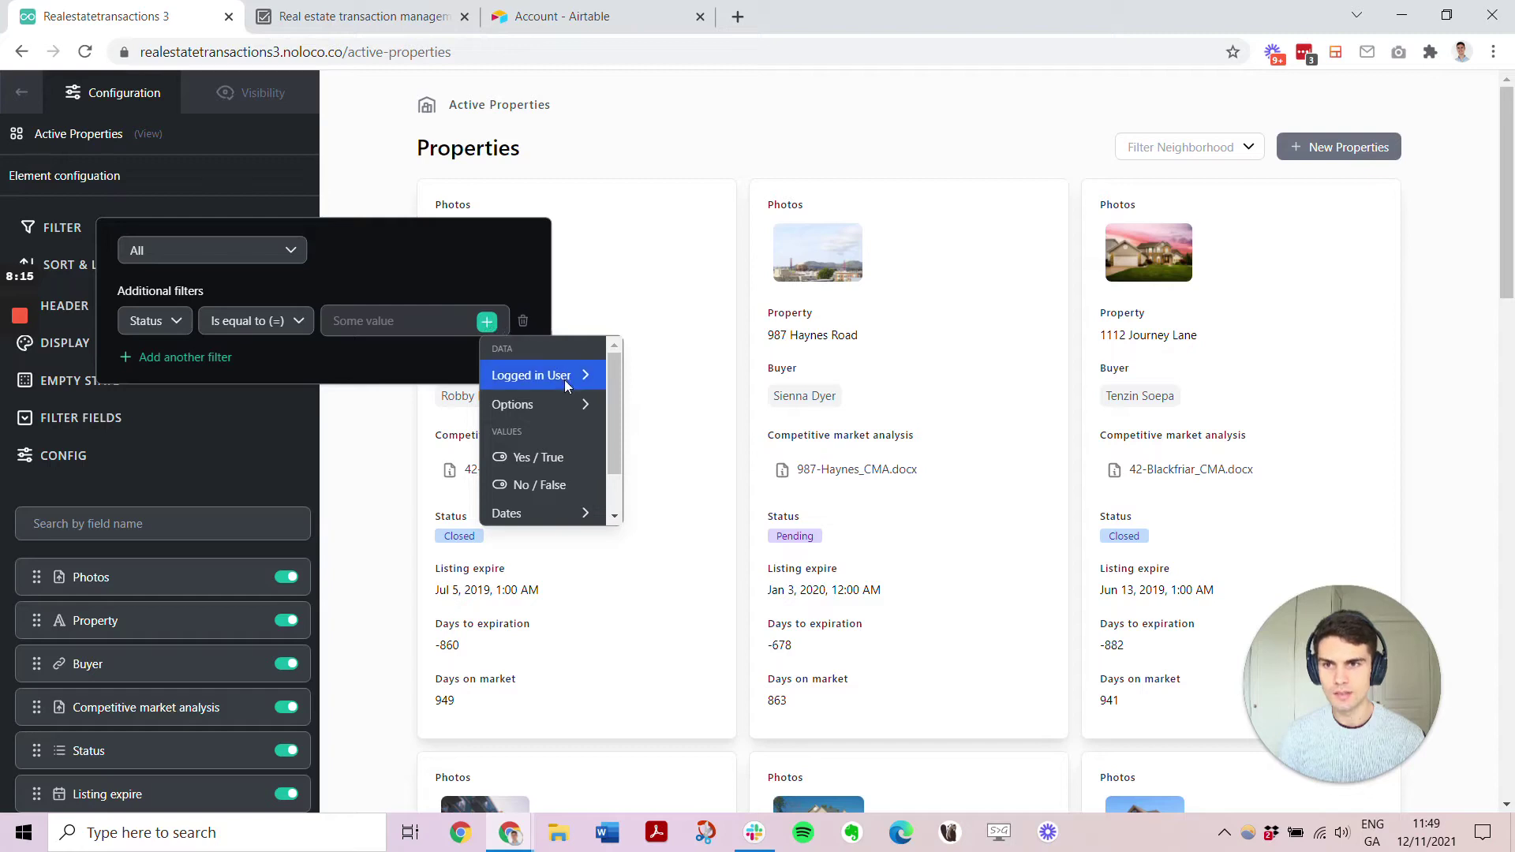
pyautogui.moveTo(566, 404)
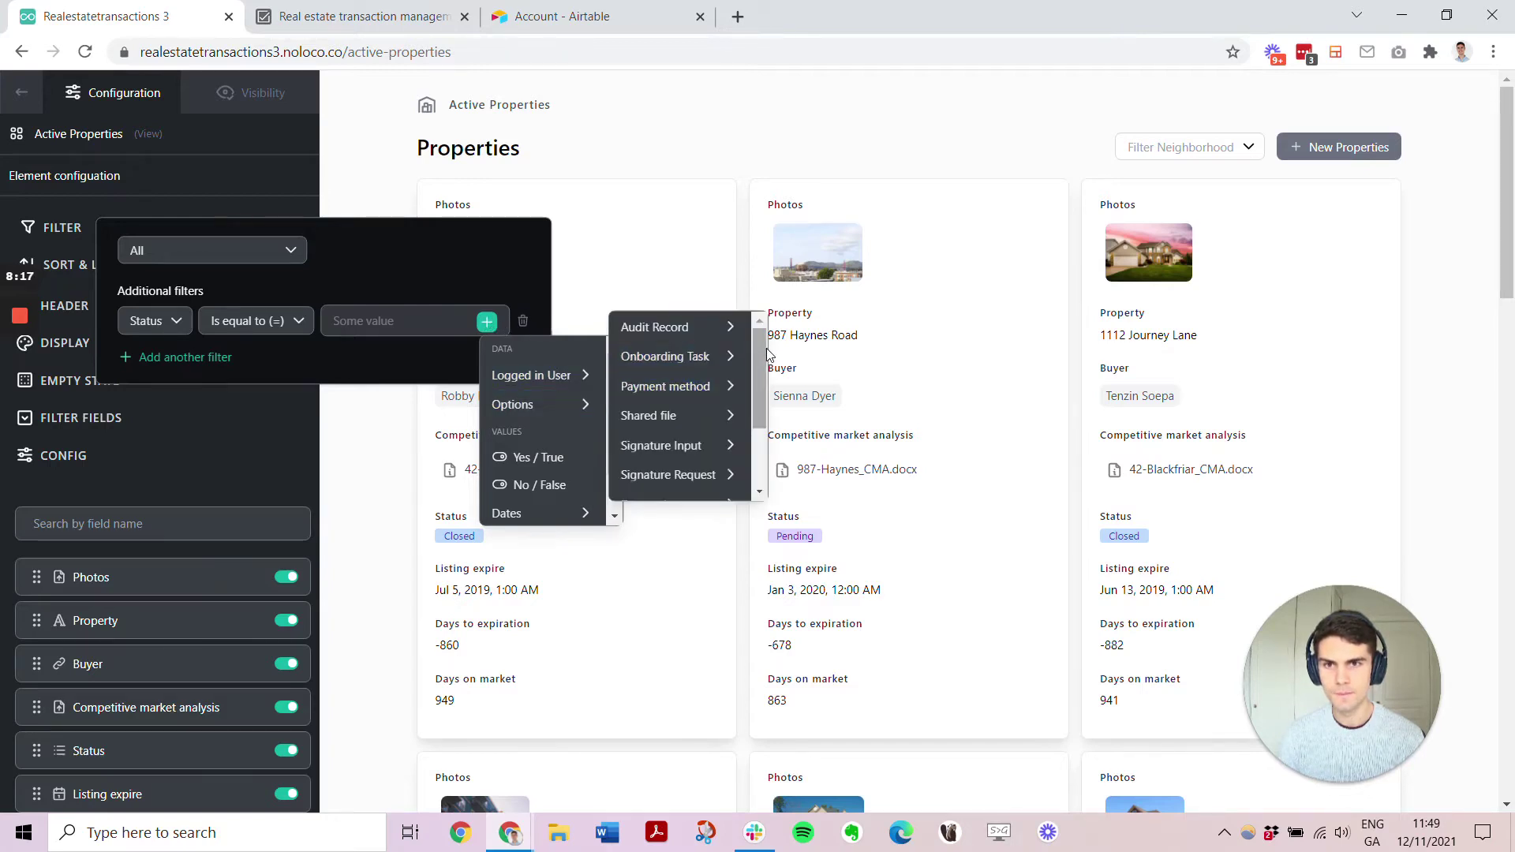
pyautogui.scroll(-3, 763, 418)
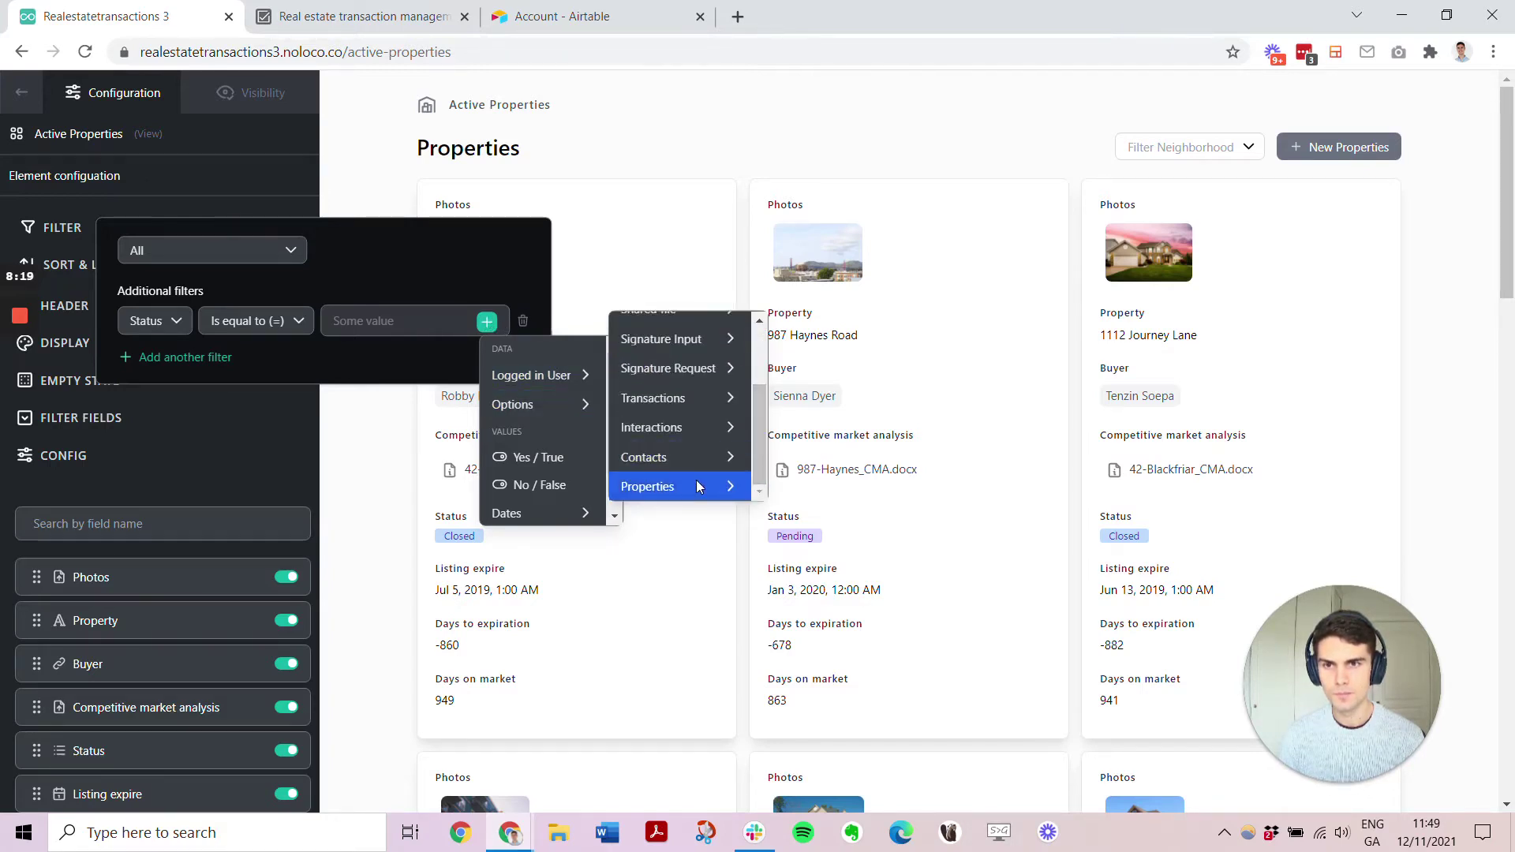
pyautogui.moveTo(695, 481)
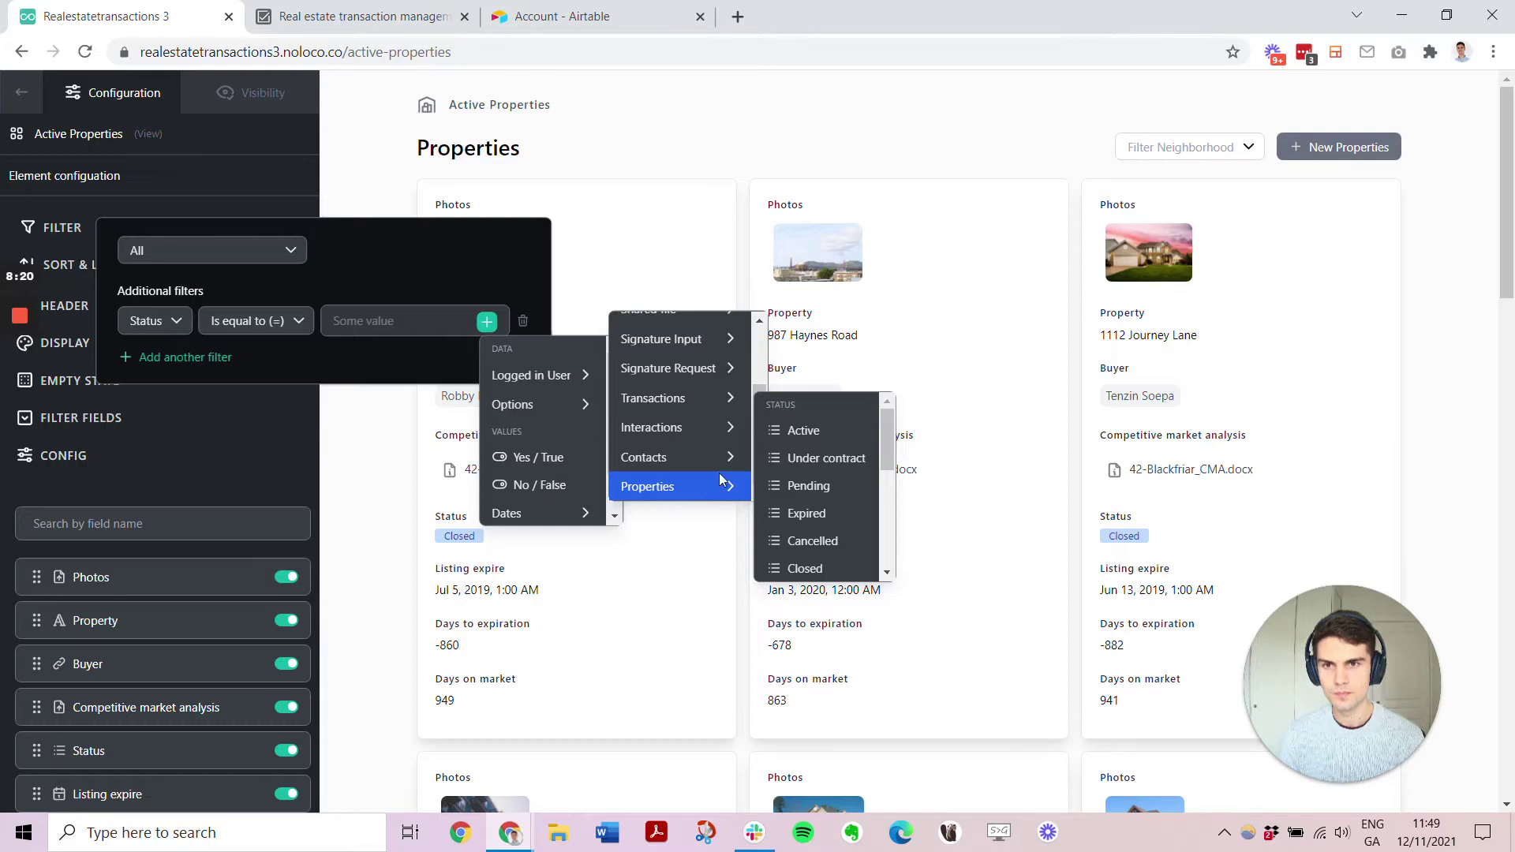
pyautogui.click(803, 430)
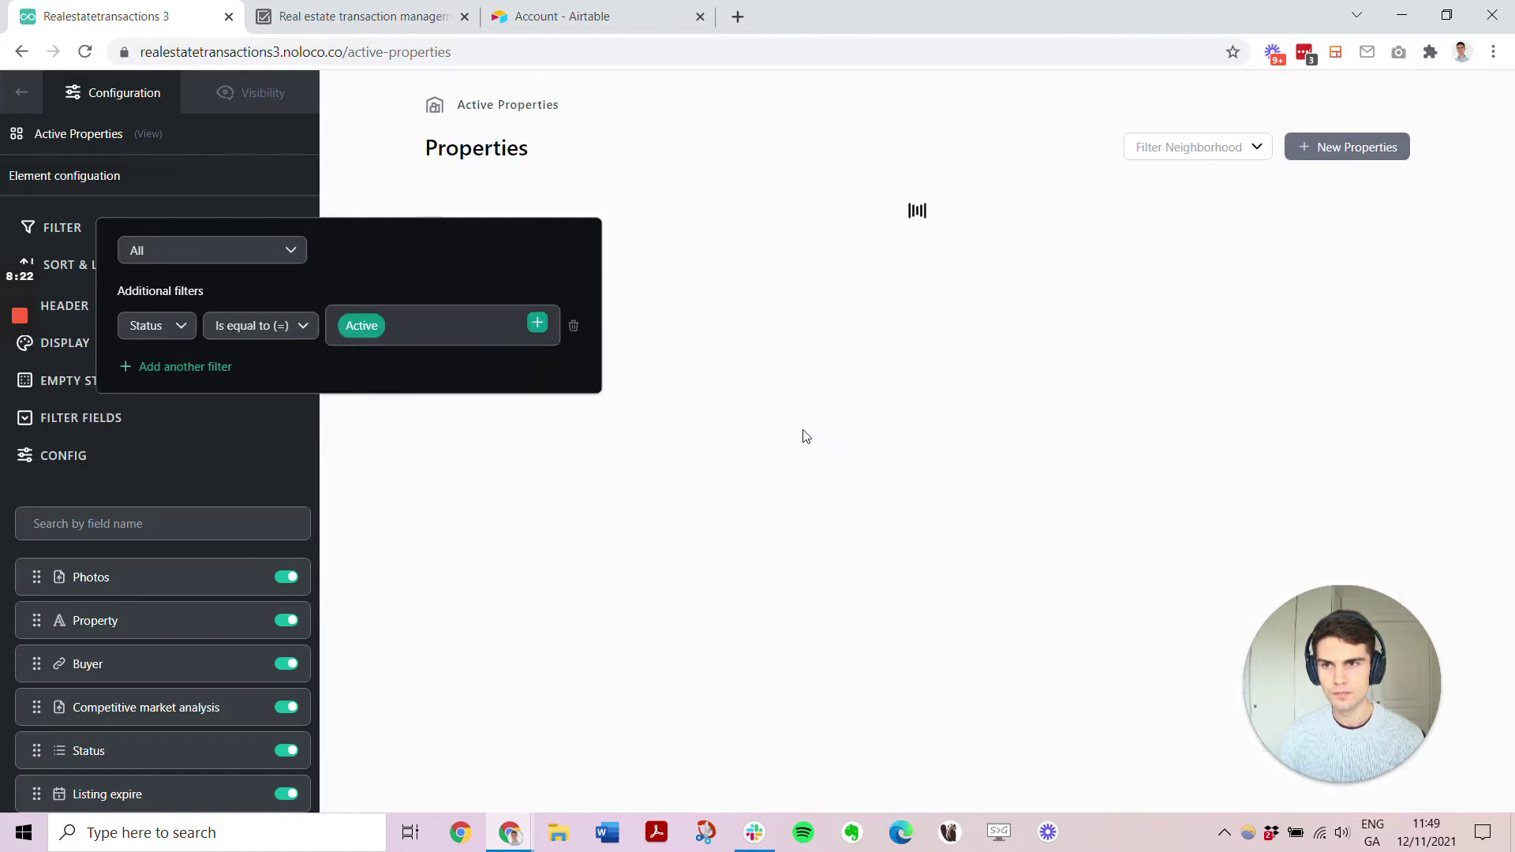
# Close the filter, retitle the page header 'Active Properties', and exit element configuration
pyautogui.click(376, 458)
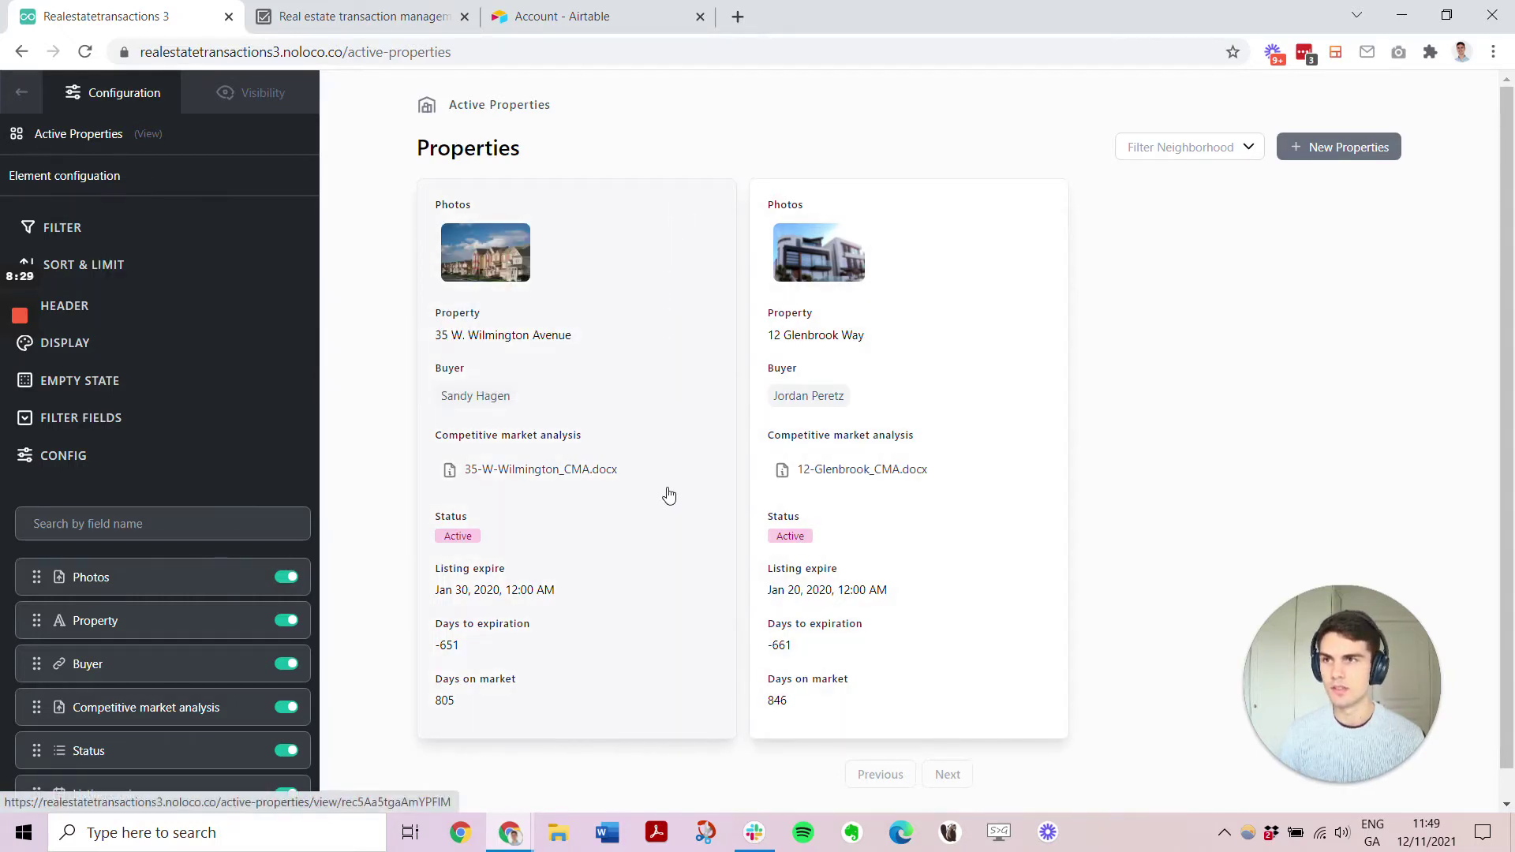
pyautogui.click(76, 308)
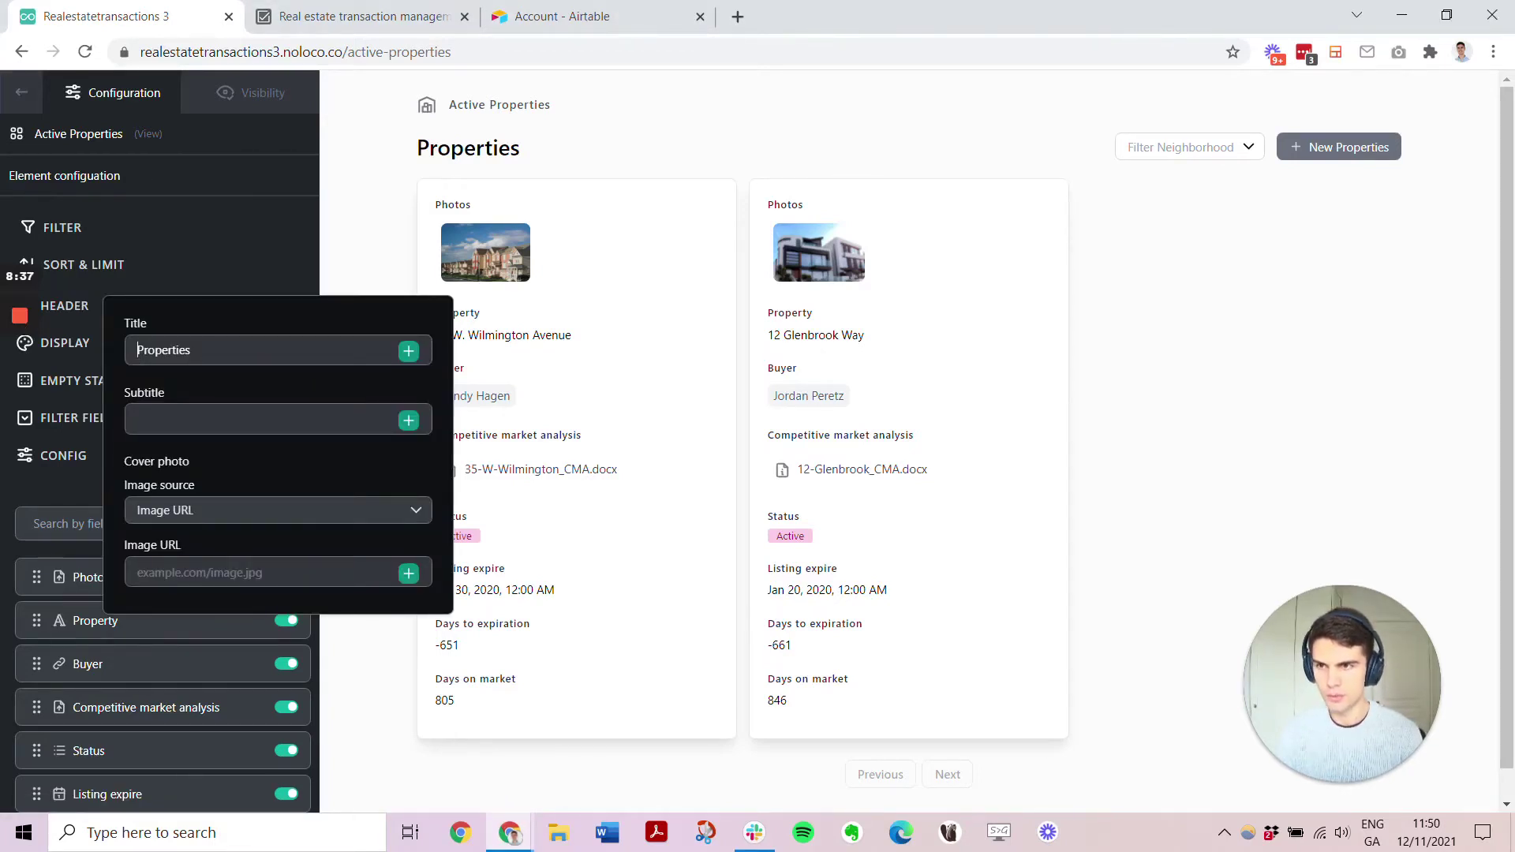
pyautogui.write('Active')
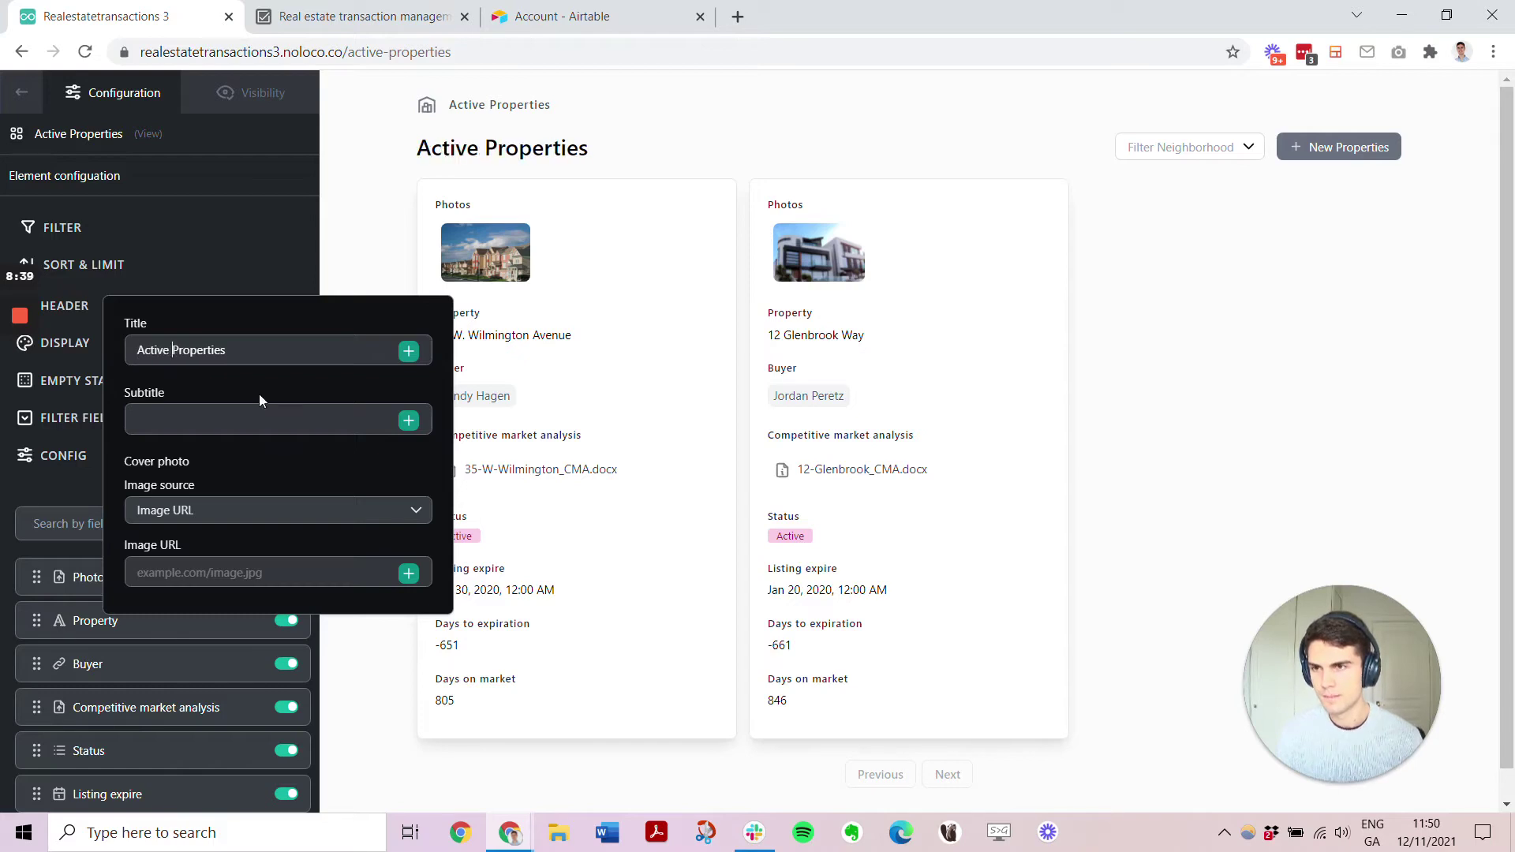
pyautogui.click(338, 263)
pyautogui.moveTo(23, 403)
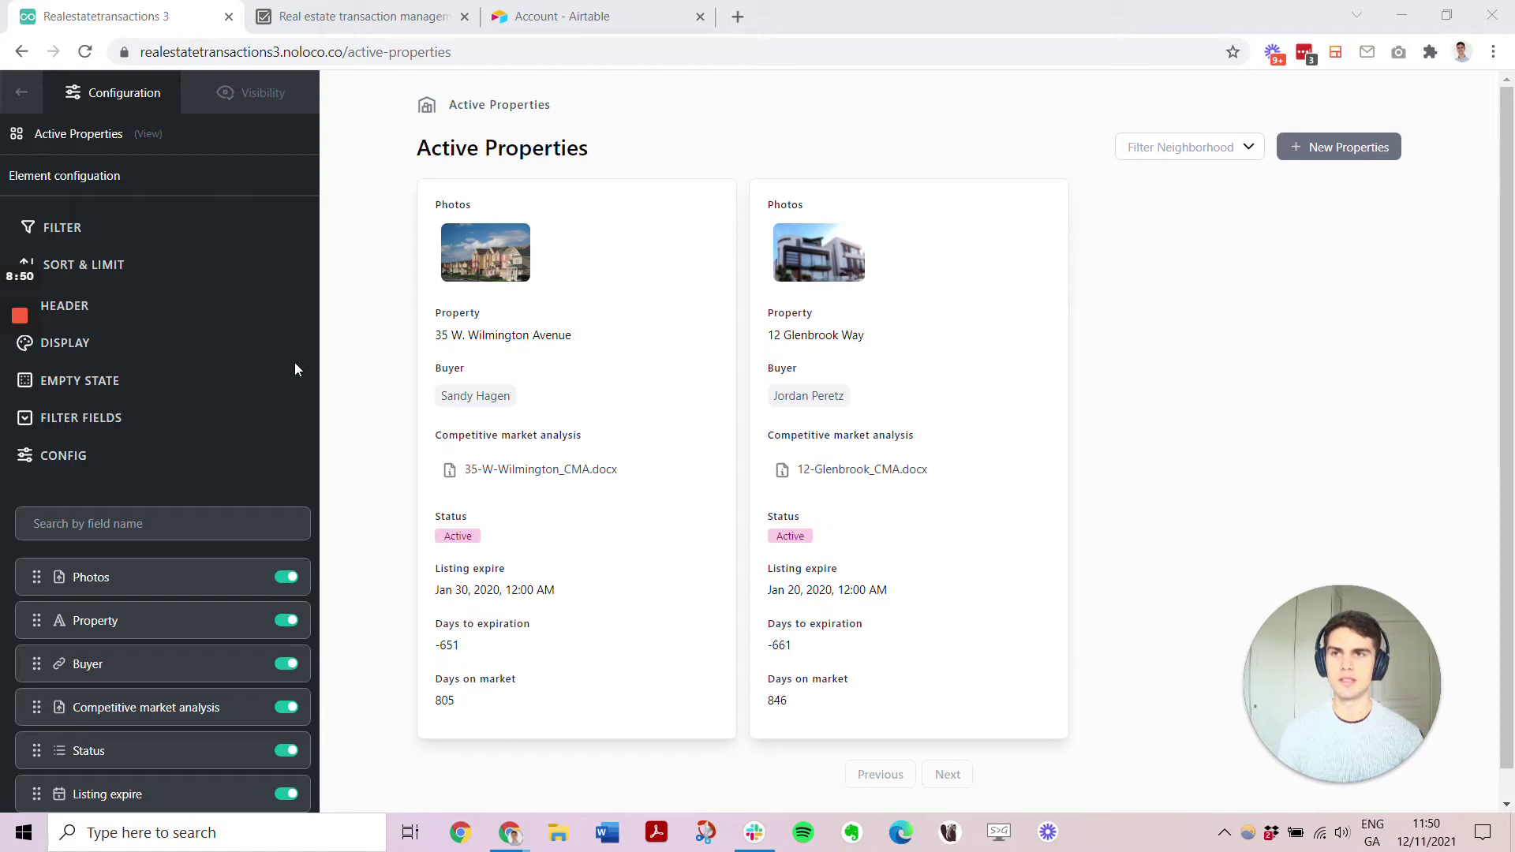
pyautogui.click(29, 100)
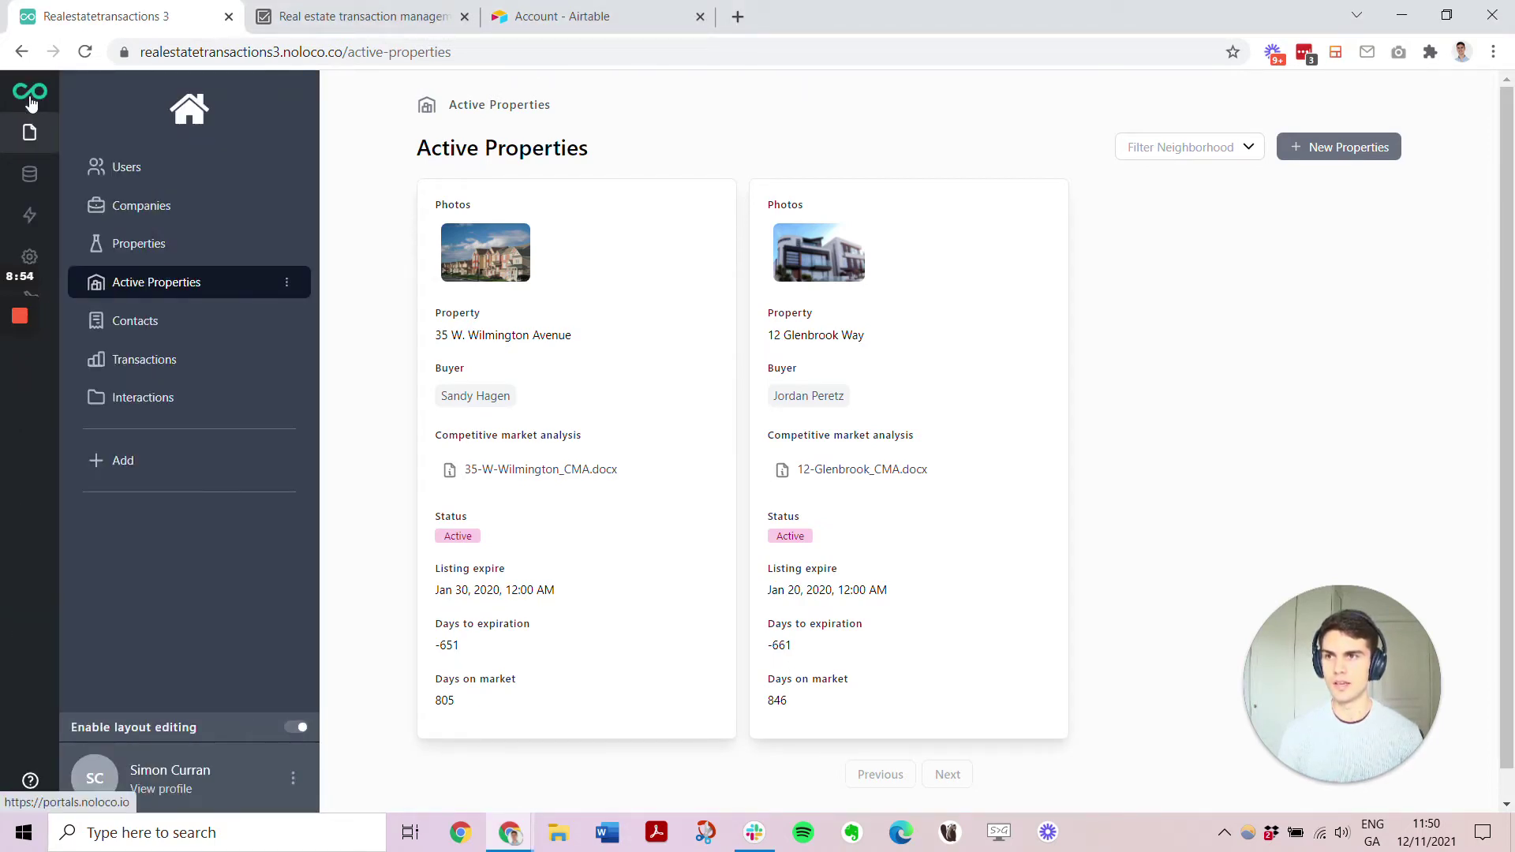
# Add and save an Agent user role in the app's User roles settings
pyautogui.click(32, 259)
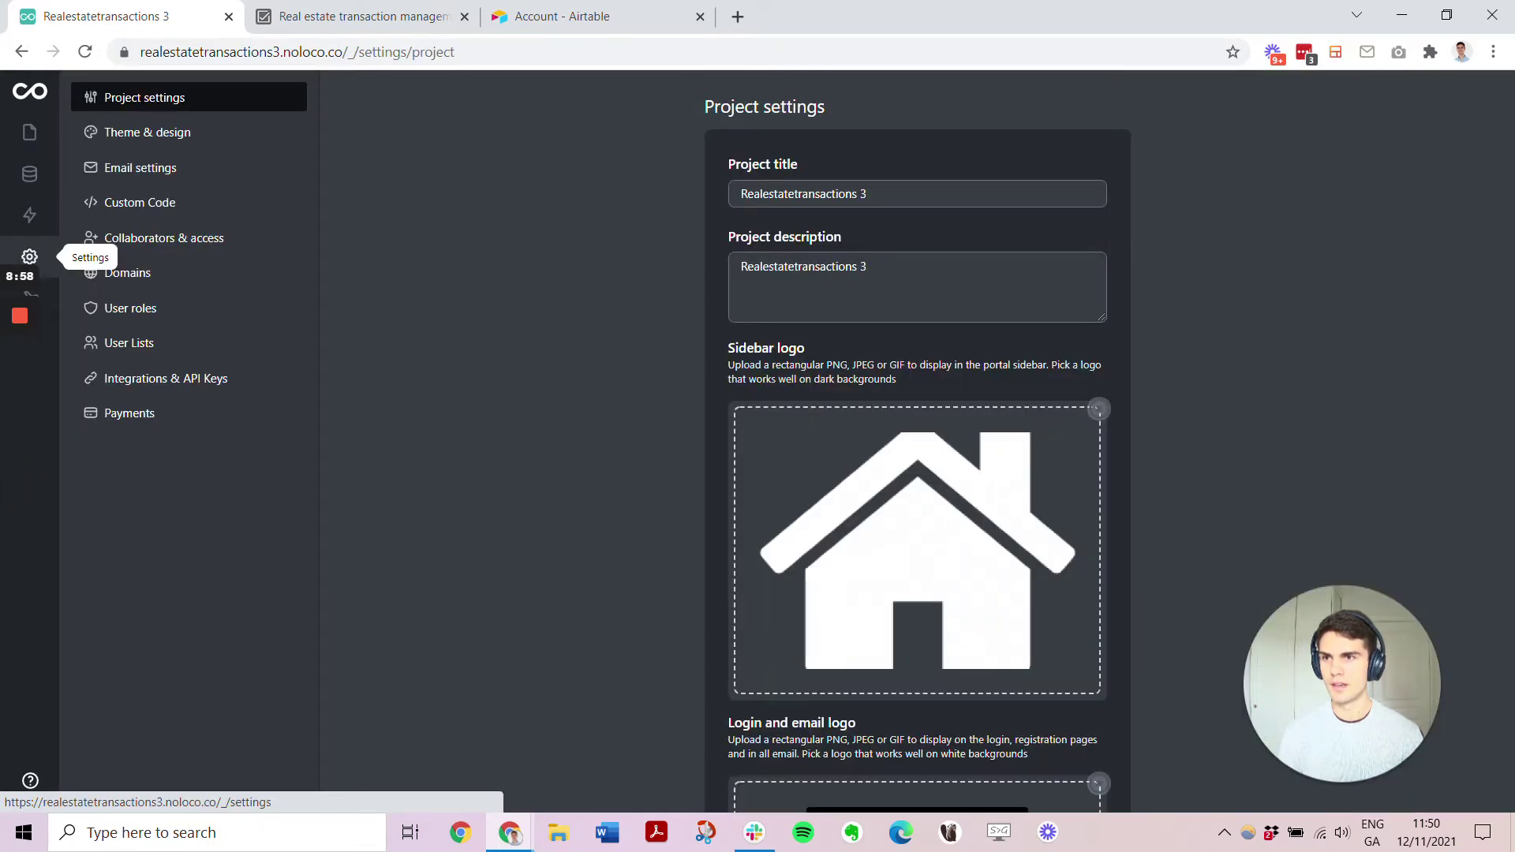
pyautogui.click(166, 314)
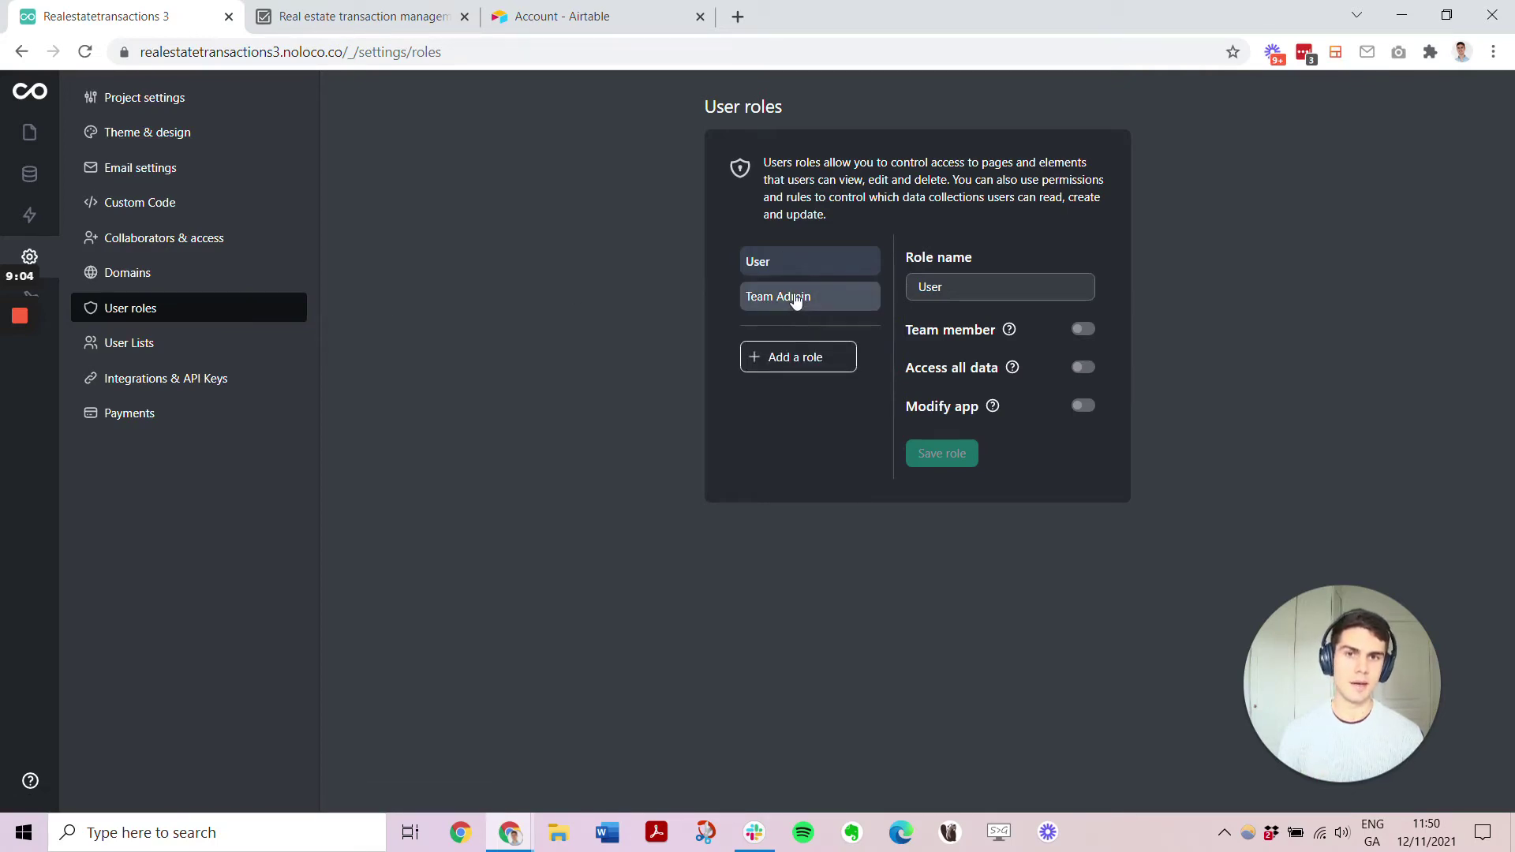
pyautogui.click(801, 354)
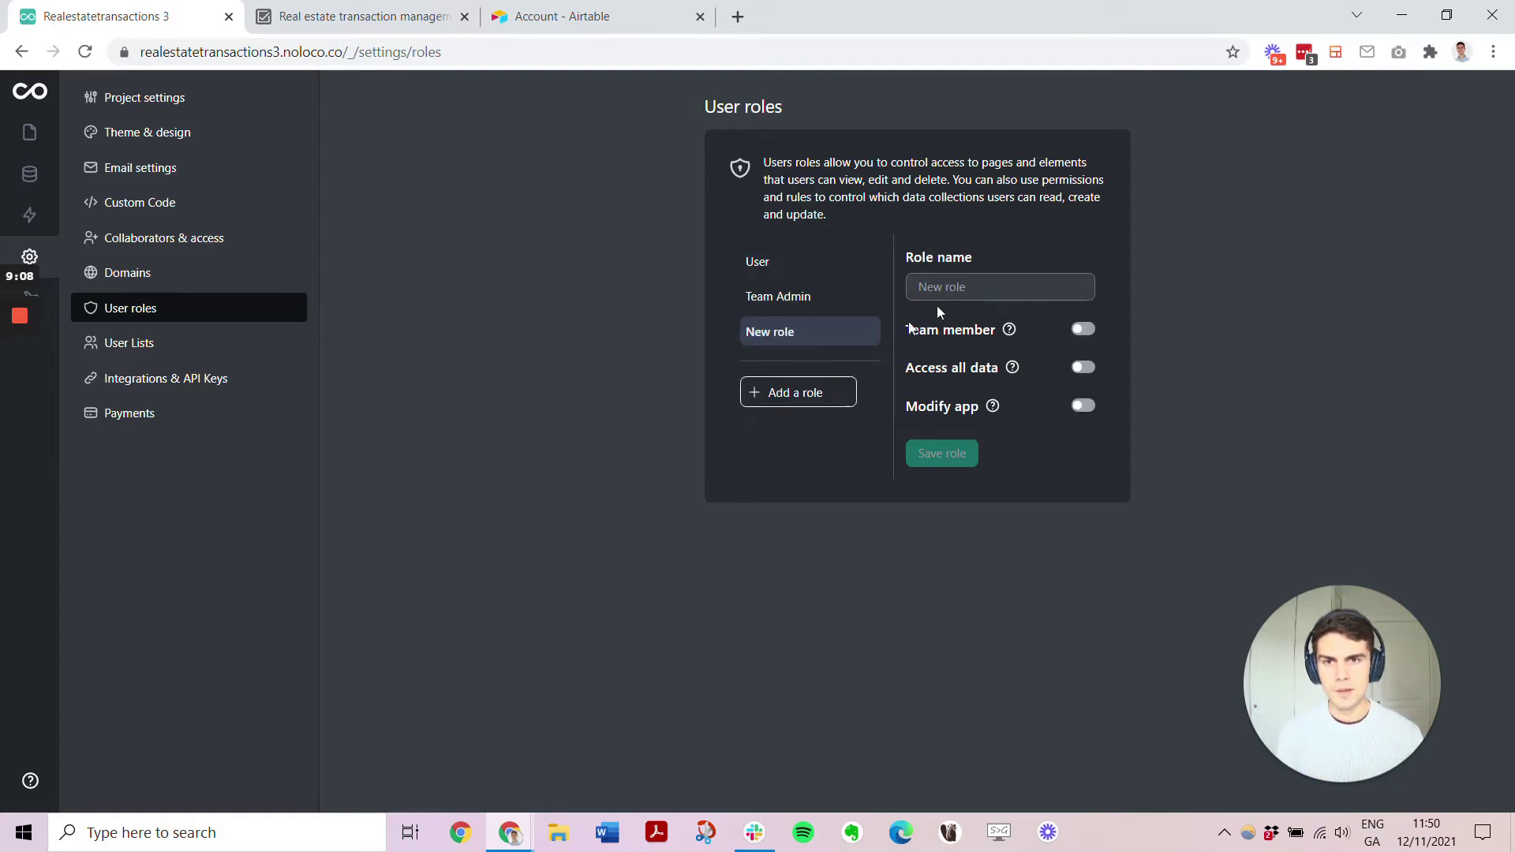
pyautogui.write('Agent')
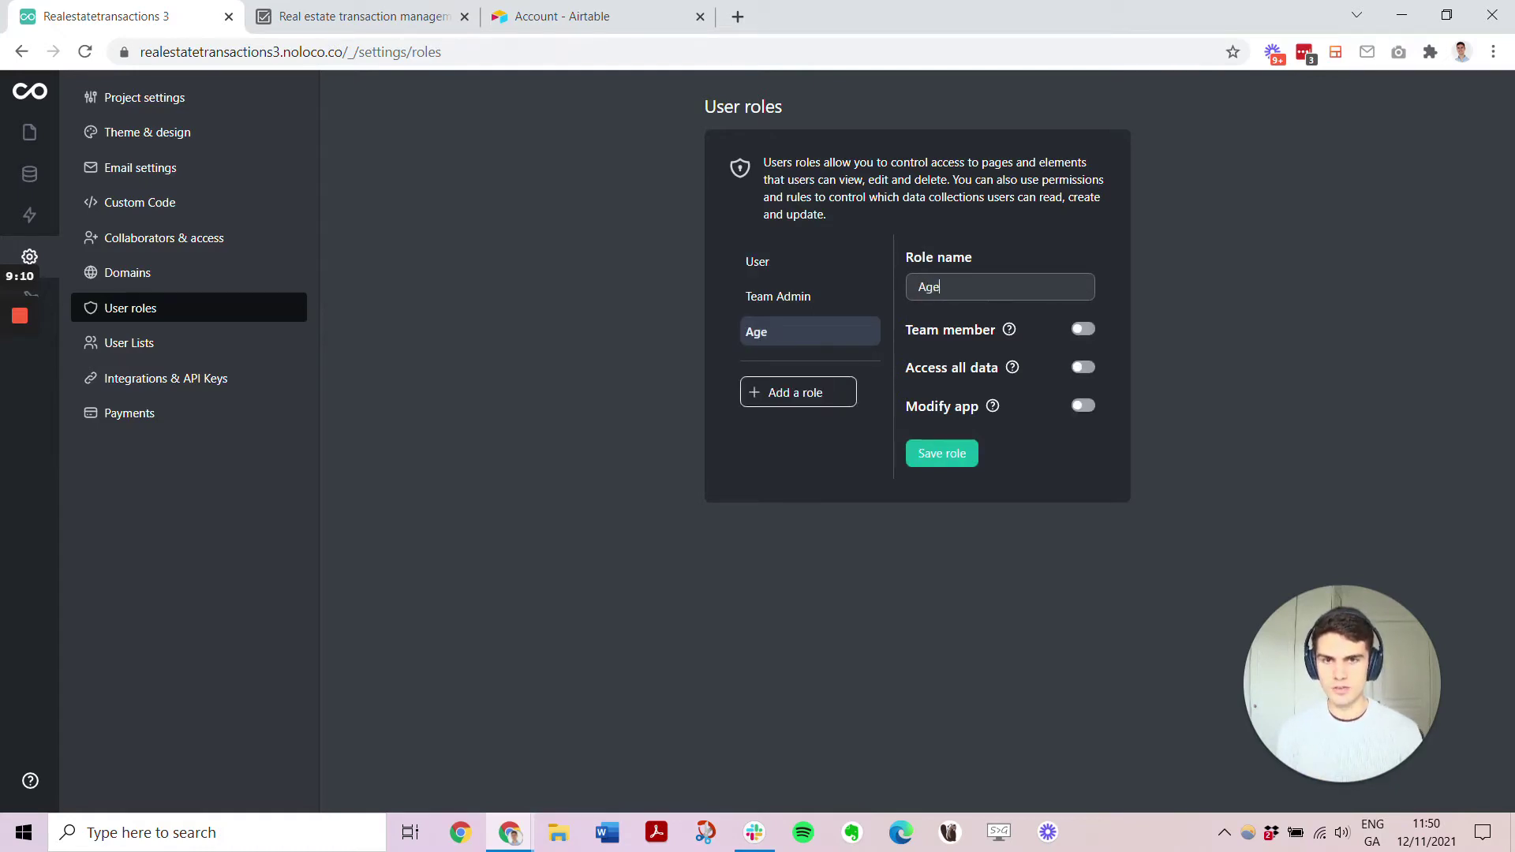
pyautogui.click(963, 455)
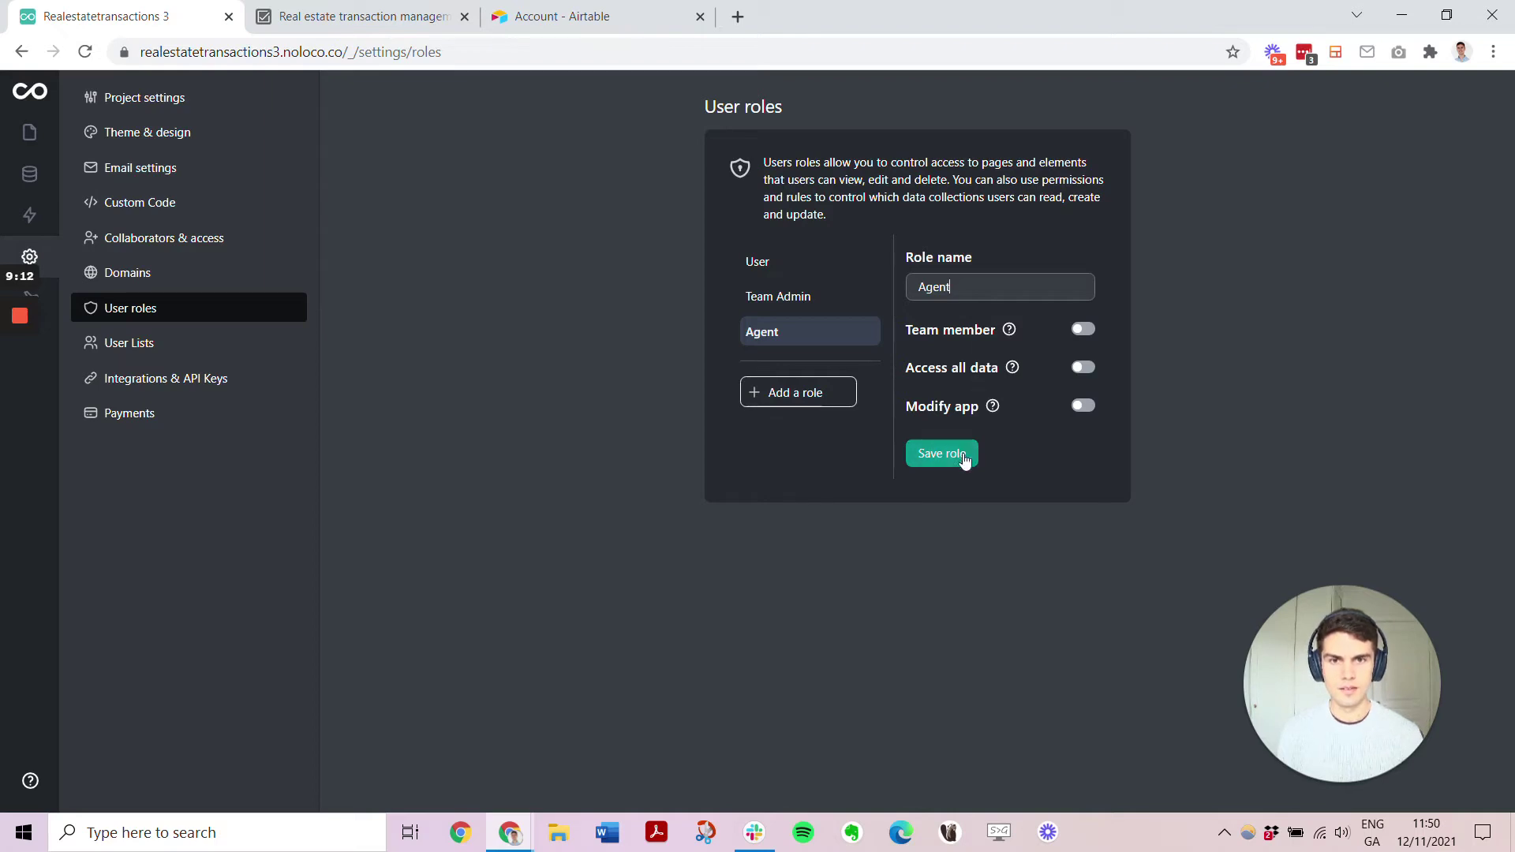
# Add and save a second user role named Buyer
pyautogui.click(810, 393)
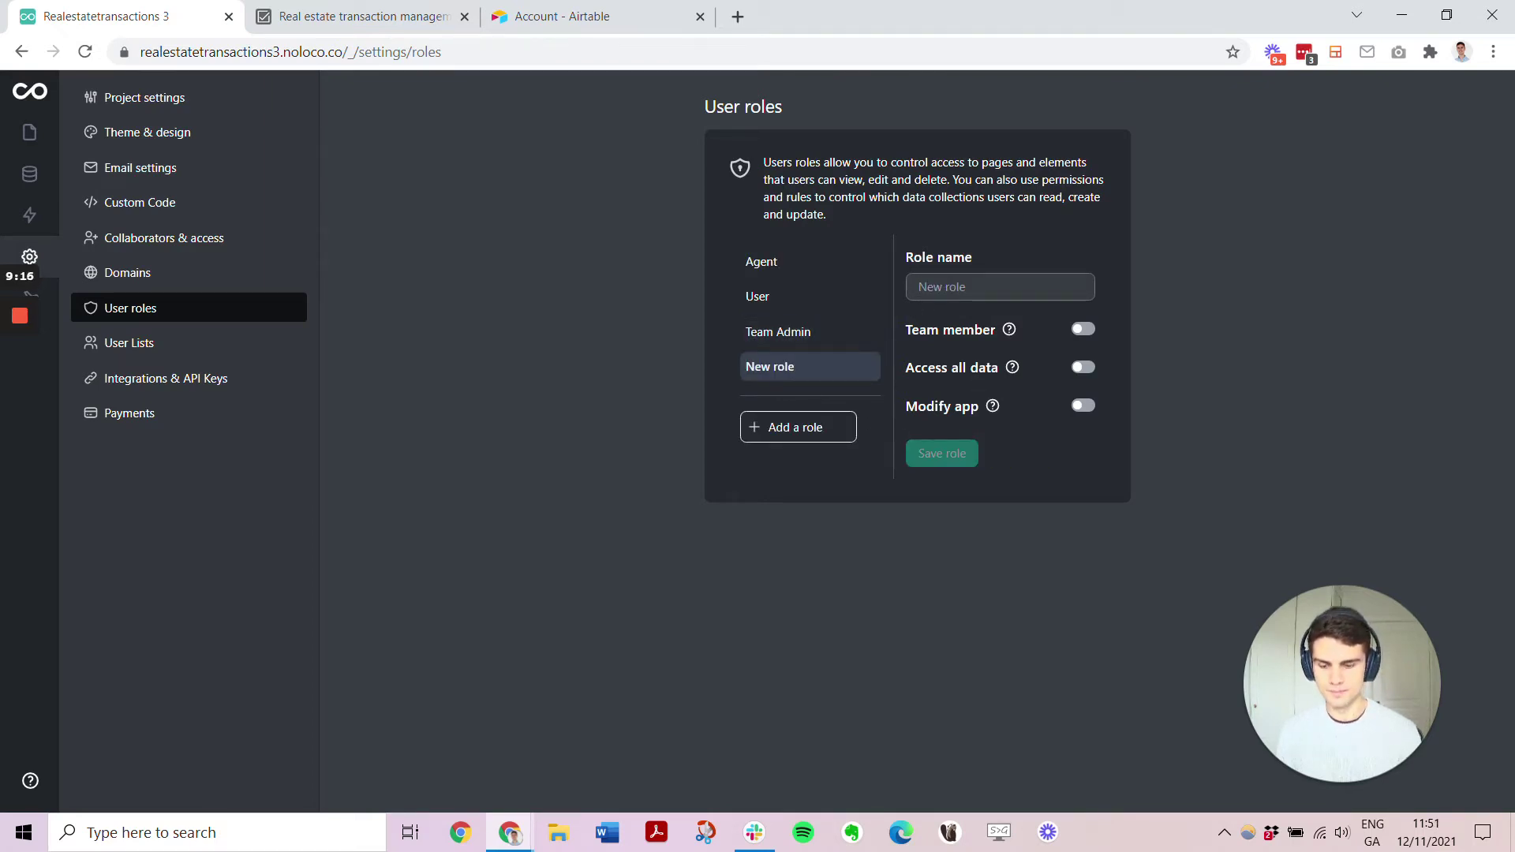
pyautogui.write('Buyer')
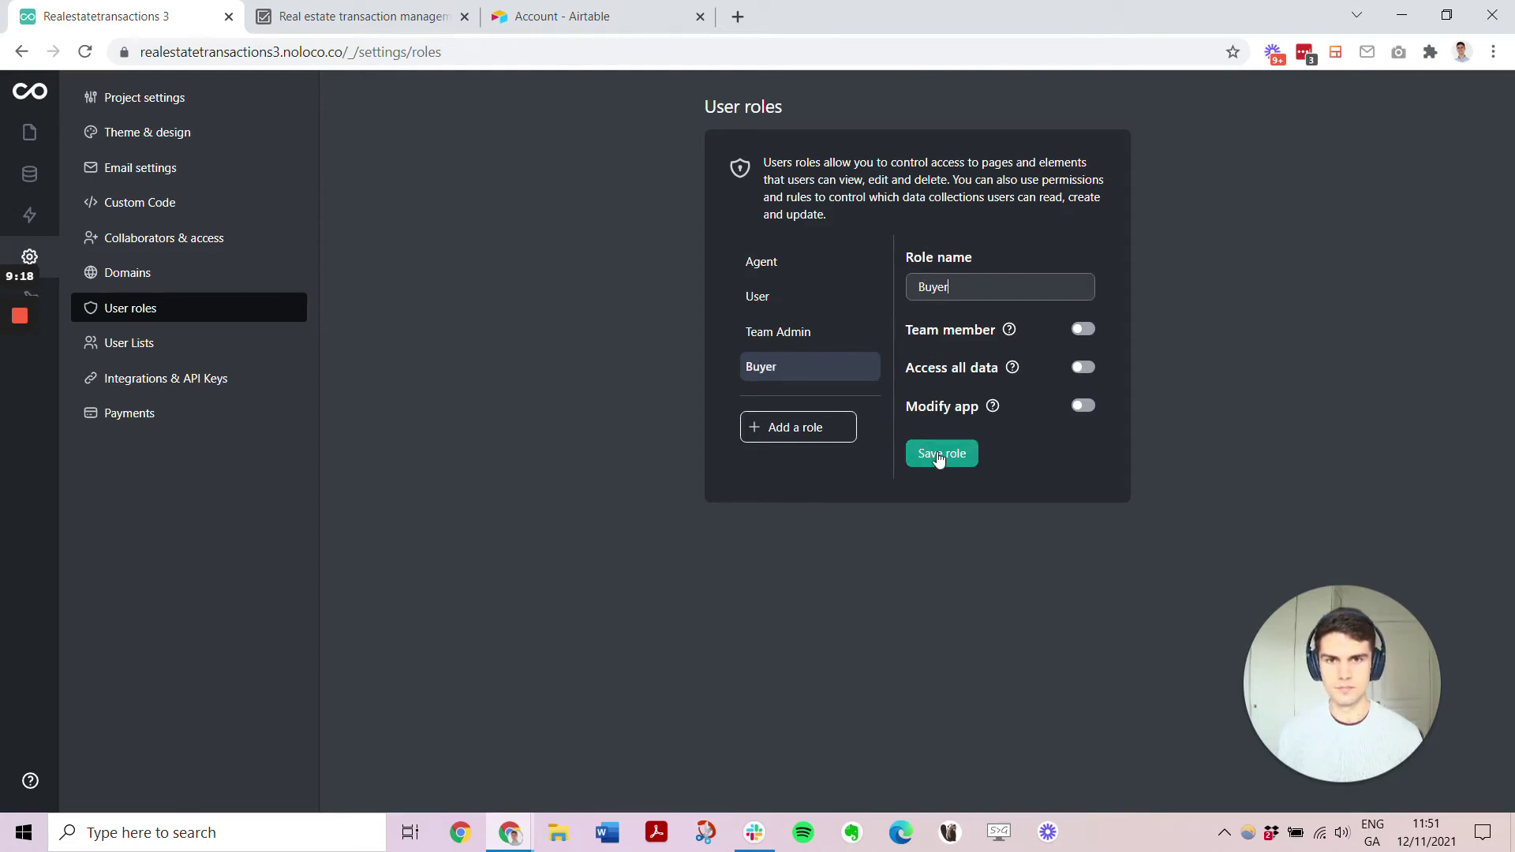
pyautogui.click(939, 457)
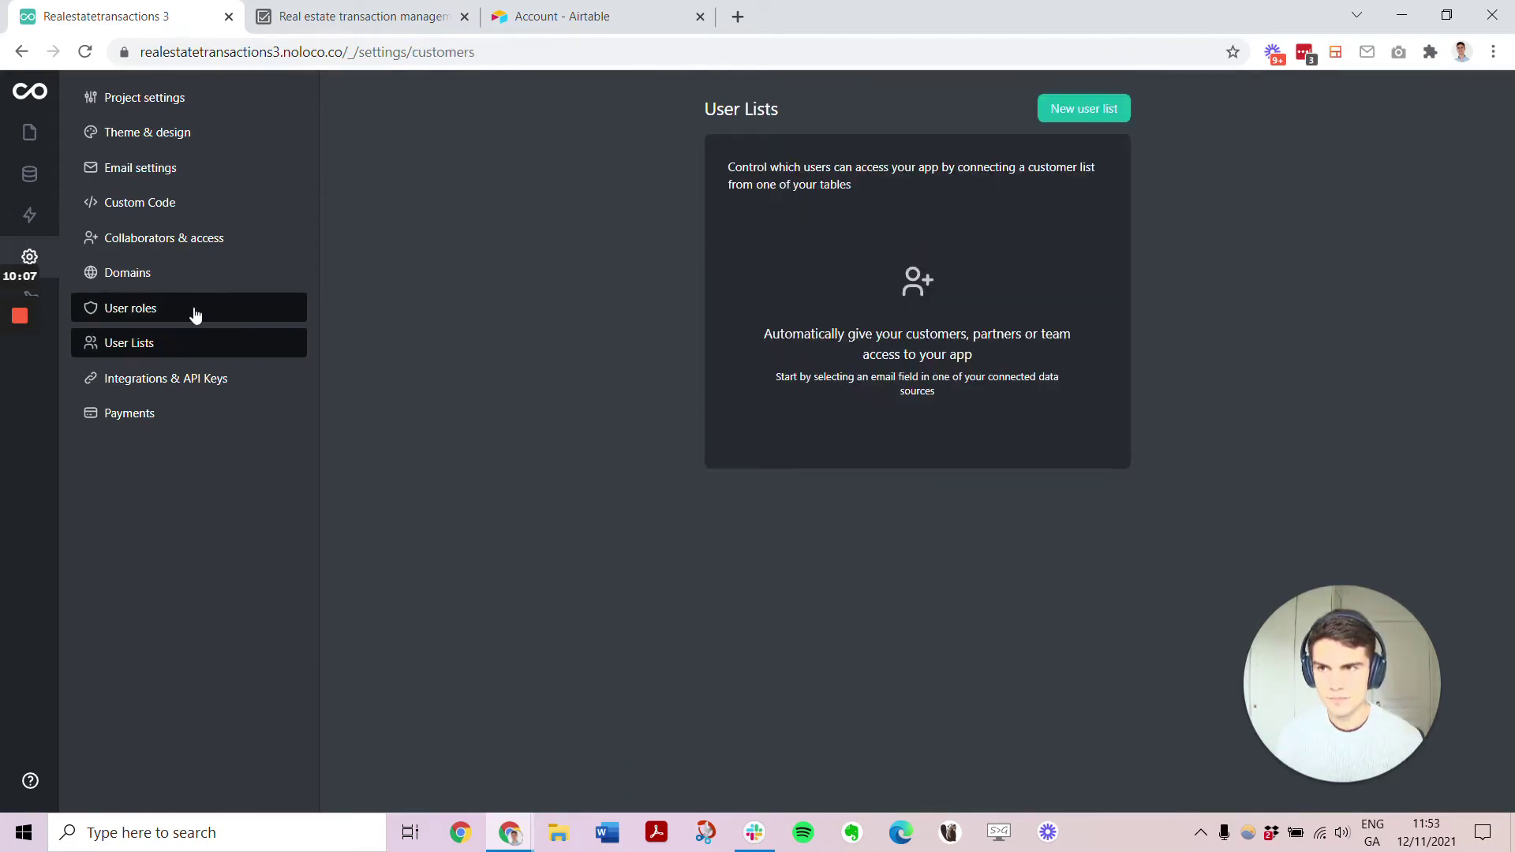
pyautogui.click(184, 311)
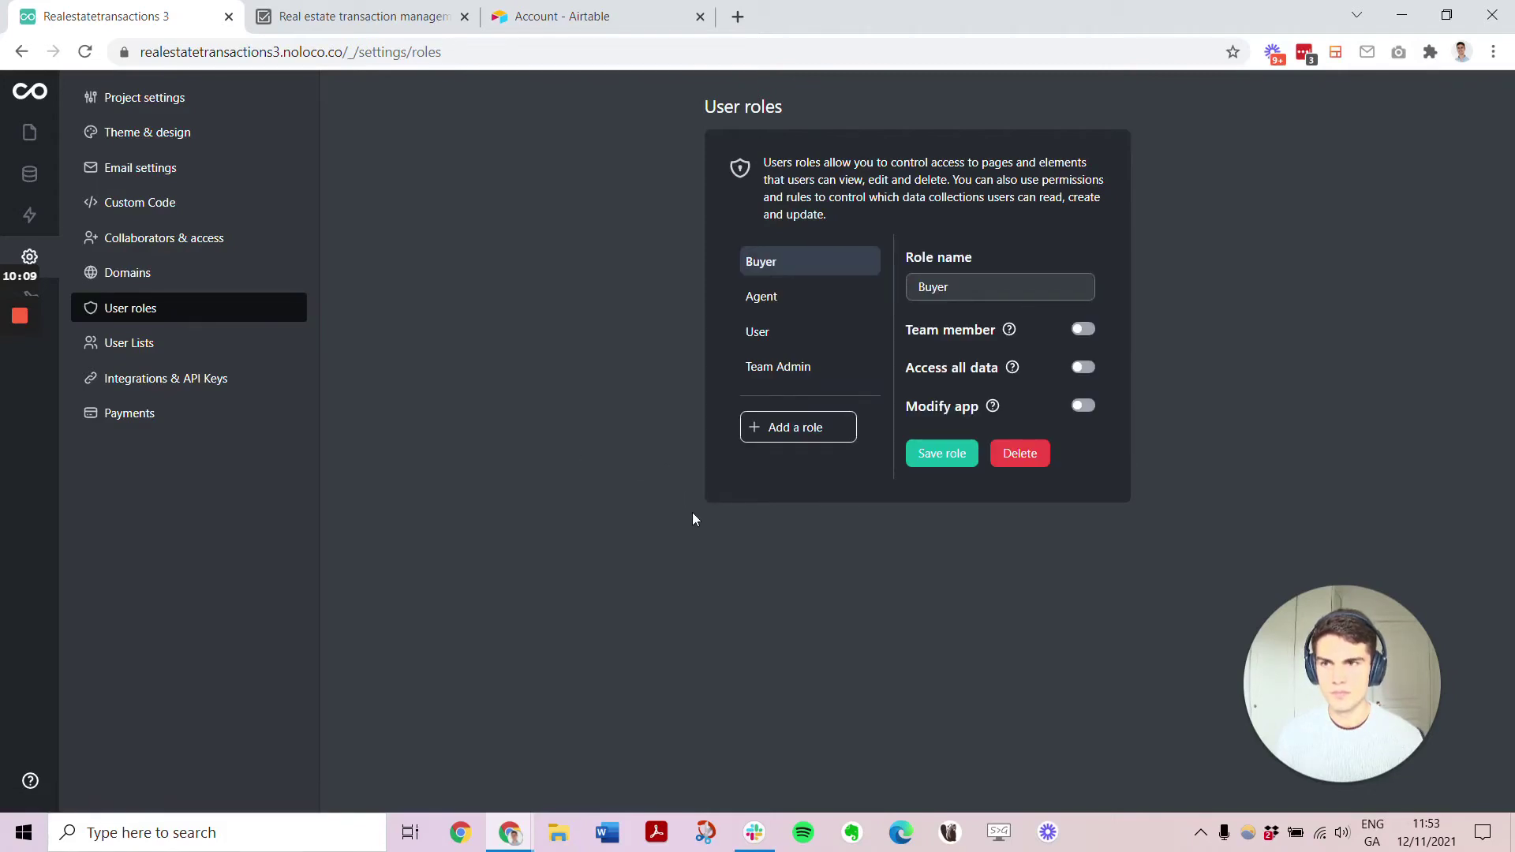
# Start a Contact user list on the Contacts table, using Email address as login email
pyautogui.click(203, 345)
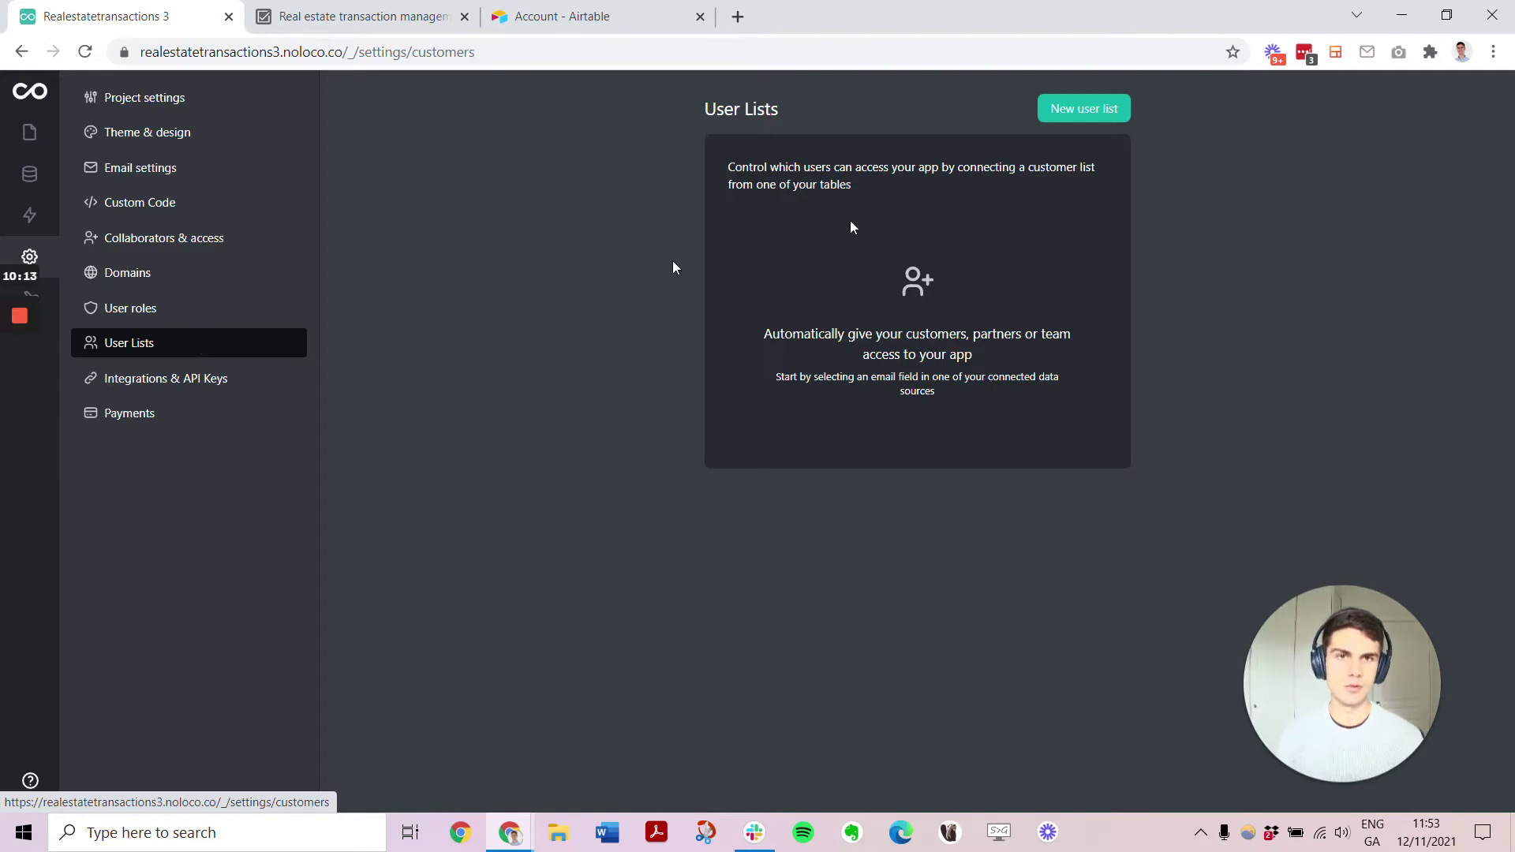
pyautogui.click(1067, 107)
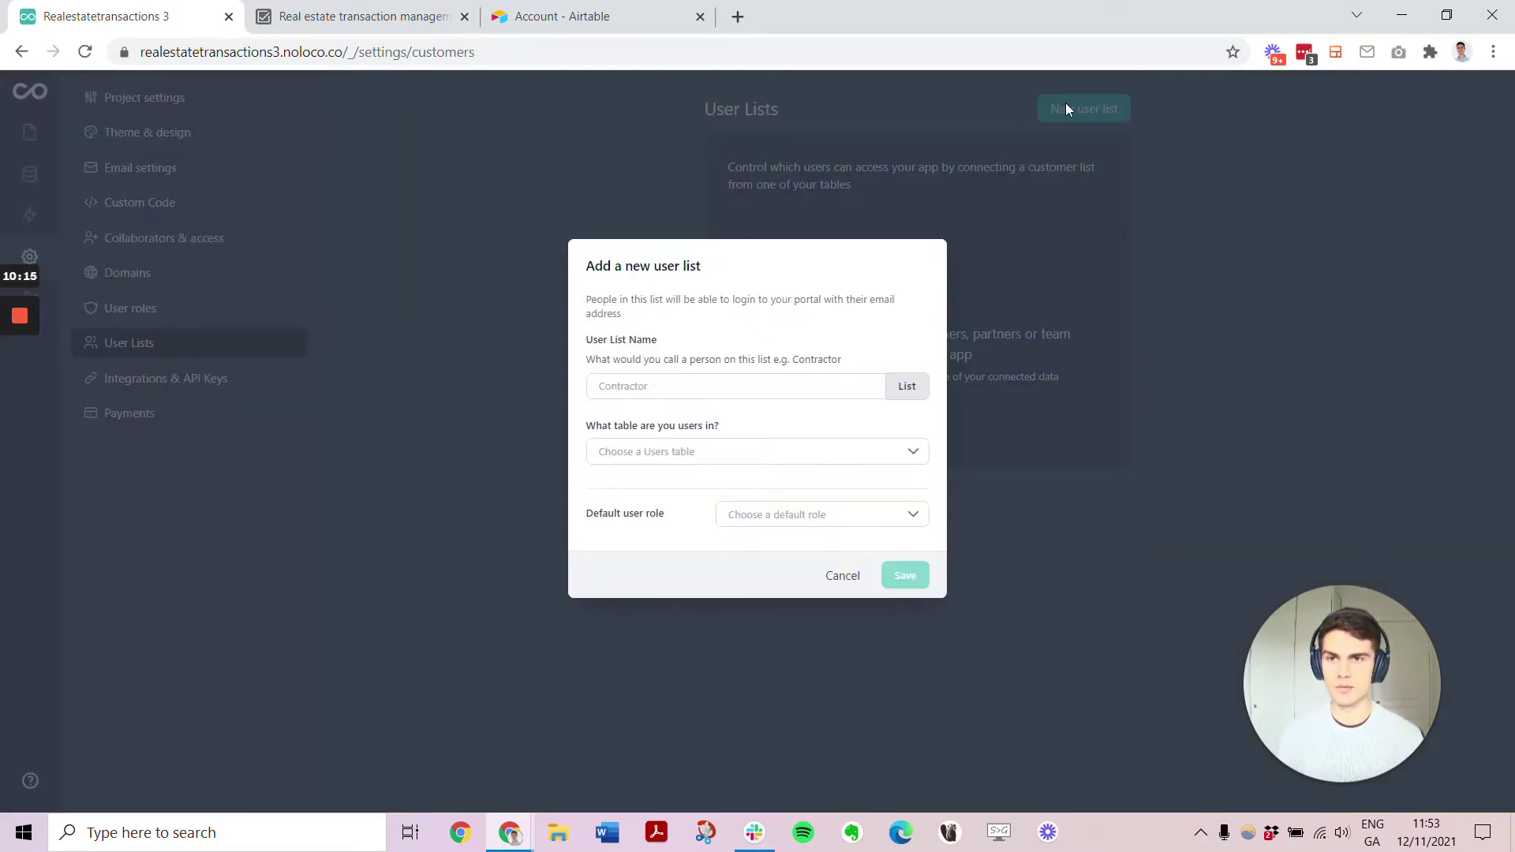
pyautogui.write('Contact')
pyautogui.click(770, 456)
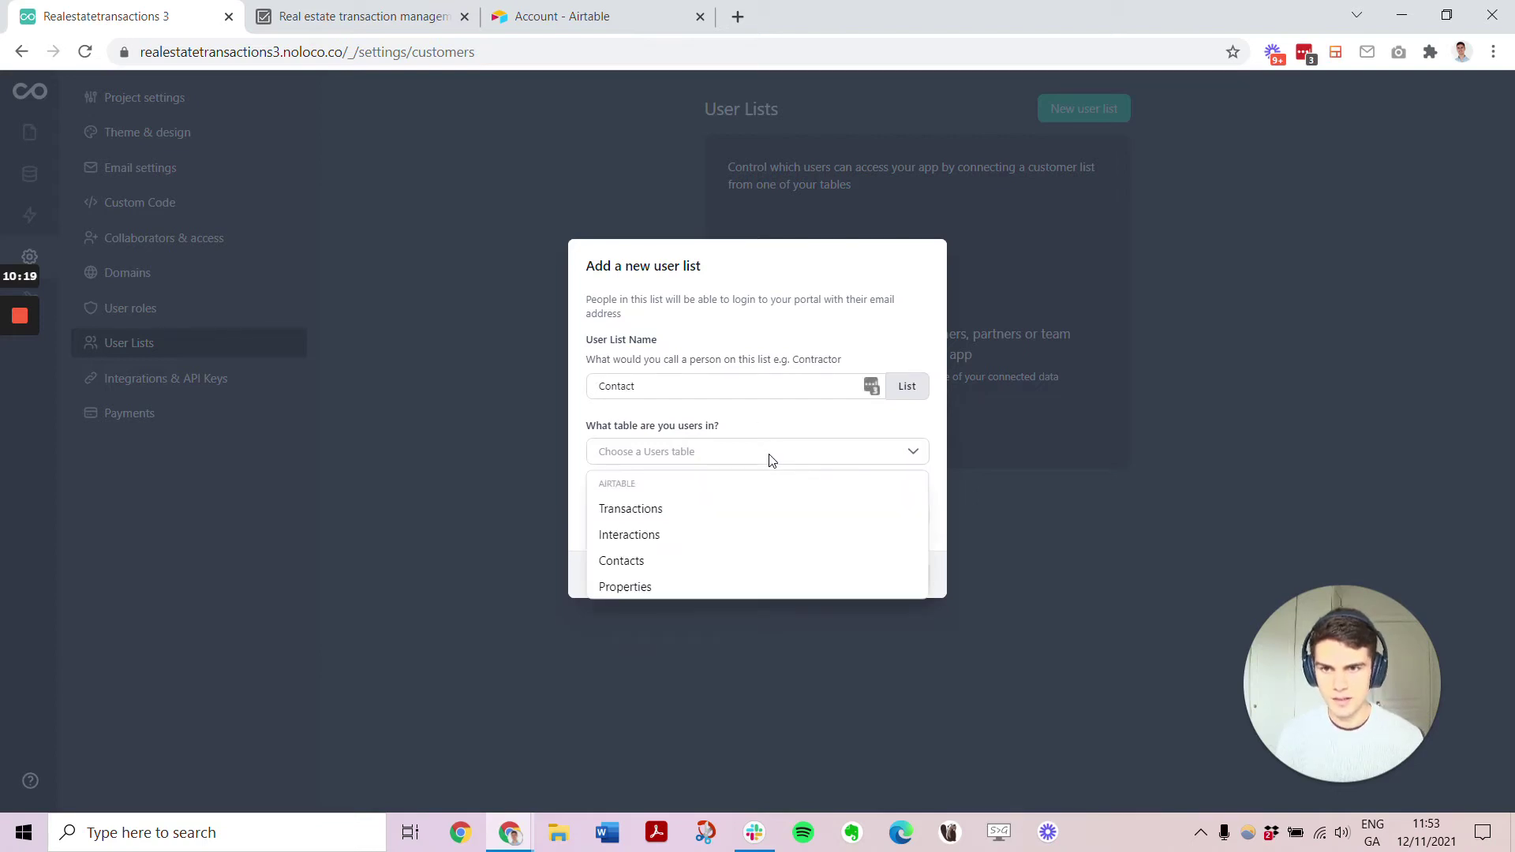
pyautogui.click(758, 562)
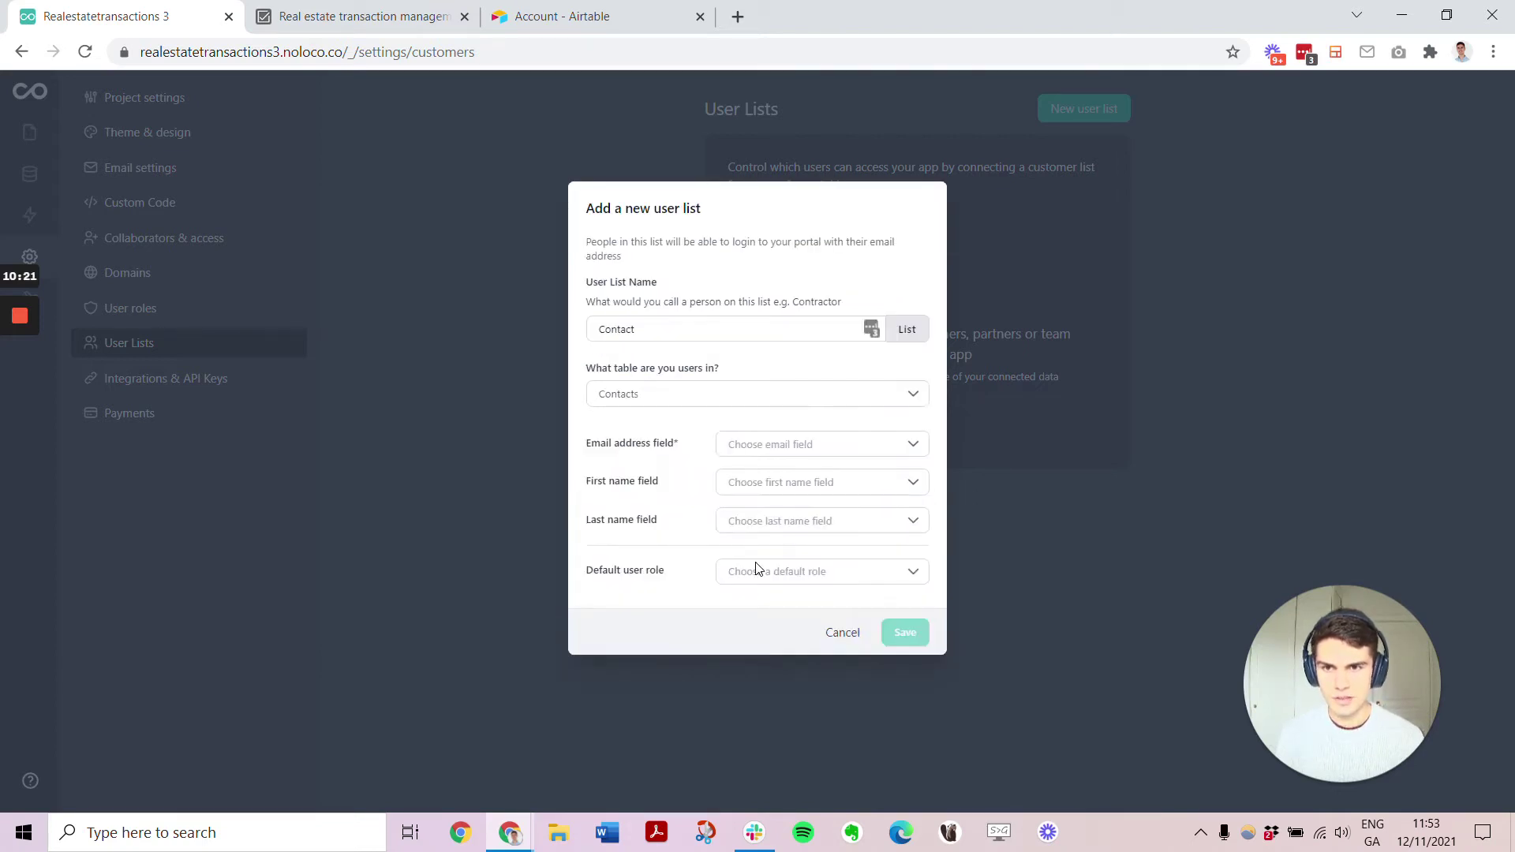
pyautogui.click(778, 445)
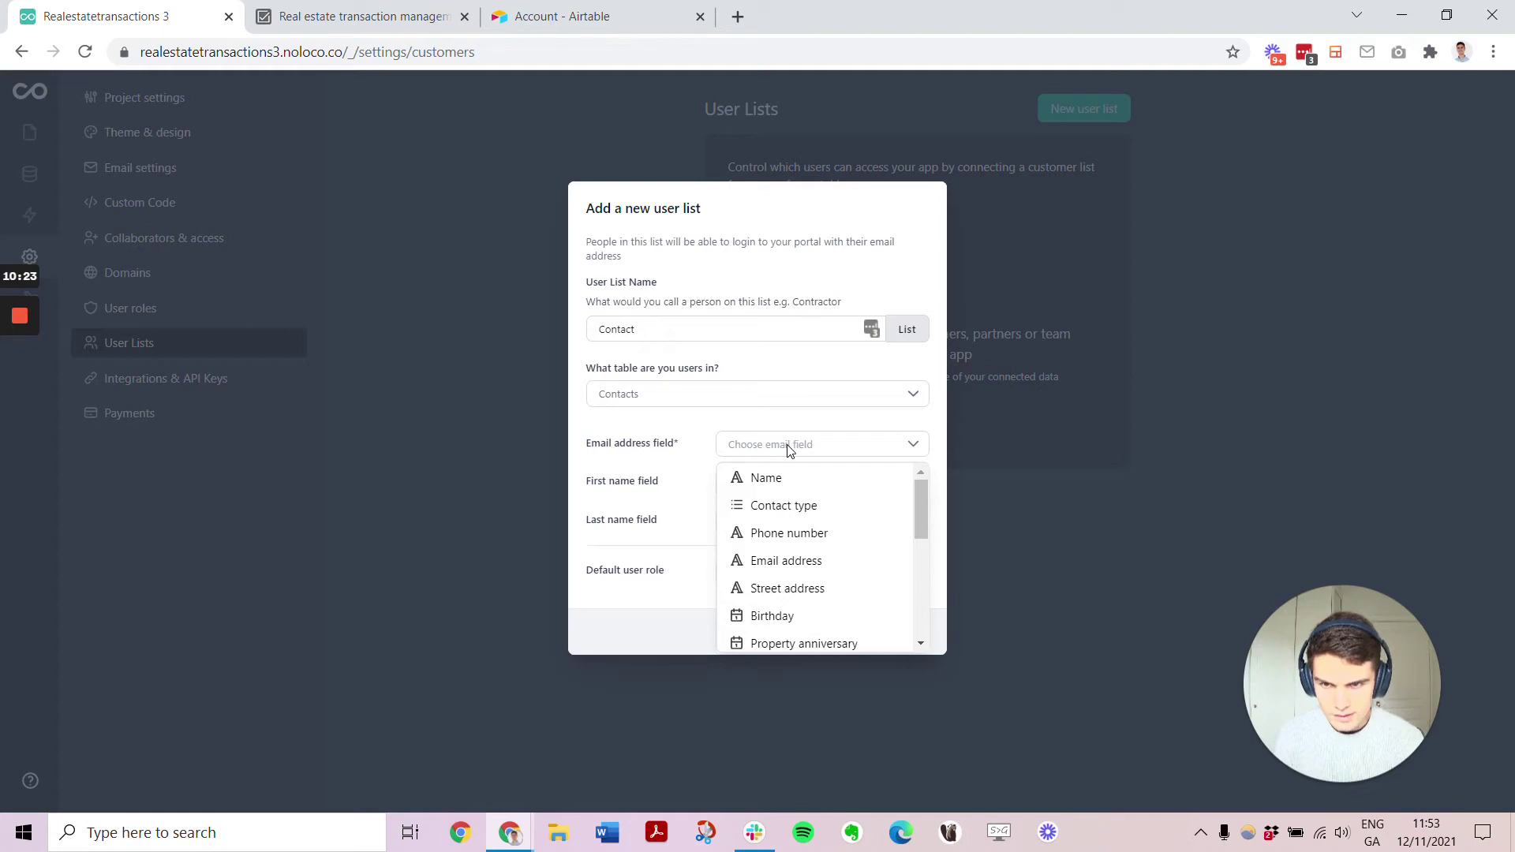
pyautogui.click(813, 560)
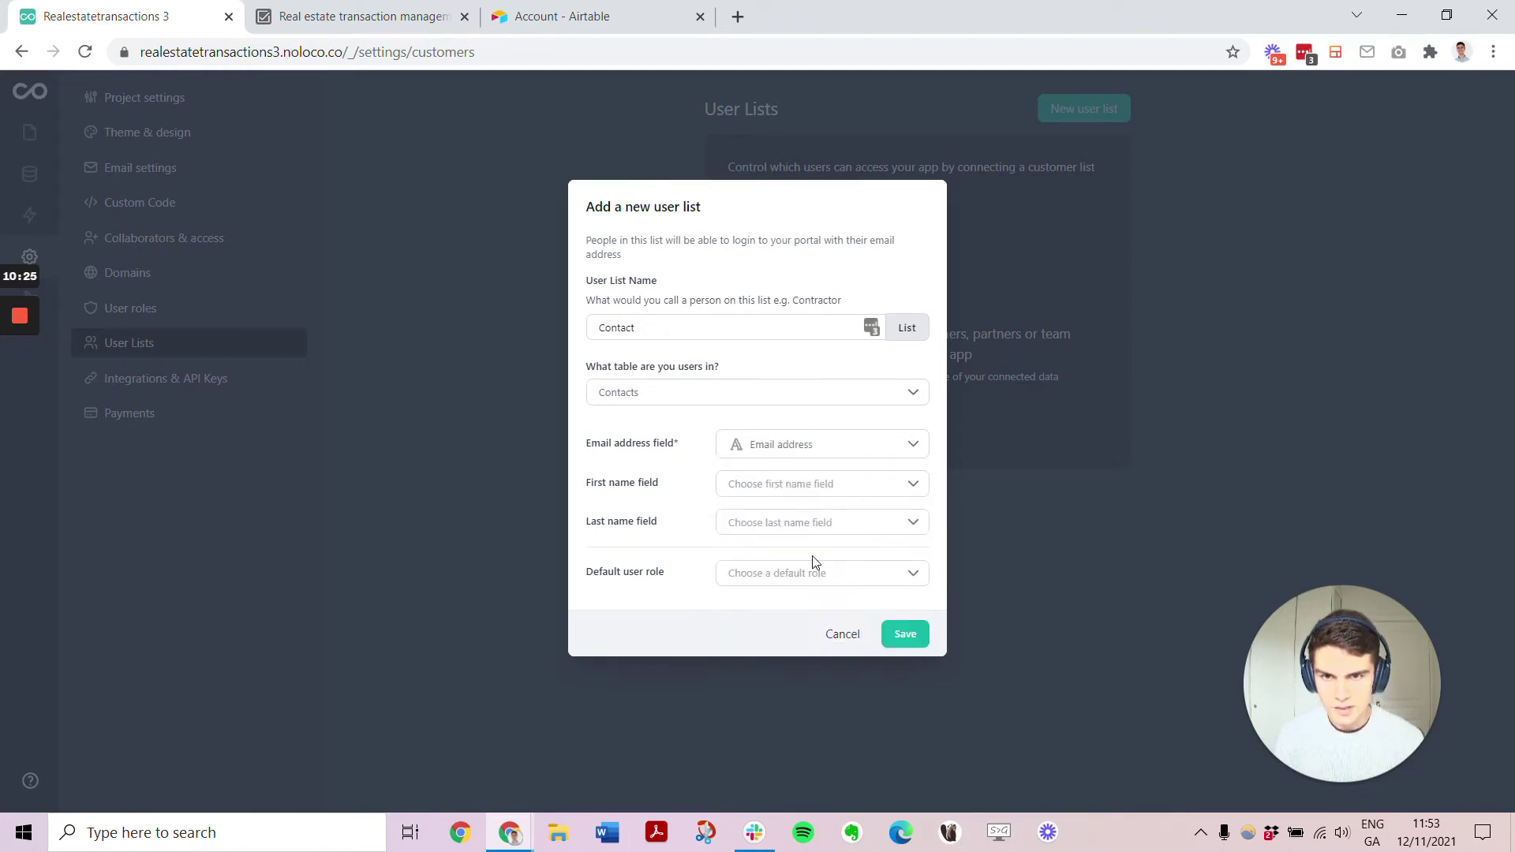
# Map First Name and Last Name, set Buyer as default role, and save the list
pyautogui.click(778, 486)
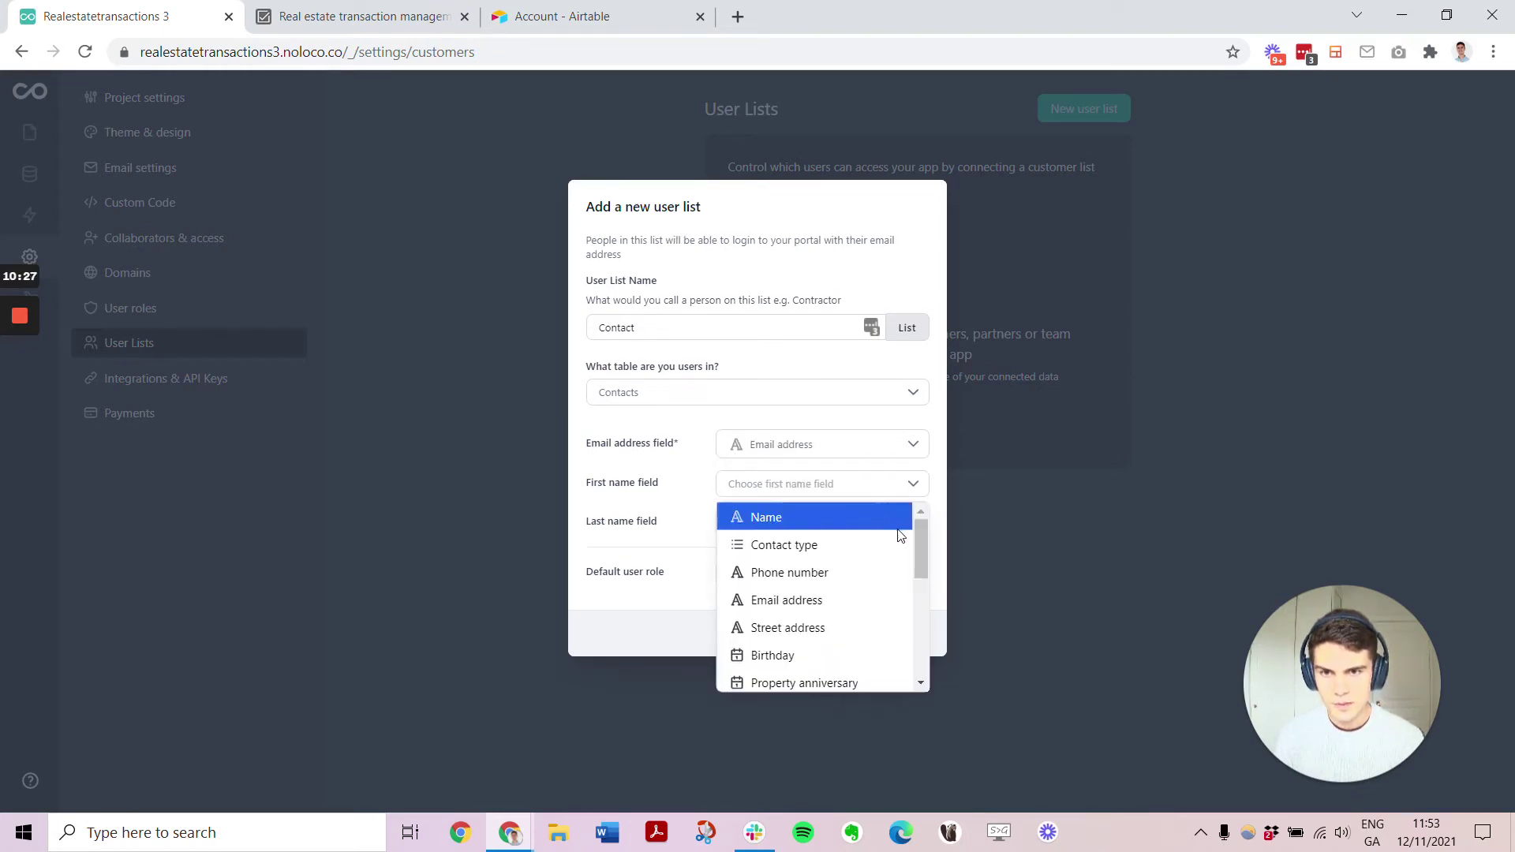
pyautogui.moveTo(917, 545); pyautogui.dragTo(921, 655)
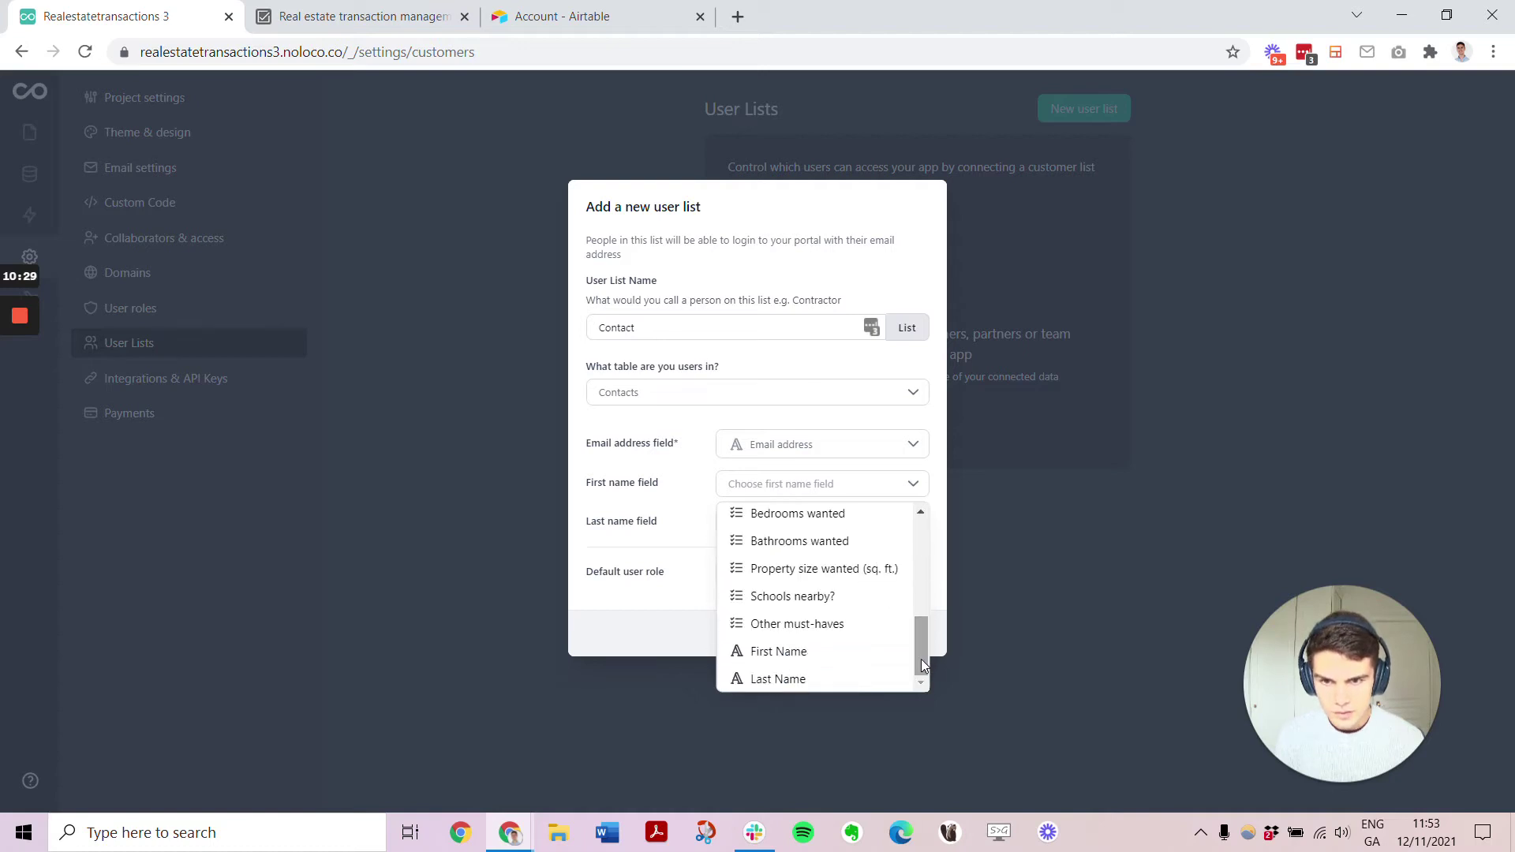
pyautogui.click(856, 650)
pyautogui.click(874, 525)
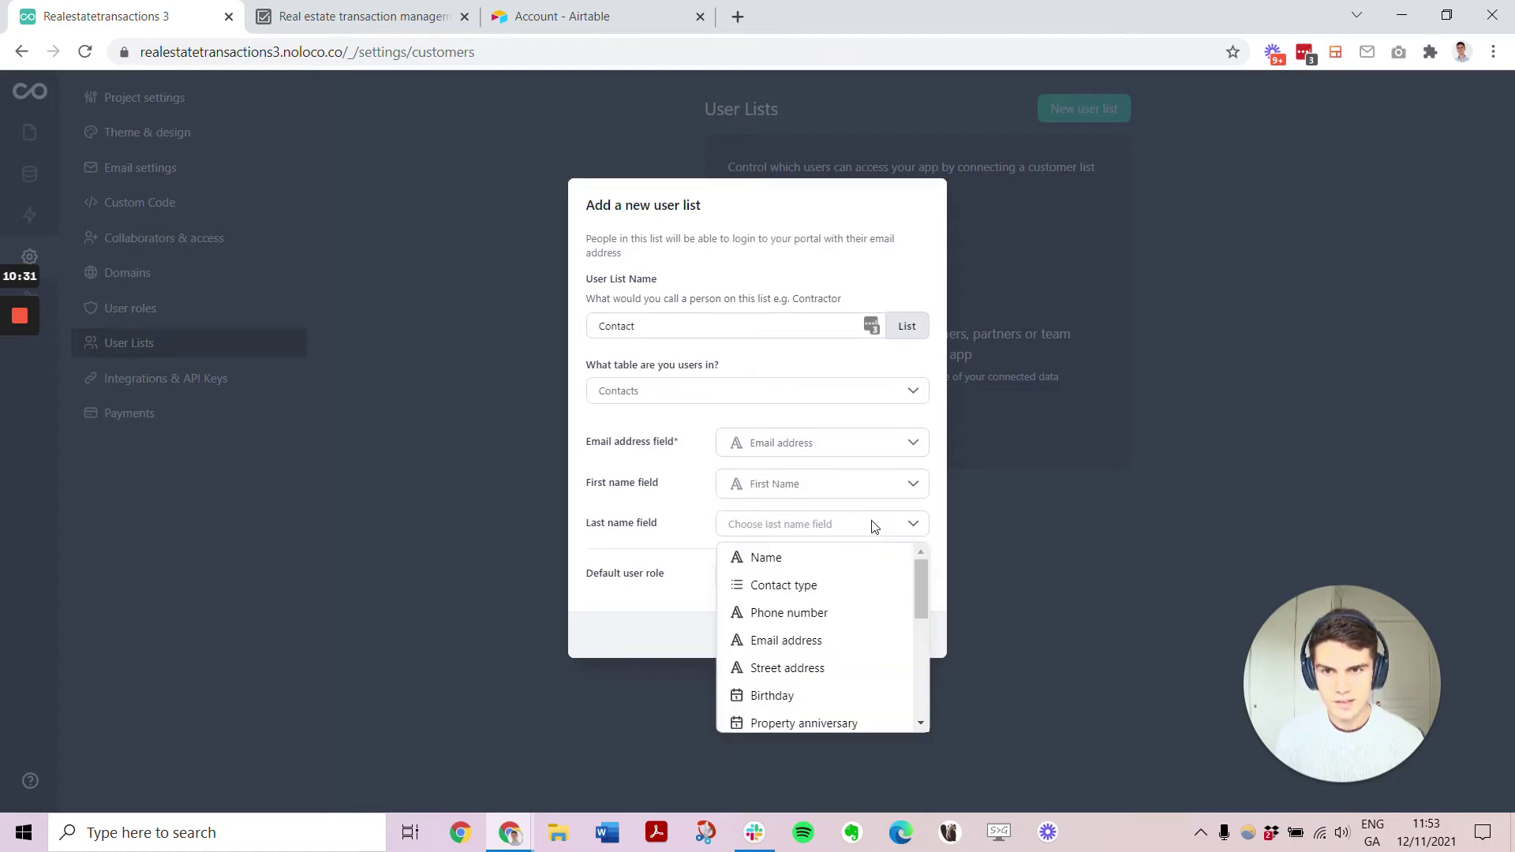
pyautogui.moveTo(922, 573); pyautogui.dragTo(915, 700)
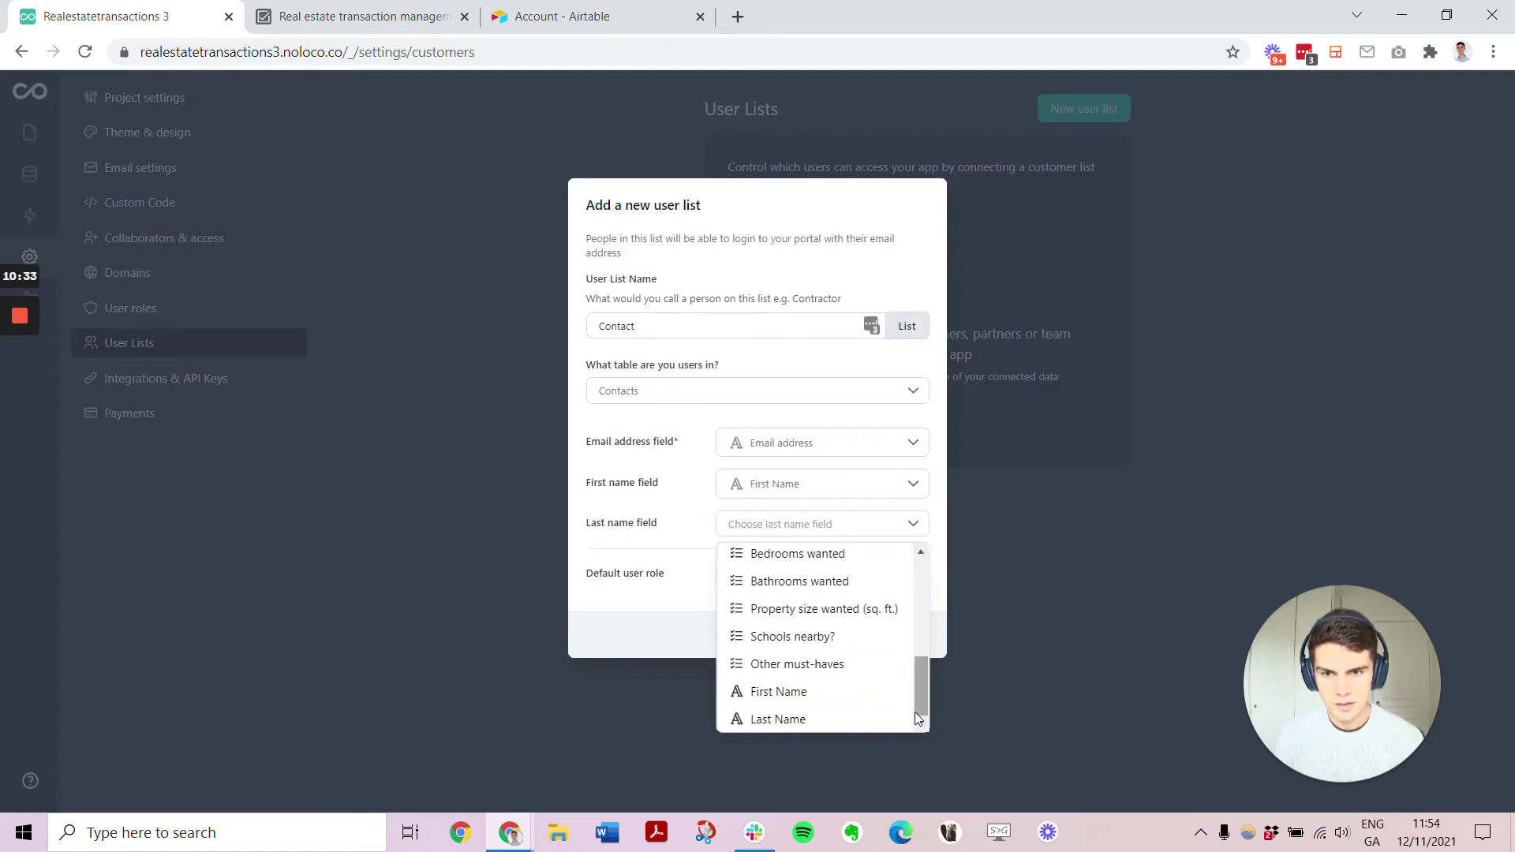
pyautogui.click(827, 718)
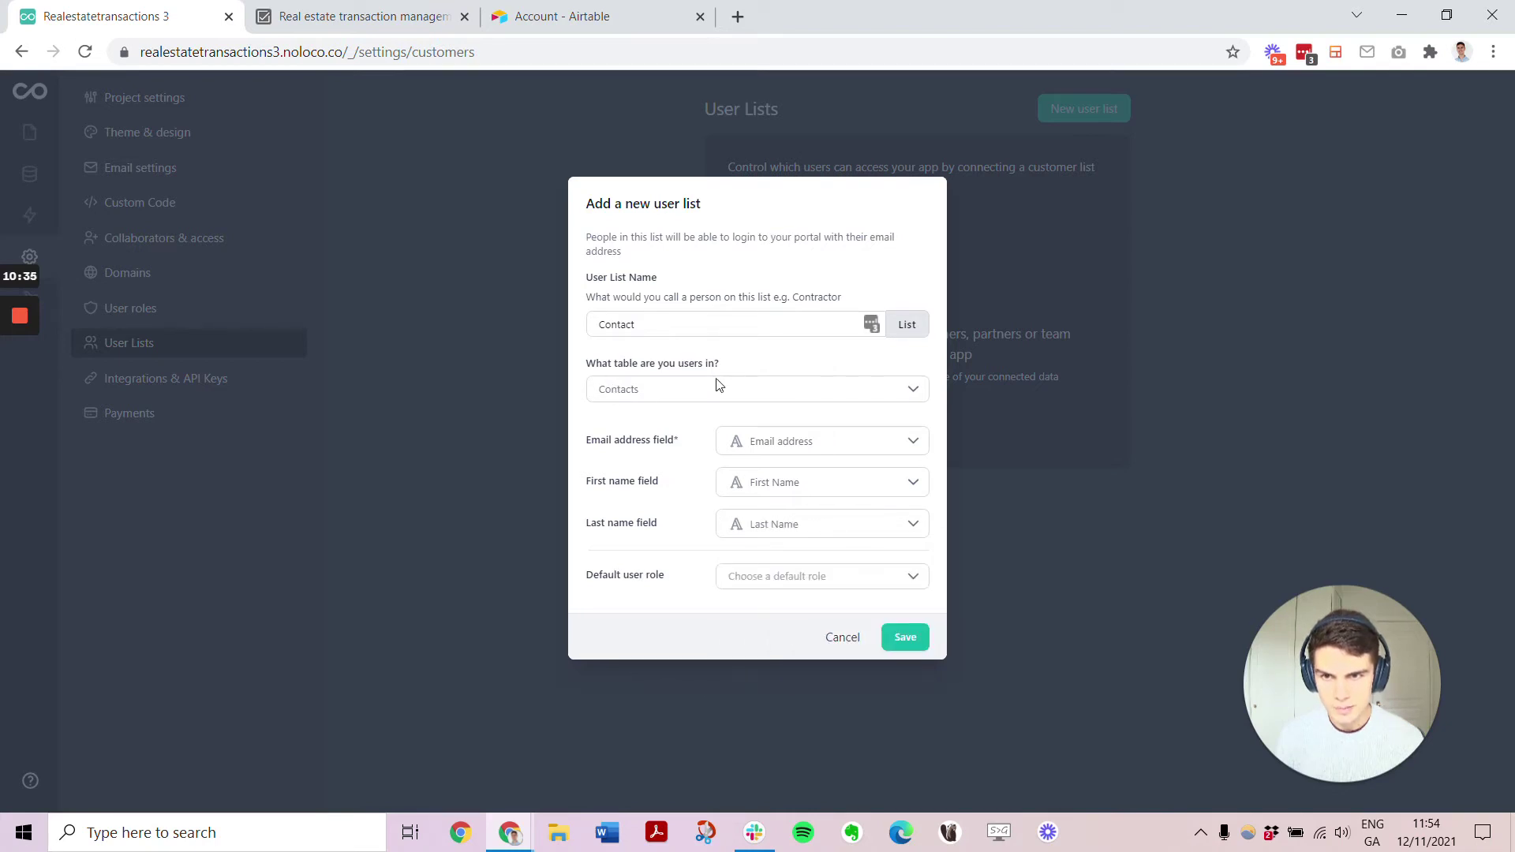
pyautogui.click(789, 585)
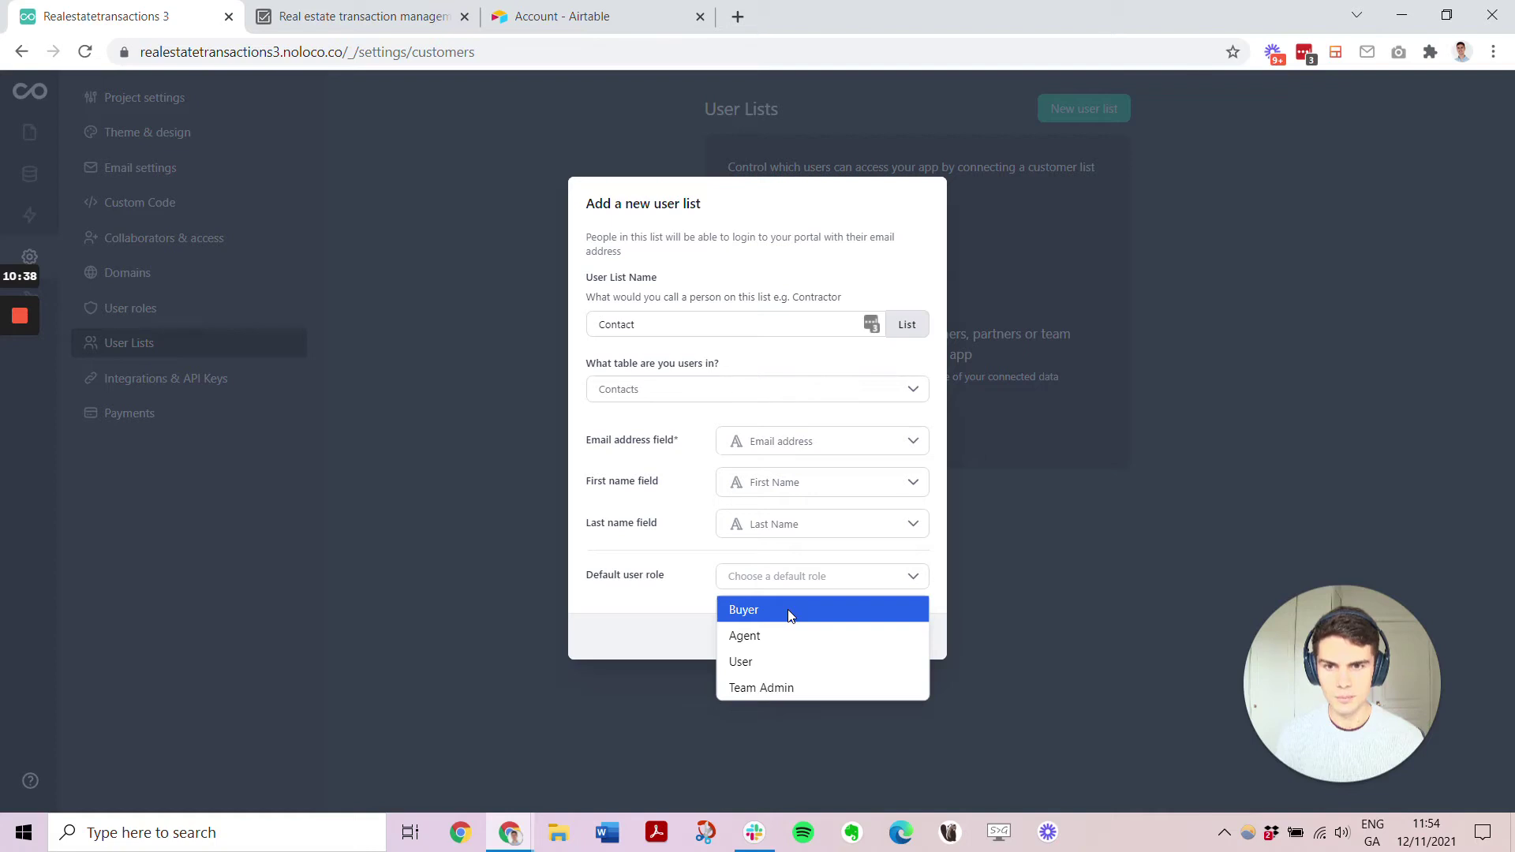
pyautogui.click(787, 609)
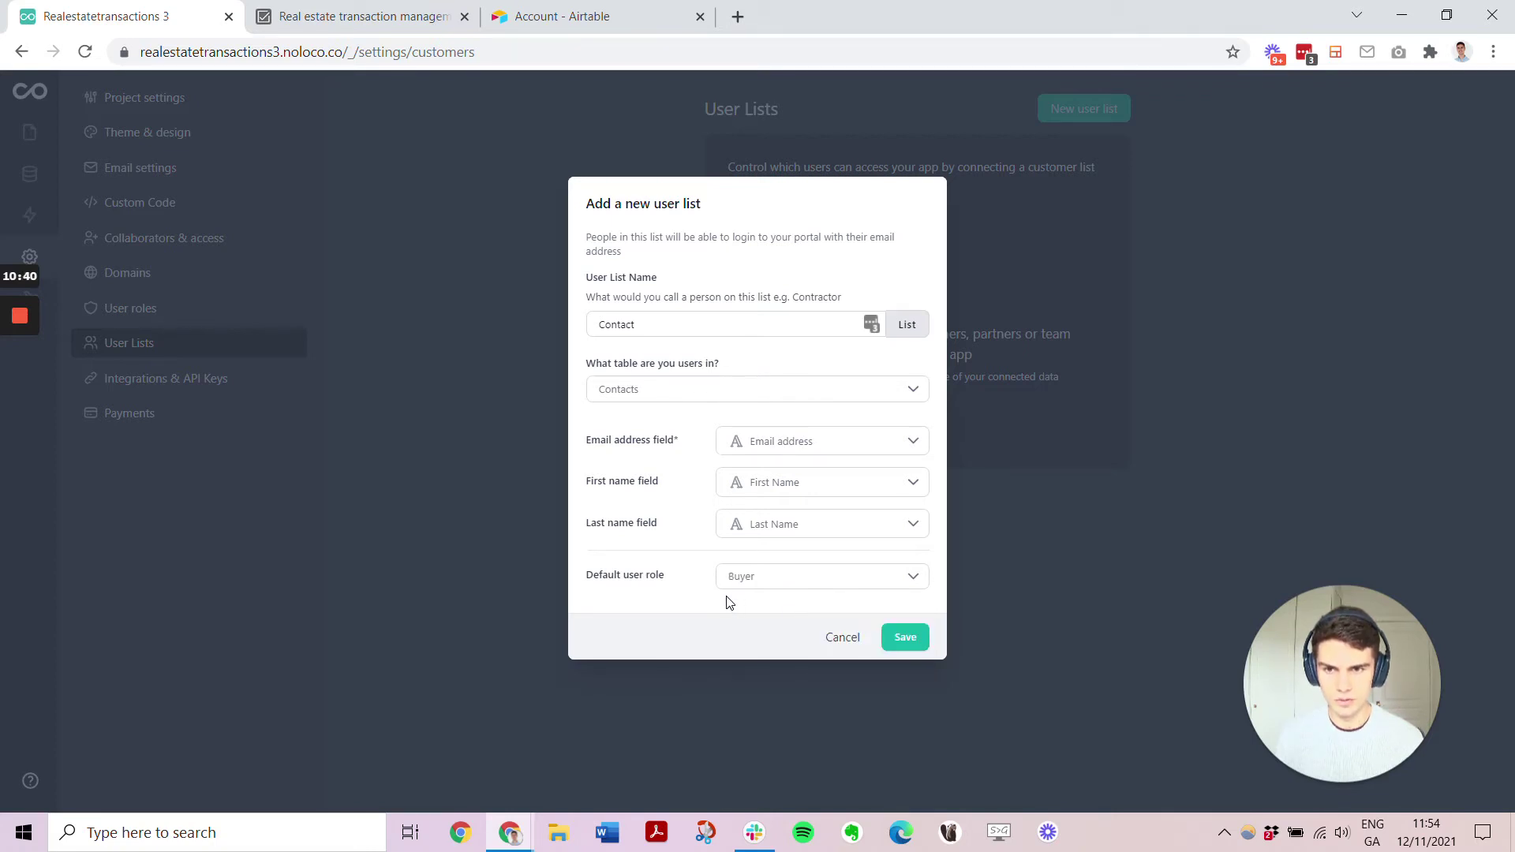
pyautogui.click(906, 639)
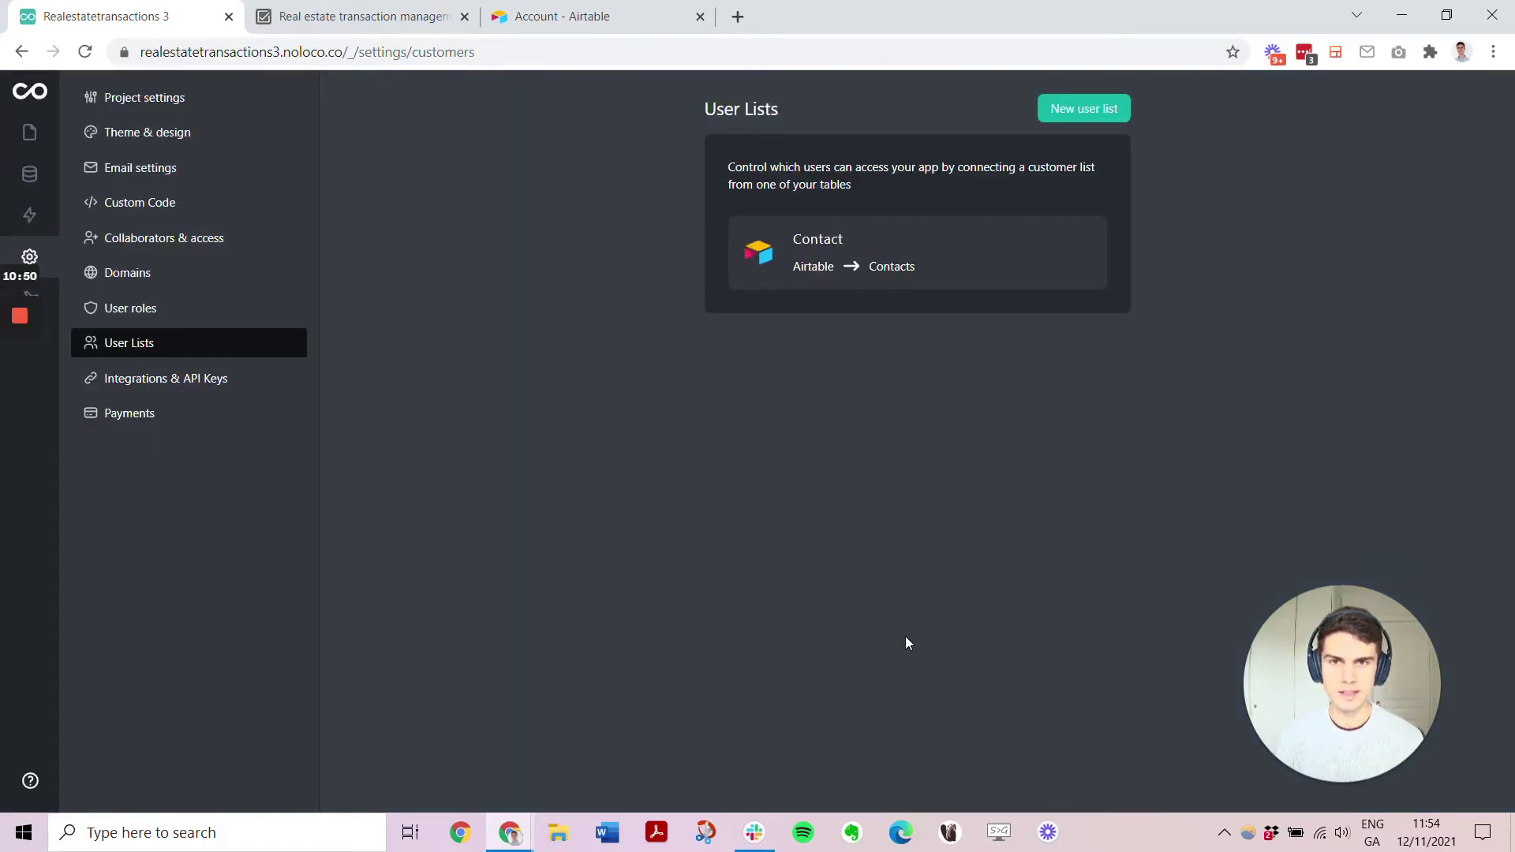
# Open the Active Properties page under Properties and turn on layout editing
pyautogui.click(17, 148)
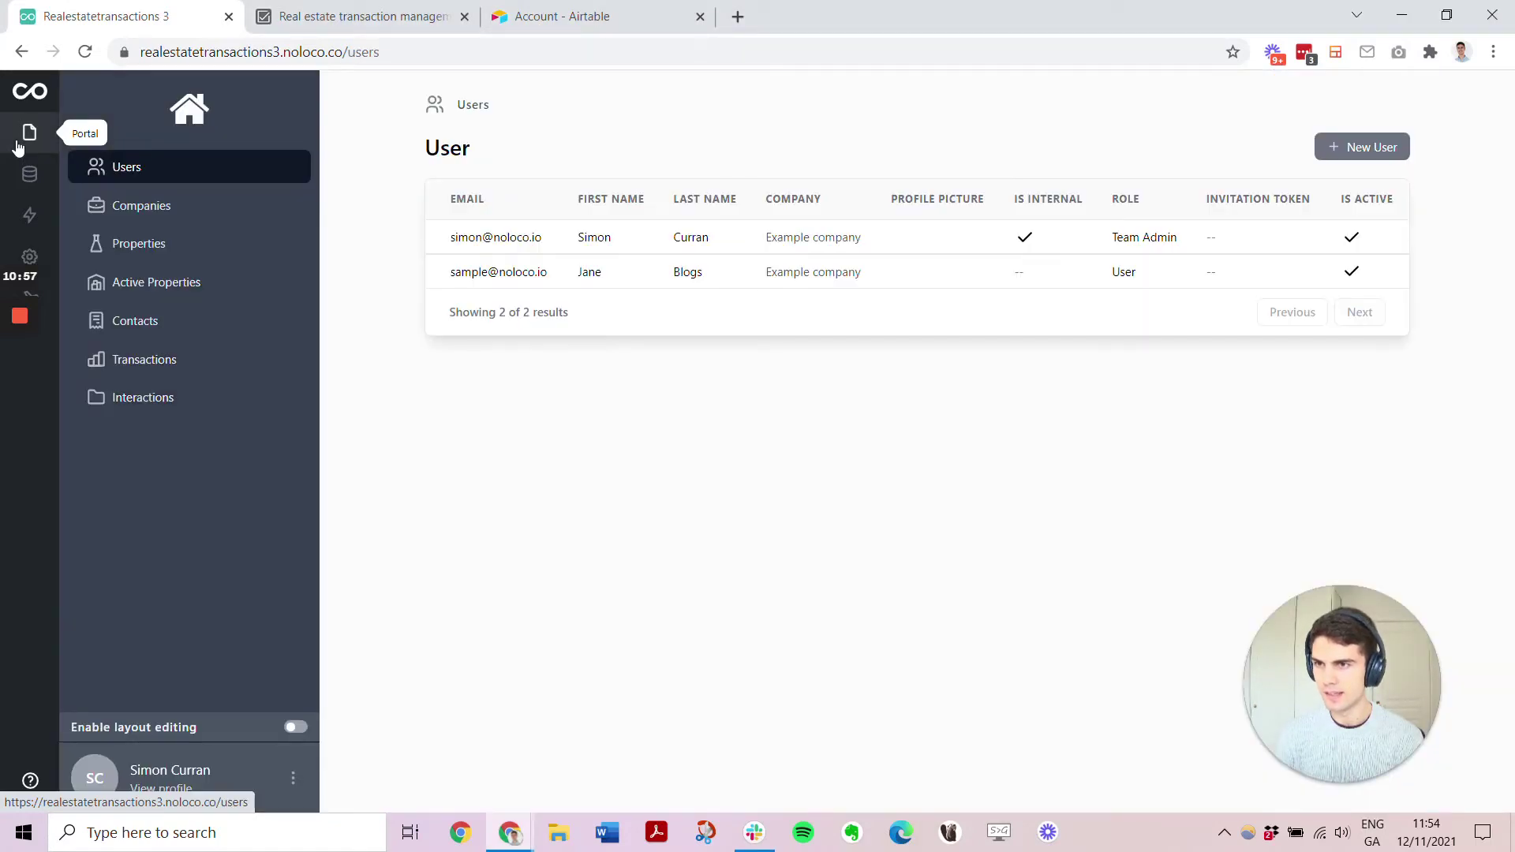
pyautogui.click(140, 248)
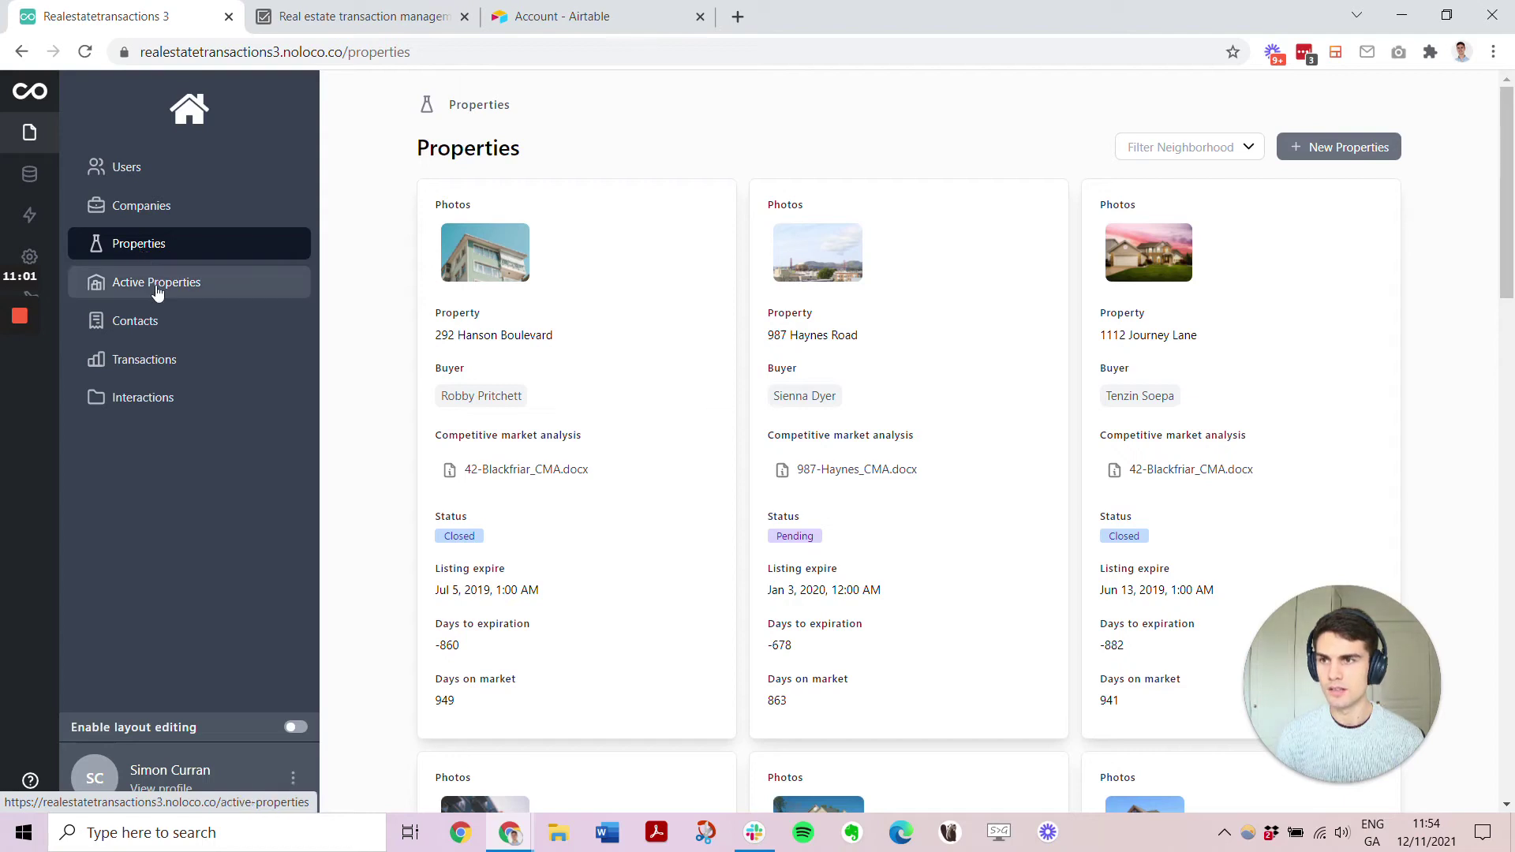
pyautogui.click(156, 288)
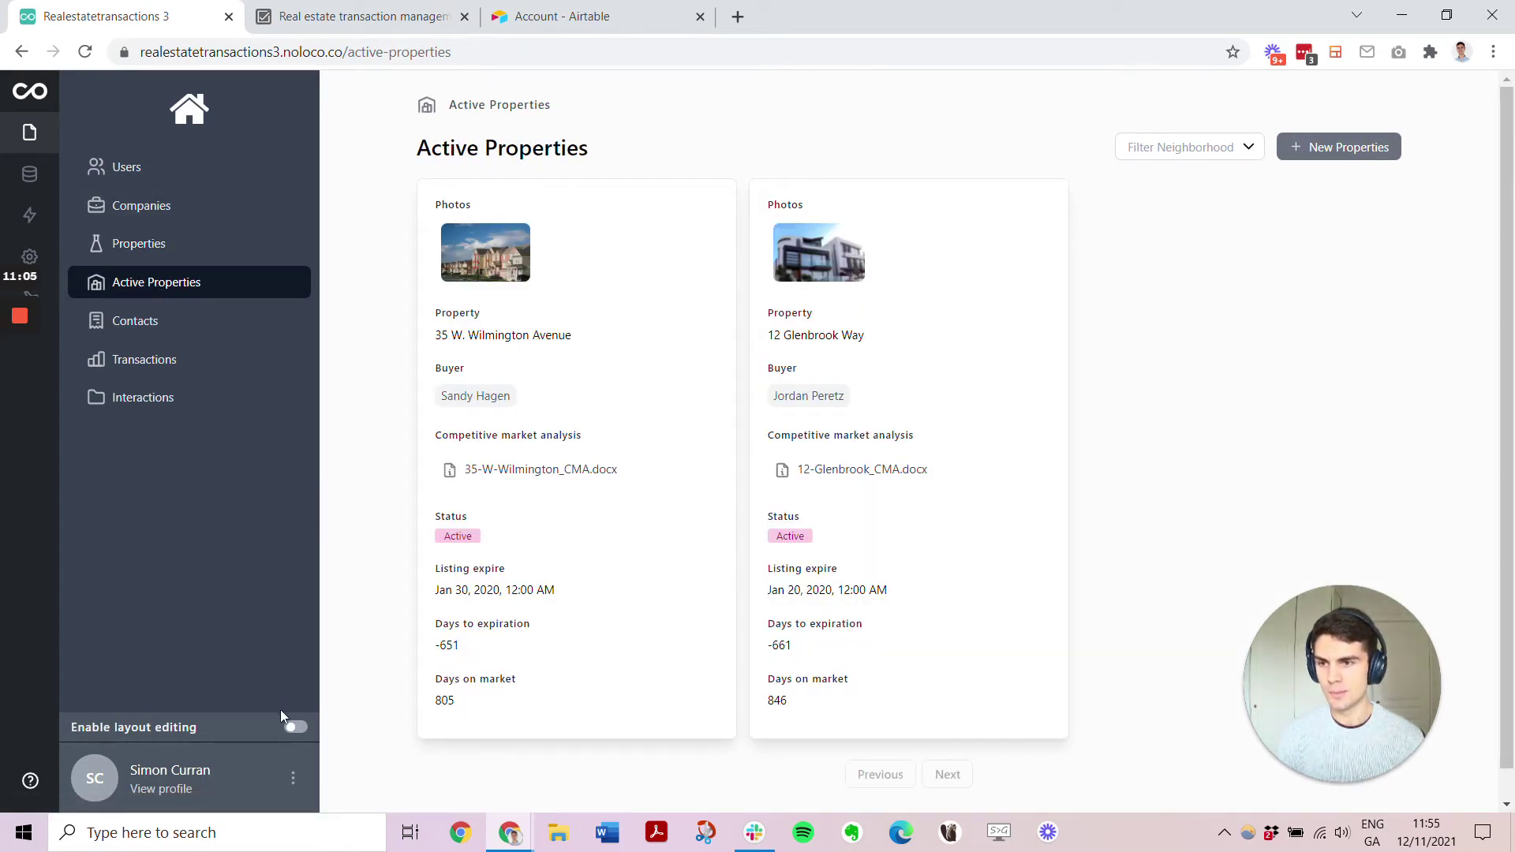
pyautogui.click(292, 728)
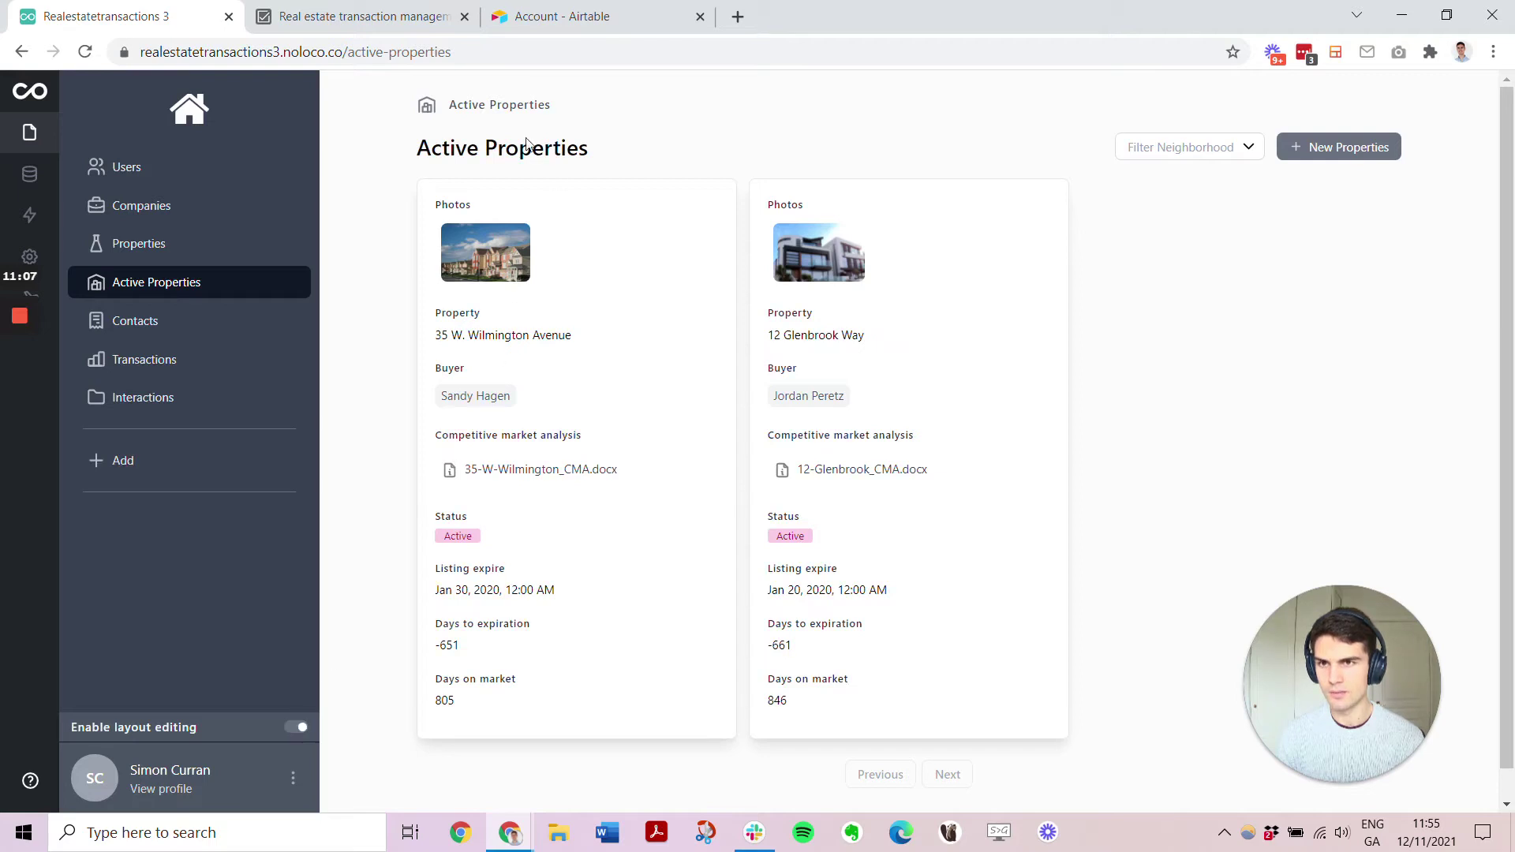
# Limit the Active Properties view's visibility to users with the Agent role
pyautogui.click(609, 136)
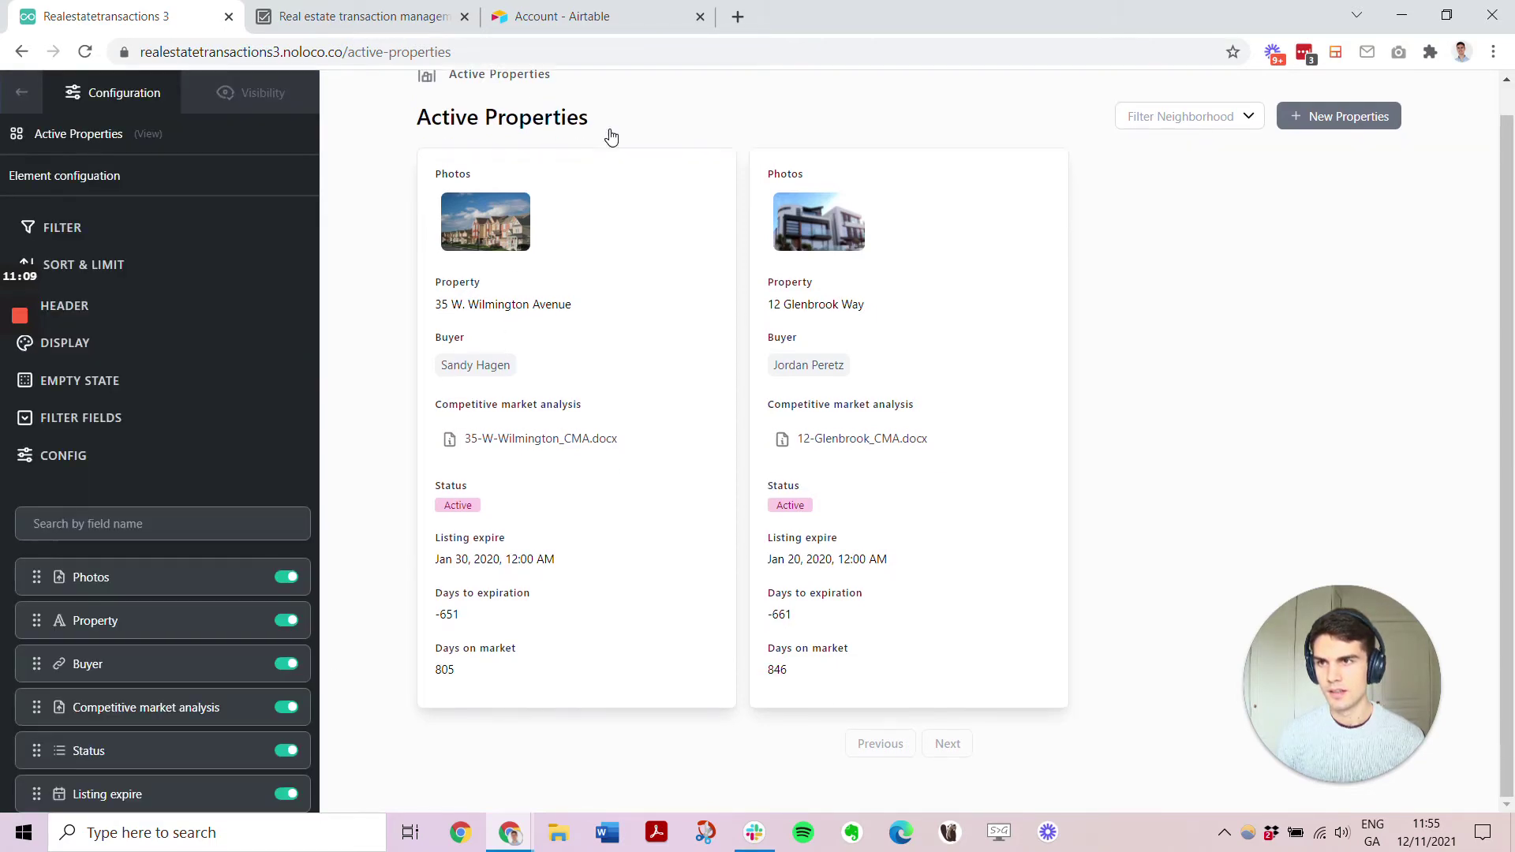
pyautogui.click(257, 99)
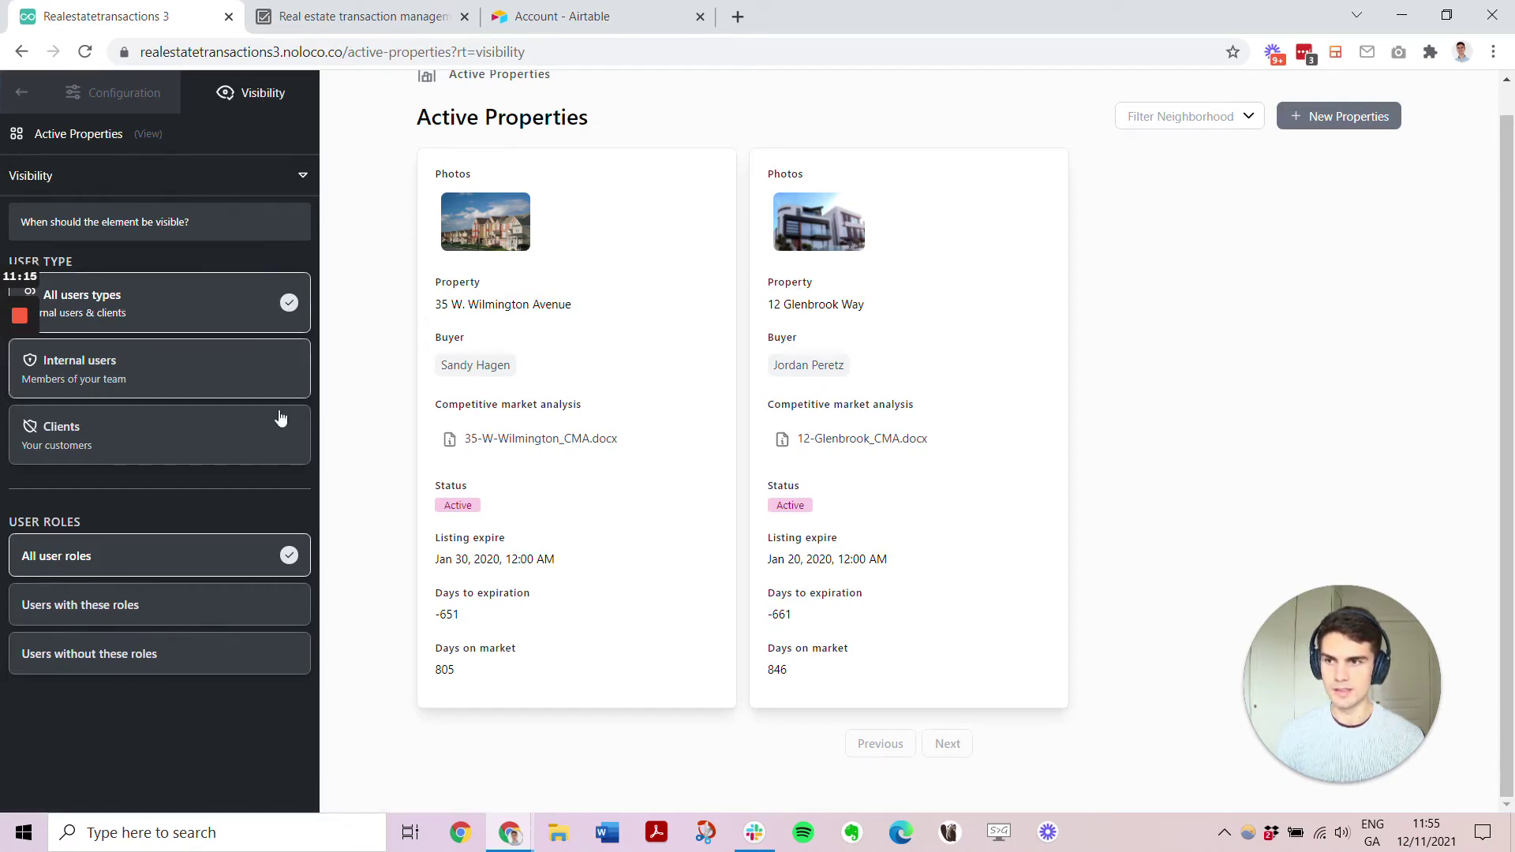
pyautogui.click(220, 615)
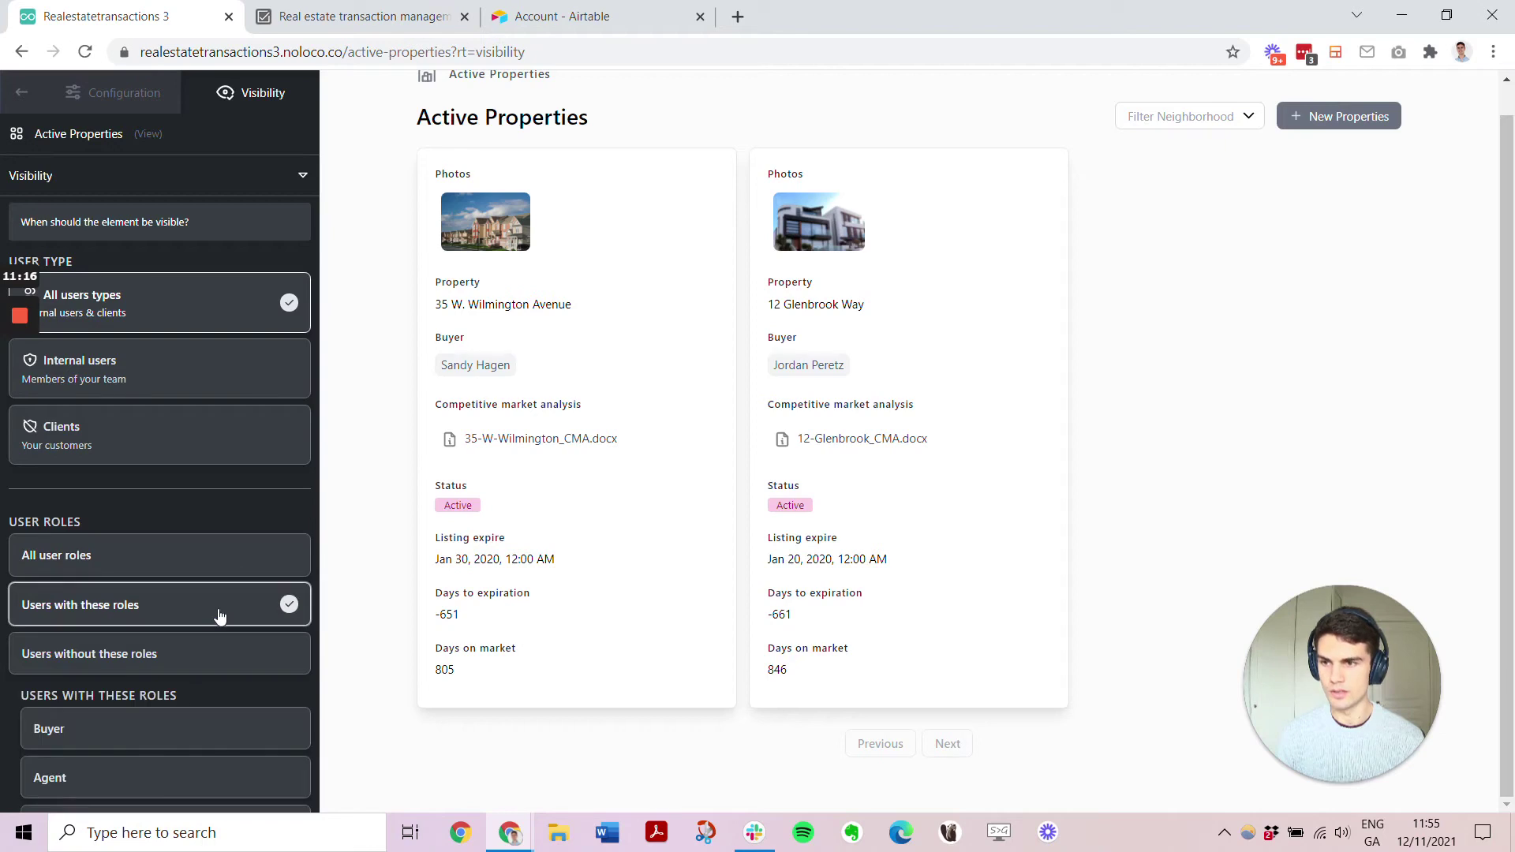
pyautogui.scroll(-1, 217, 632)
pyautogui.click(205, 683)
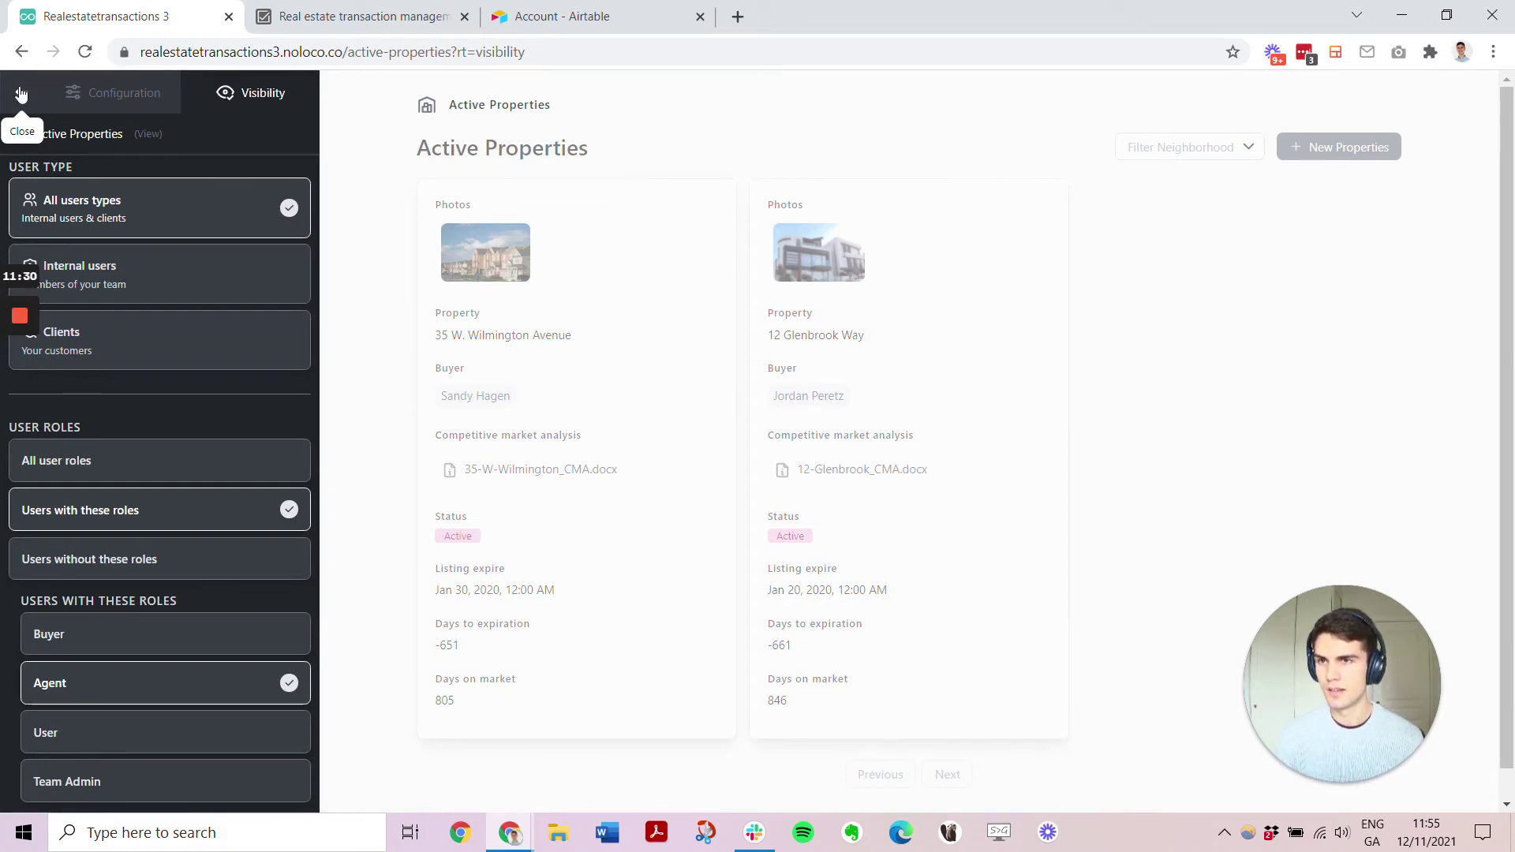
pyautogui.click(21, 93)
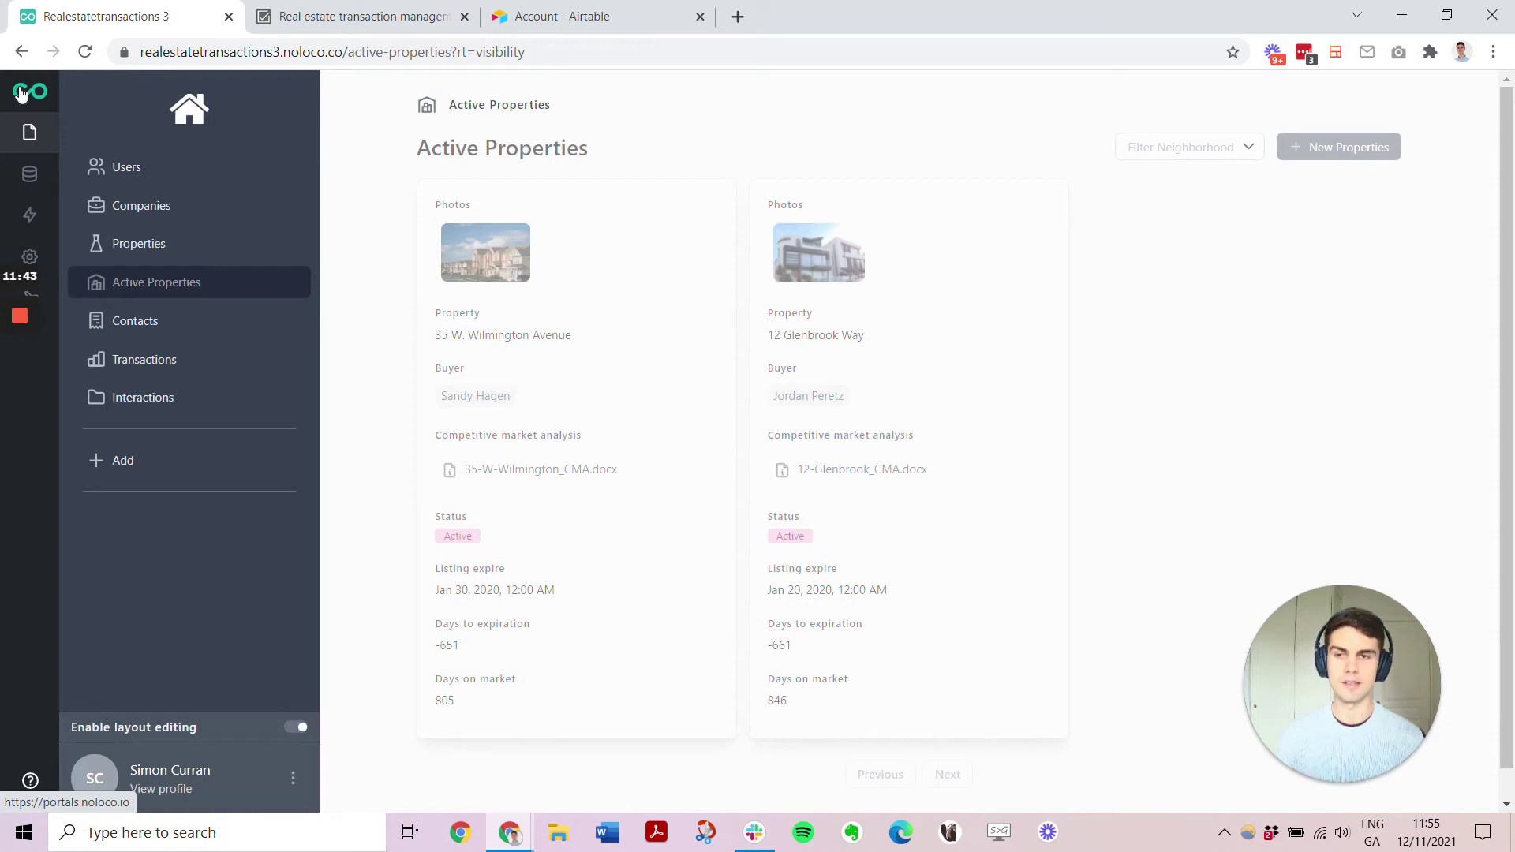
# Turn on permission restrictions for the Properties collection in Data
pyautogui.click(29, 196)
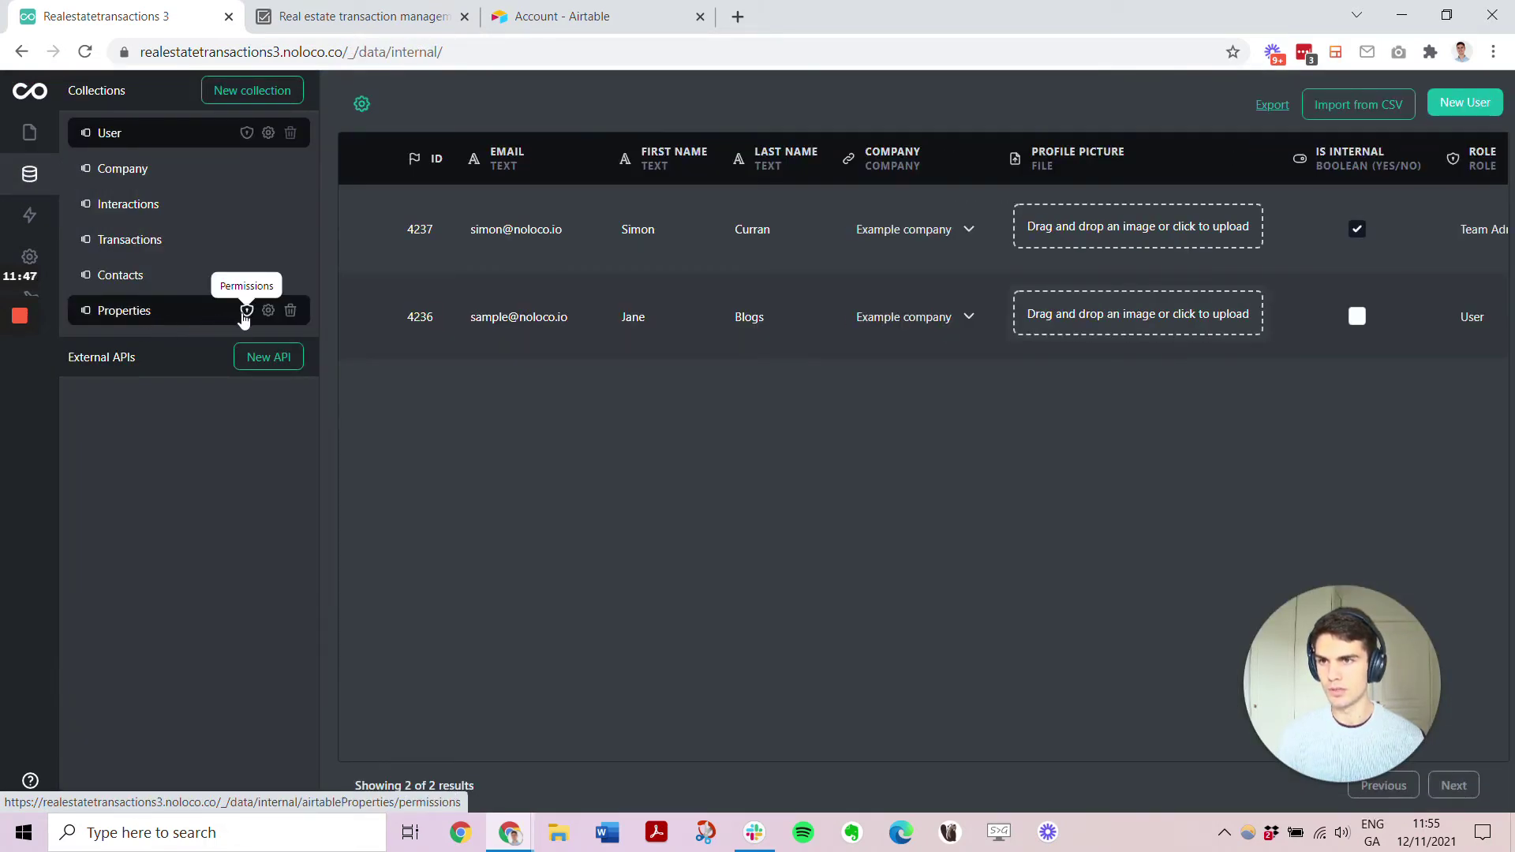
pyautogui.click(245, 311)
pyautogui.click(534, 364)
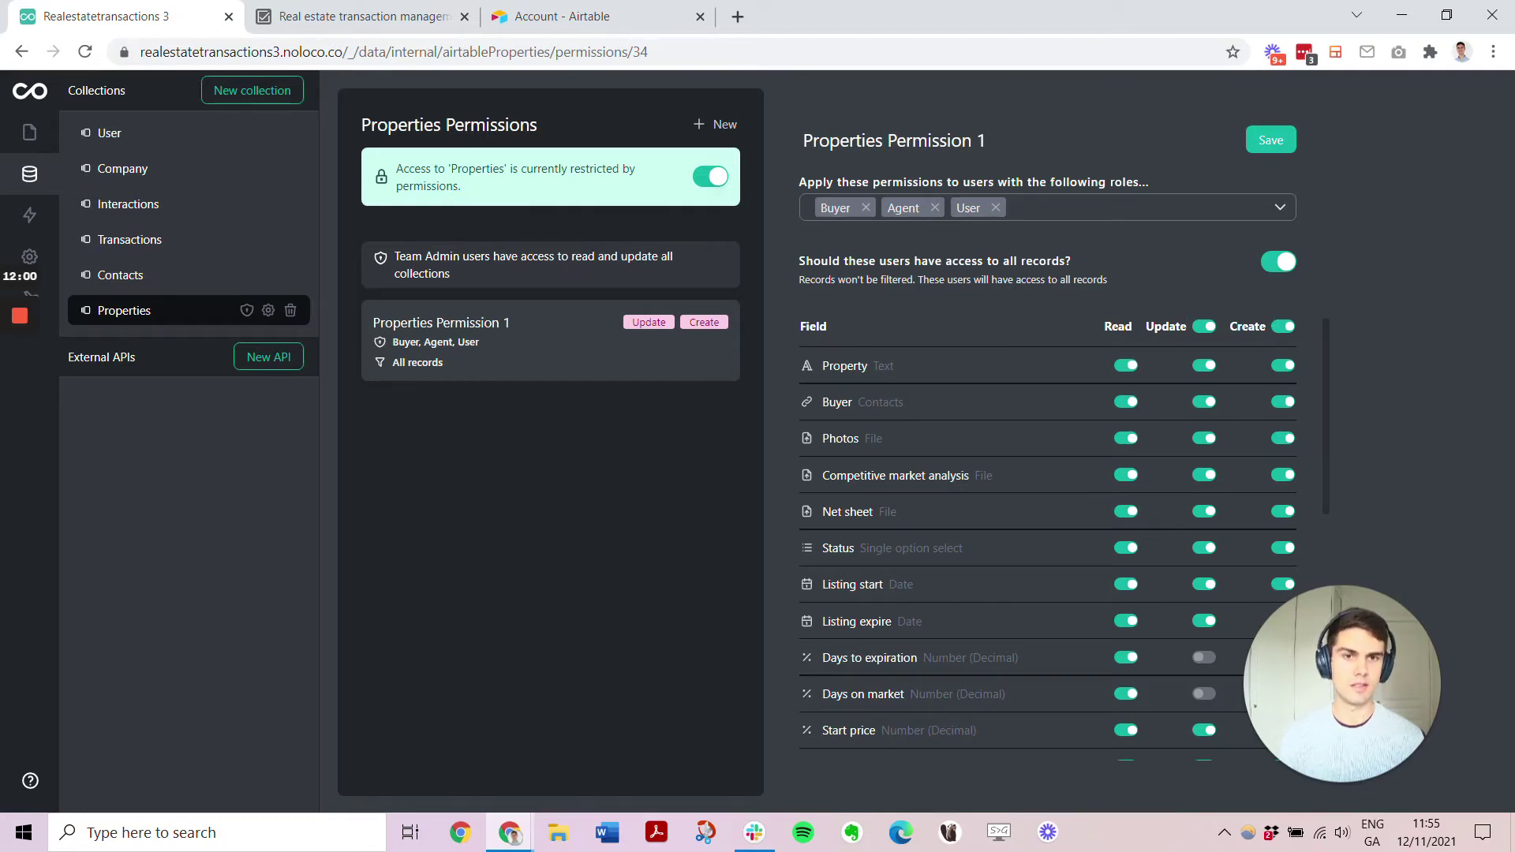
pyautogui.scroll(-4, 1173, 439)
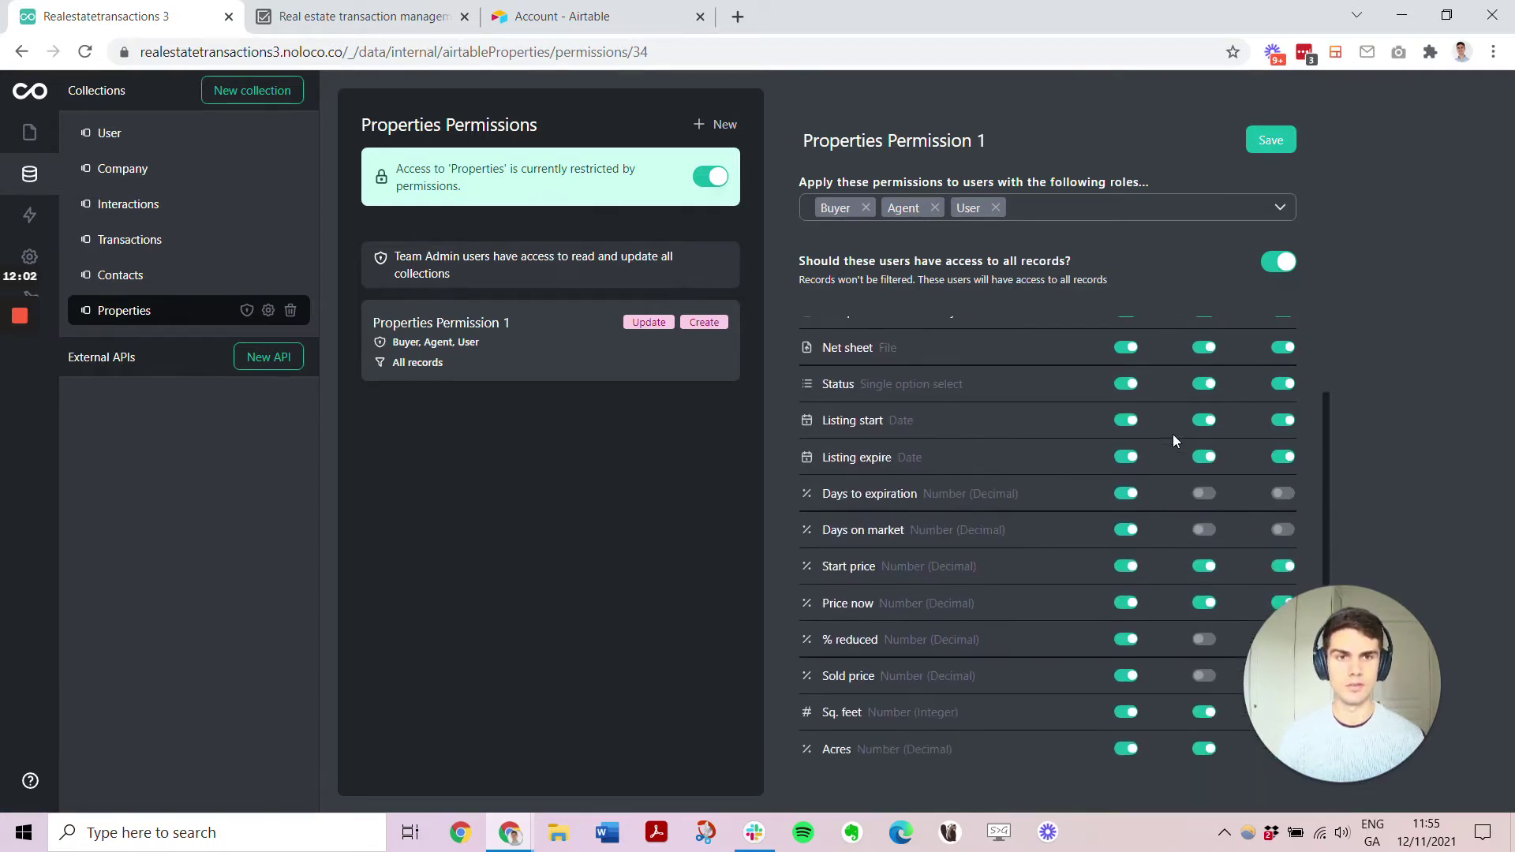
pyautogui.scroll(-2, 1174, 440)
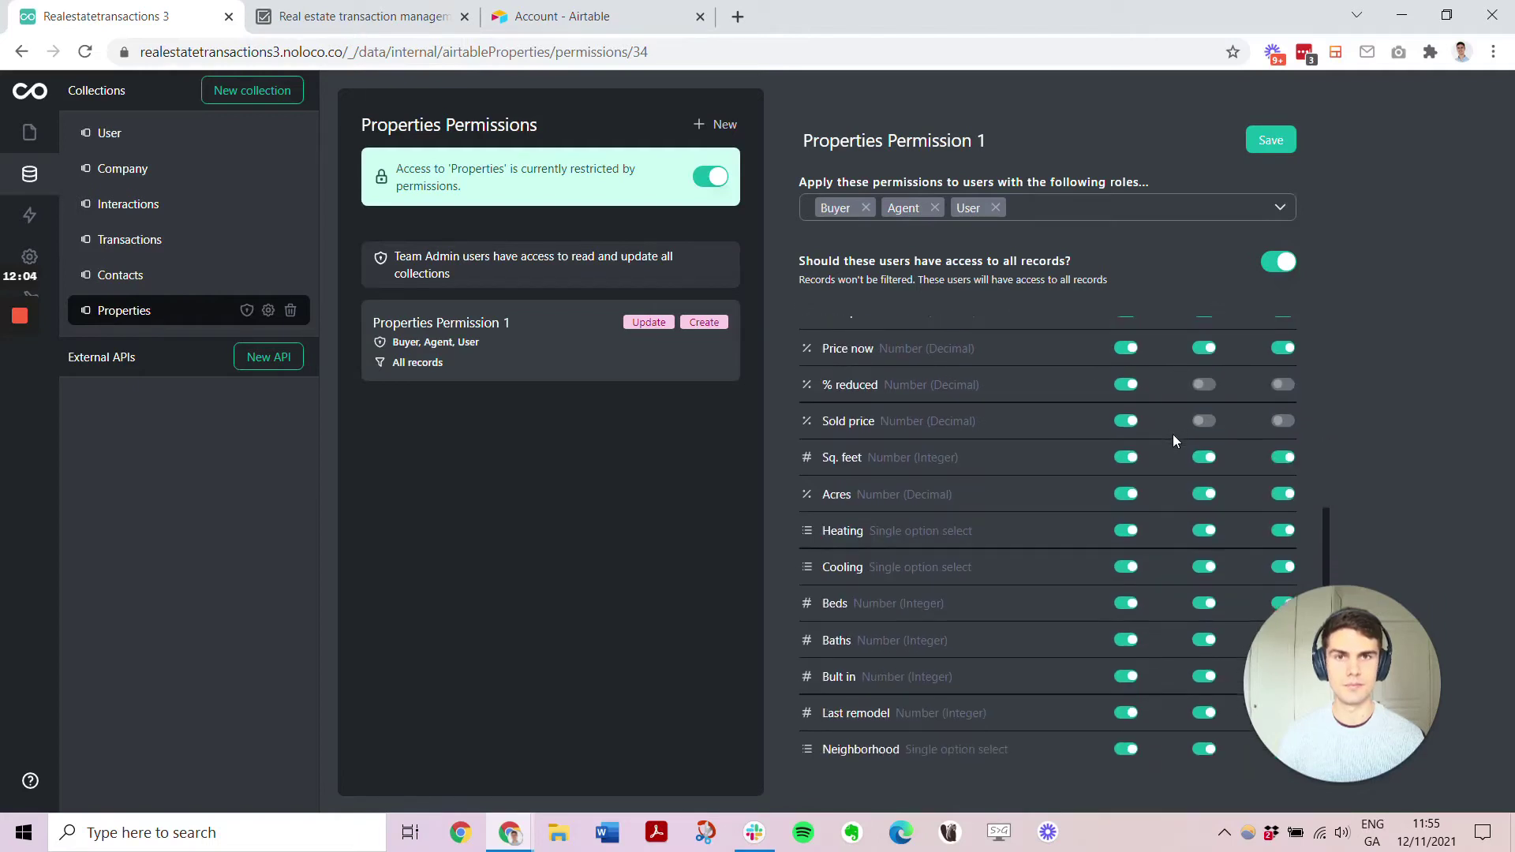
pyautogui.scroll(6, 1175, 440)
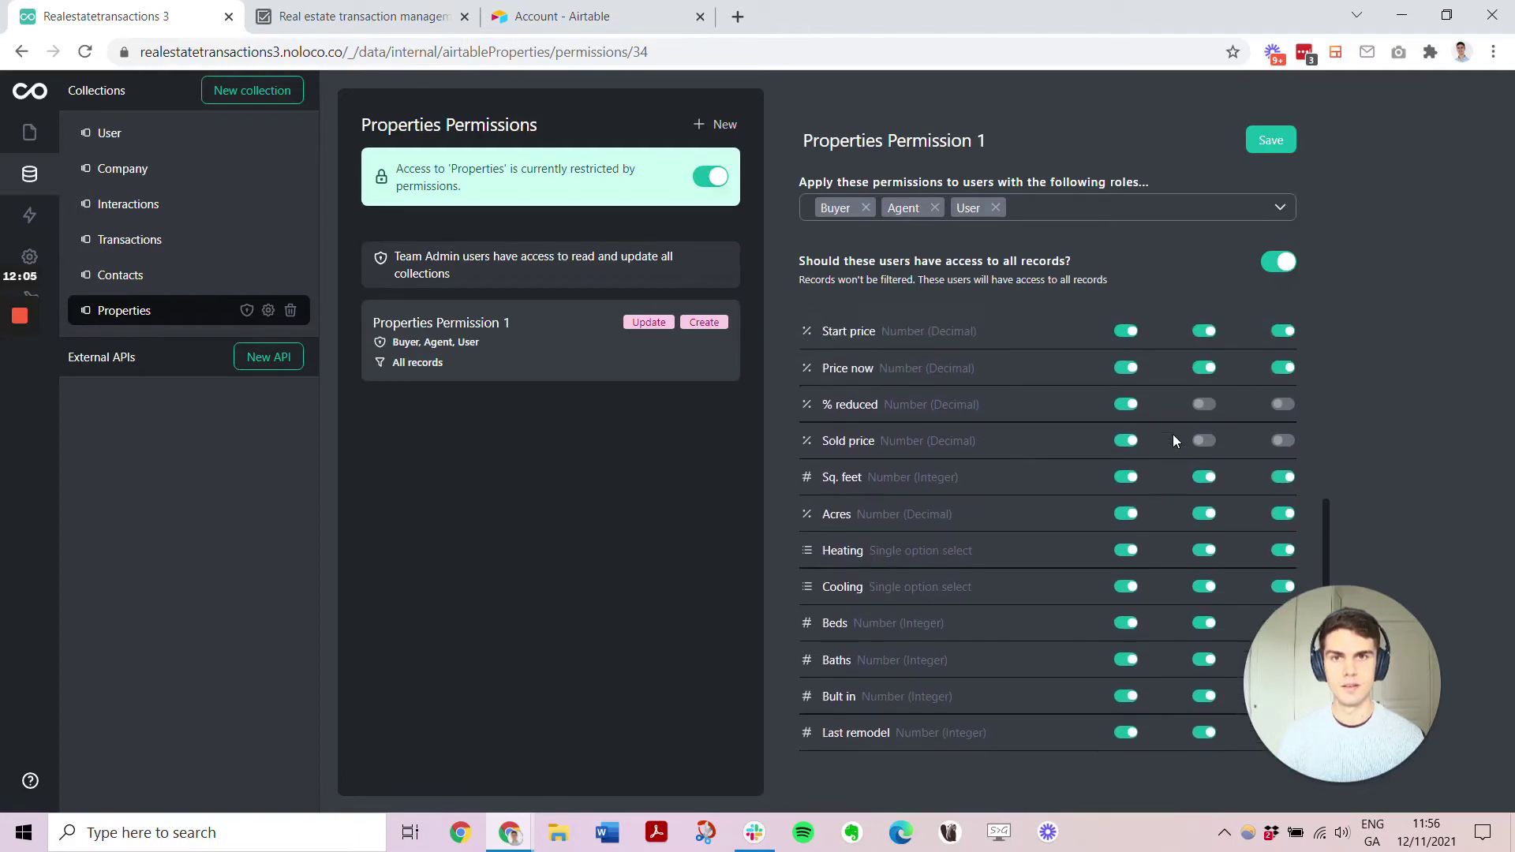
# Rename the first rule to Agents, keep only the Agent role, disable Create, and save
pyautogui.click(884, 142)
pyautogui.hotkey('ctrl', 'a')
pyautogui.write('Agent')
pyautogui.click(1044, 158)
pyautogui.click(865, 208)
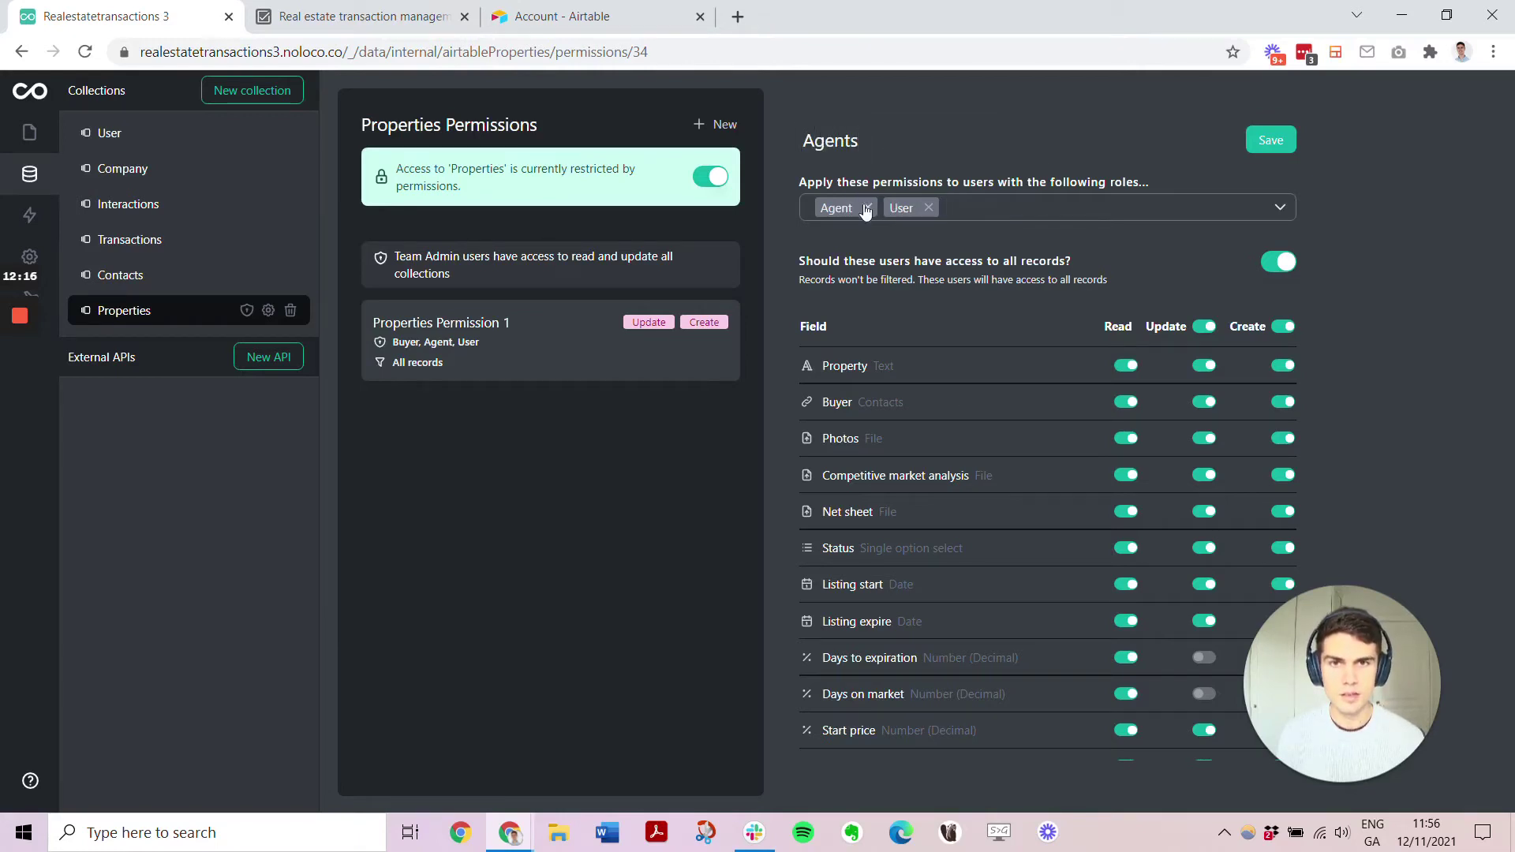
pyautogui.click(928, 207)
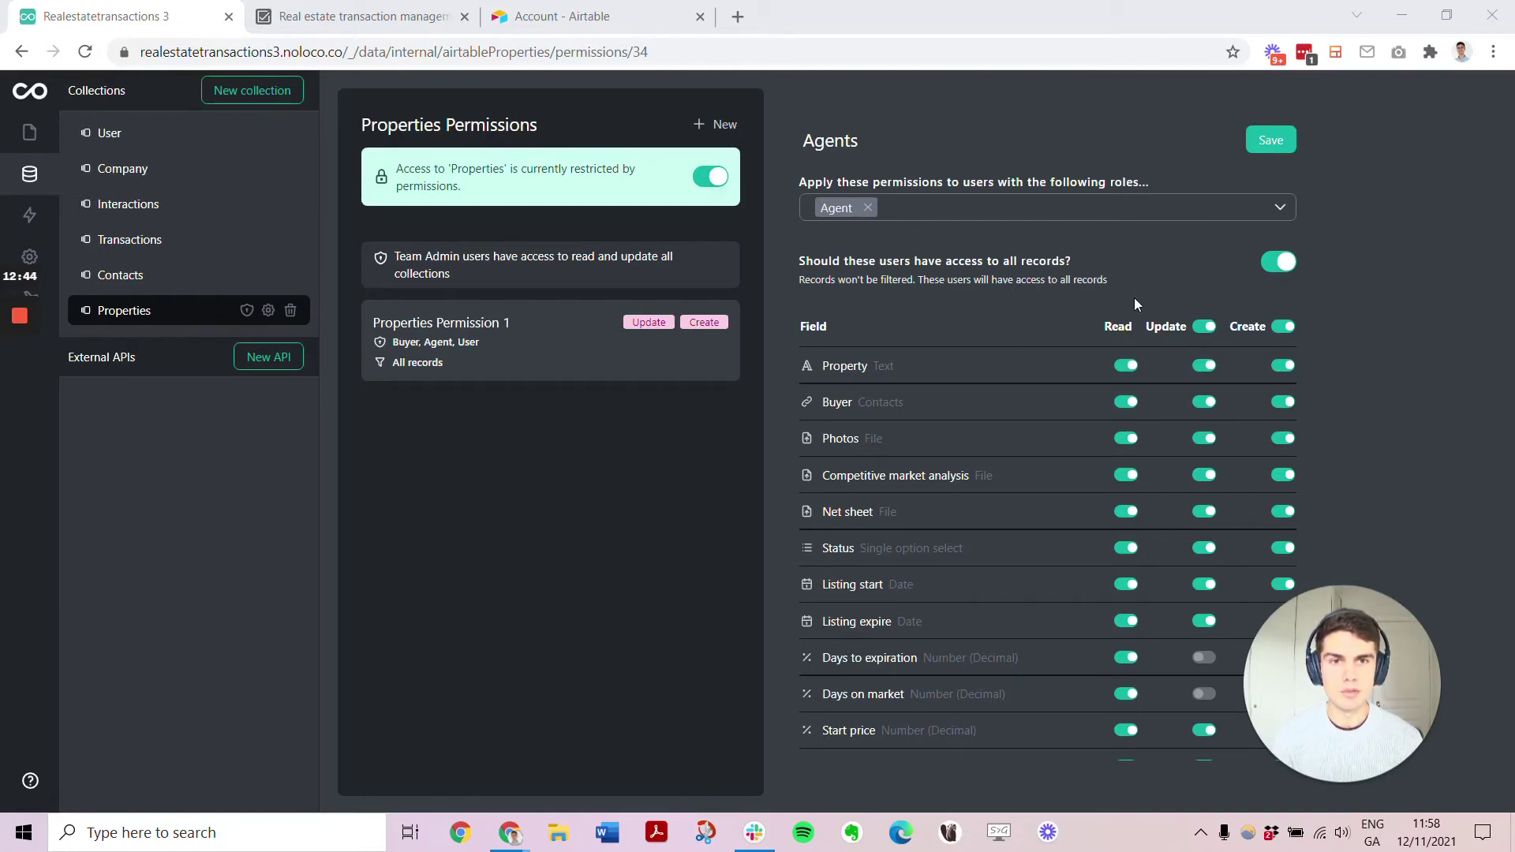
pyautogui.click(1283, 326)
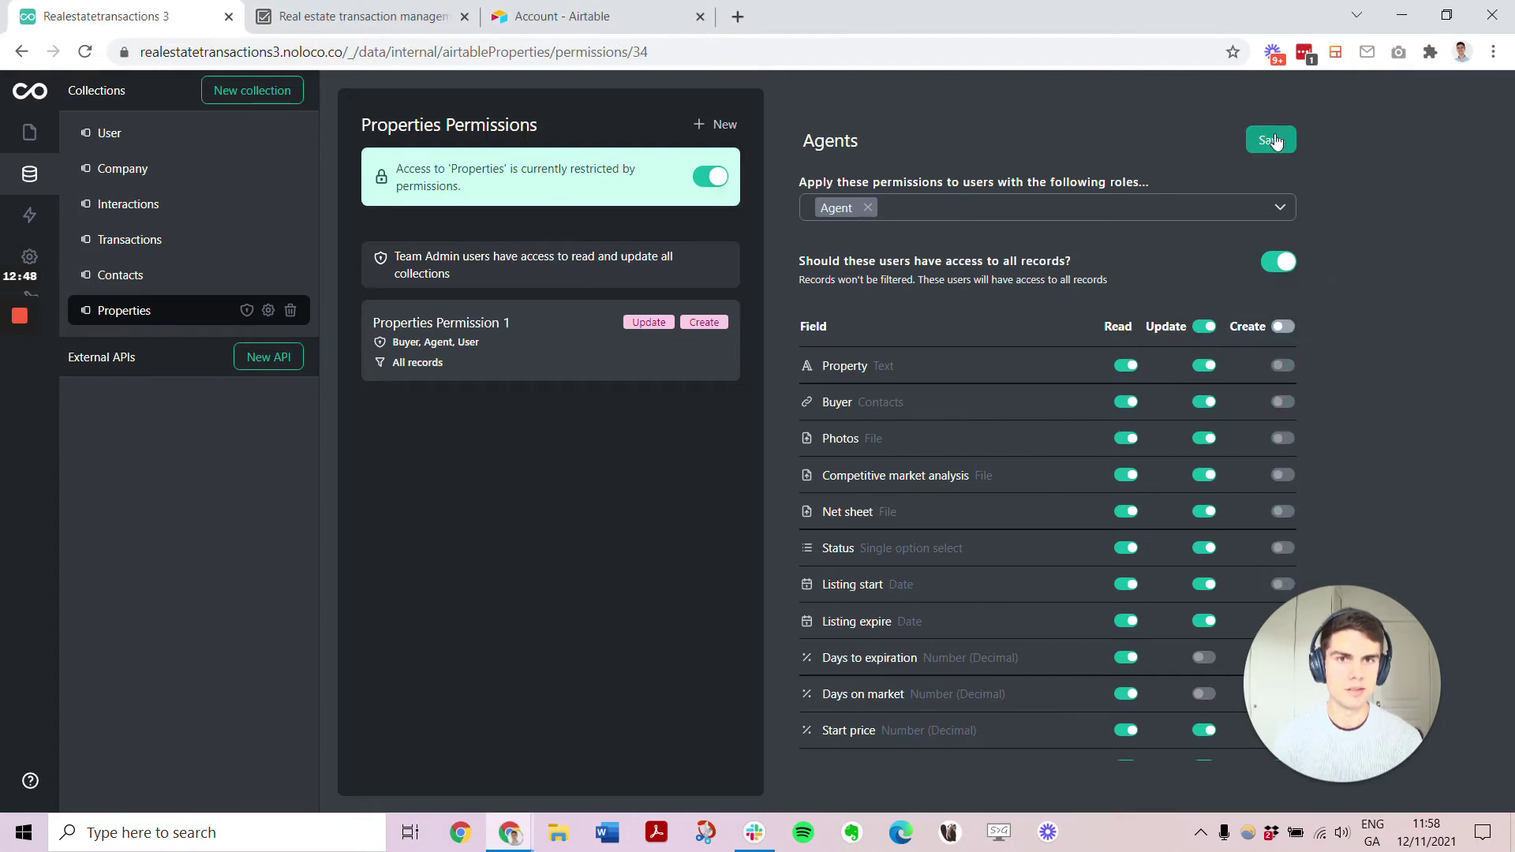
pyautogui.click(1274, 140)
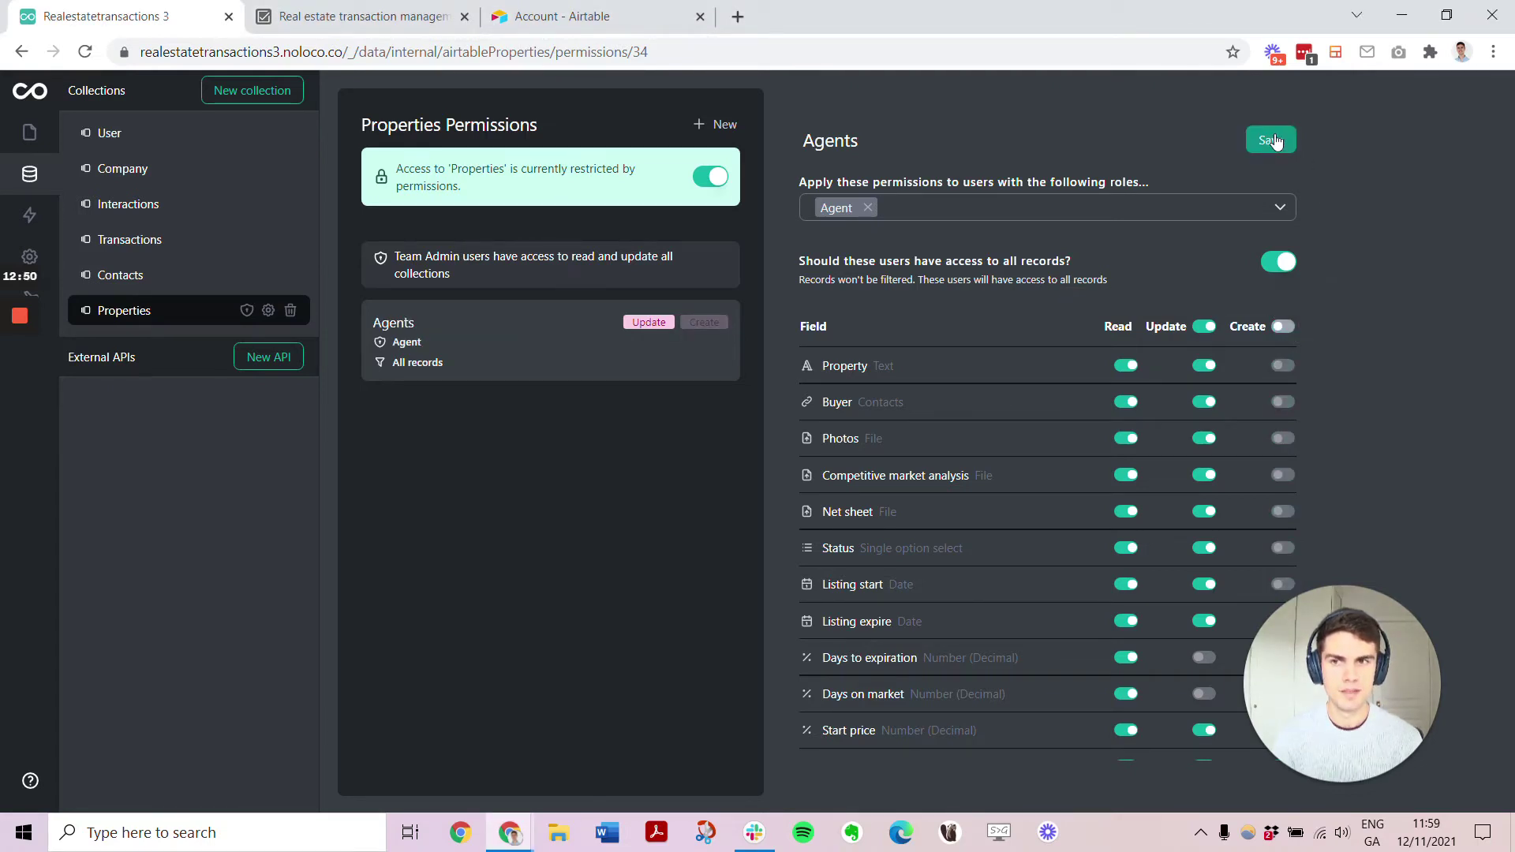
# Add a second permission rule that applies only to the Buyer role
pyautogui.click(708, 129)
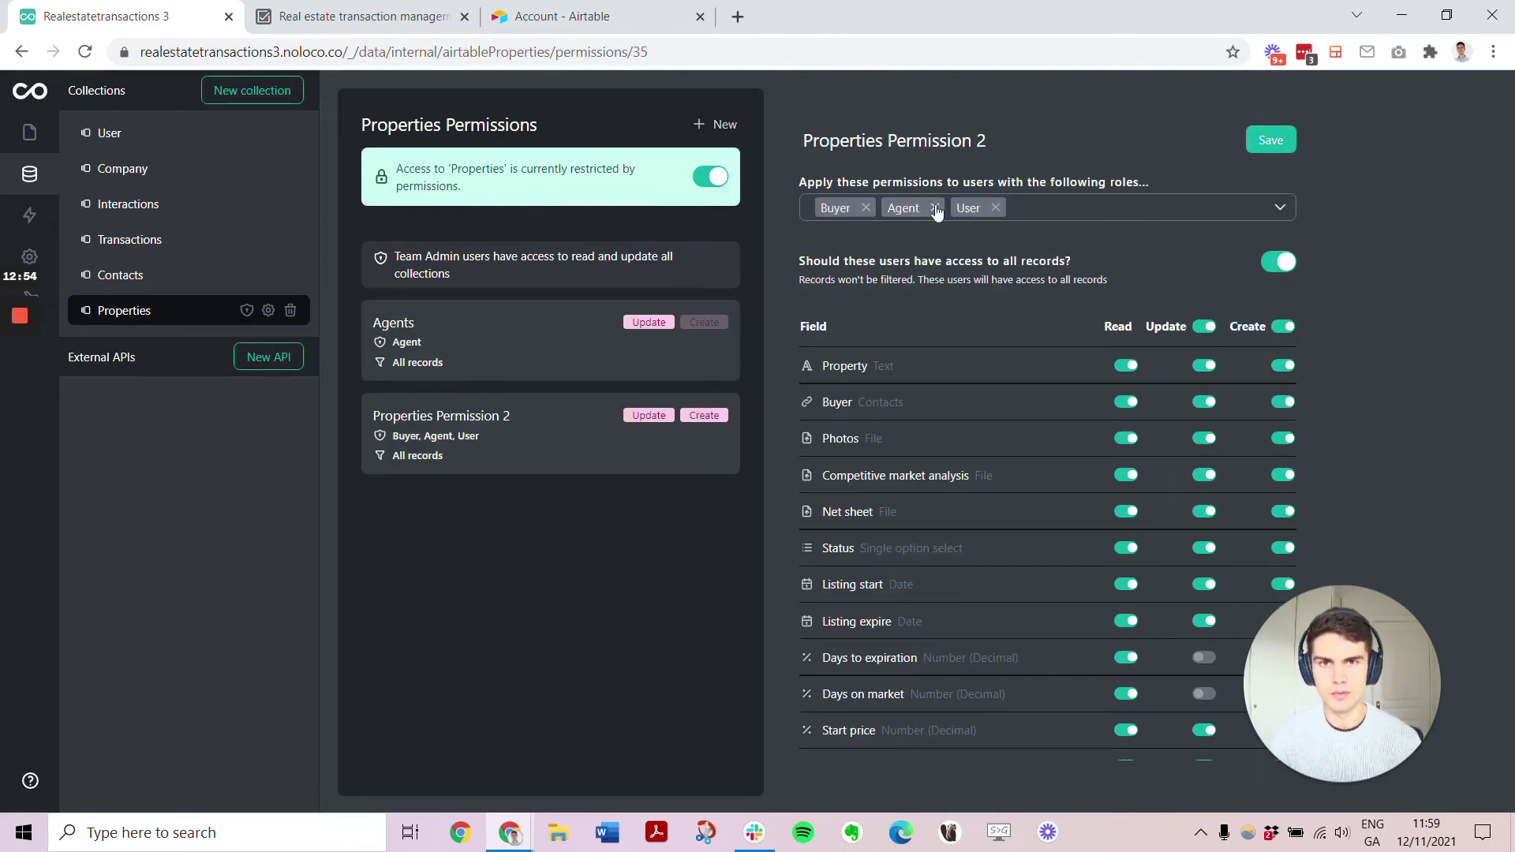
pyautogui.rightClick(938, 208)
pyautogui.click(938, 208)
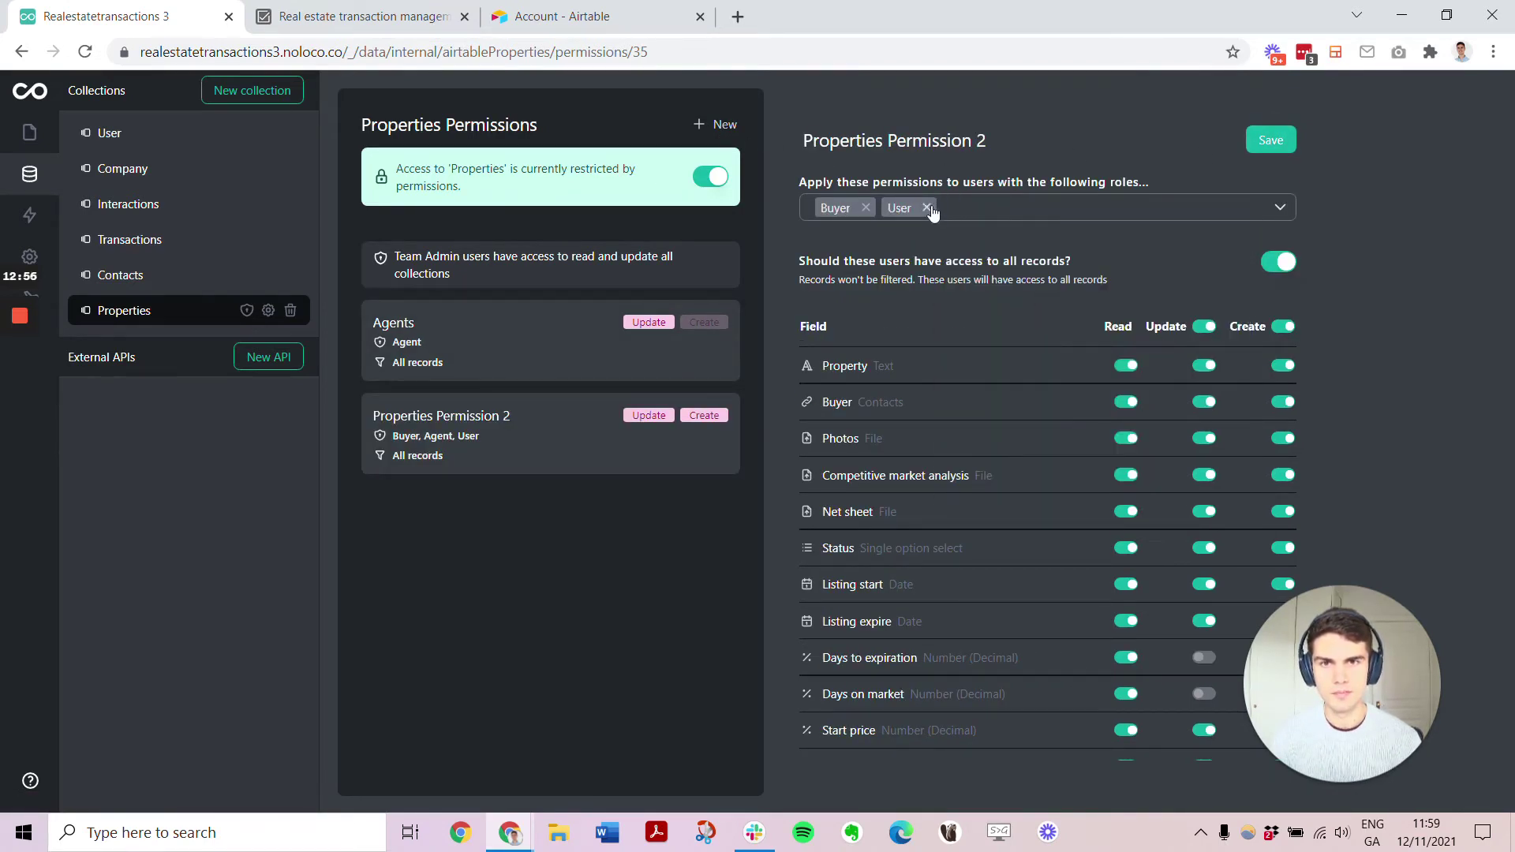
pyautogui.click(931, 207)
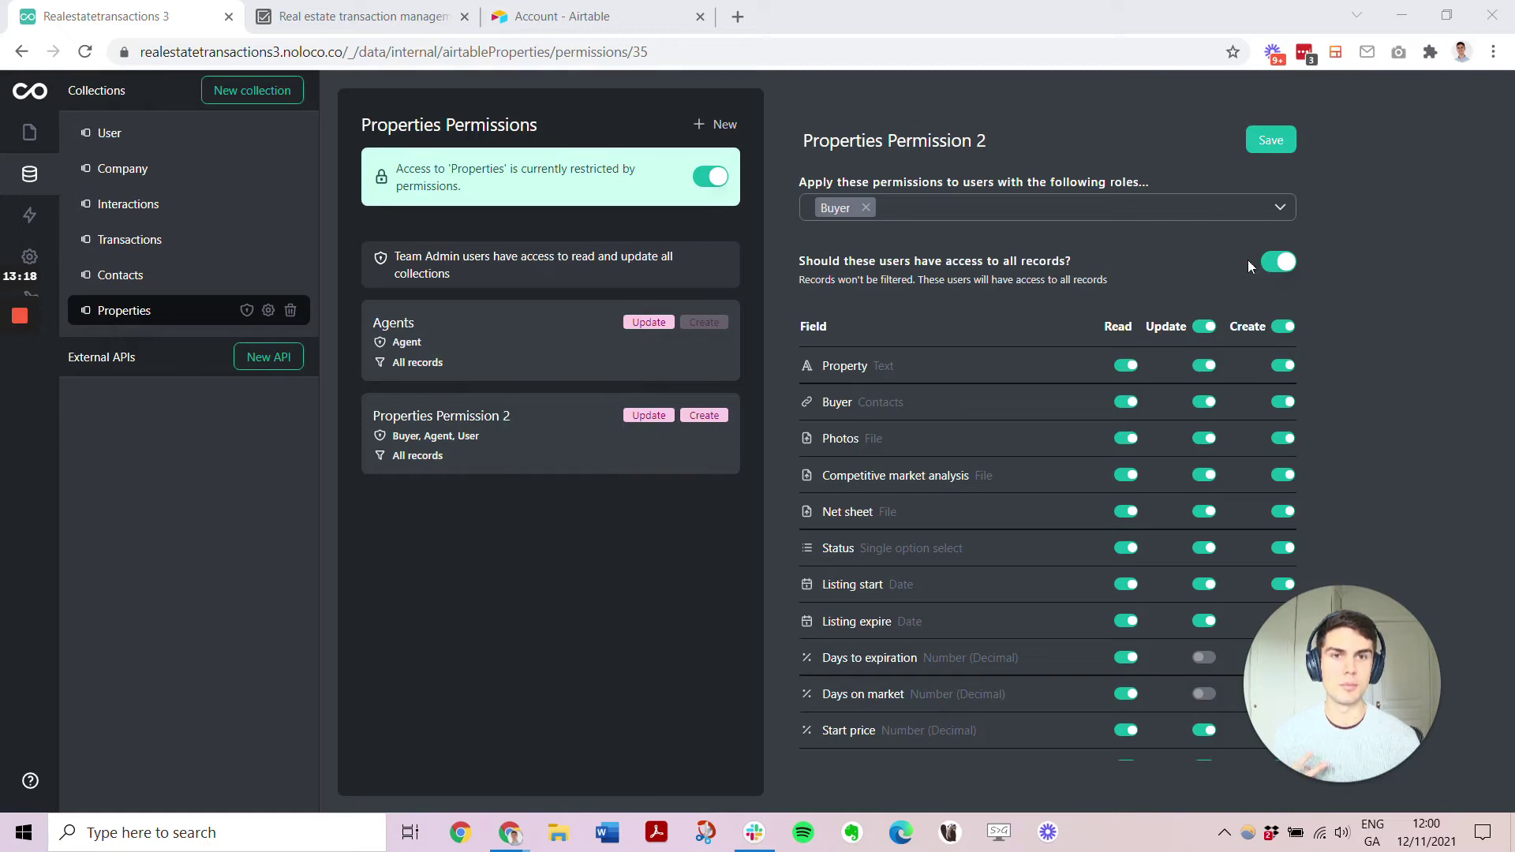
# Restrict buyers to records whose Buyer field matches the user's Contact
pyautogui.click(1278, 265)
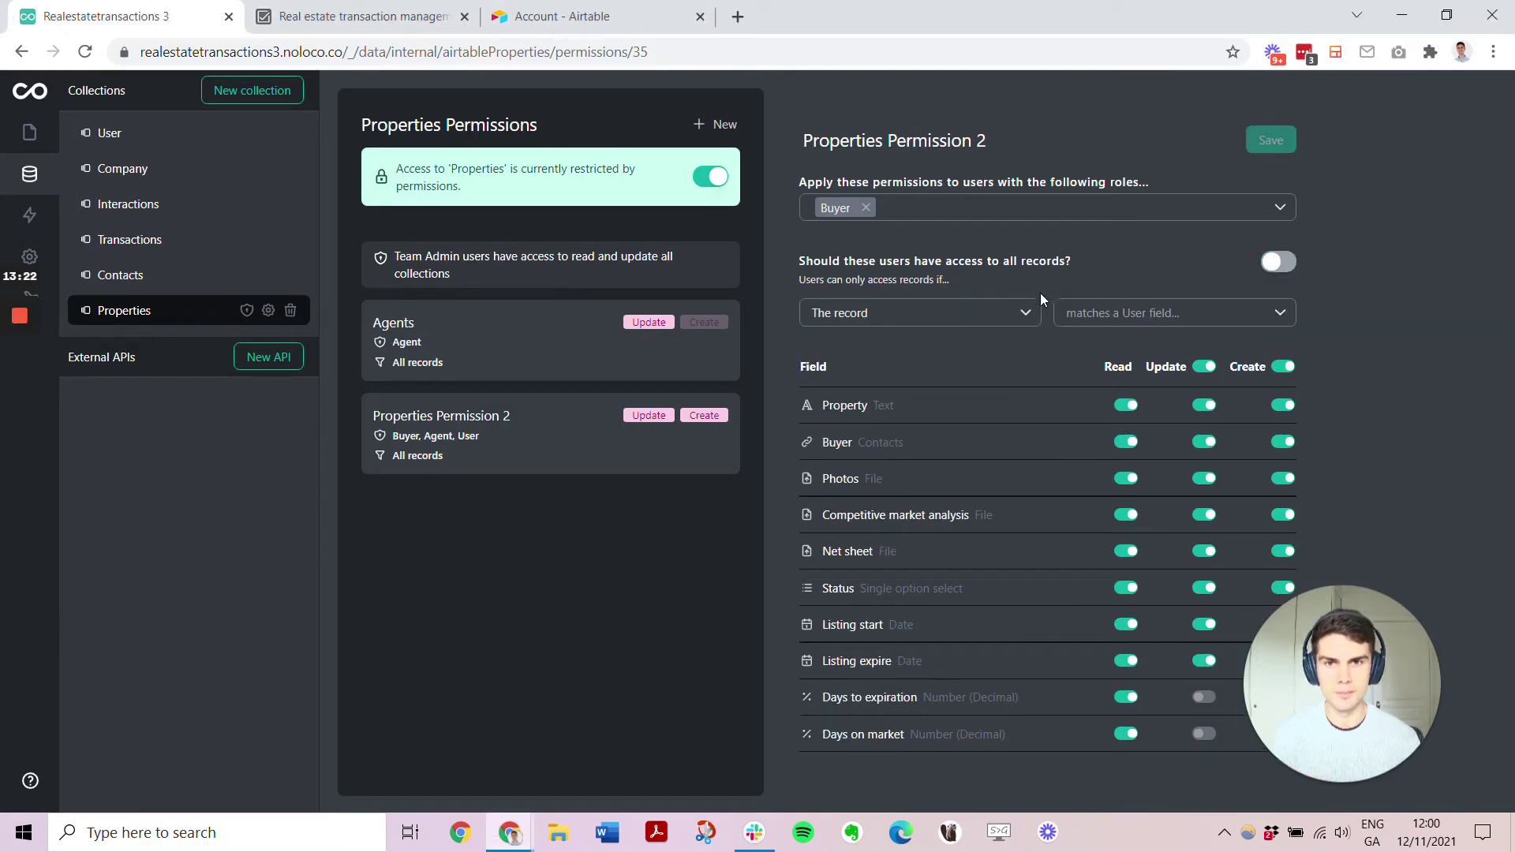
pyautogui.click(993, 314)
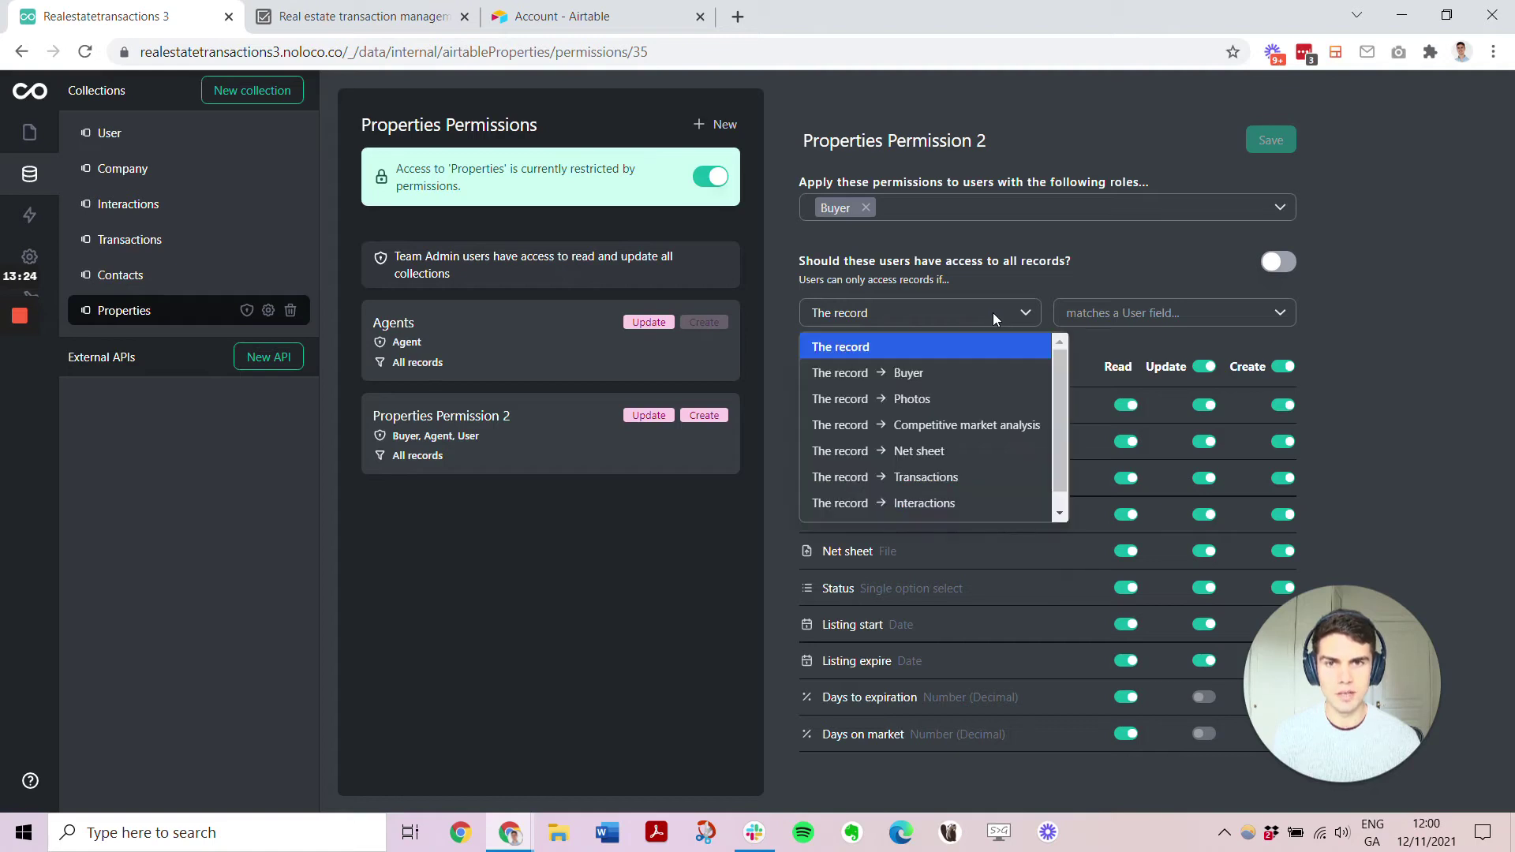
pyautogui.click(982, 372)
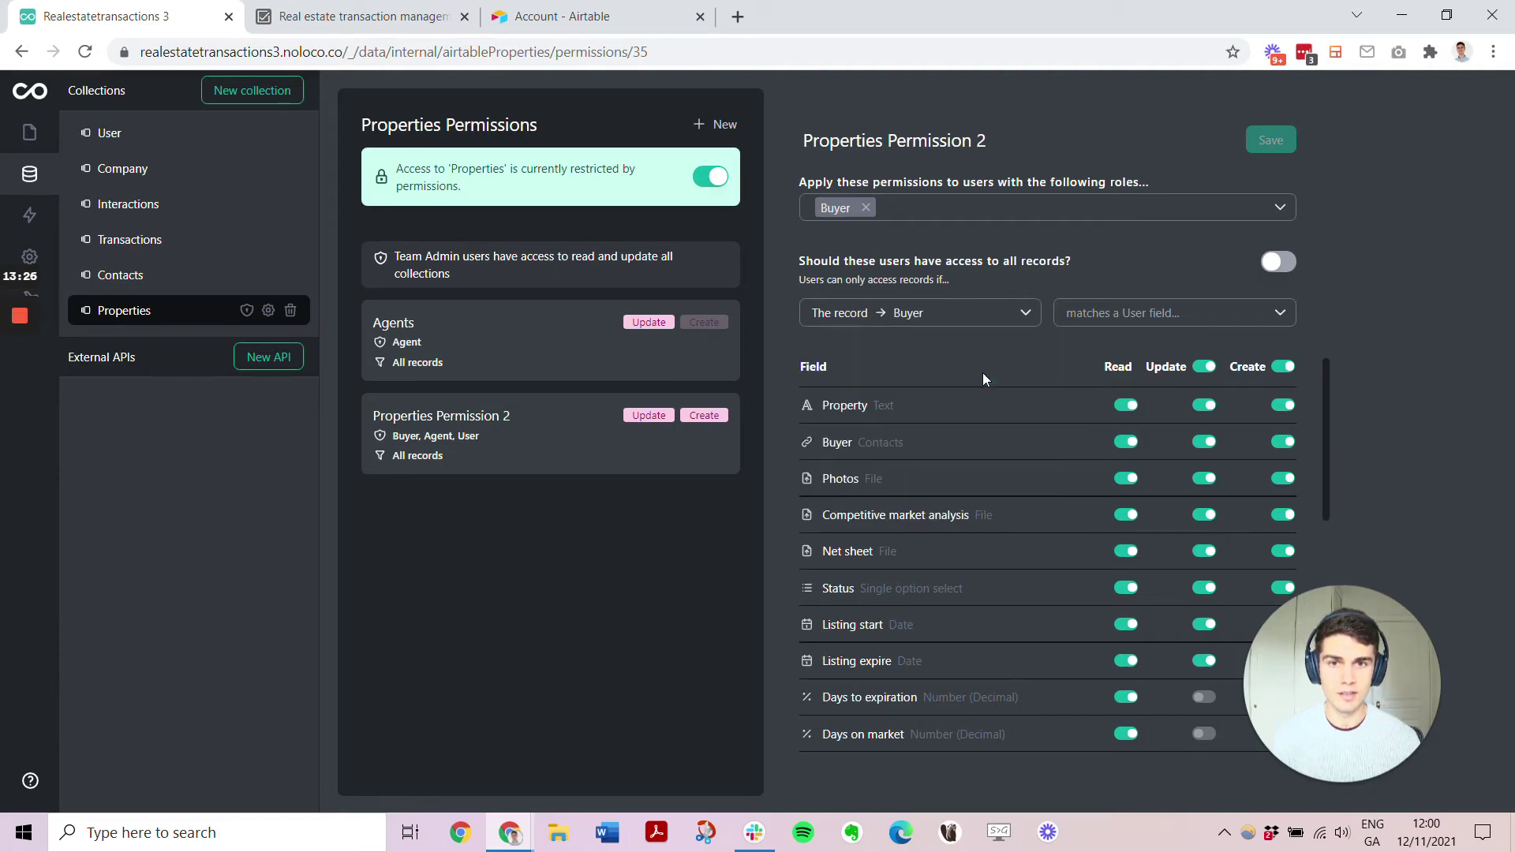
pyautogui.click(1129, 319)
pyautogui.click(1135, 339)
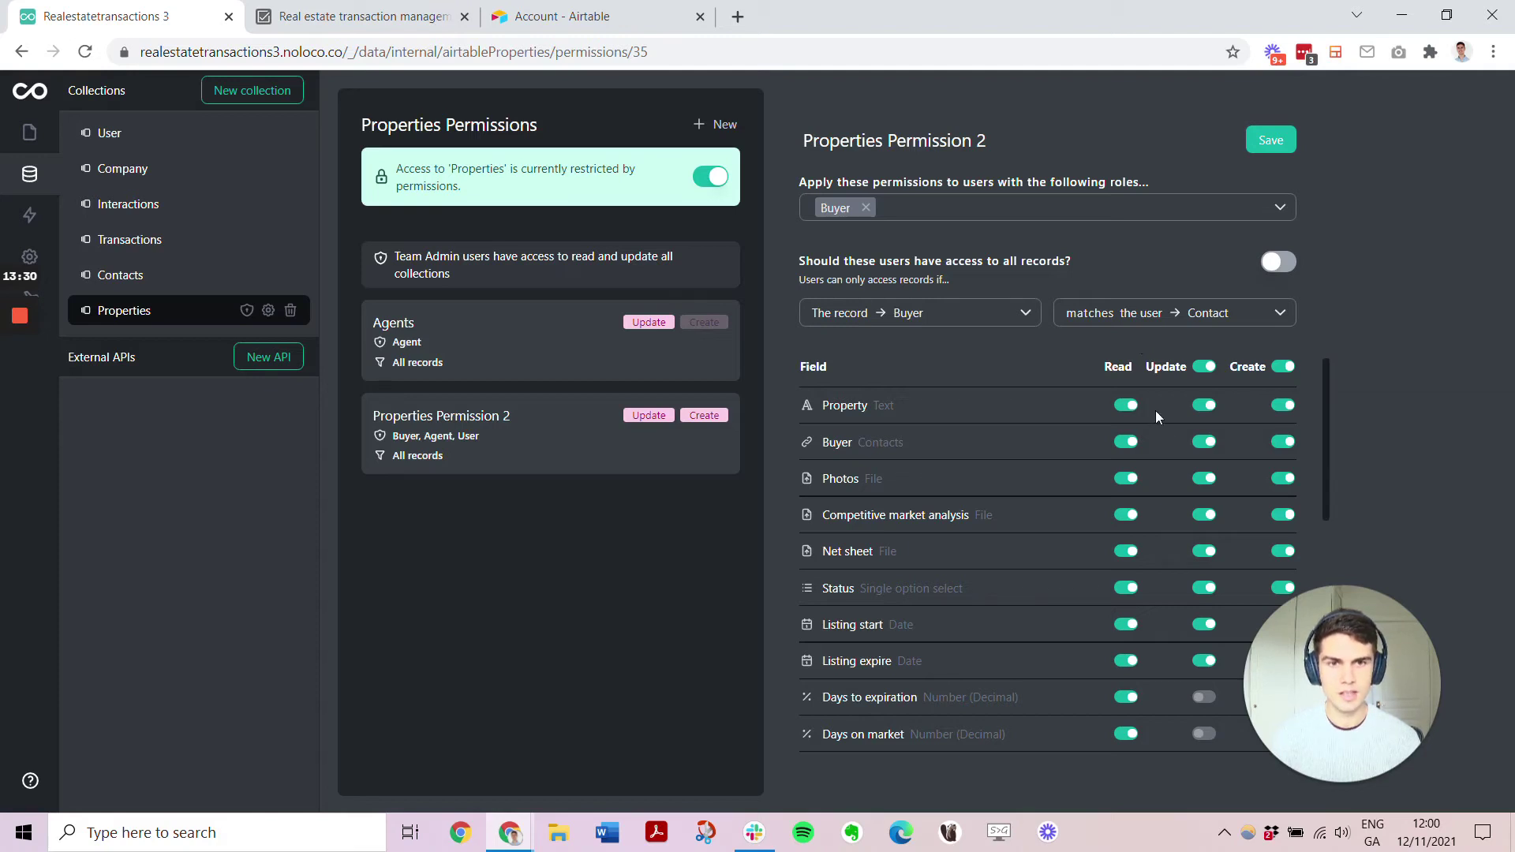
pyautogui.scroll(-3, 1168, 456)
pyautogui.scroll(-4, 1168, 456)
pyautogui.scroll(8, 1168, 456)
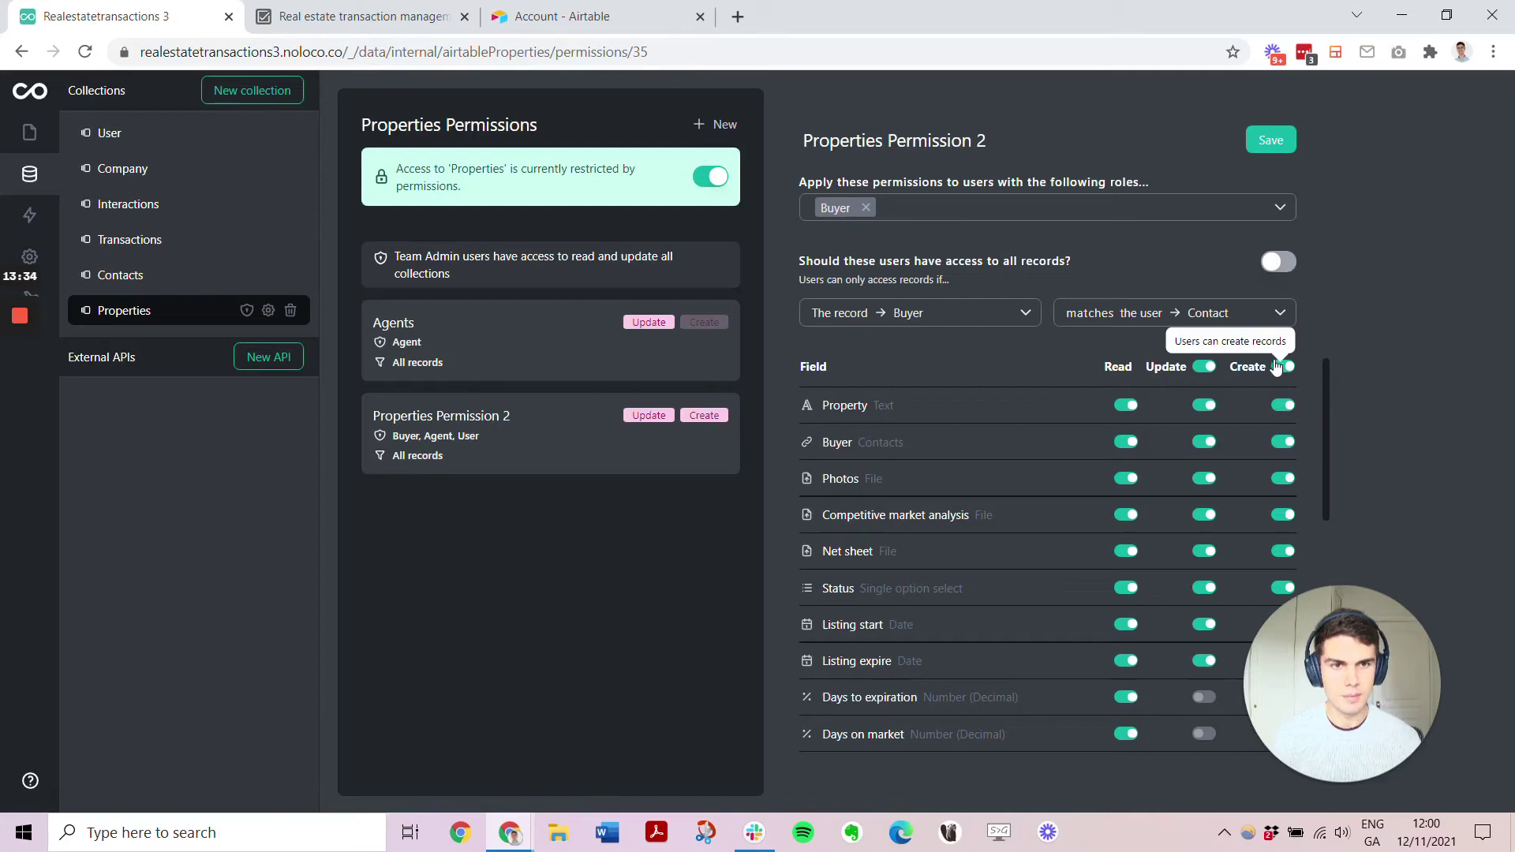
# Disable Create and hide the Competitive market analysis field for buyers, then save
pyautogui.click(1283, 366)
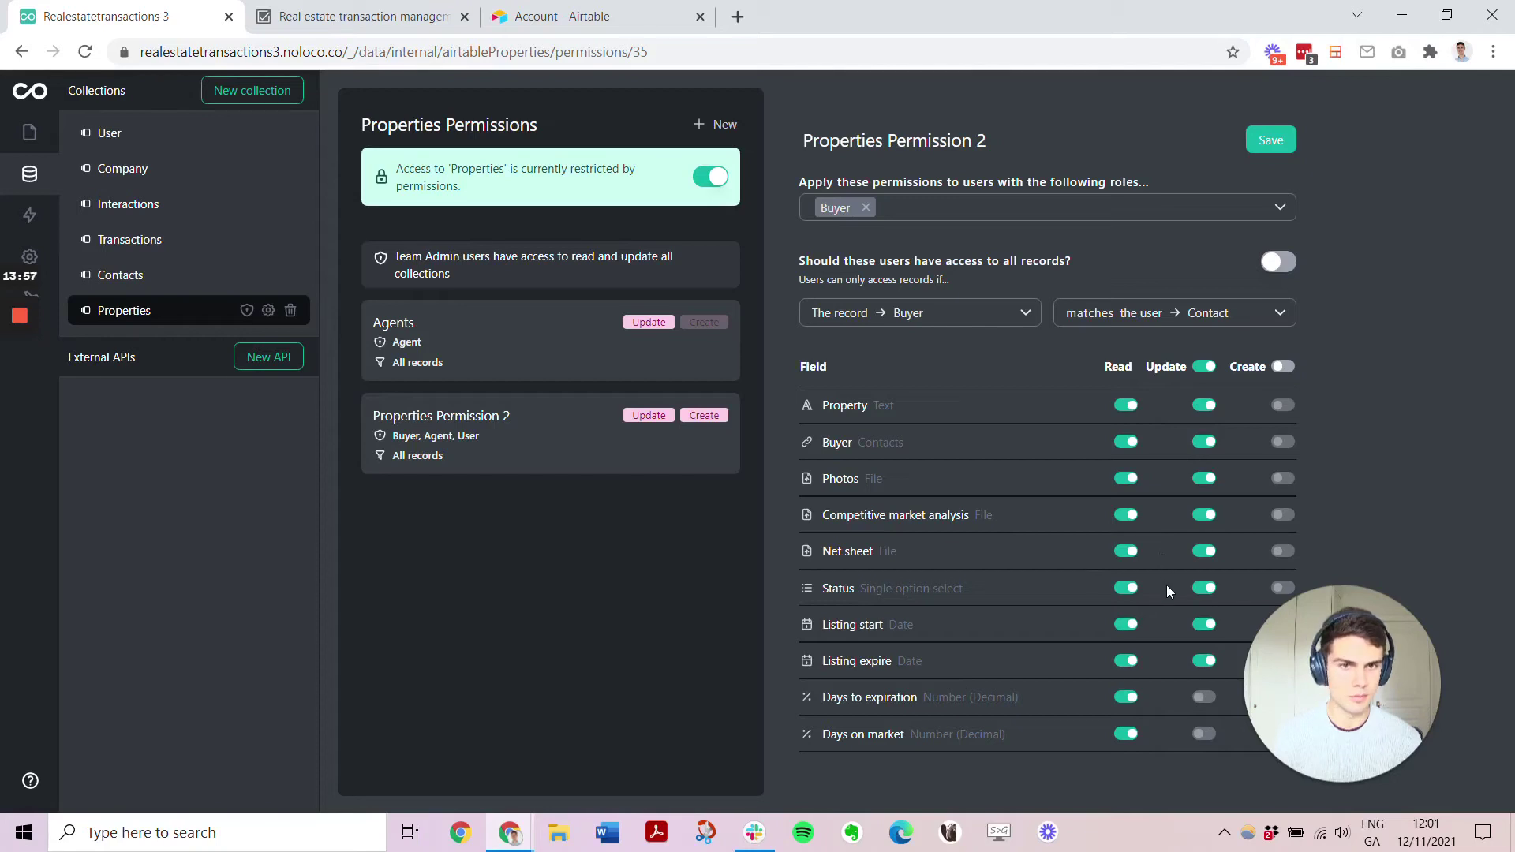
pyautogui.click(1129, 516)
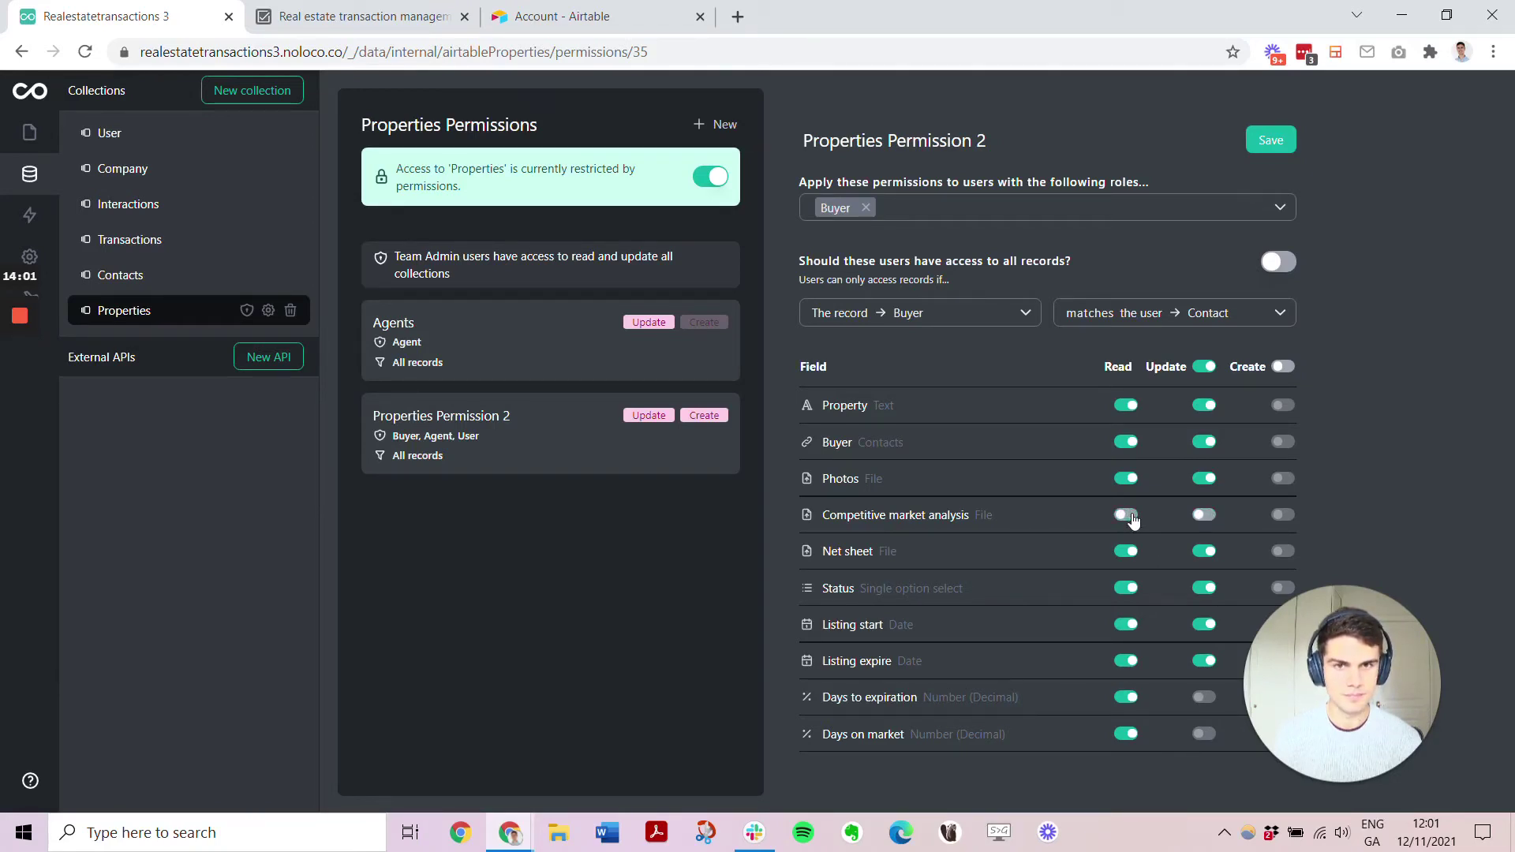
pyautogui.click(1295, 147)
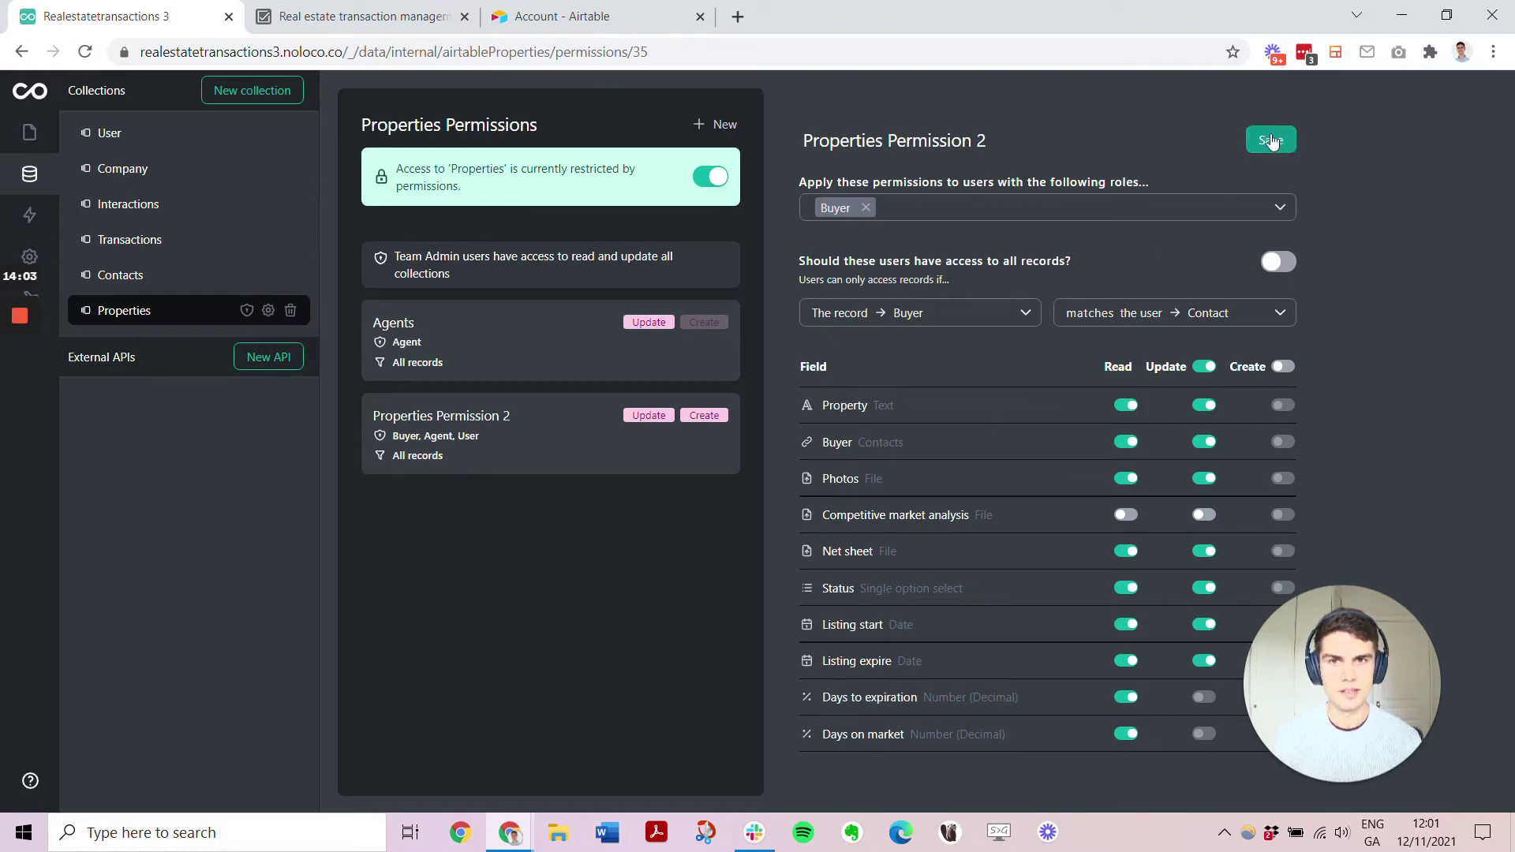
# Rename the second rule to Buyer and save it
pyautogui.click(898, 145)
pyautogui.hotkey('ctrl', 'a')
pyautogui.write('Buyer')
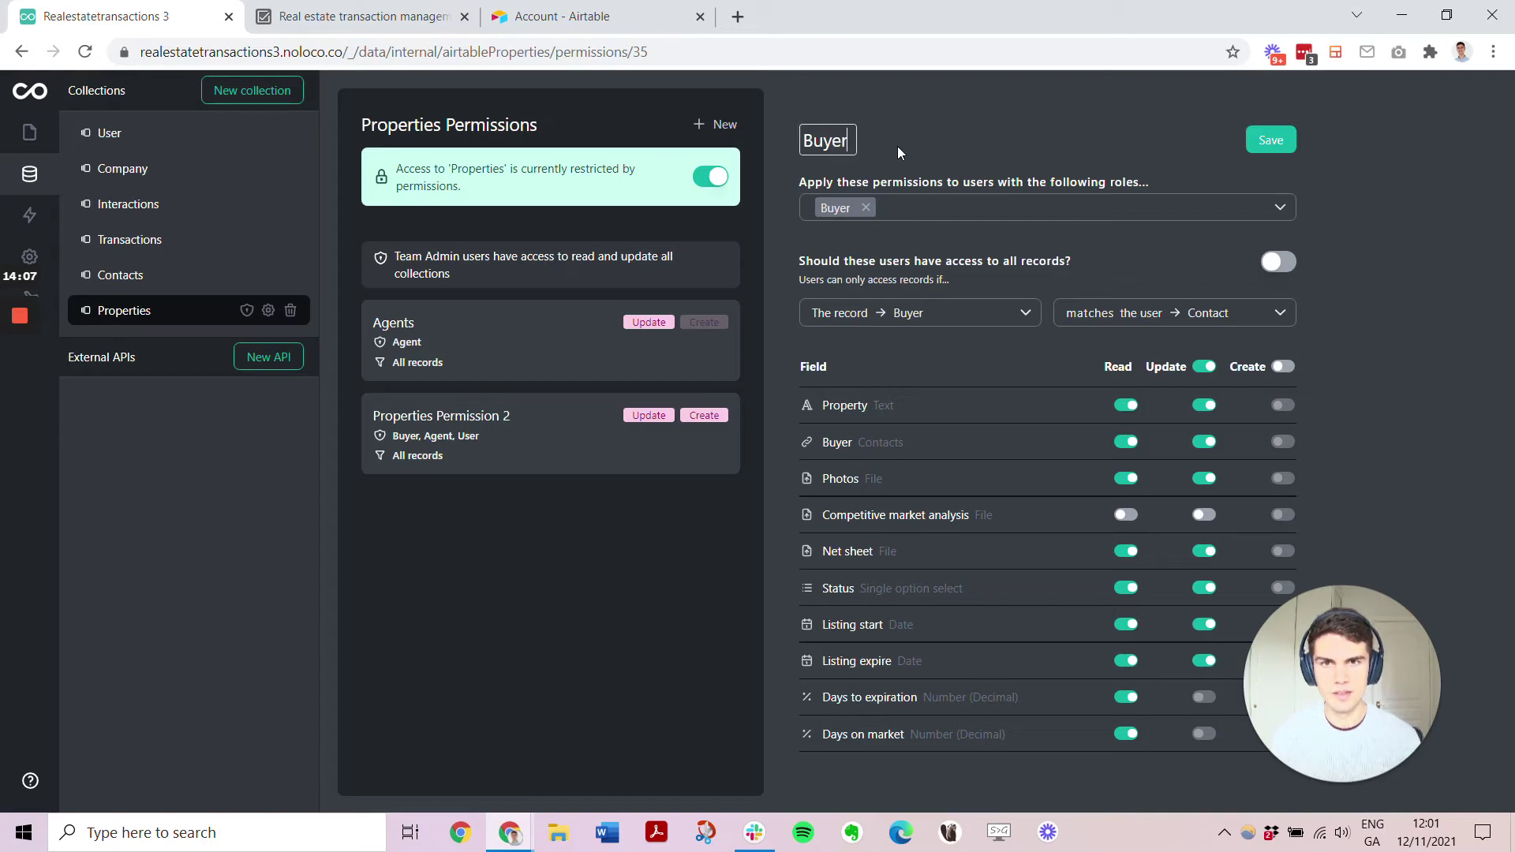
pyautogui.press('Return')
pyautogui.click(1269, 146)
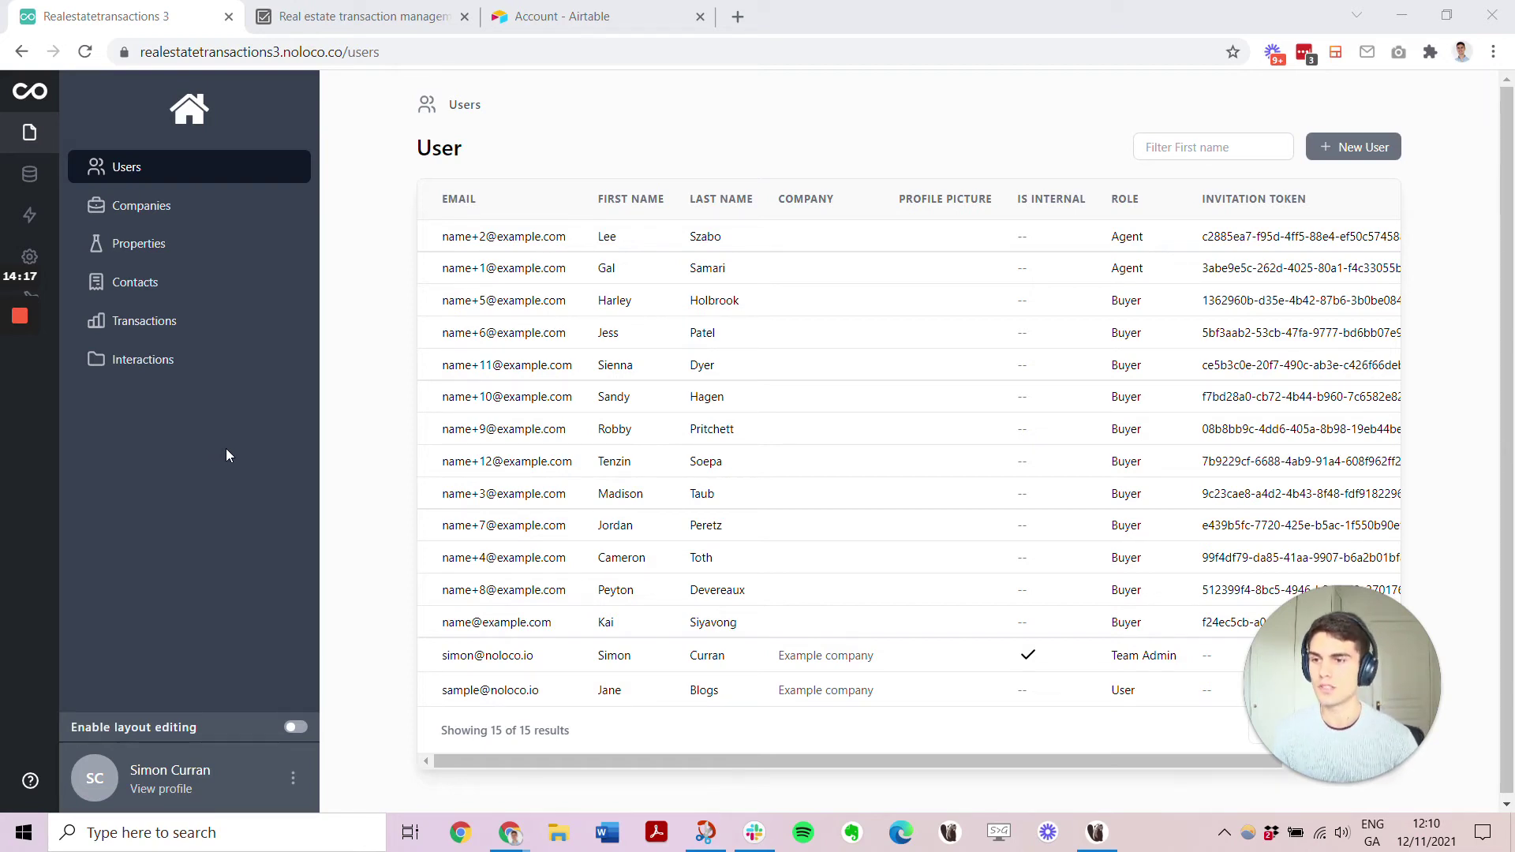
# View the app as the second agent on Active Properties, then stop viewing as them
pyautogui.click(294, 780)
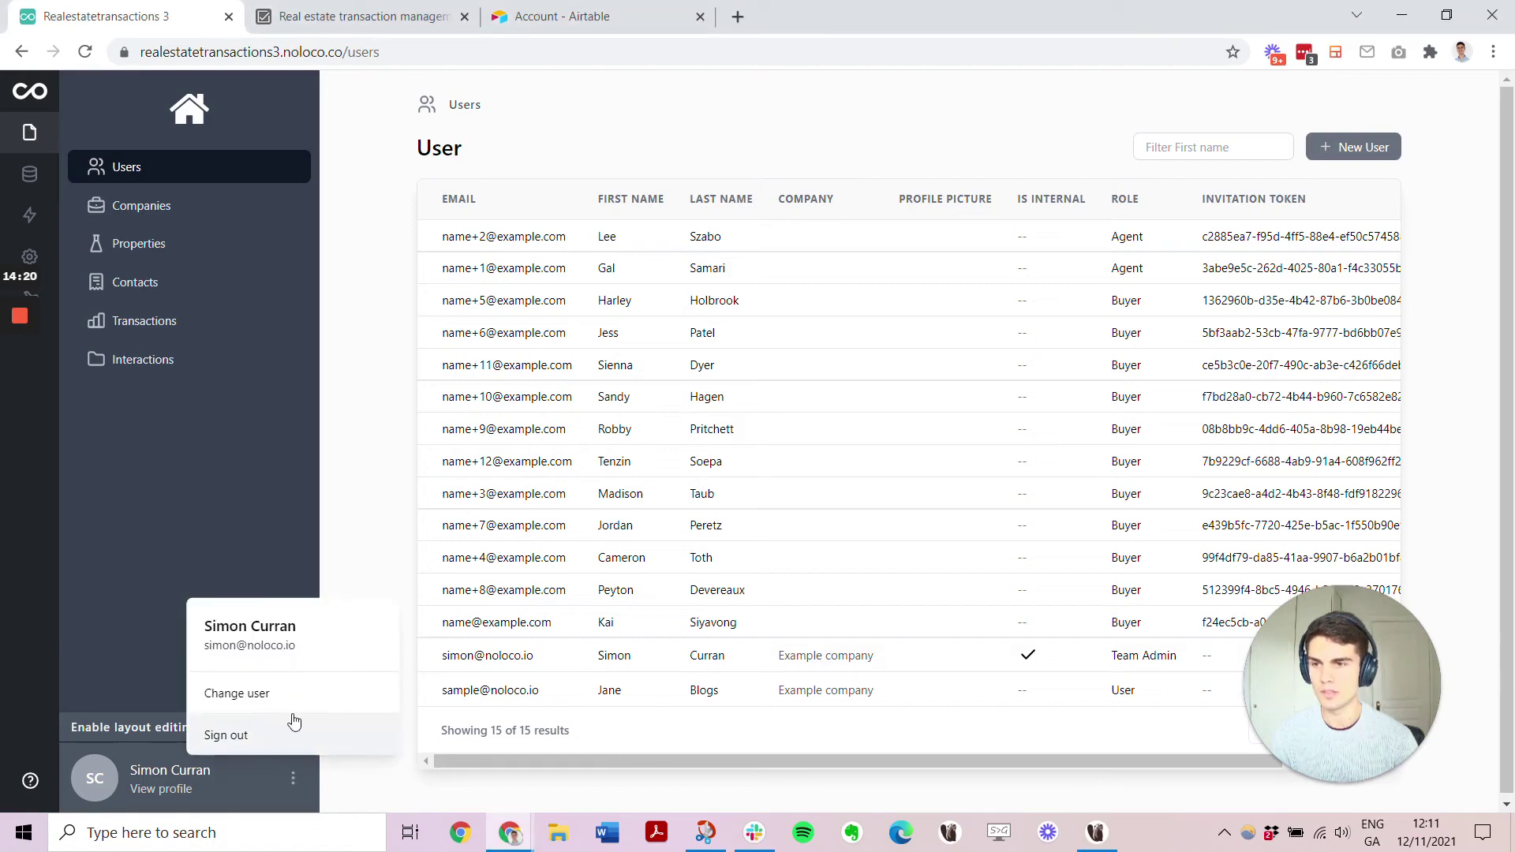
pyautogui.click(271, 693)
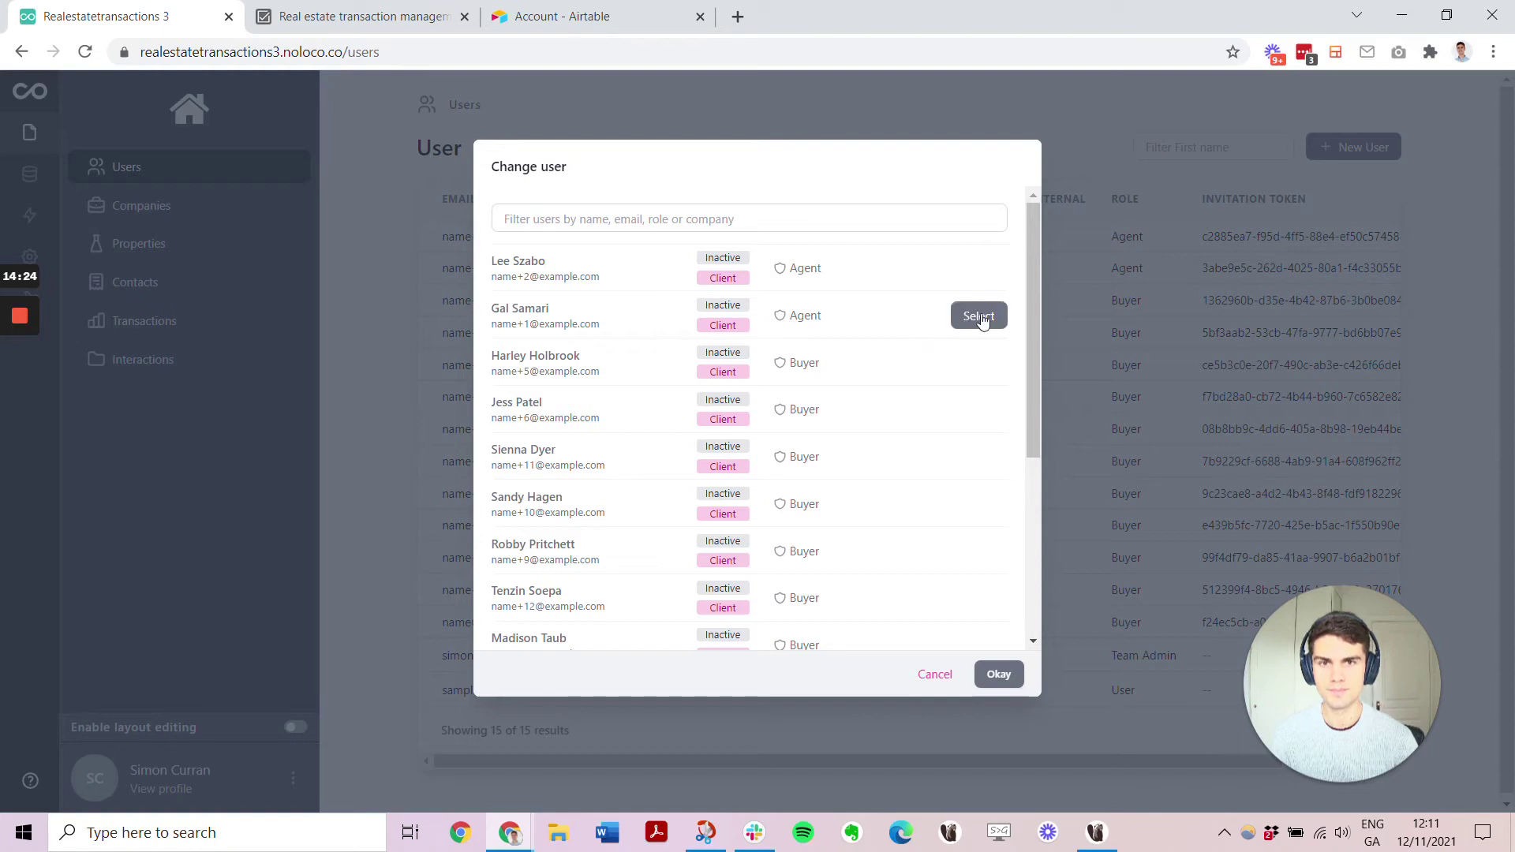
pyautogui.click(979, 317)
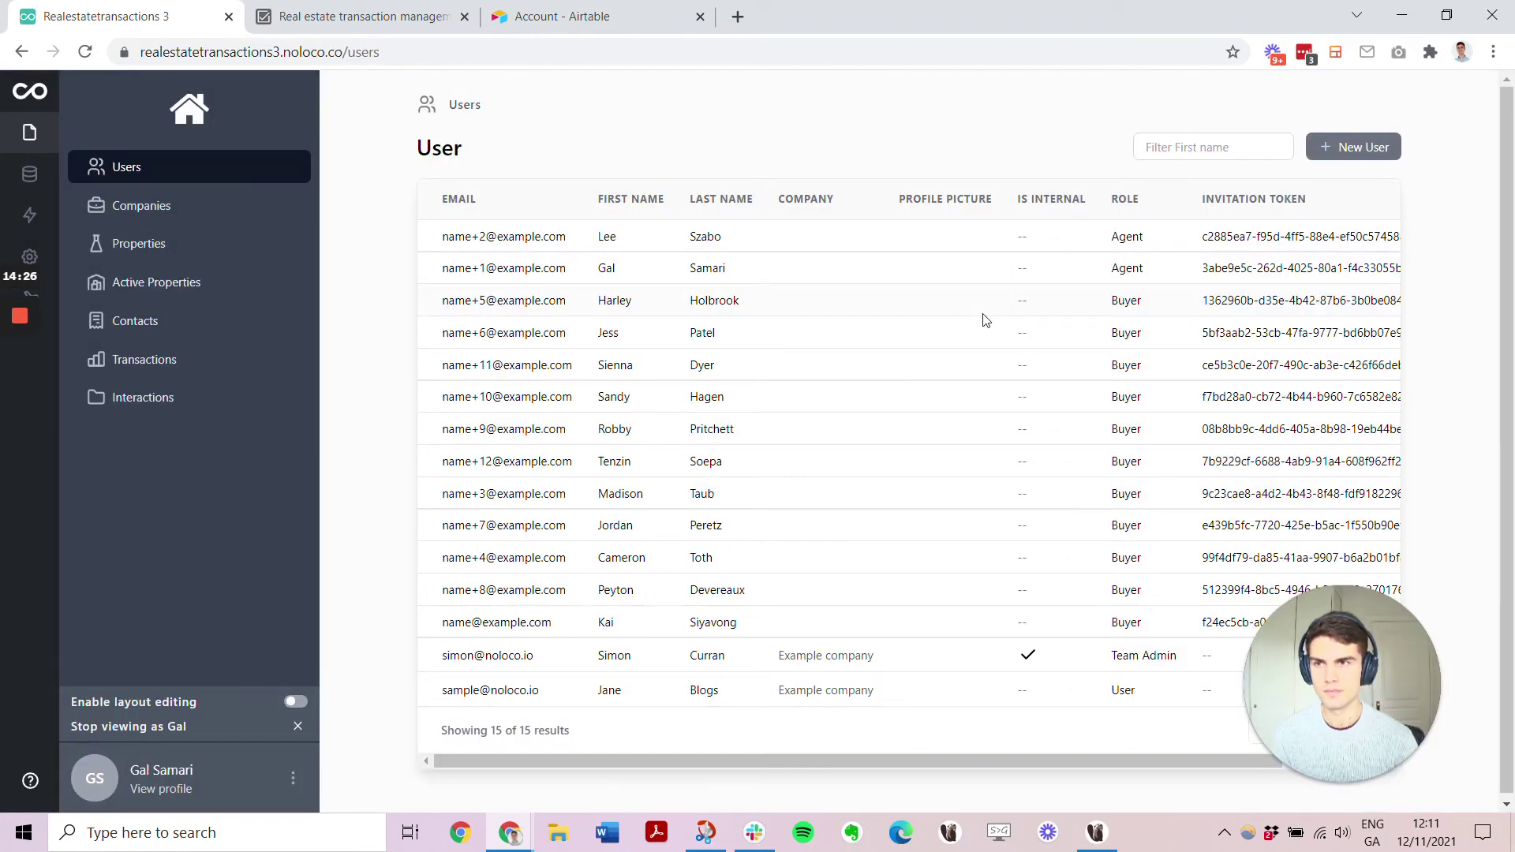
pyautogui.click(168, 290)
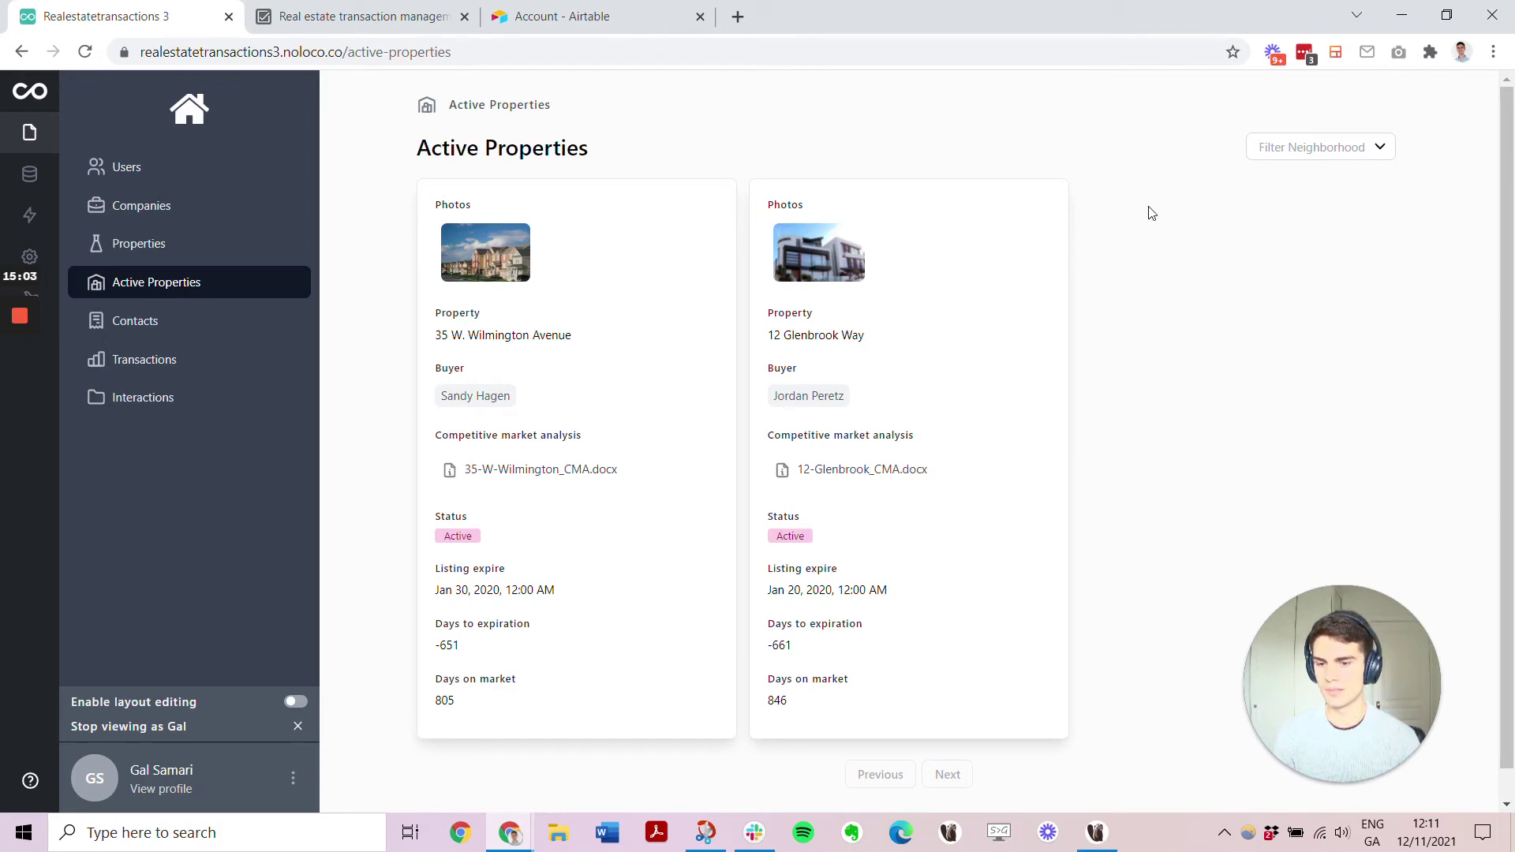
pyautogui.click(298, 728)
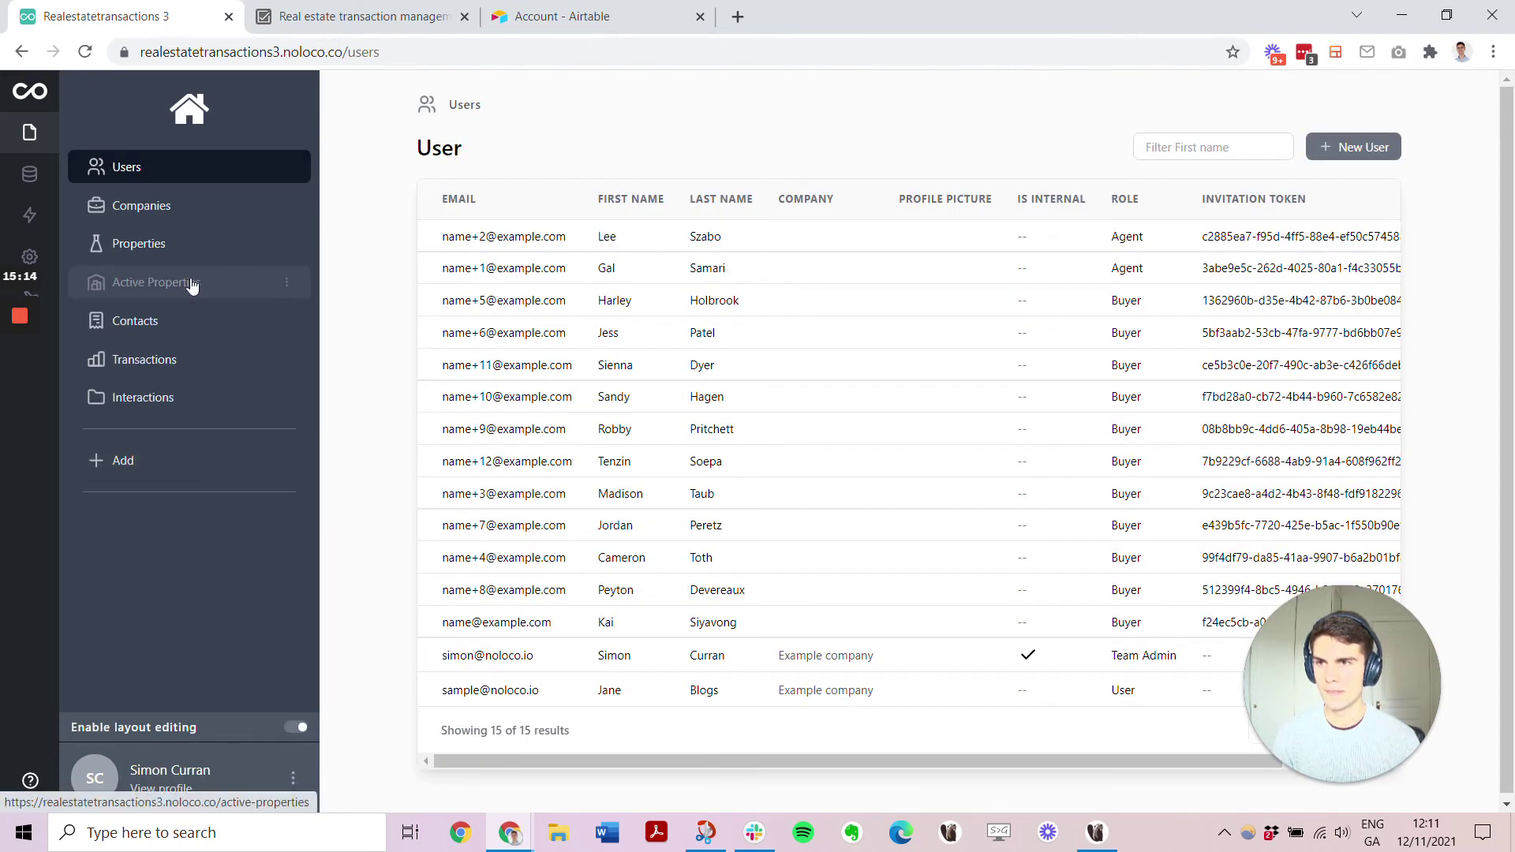
# Open Active Properties, then preview the app as a buyer on the Properties page
pyautogui.click(192, 284)
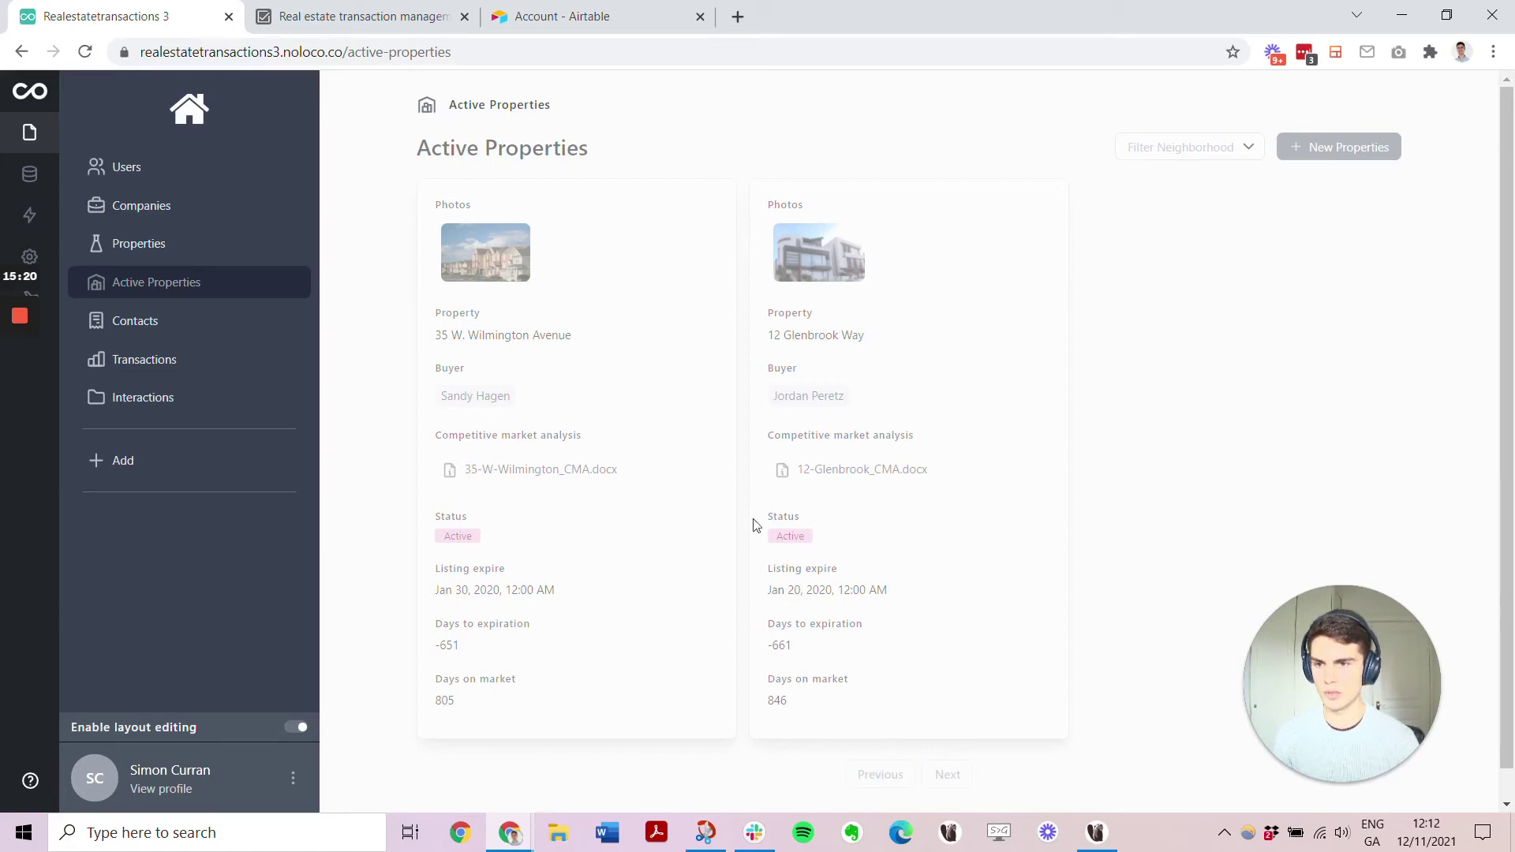
pyautogui.click(293, 778)
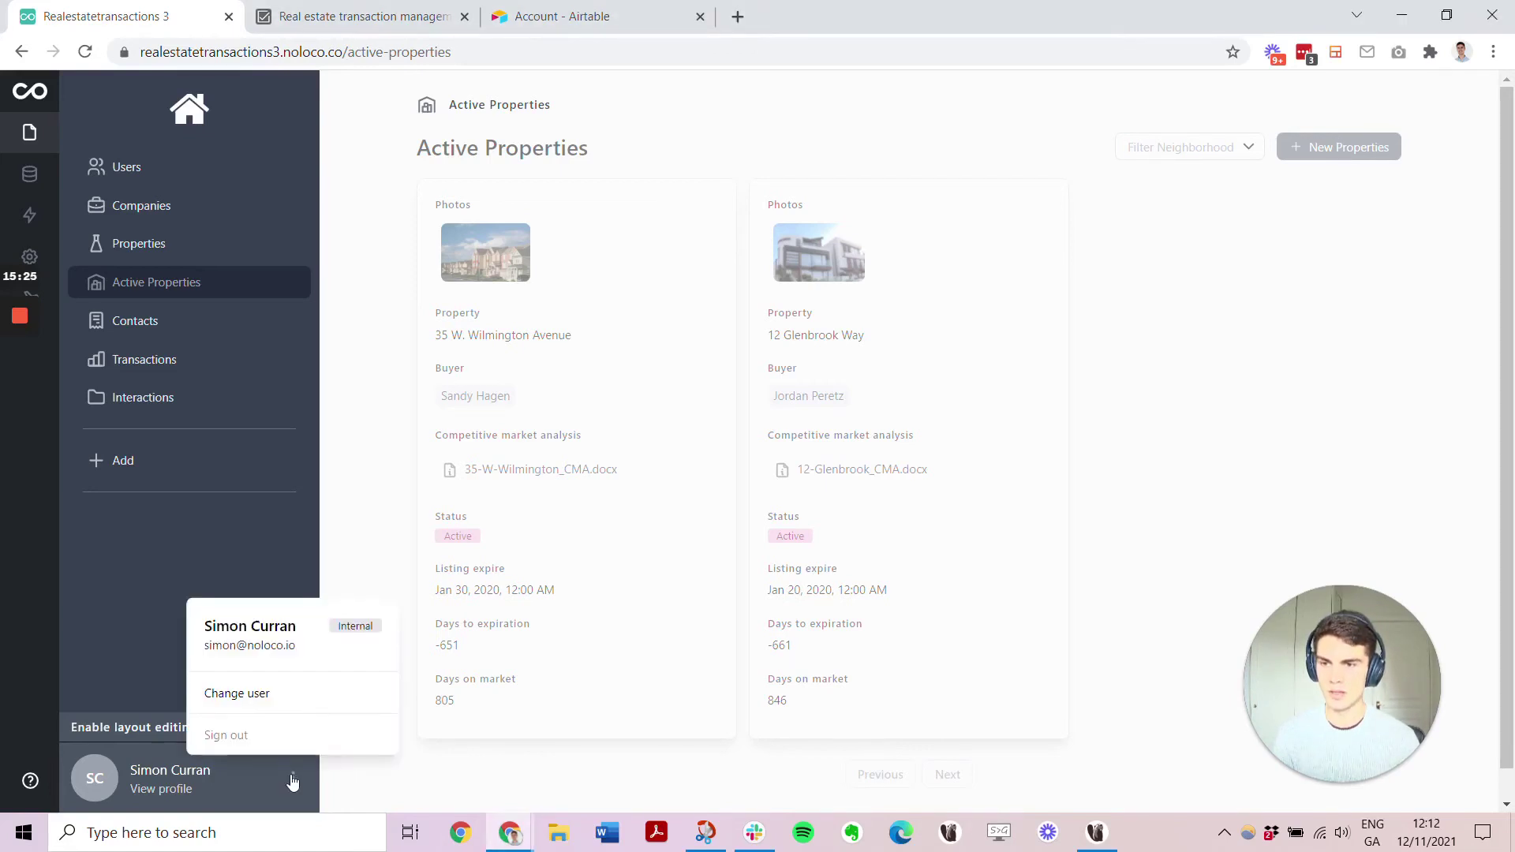
pyautogui.click(265, 693)
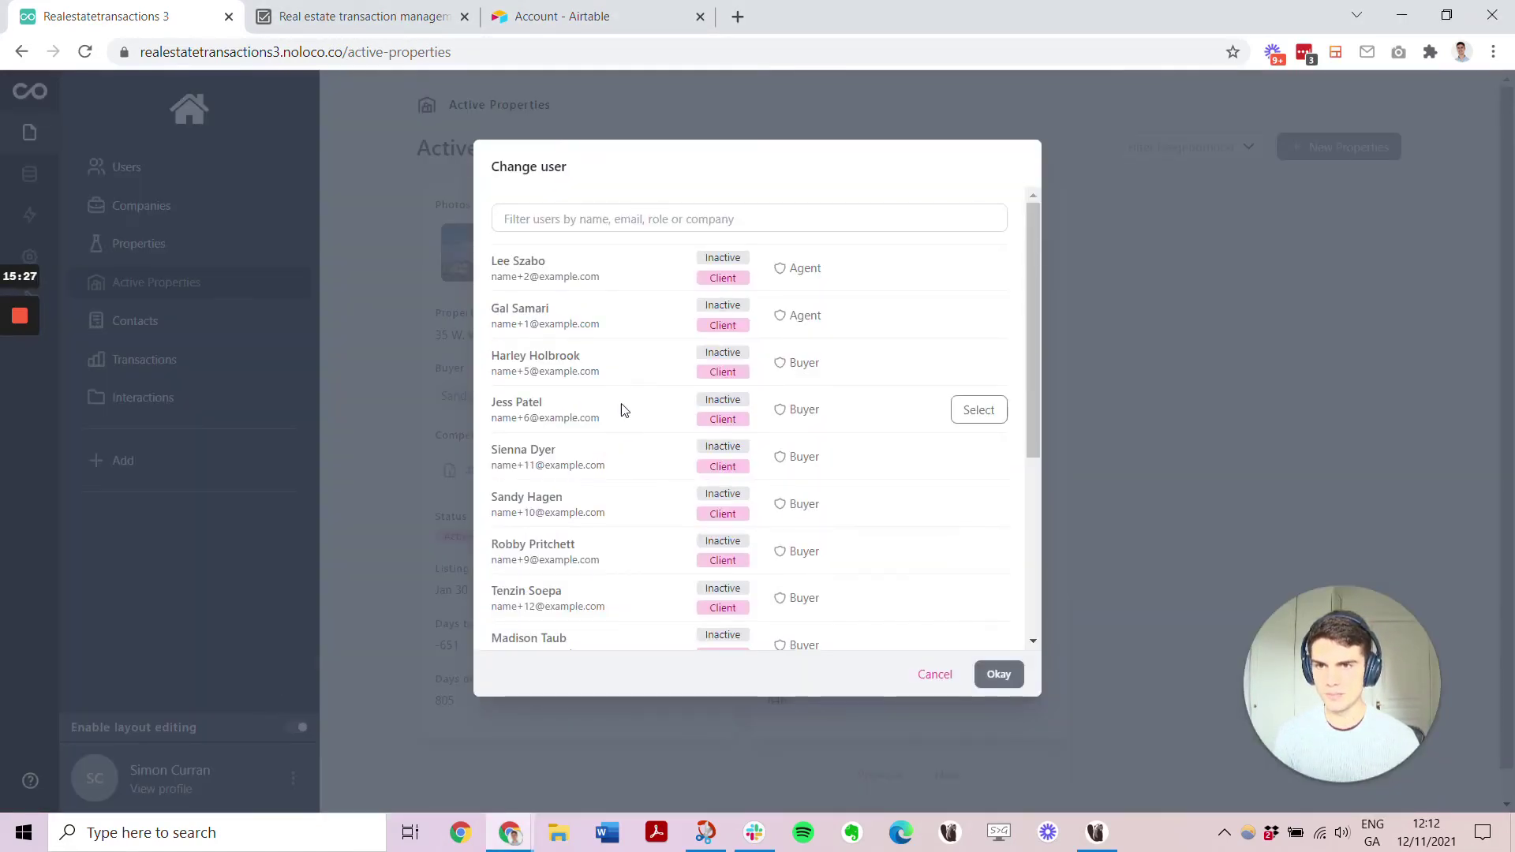
pyautogui.click(964, 362)
pyautogui.click(999, 674)
pyautogui.click(139, 244)
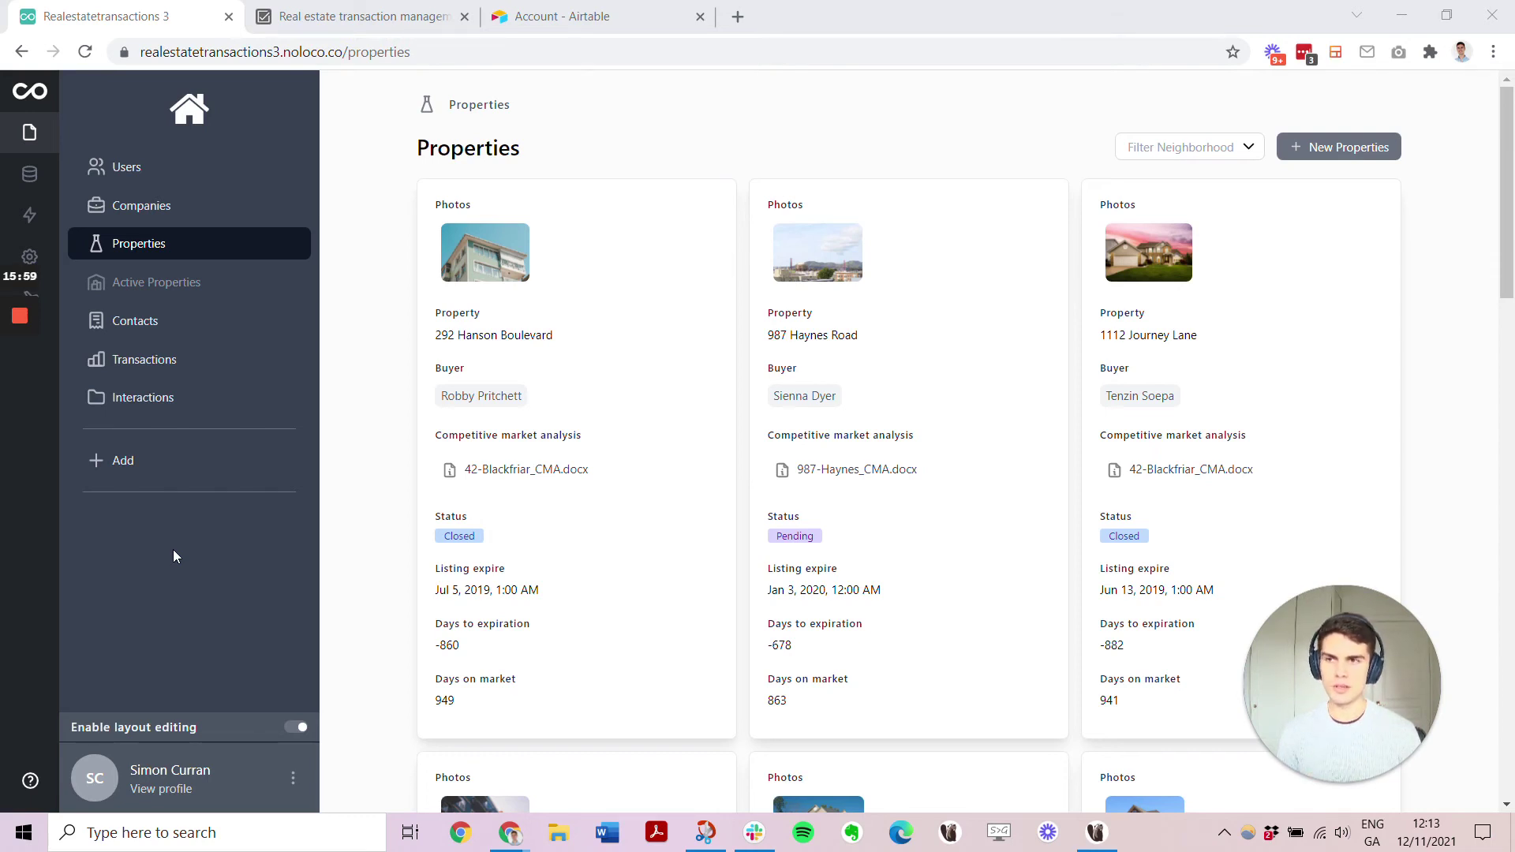
# Create a Properties workflow triggered when a property is updated
pyautogui.click(32, 217)
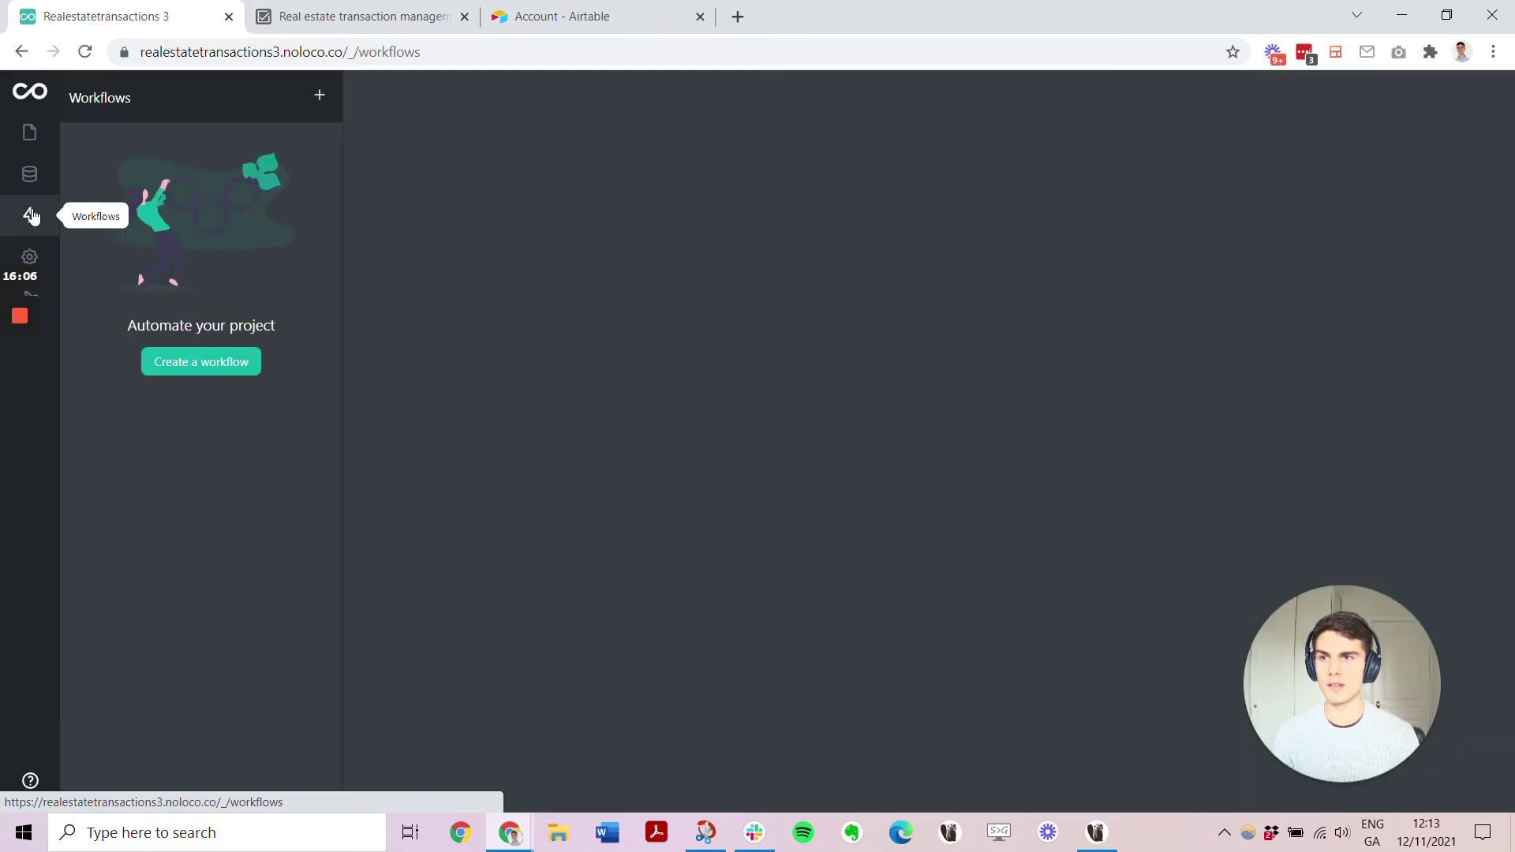
pyautogui.click(209, 363)
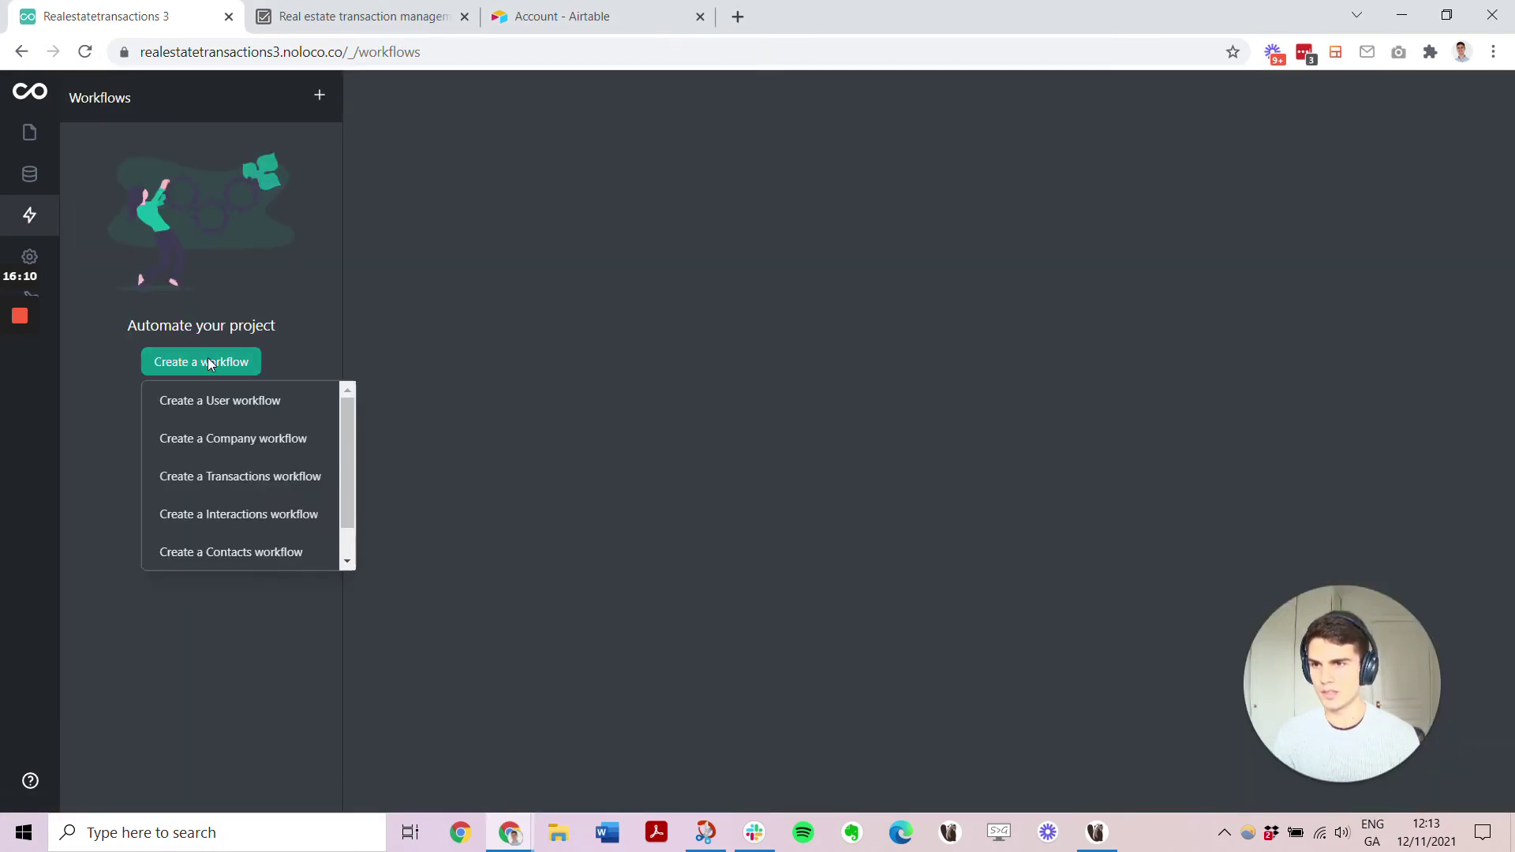
pyautogui.scroll(-1, 294, 472)
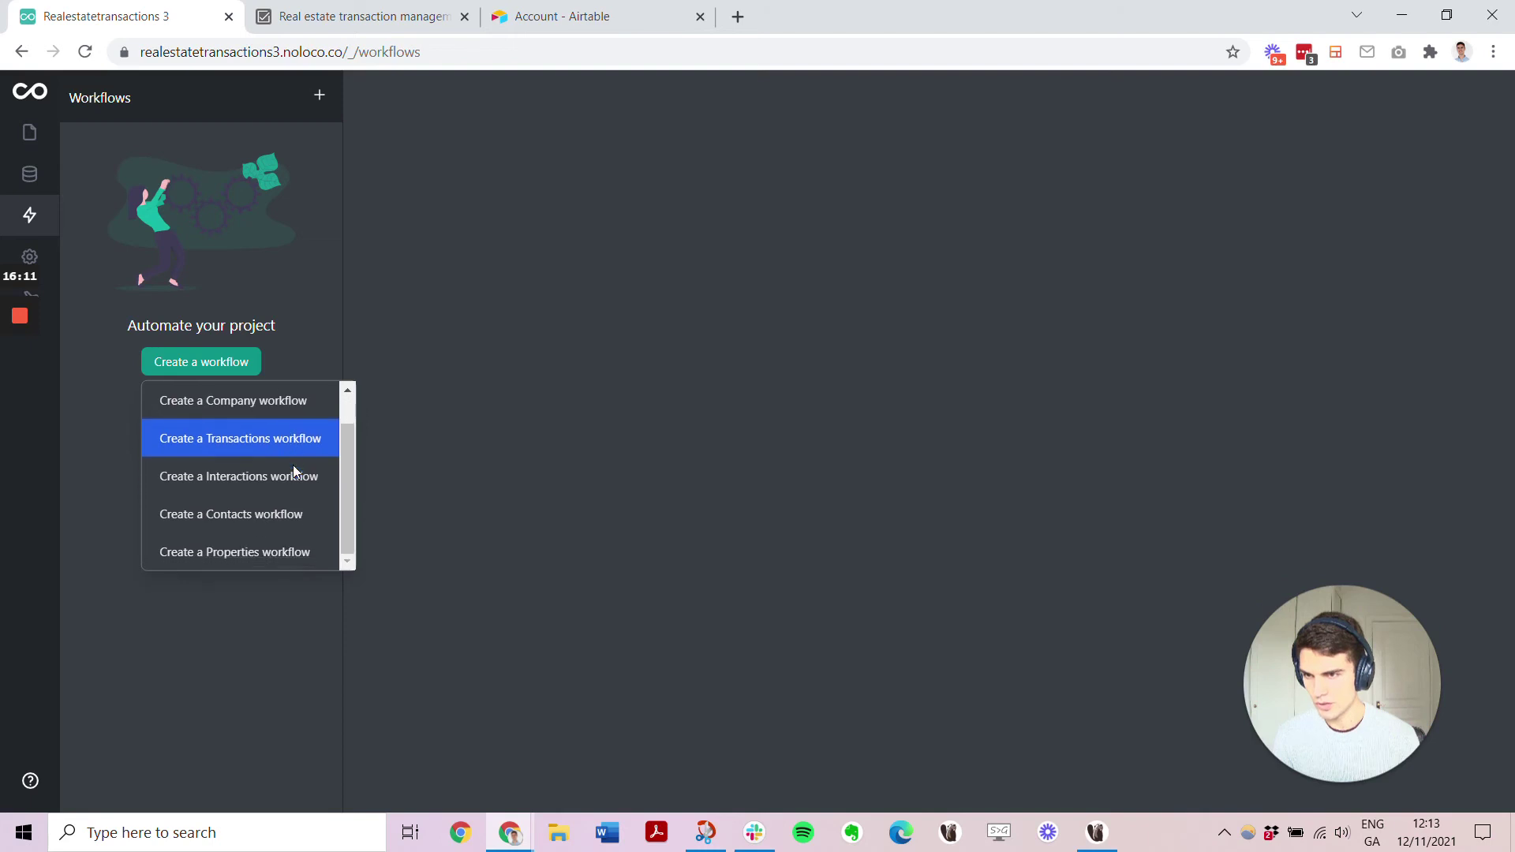
pyautogui.click(273, 549)
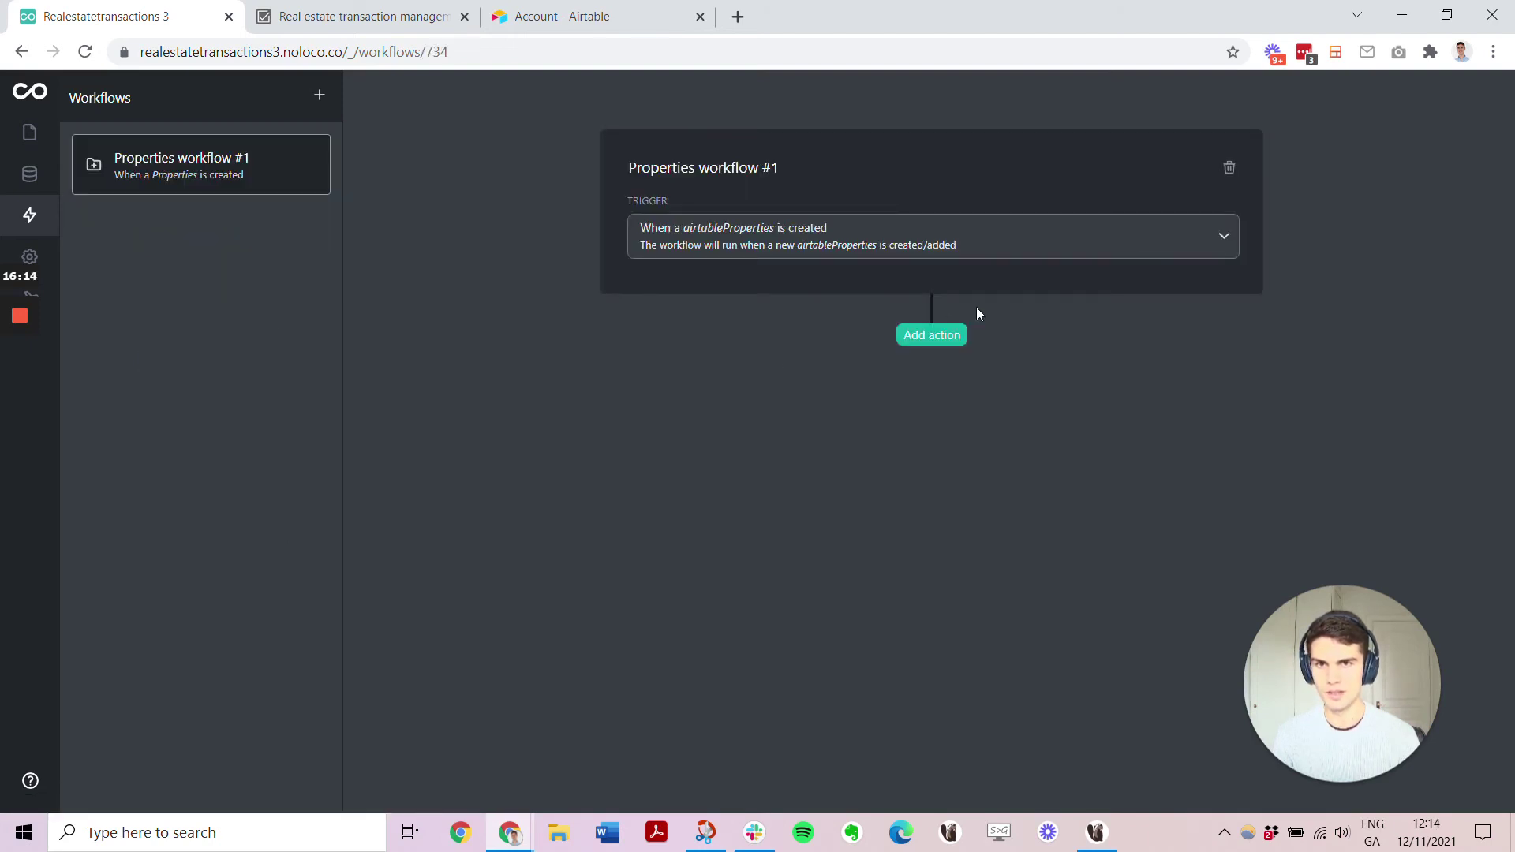
pyautogui.click(1133, 240)
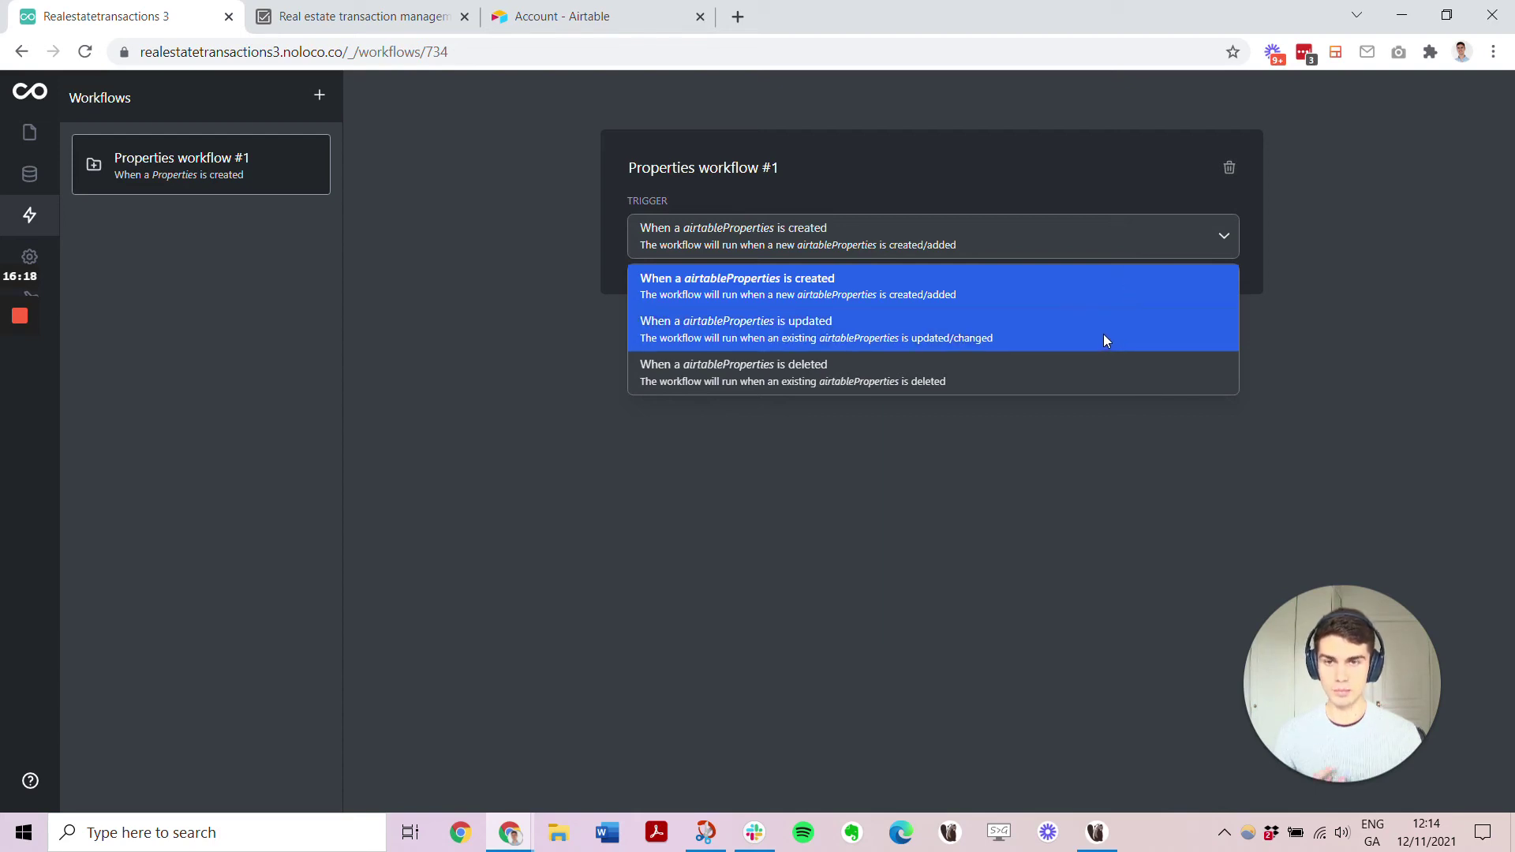
pyautogui.click(1104, 337)
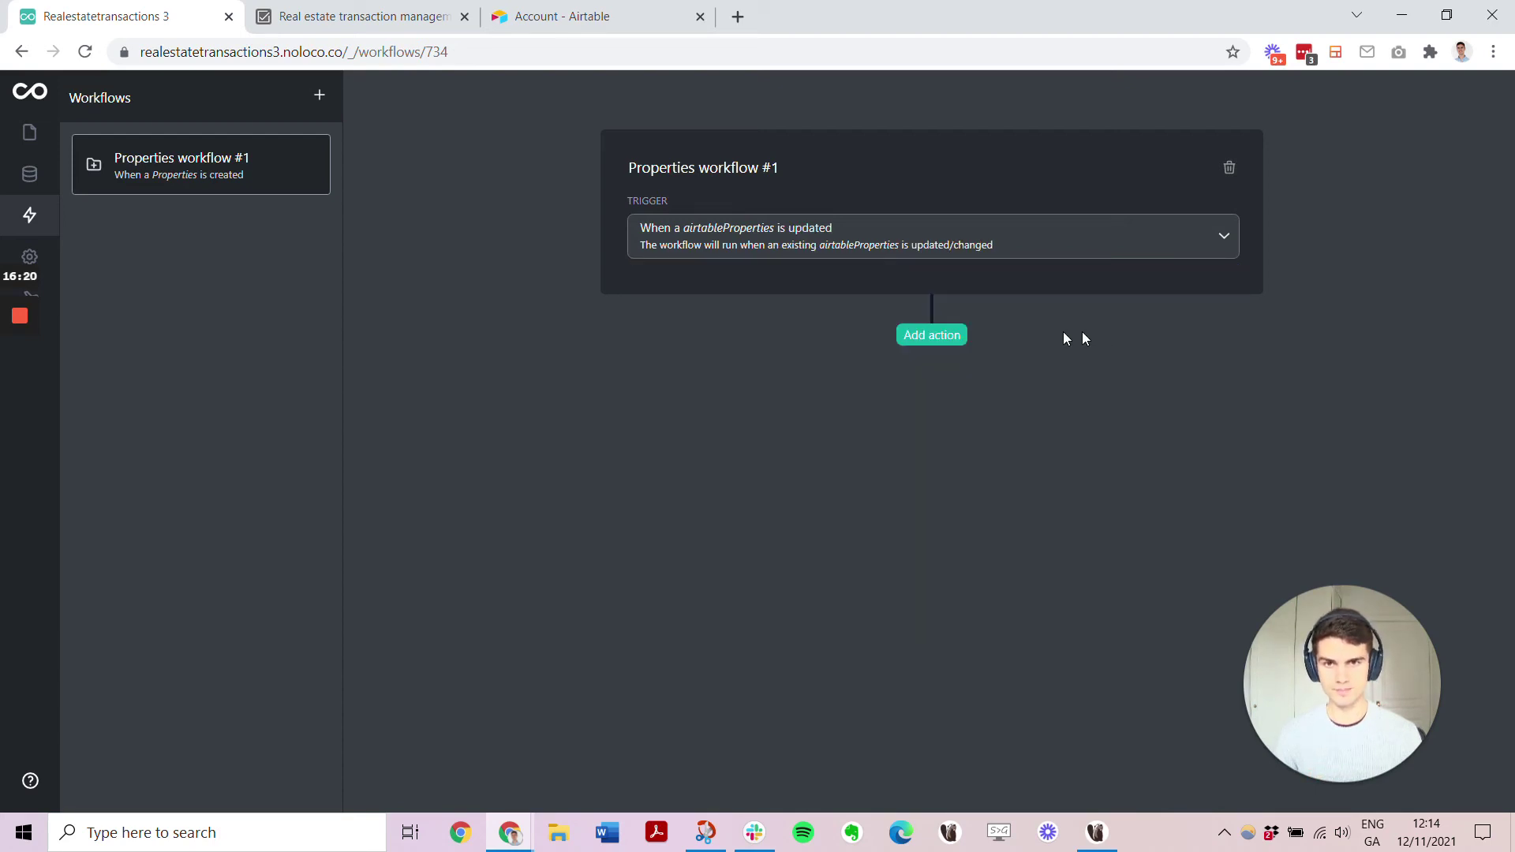
# Add an 'Only continue if' step requiring the trigger's Status to equal CLOSED
pyautogui.click(931, 335)
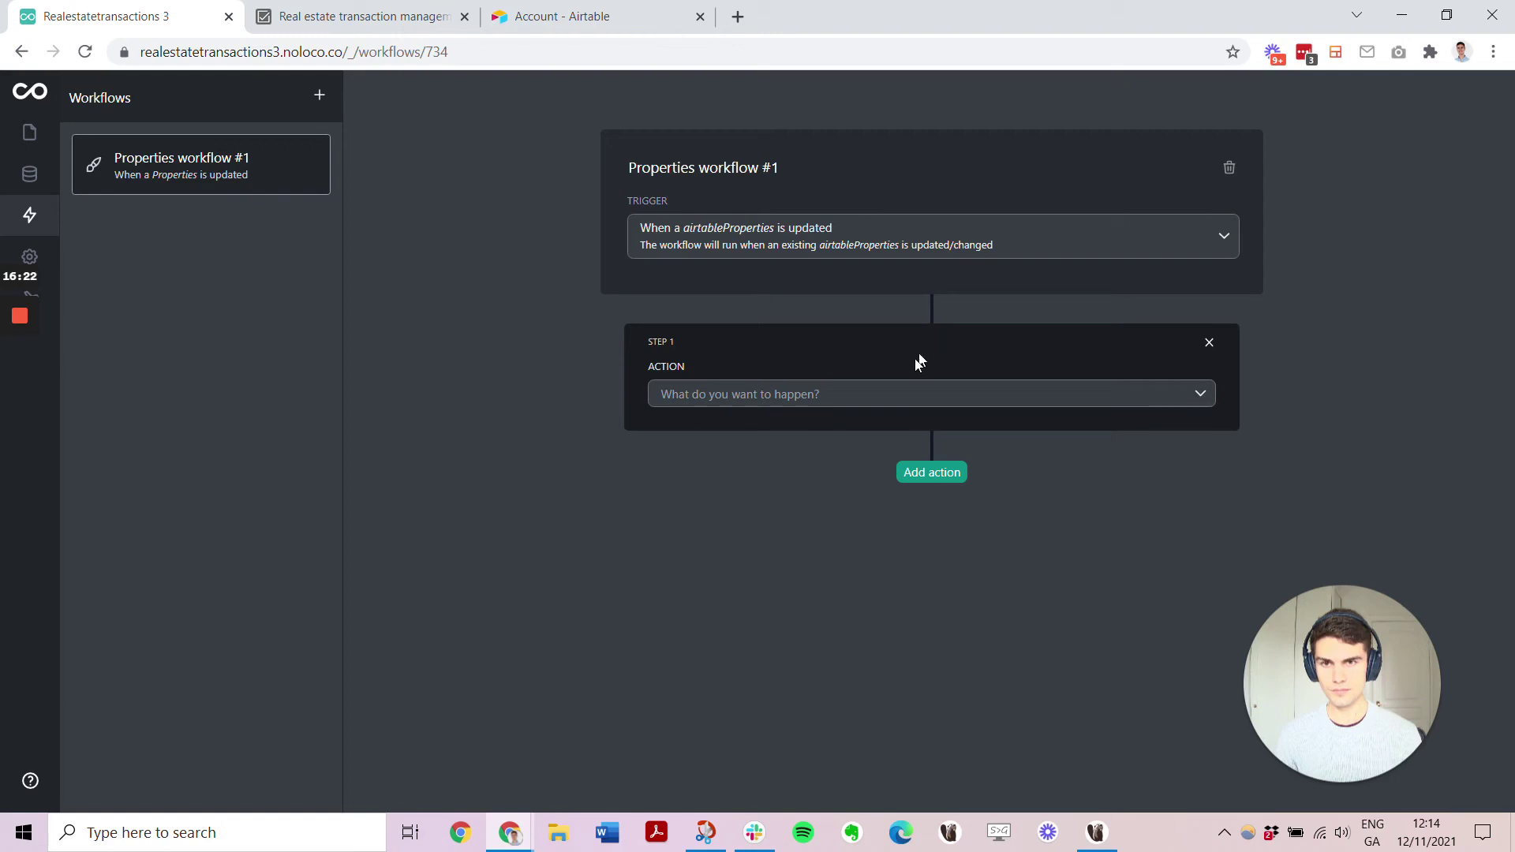
pyautogui.click(884, 395)
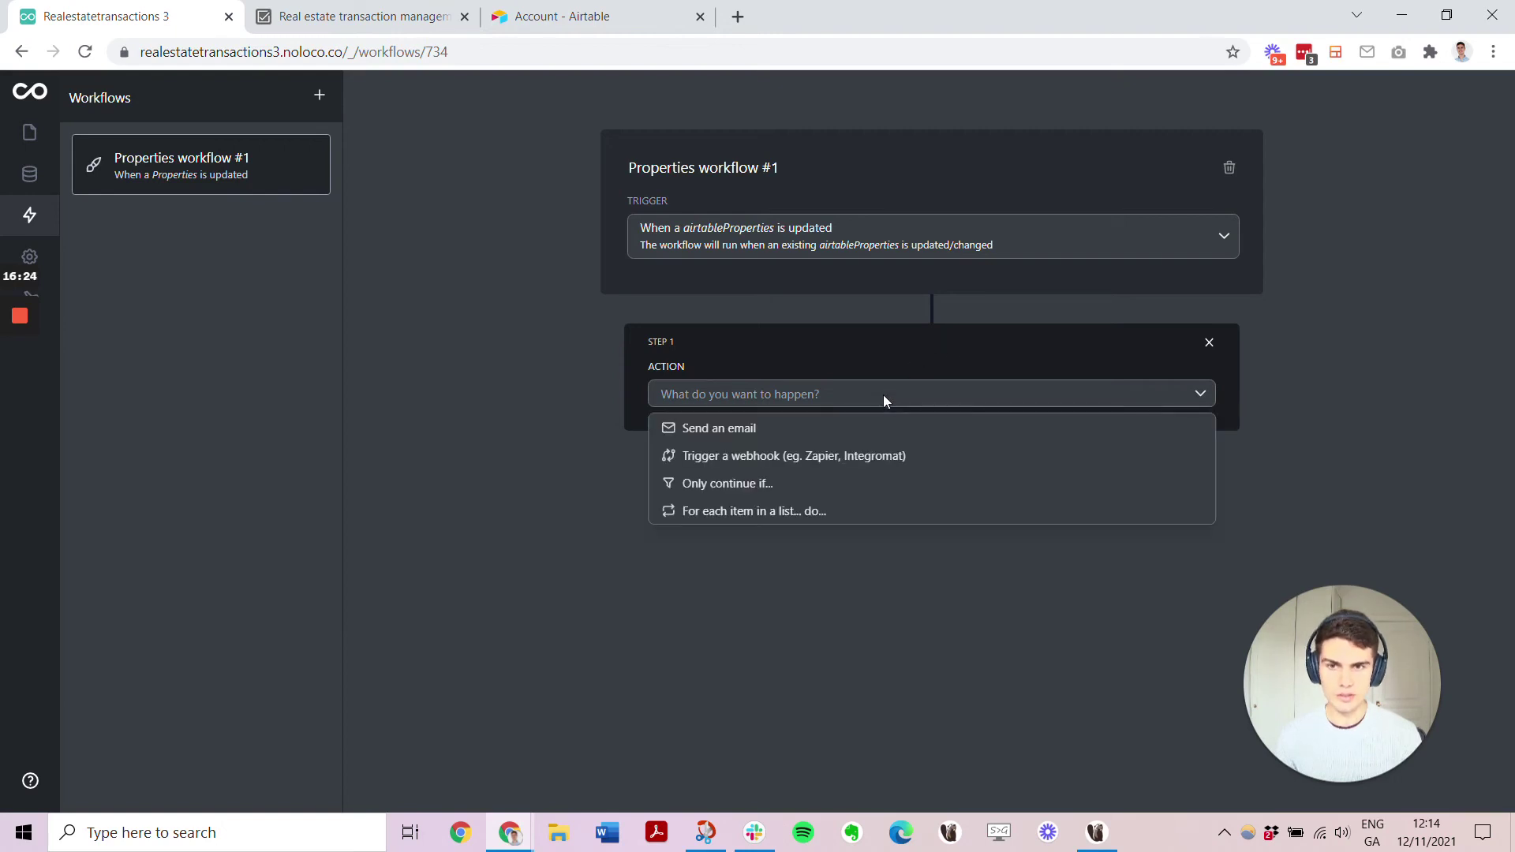
pyautogui.click(886, 489)
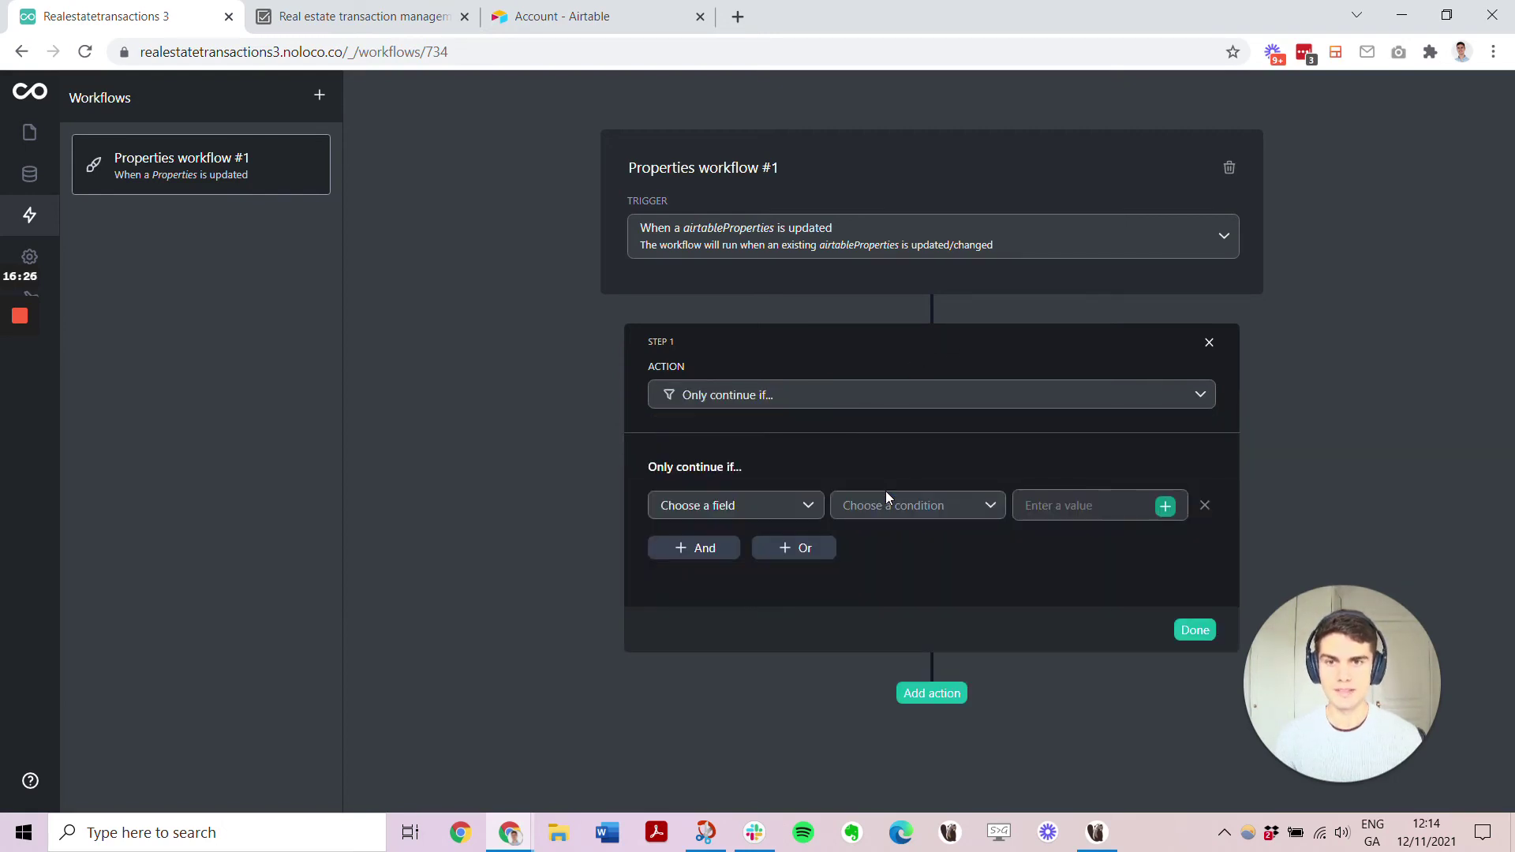
pyautogui.click(780, 504)
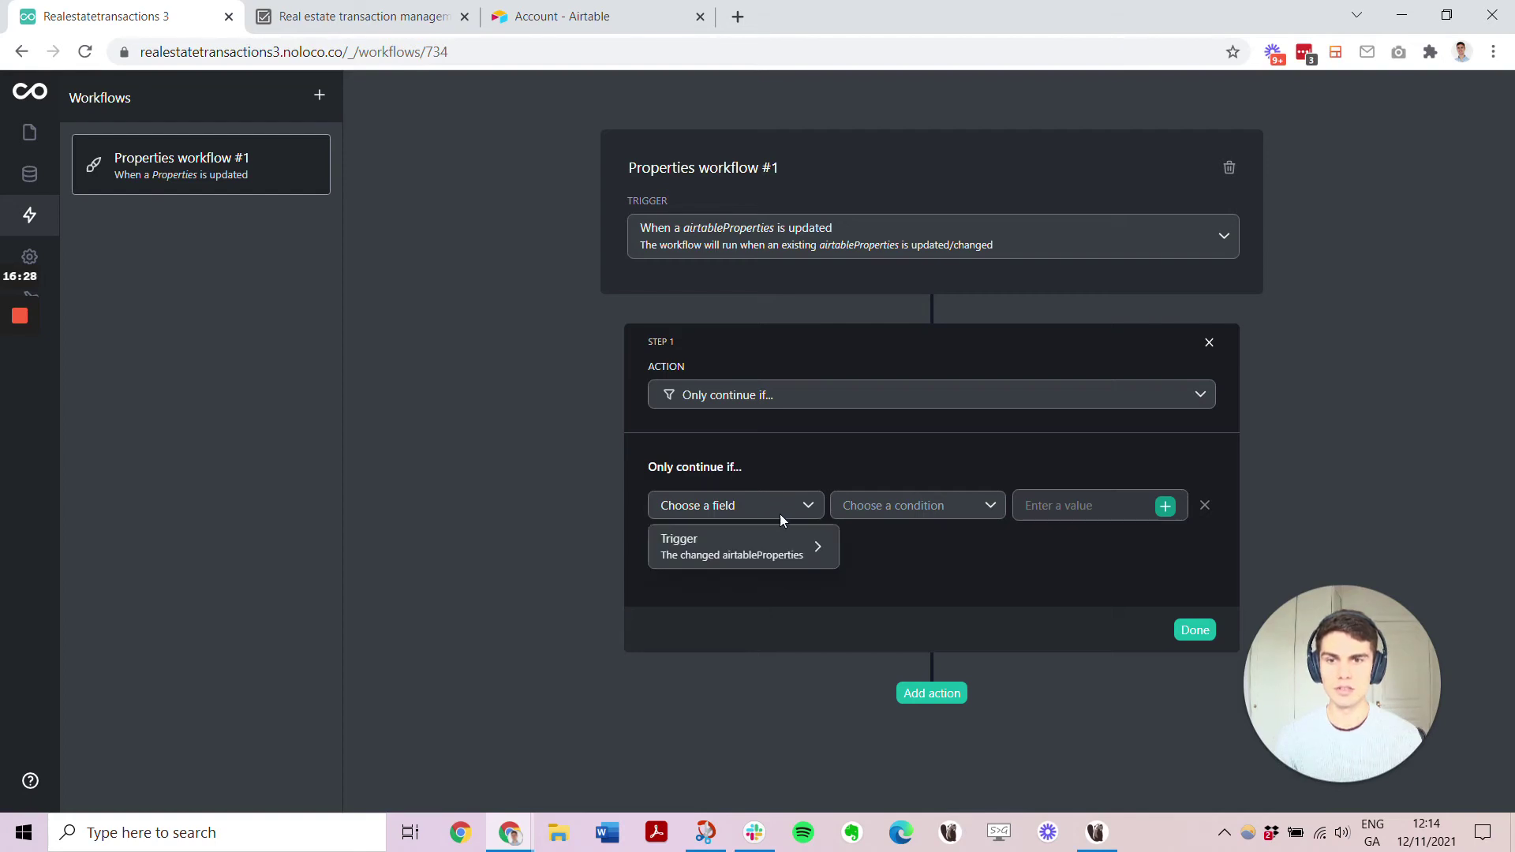
pyautogui.click(787, 548)
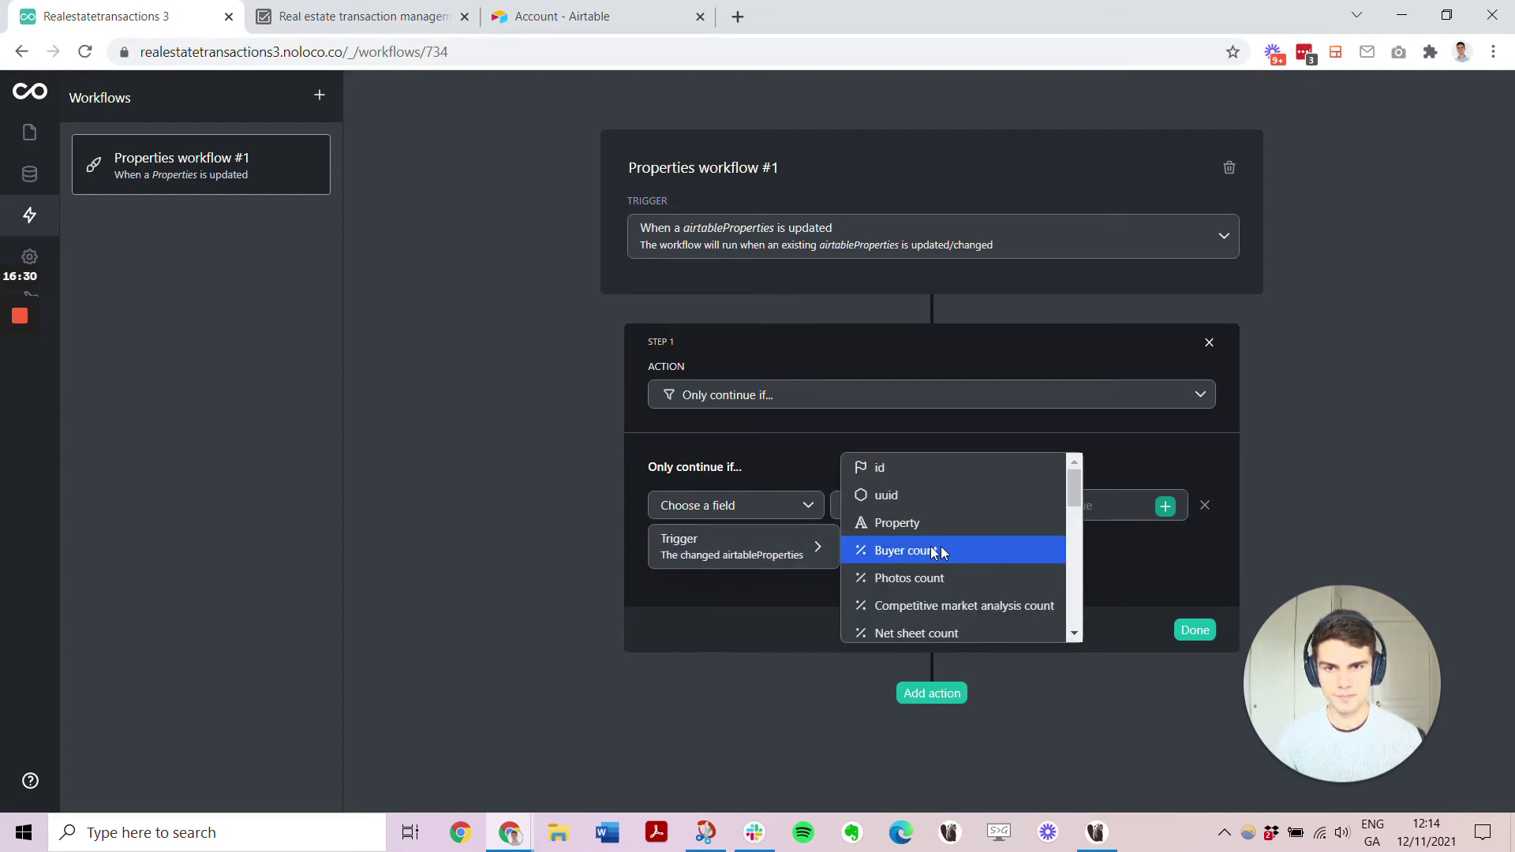
pyautogui.scroll(-3, 949, 540)
pyautogui.scroll(1, 939, 528)
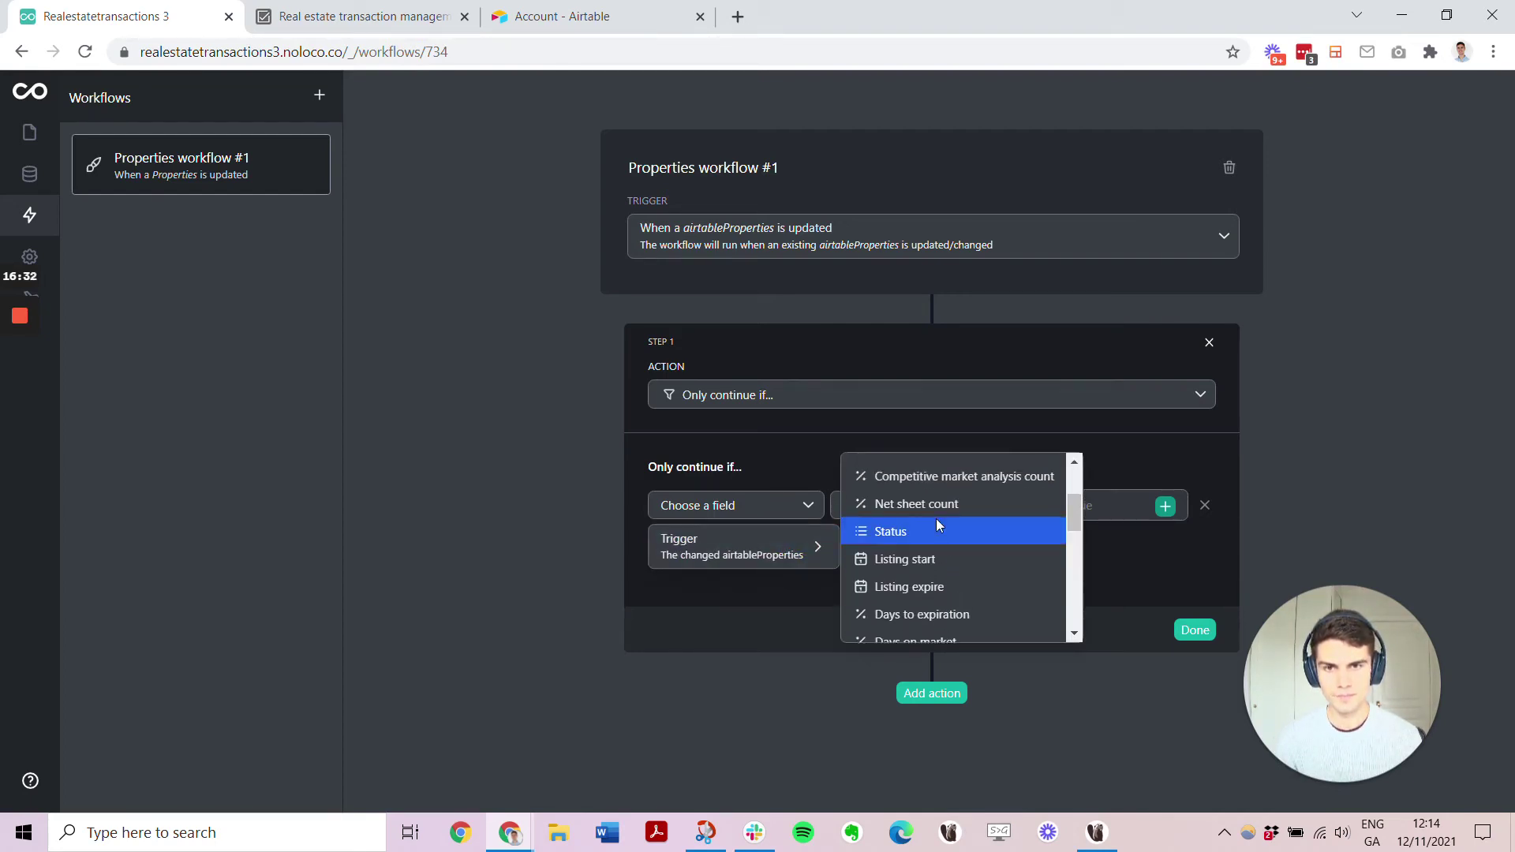
pyautogui.click(917, 532)
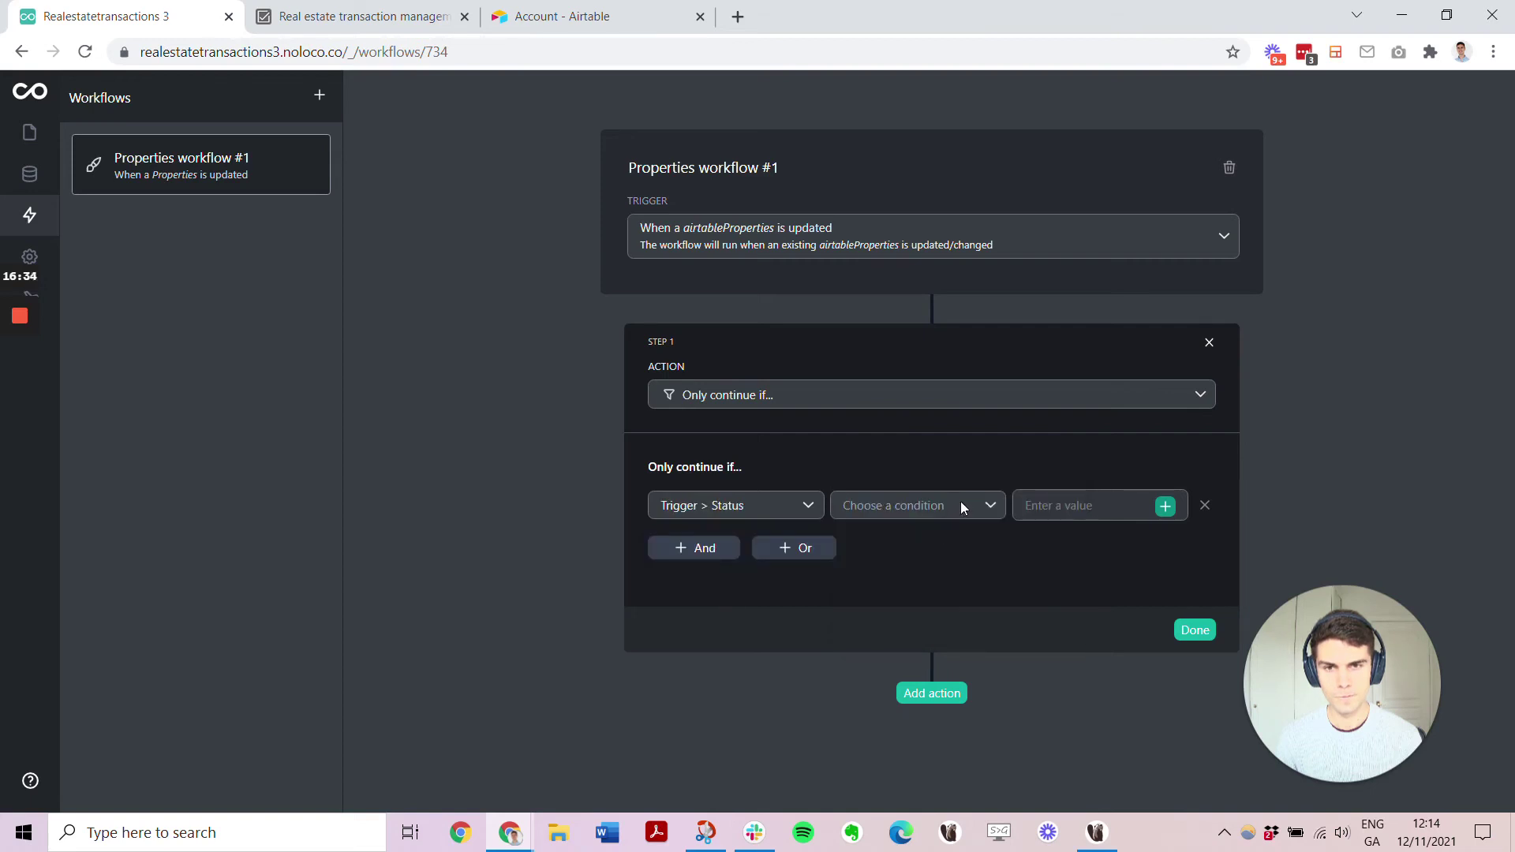
pyautogui.click(960, 506)
pyautogui.click(952, 531)
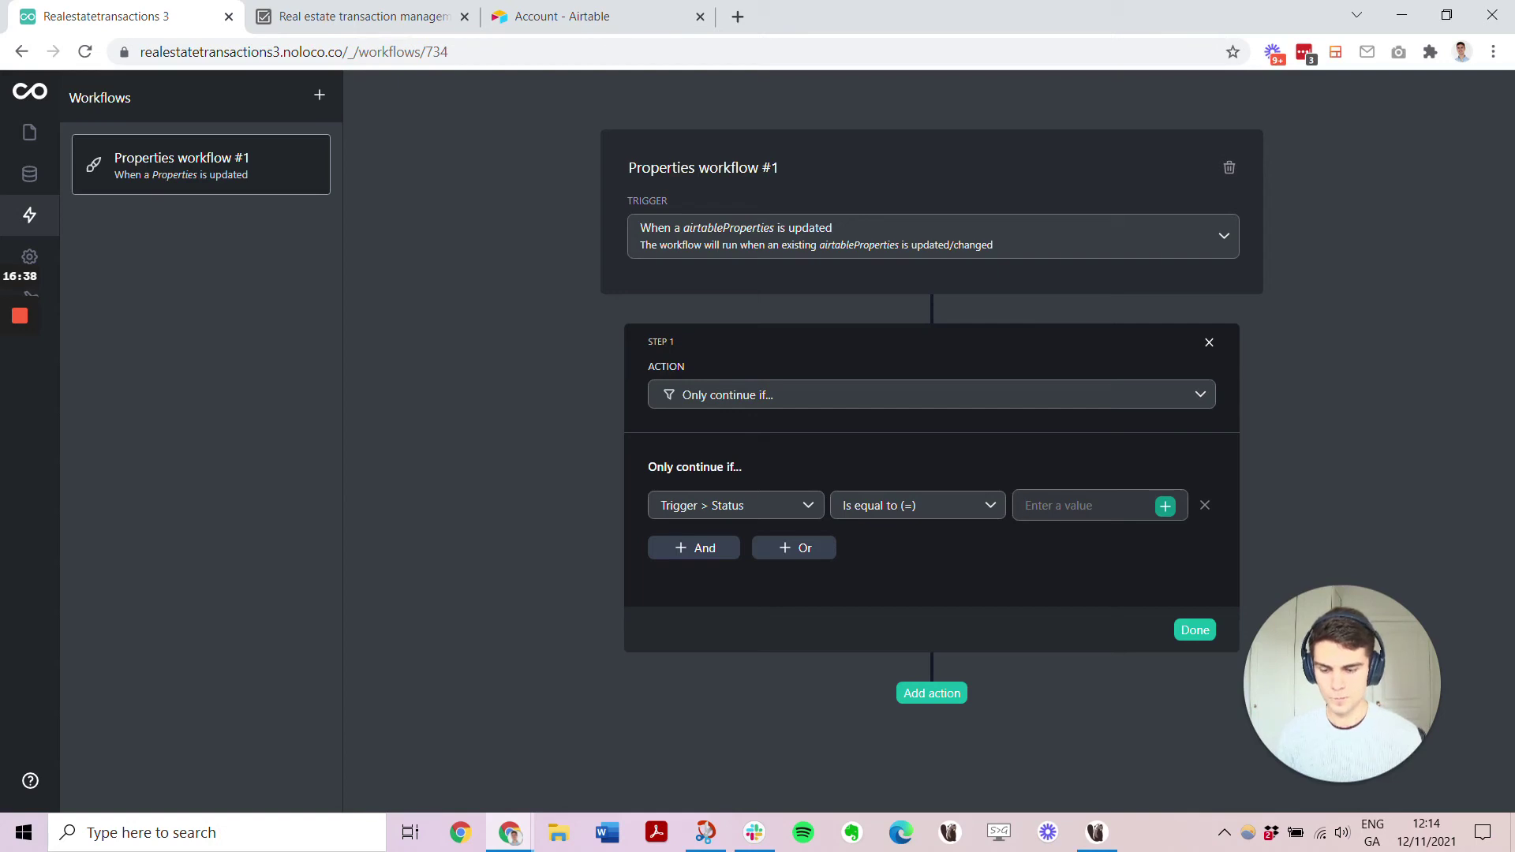
pyautogui.write('CLOSED')
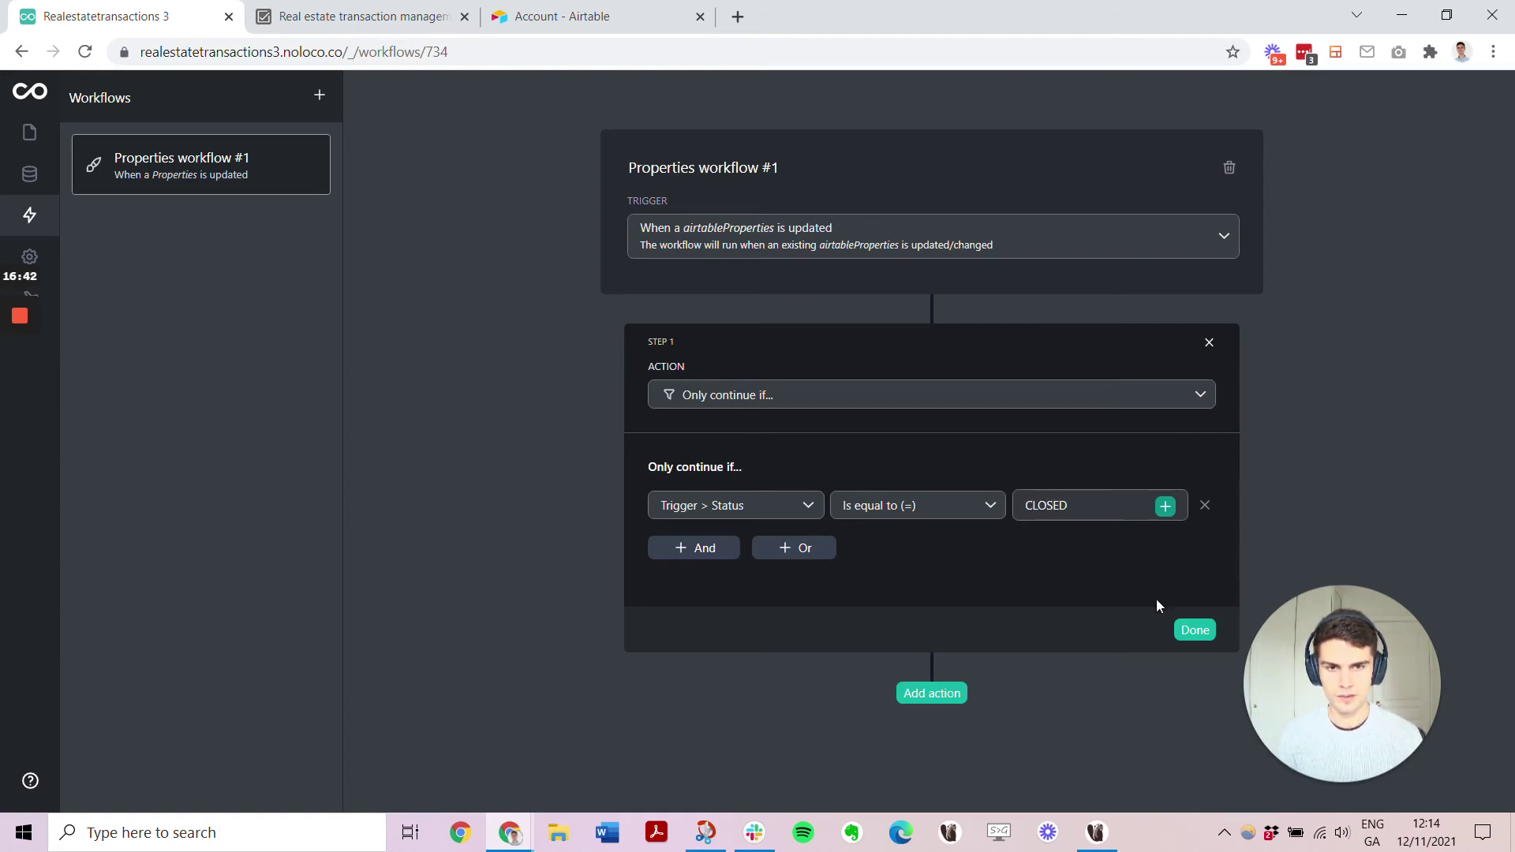
pyautogui.click(1193, 631)
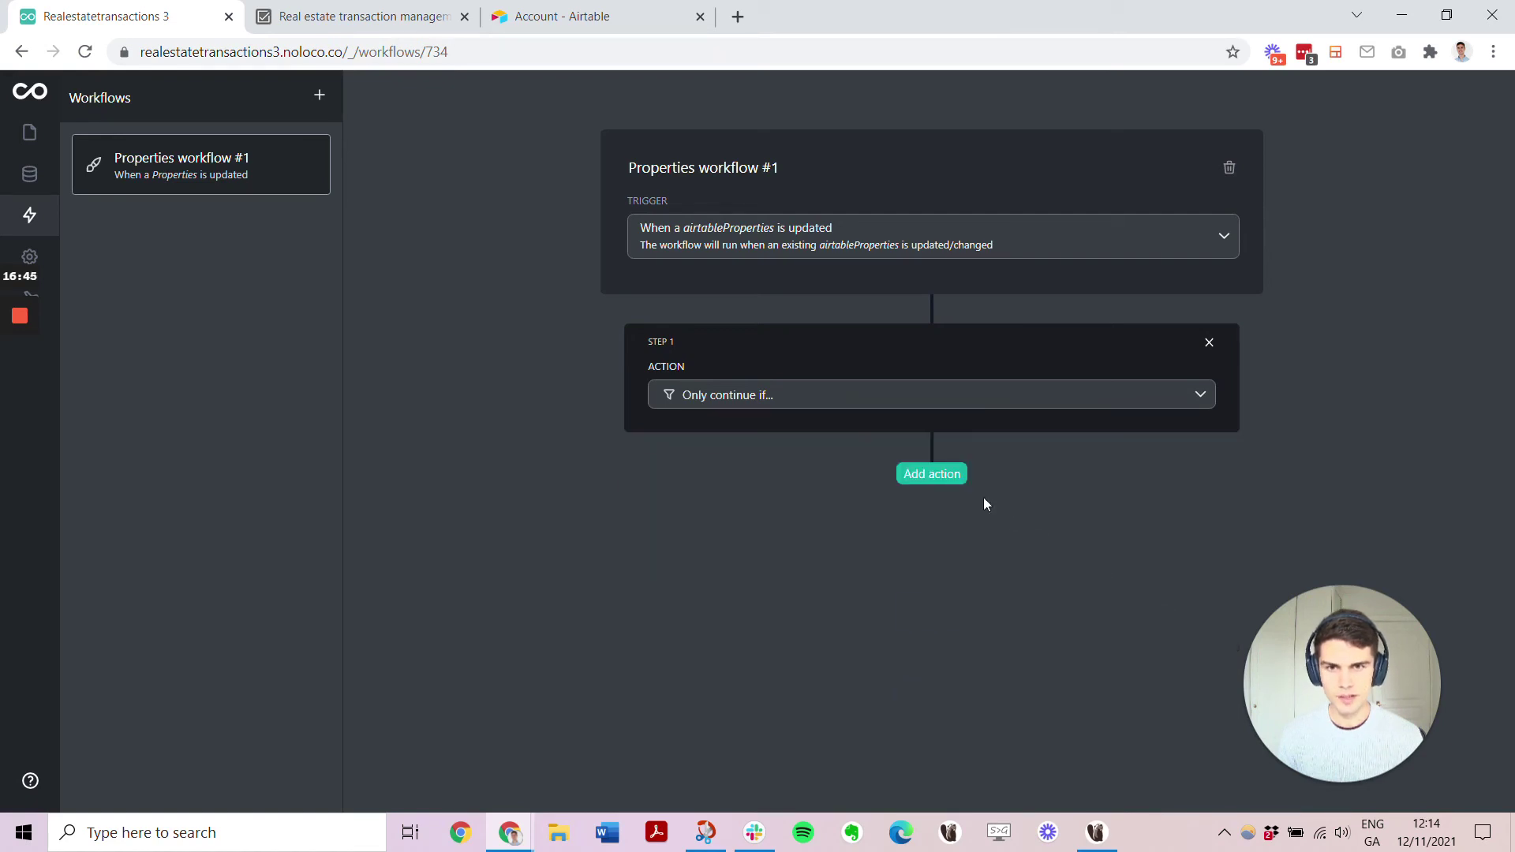
# Add Step 2 as a 'For each item in a list' loop over Trigger > Buyer
pyautogui.click(940, 476)
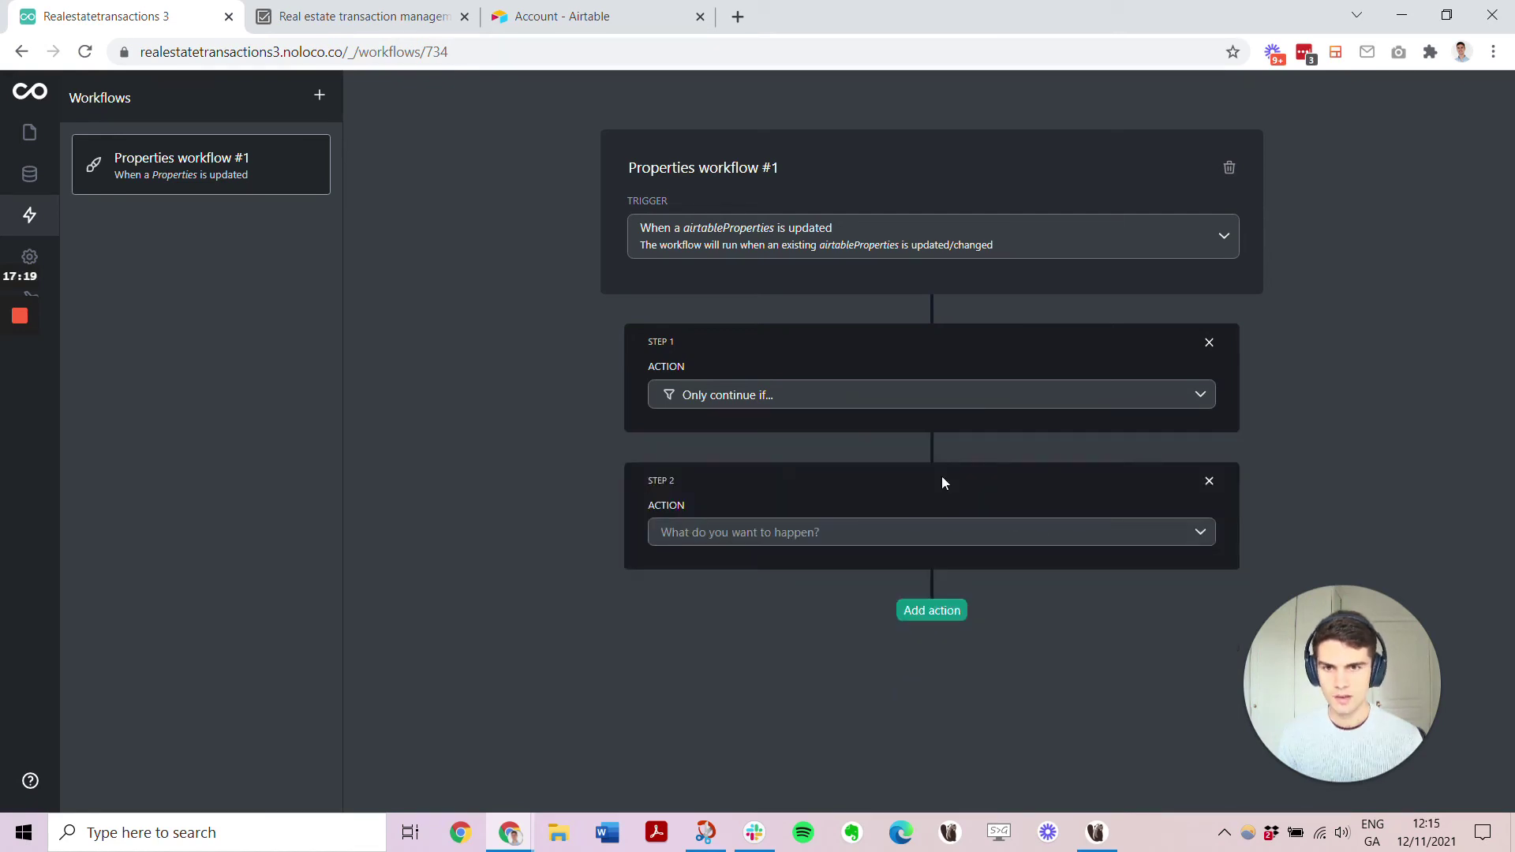
pyautogui.click(940, 532)
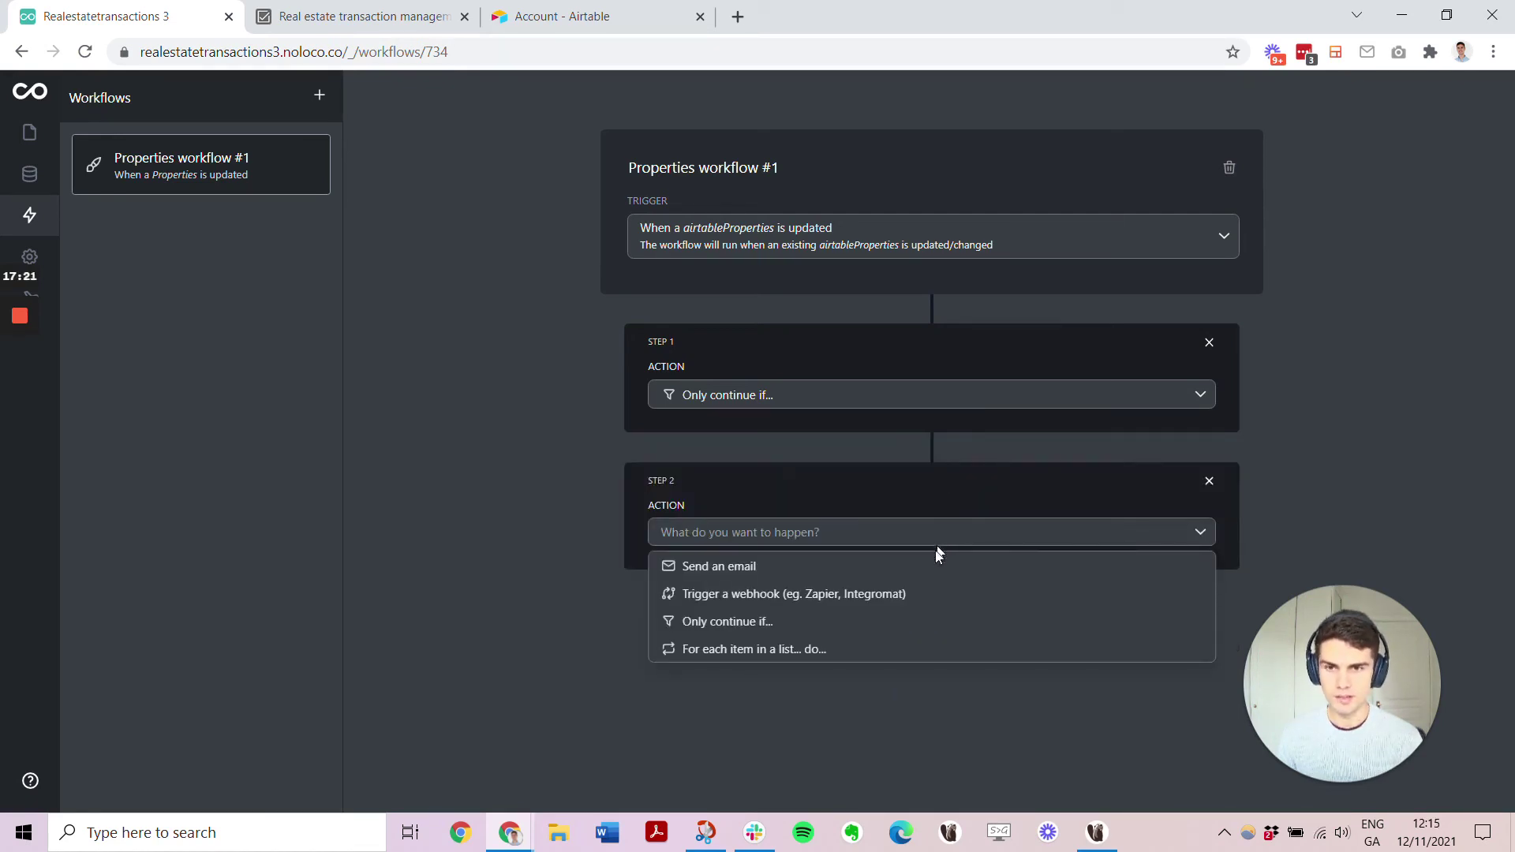
pyautogui.click(912, 646)
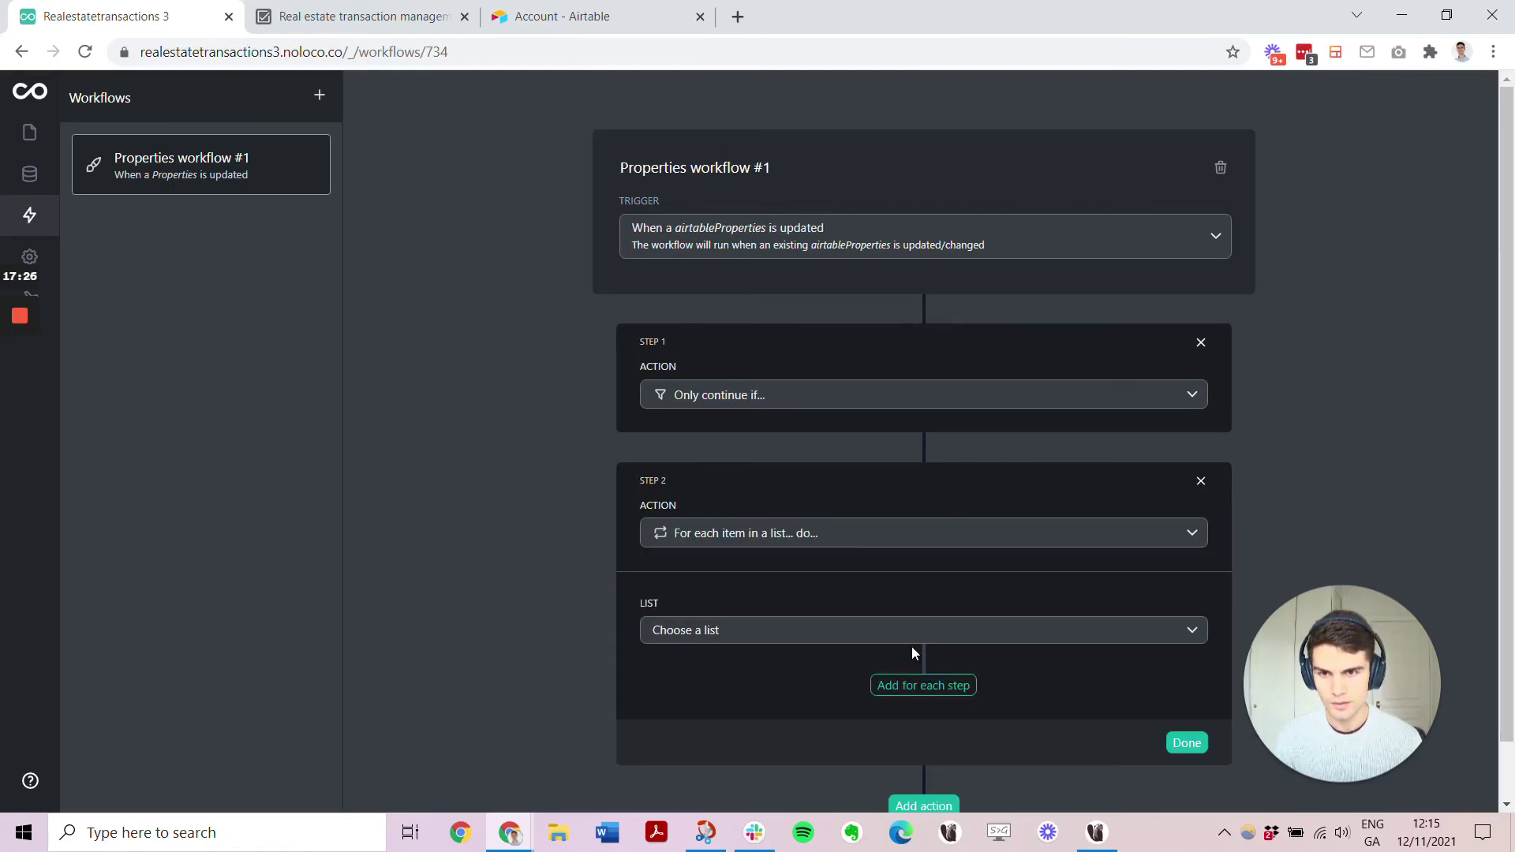
pyautogui.click(837, 632)
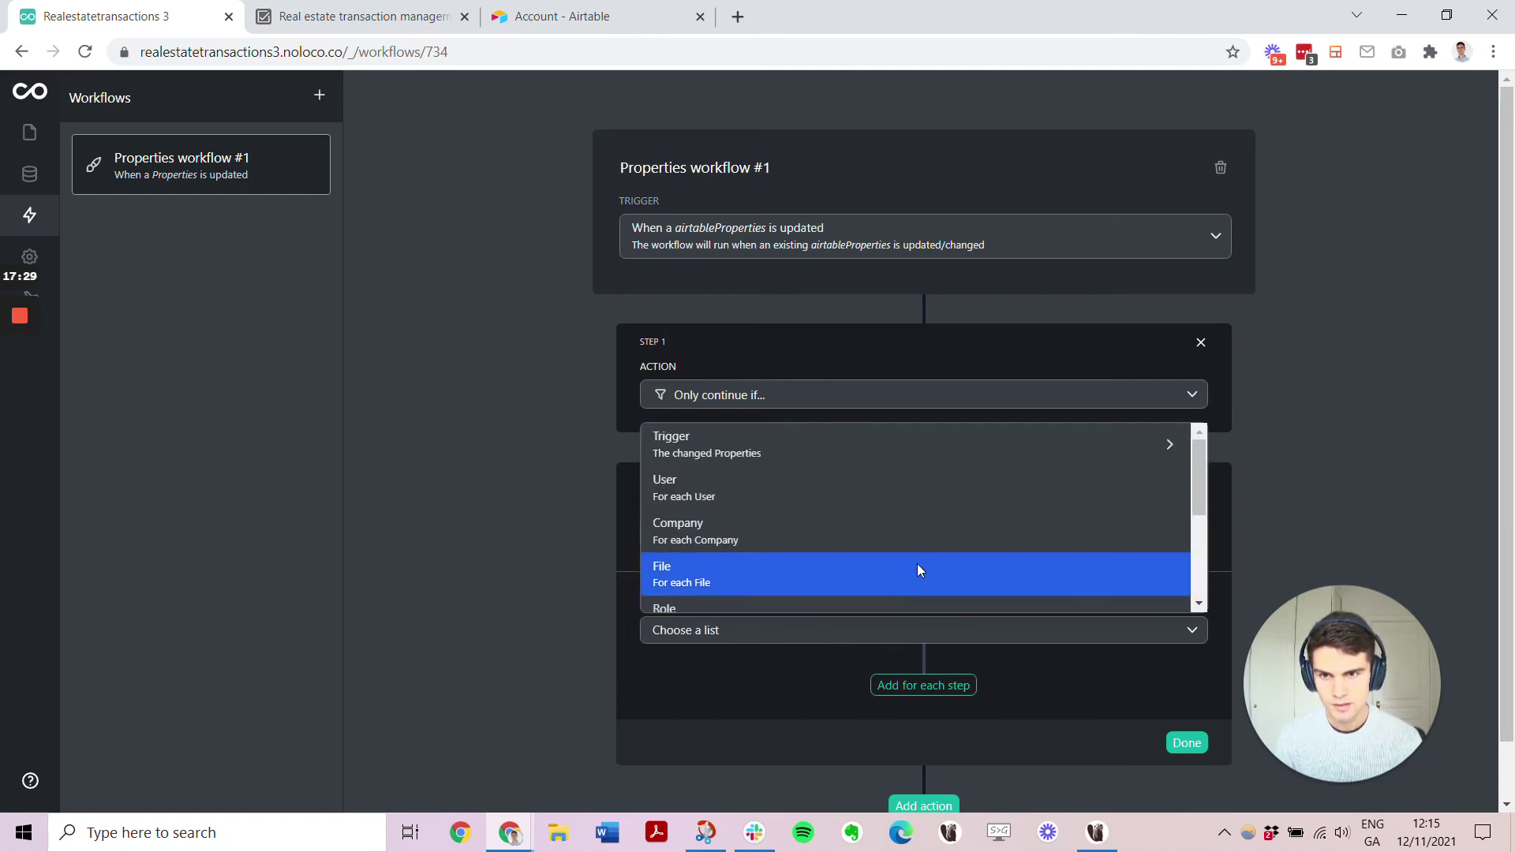
pyautogui.moveTo(849, 446)
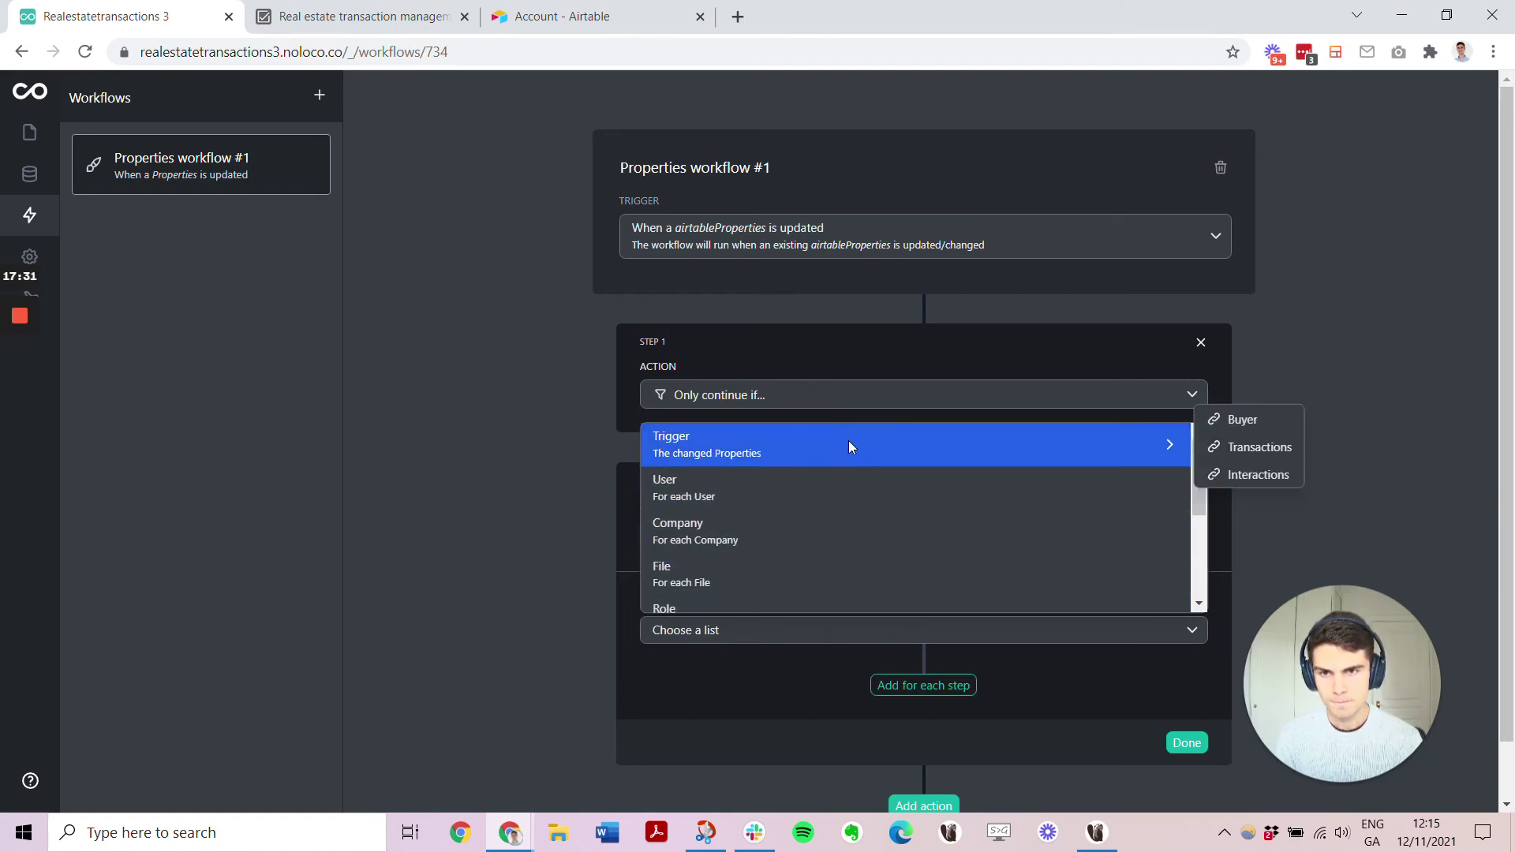
pyautogui.click(1250, 422)
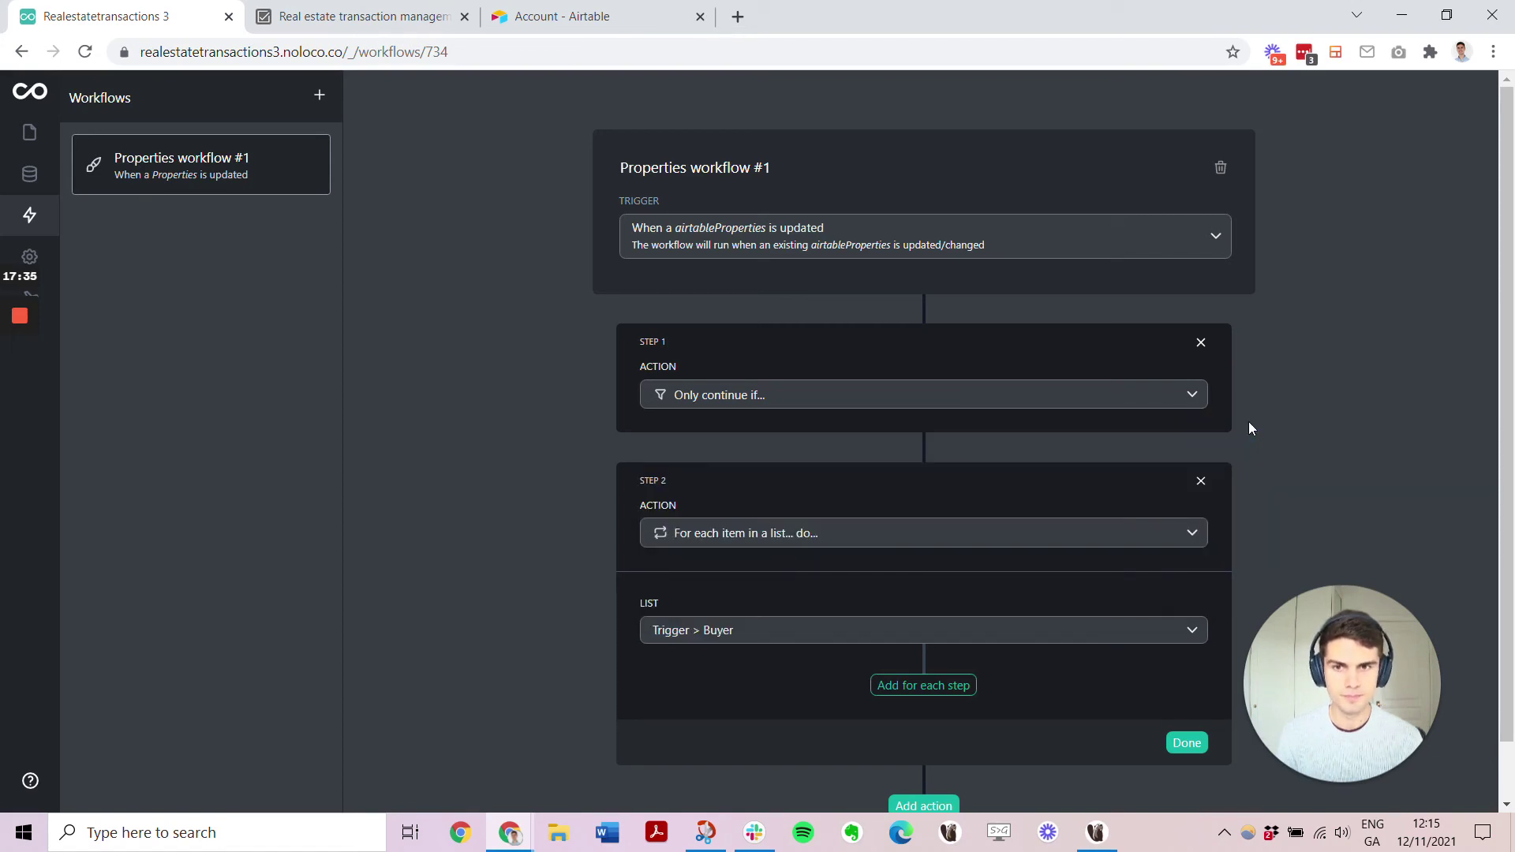
pyautogui.click(1188, 742)
# Add Step 3 as a Send an email action
pyautogui.click(948, 614)
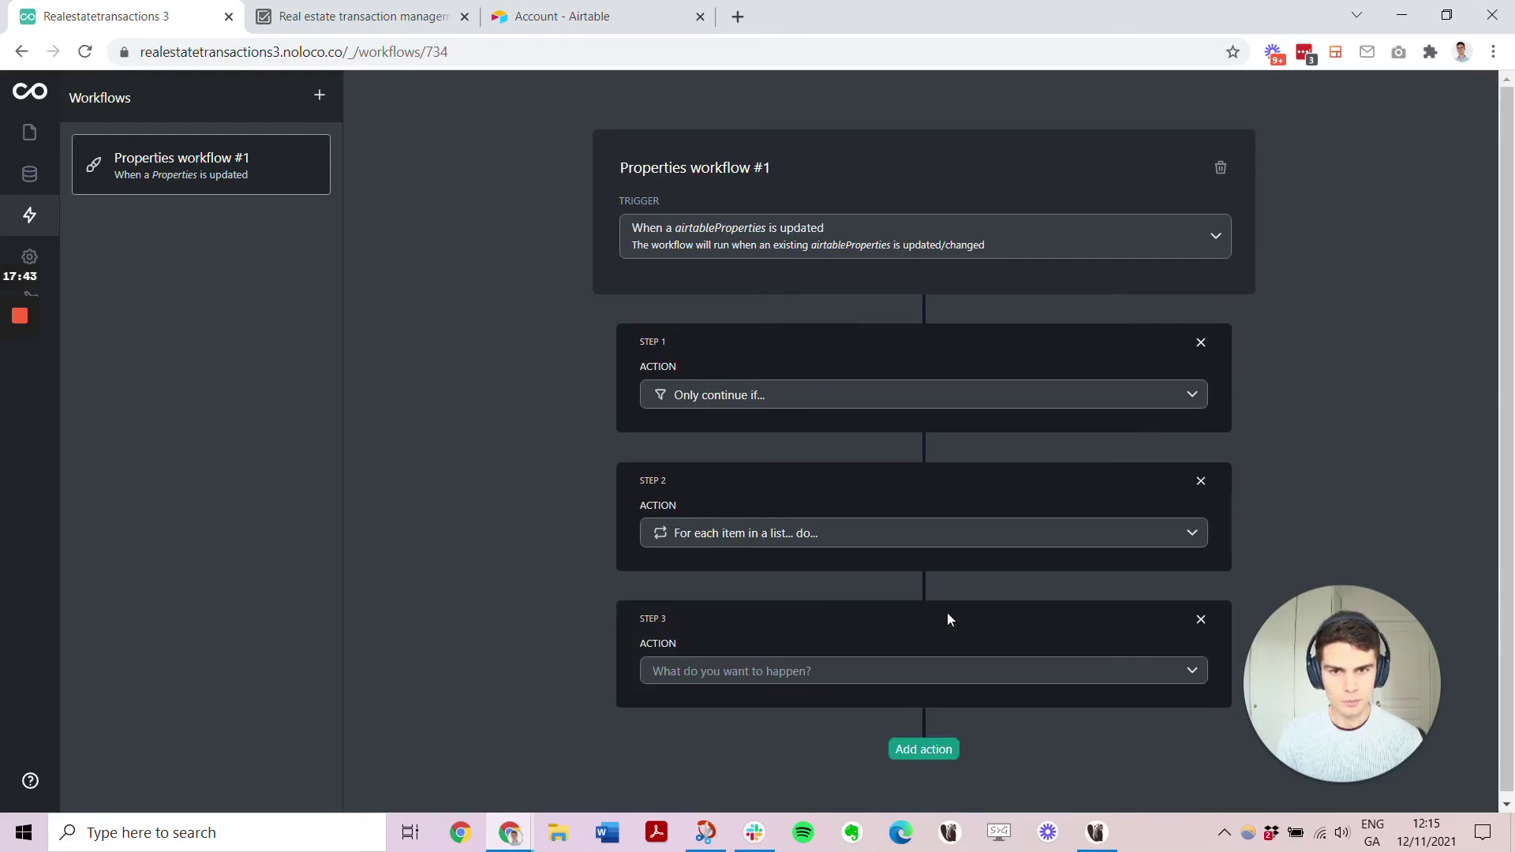
pyautogui.click(938, 679)
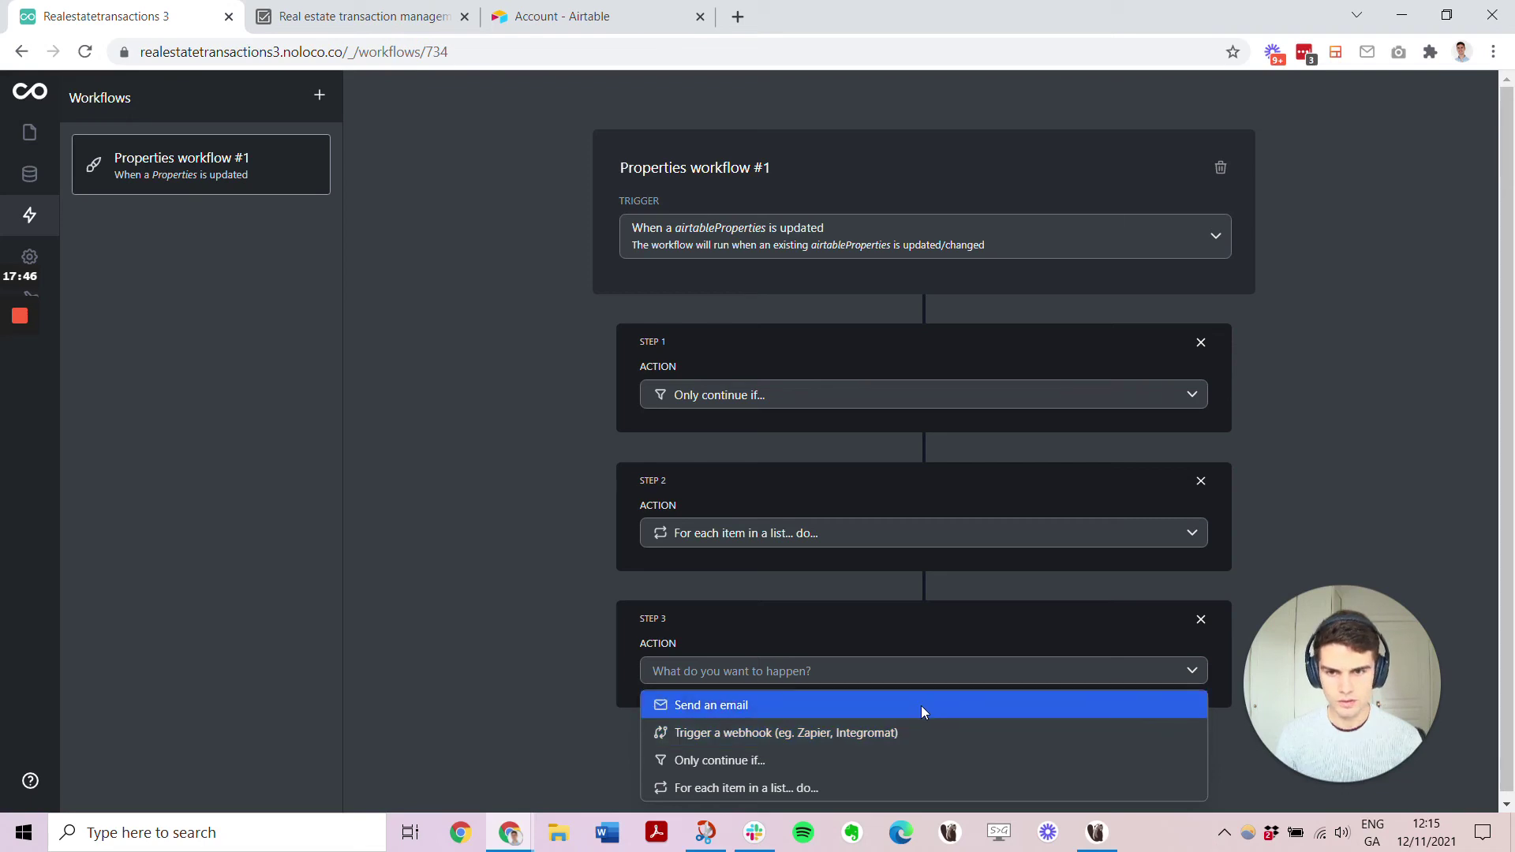
pyautogui.click(920, 705)
pyautogui.scroll(-5, 920, 706)
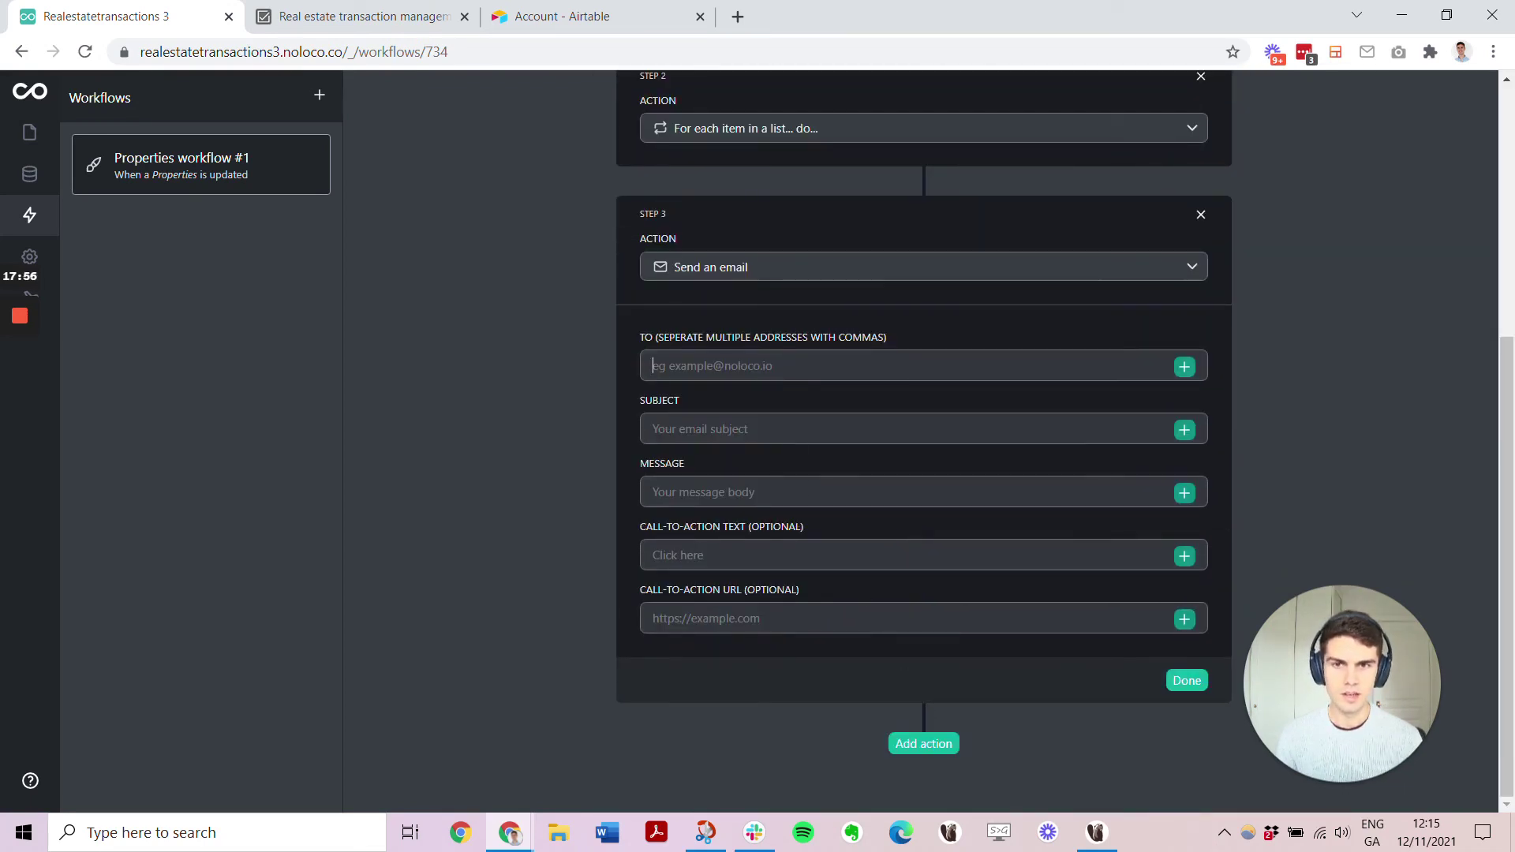
# Address the email to Step 2's Email address with the subject 'Property Closed'
pyautogui.click(1183, 367)
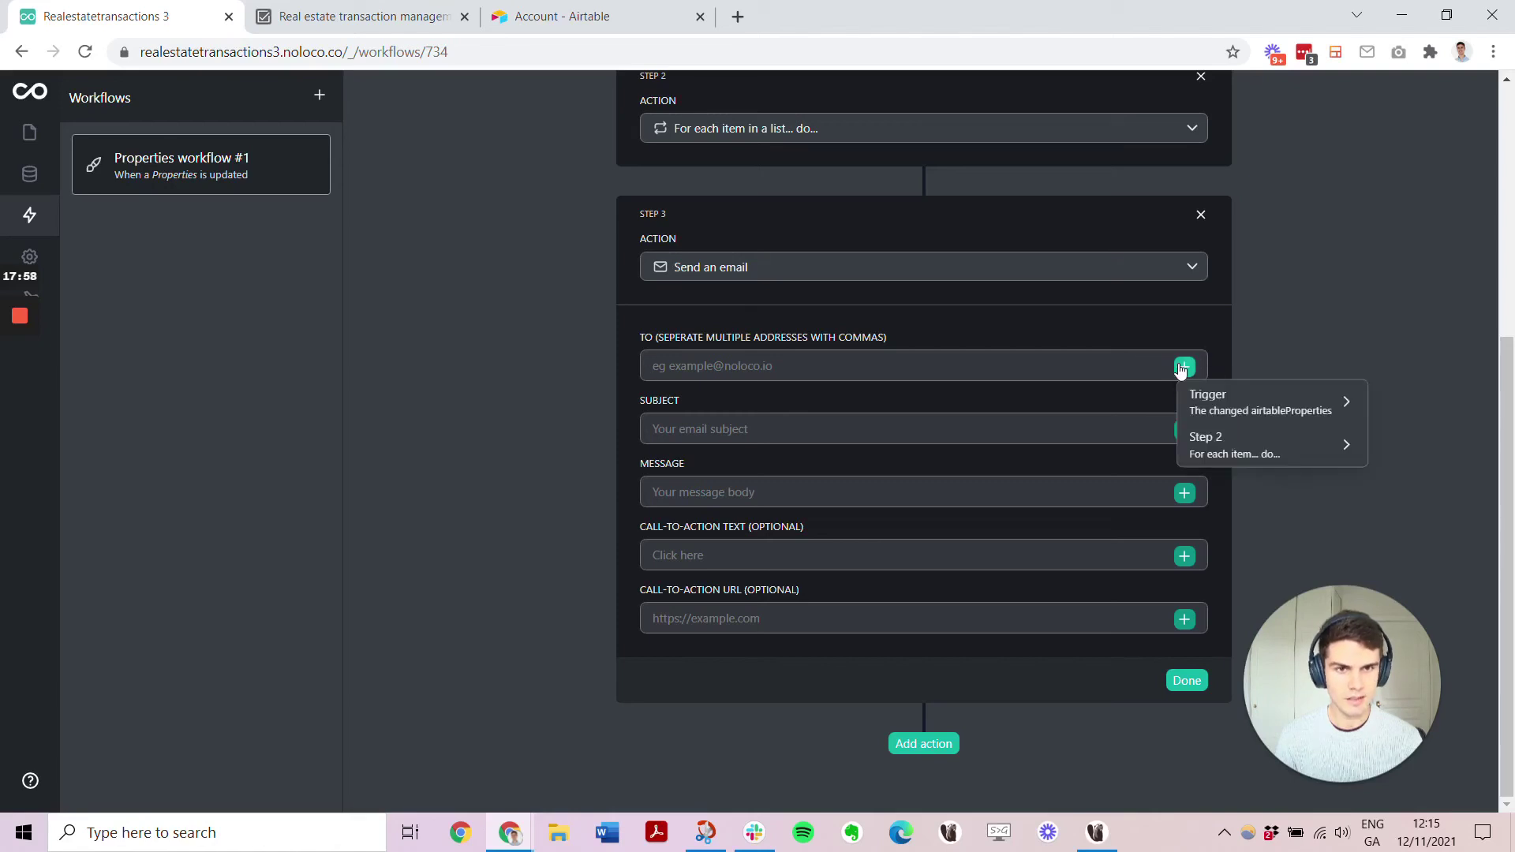
pyautogui.click(1255, 447)
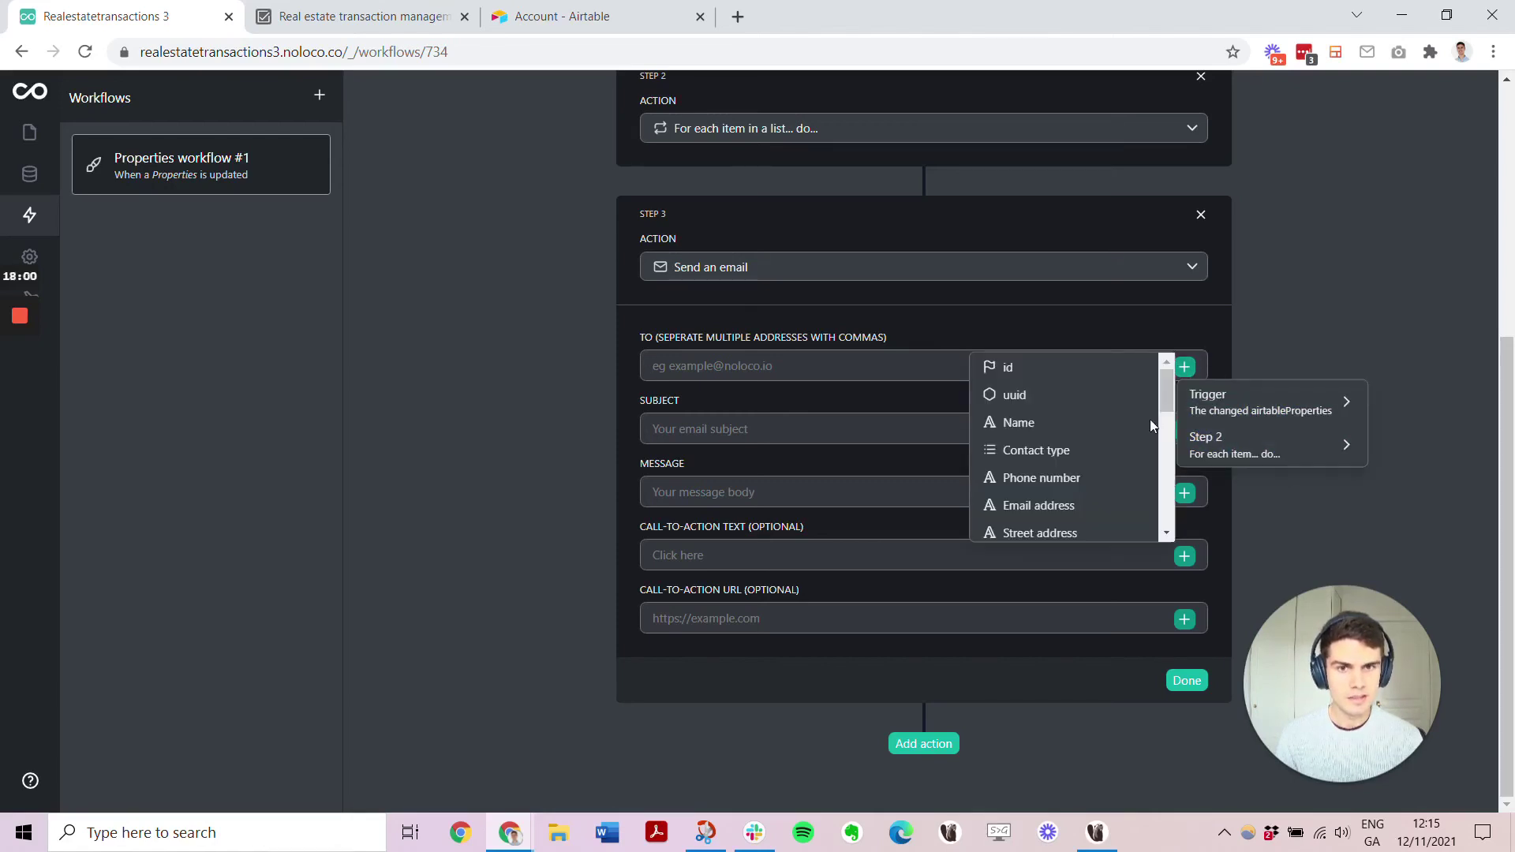
pyautogui.scroll(-1, 1101, 453)
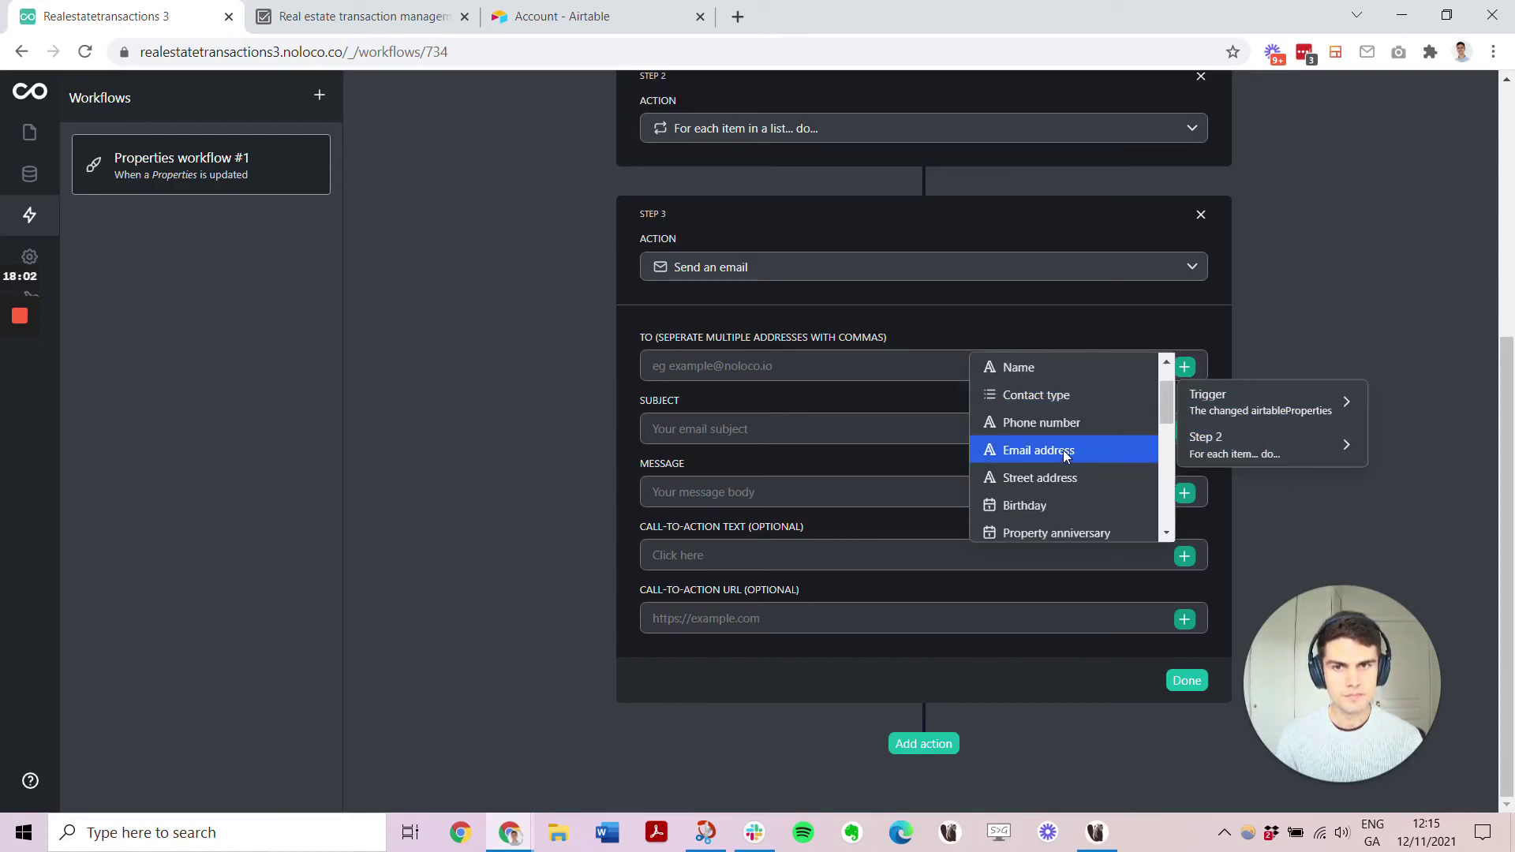
pyautogui.click(1063, 450)
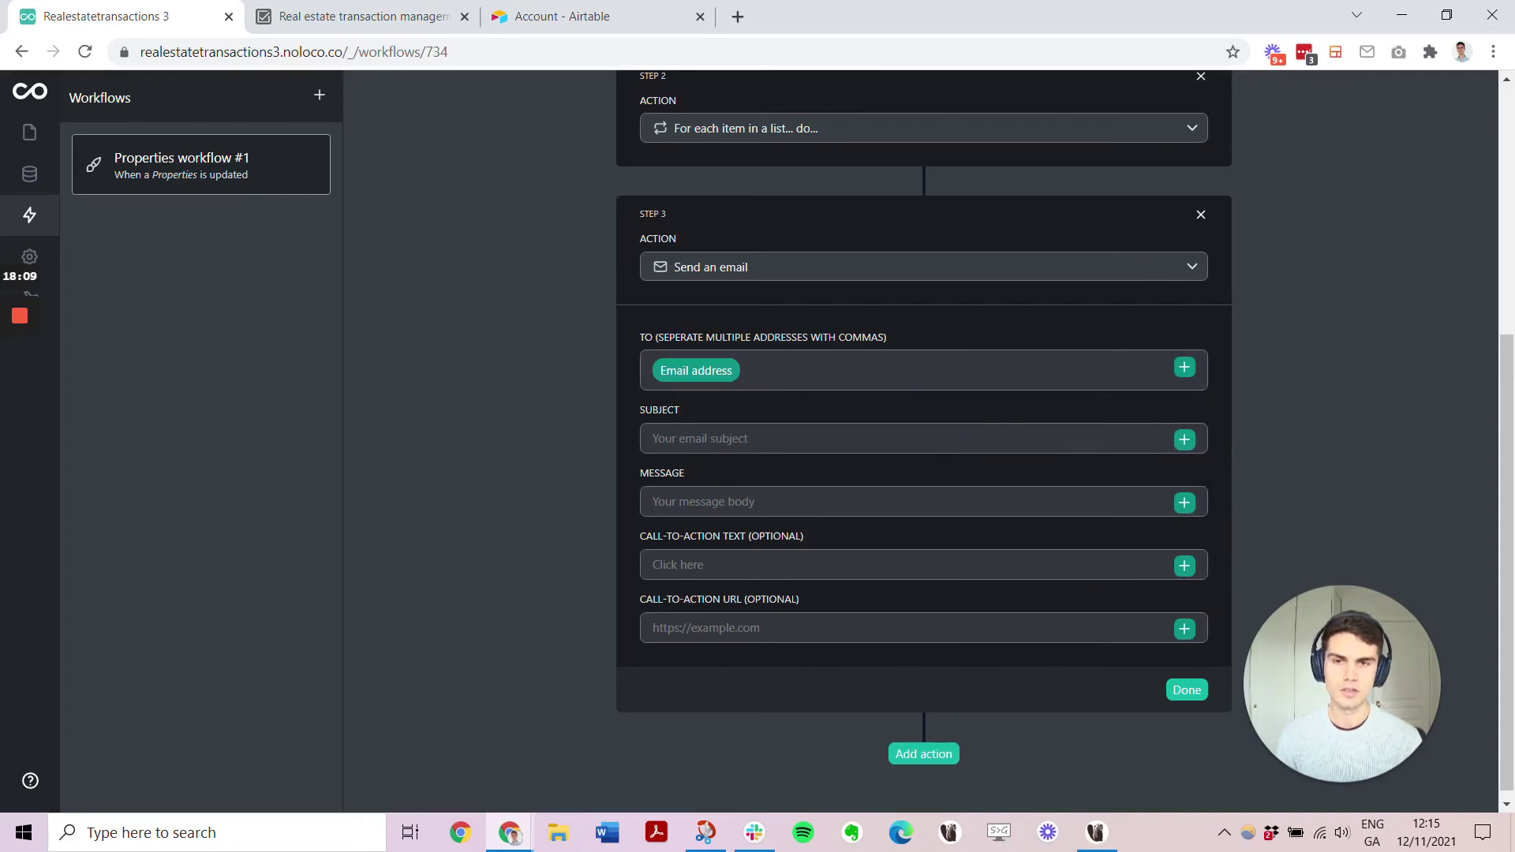
pyautogui.write('Property')
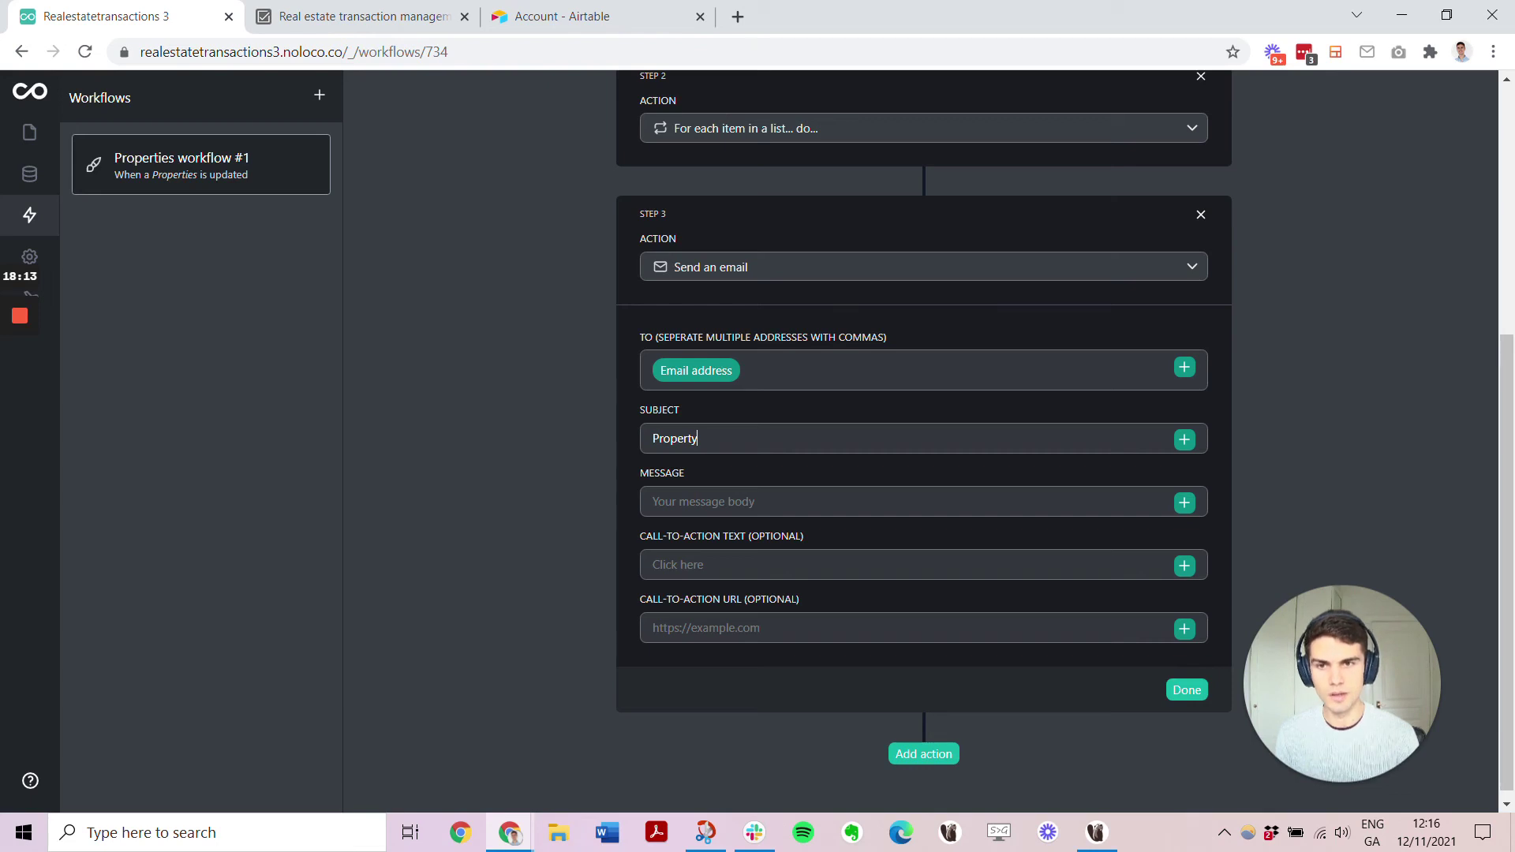
pyautogui.write(' Closed')
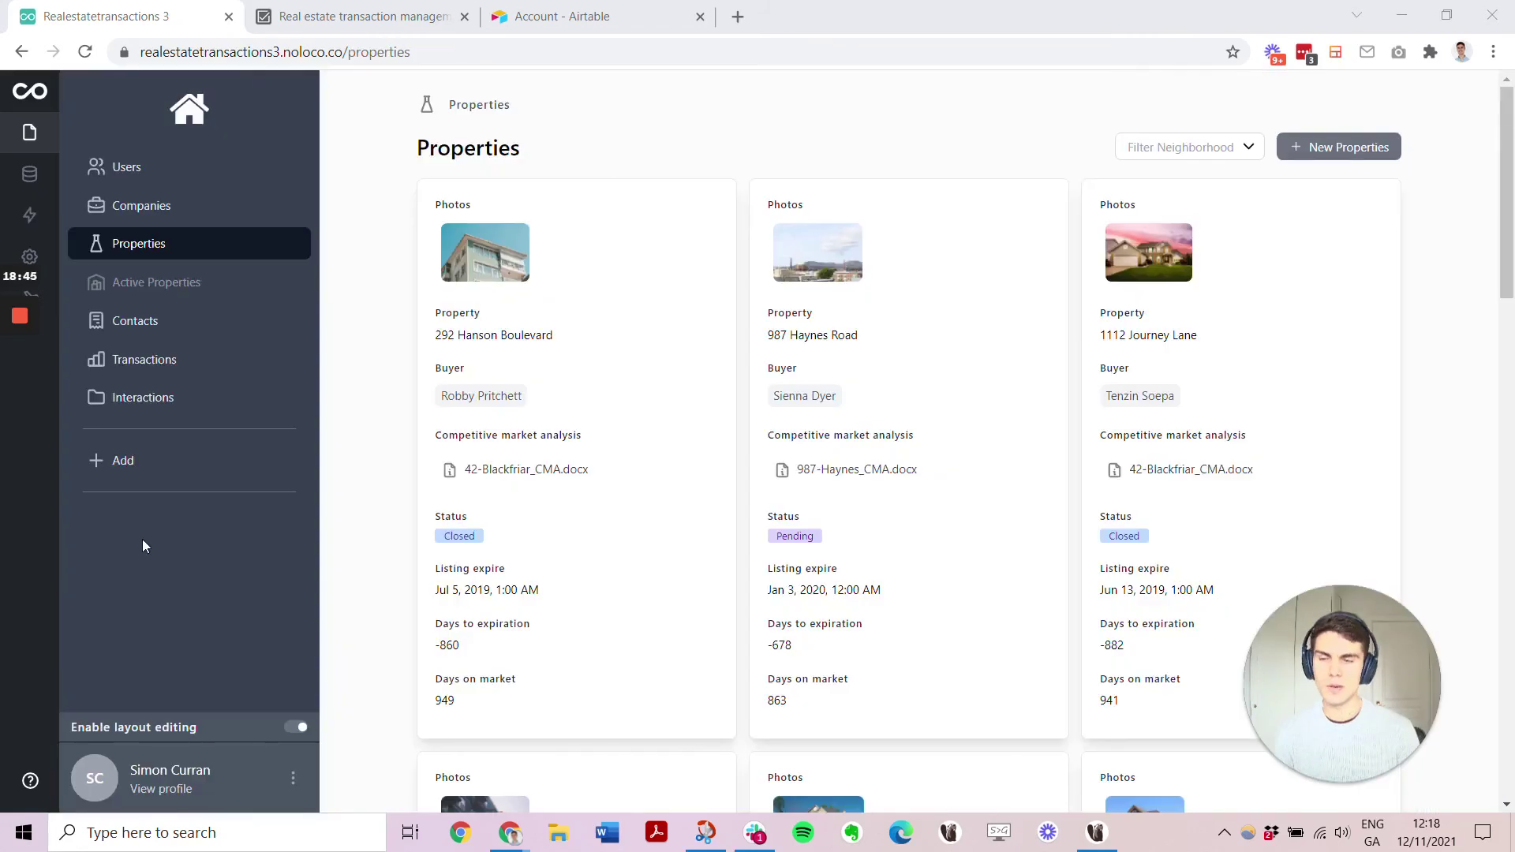
# Toggle on the Billing, File sharing, Messaging and Forms modules, then view the Billing invoices
pyautogui.click(118, 476)
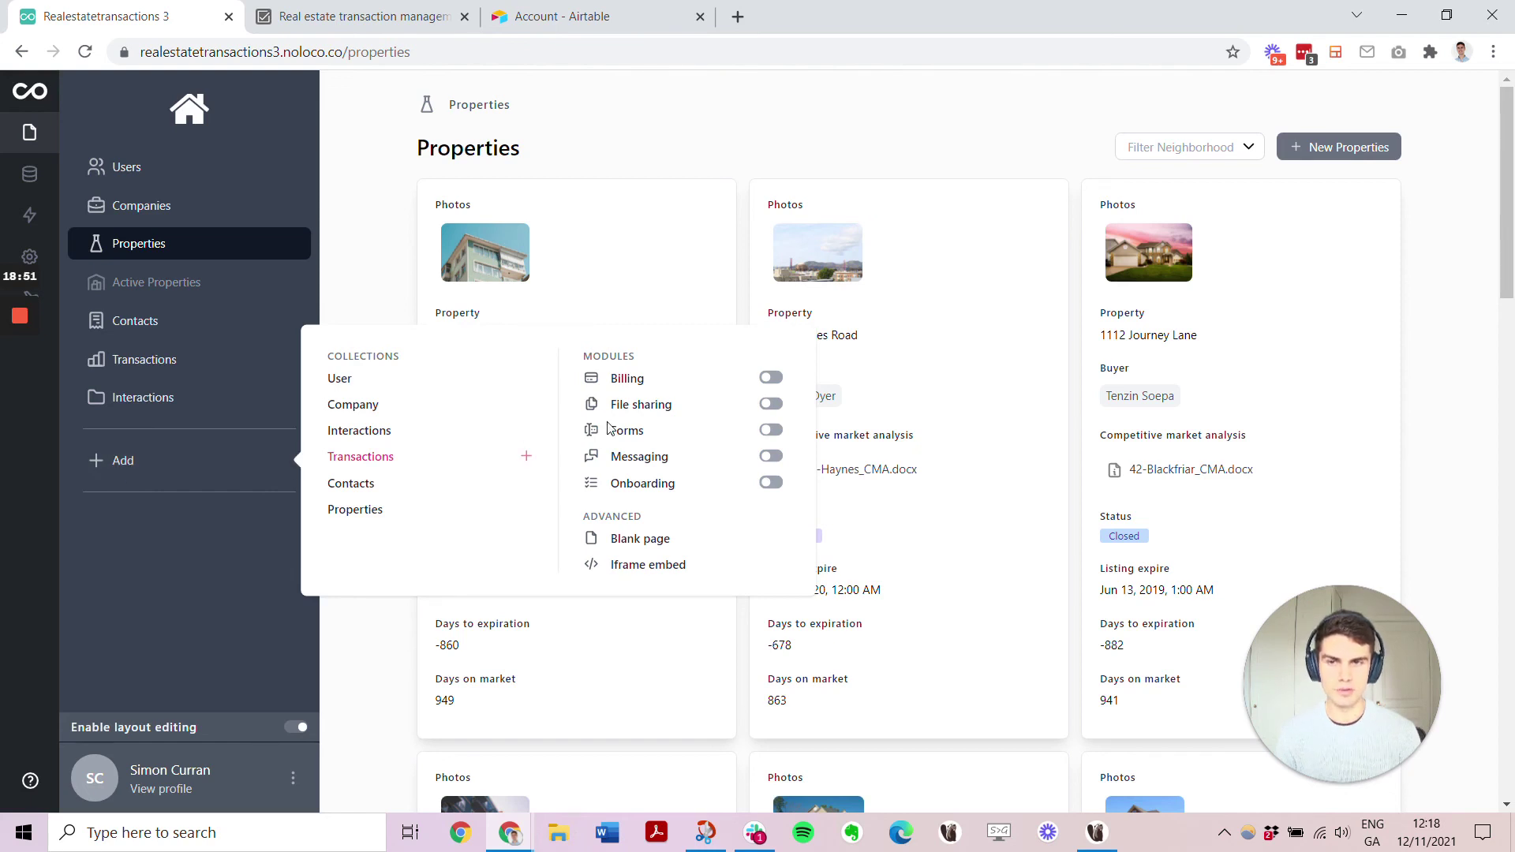
pyautogui.click(772, 379)
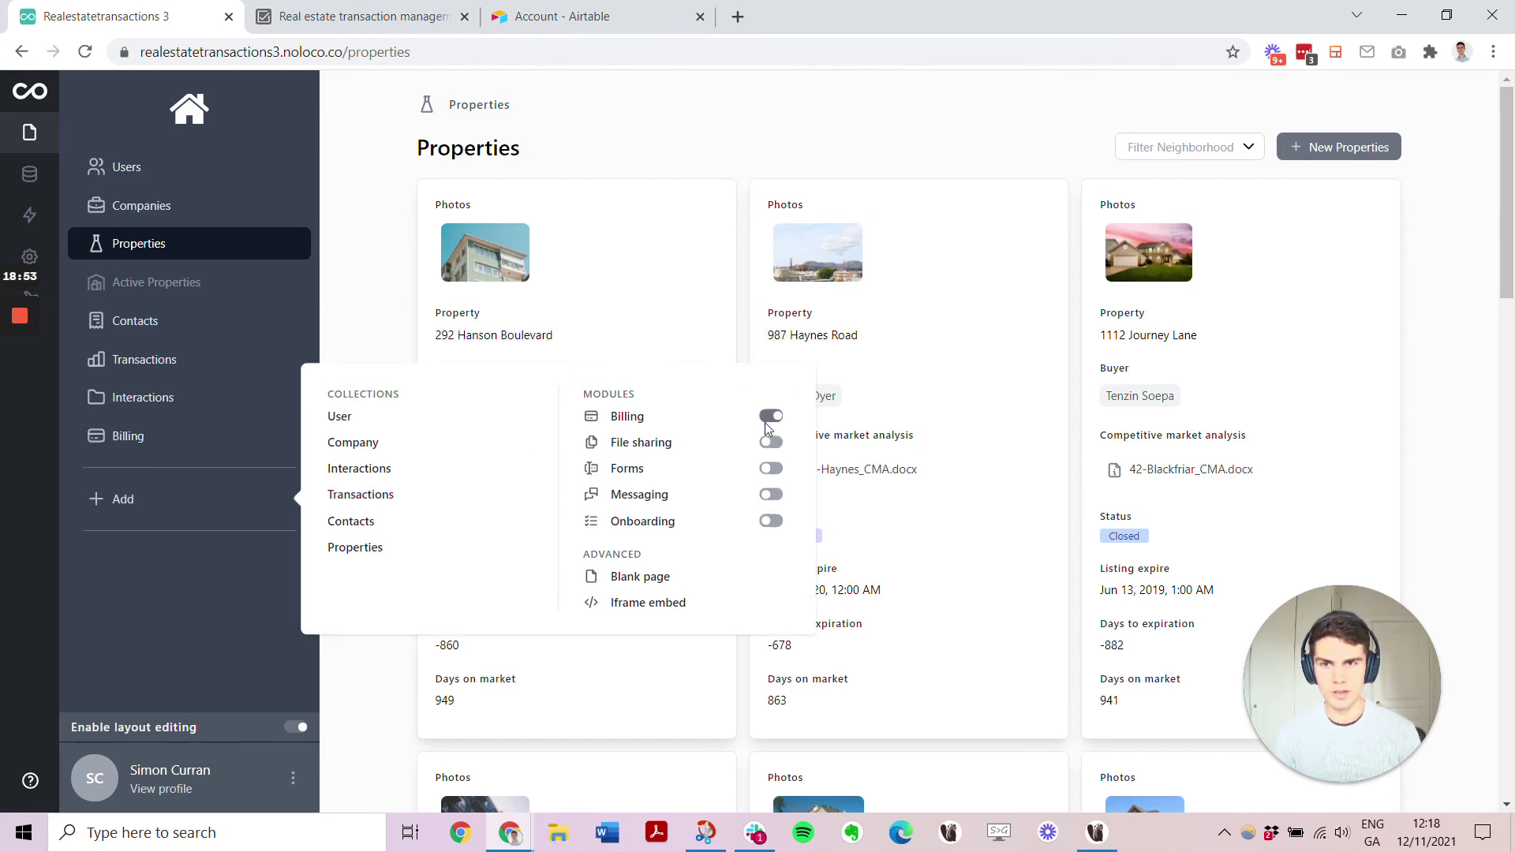
pyautogui.click(771, 442)
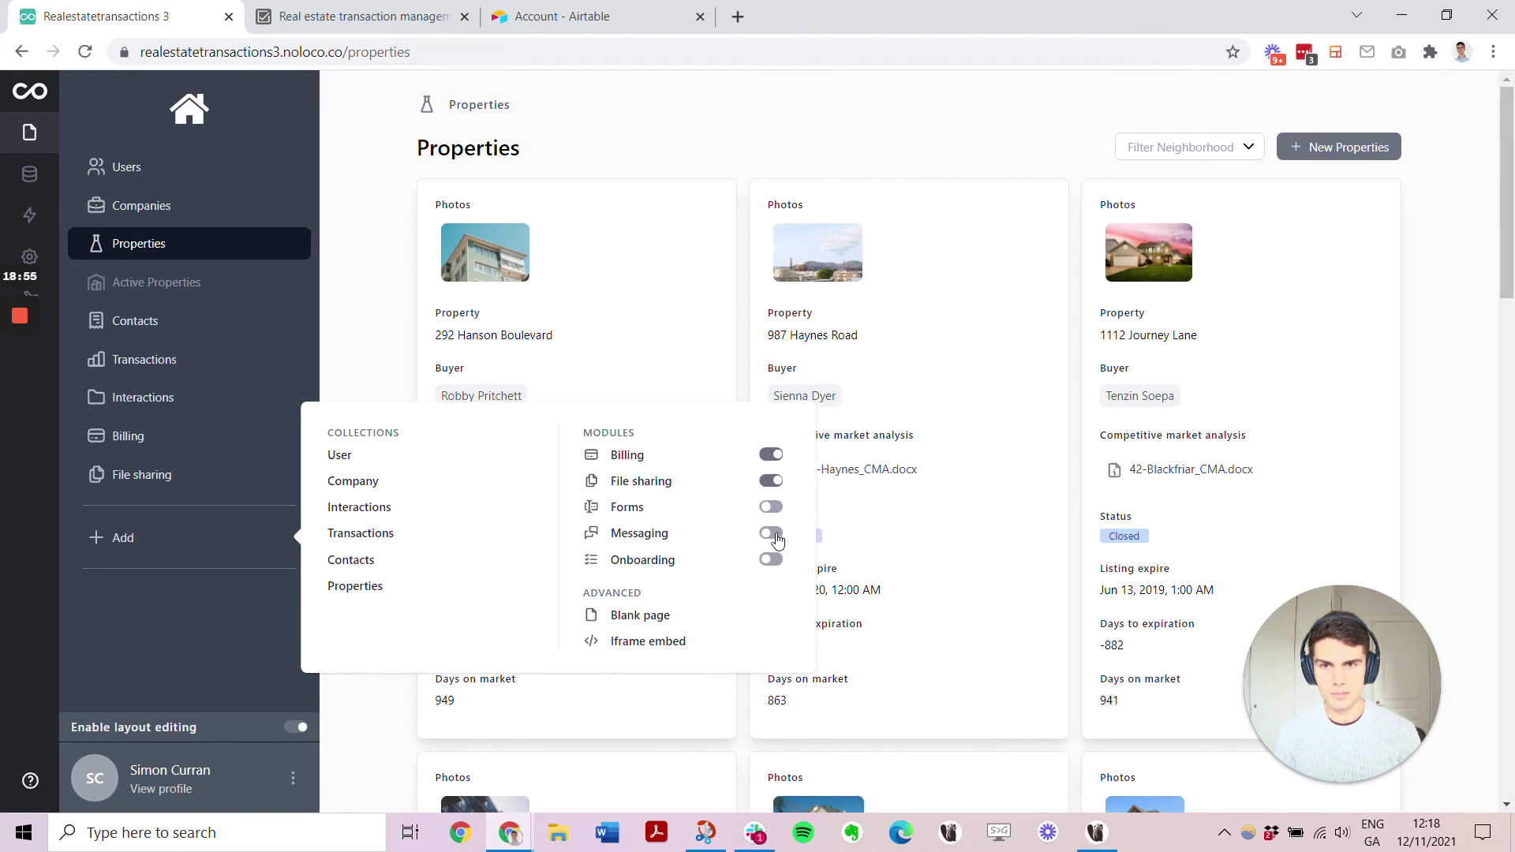
pyautogui.click(773, 532)
pyautogui.click(771, 544)
pyautogui.click(149, 438)
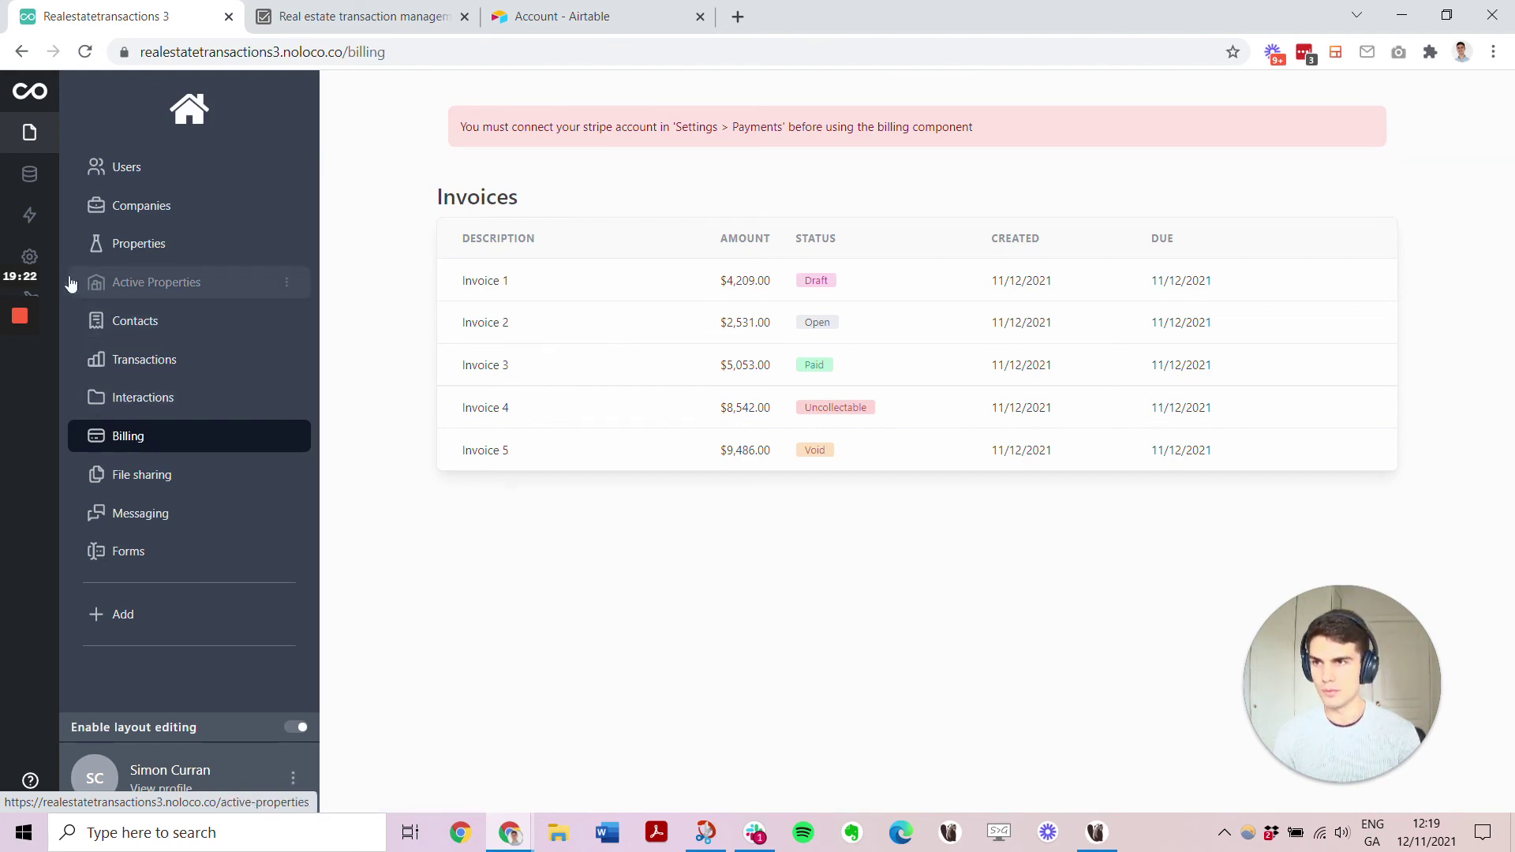
# Look over the Payments provider settings, then return to the portal's File sharing page
pyautogui.click(29, 256)
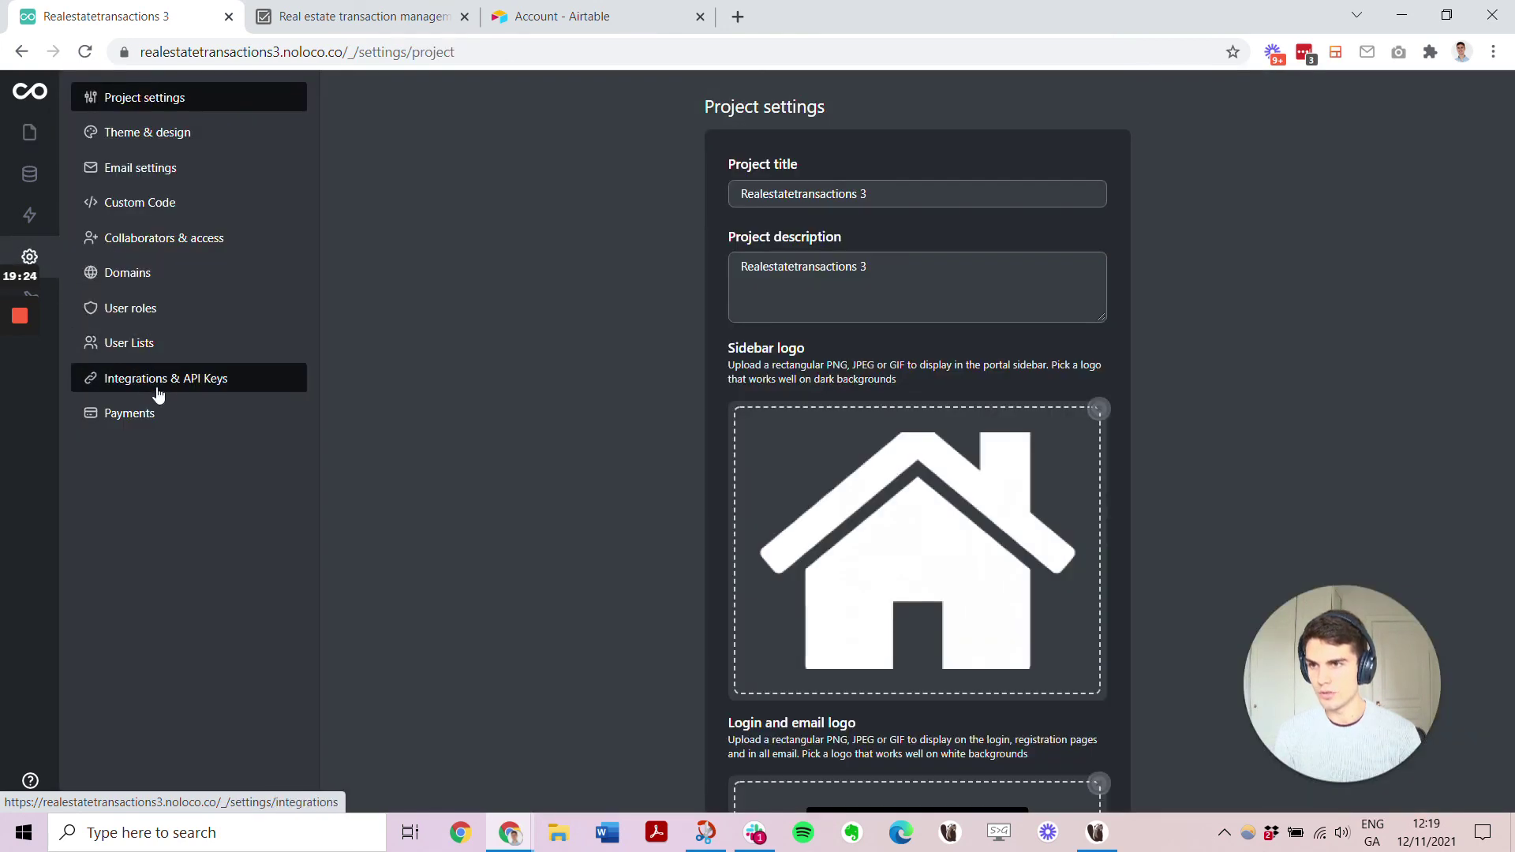
pyautogui.click(158, 417)
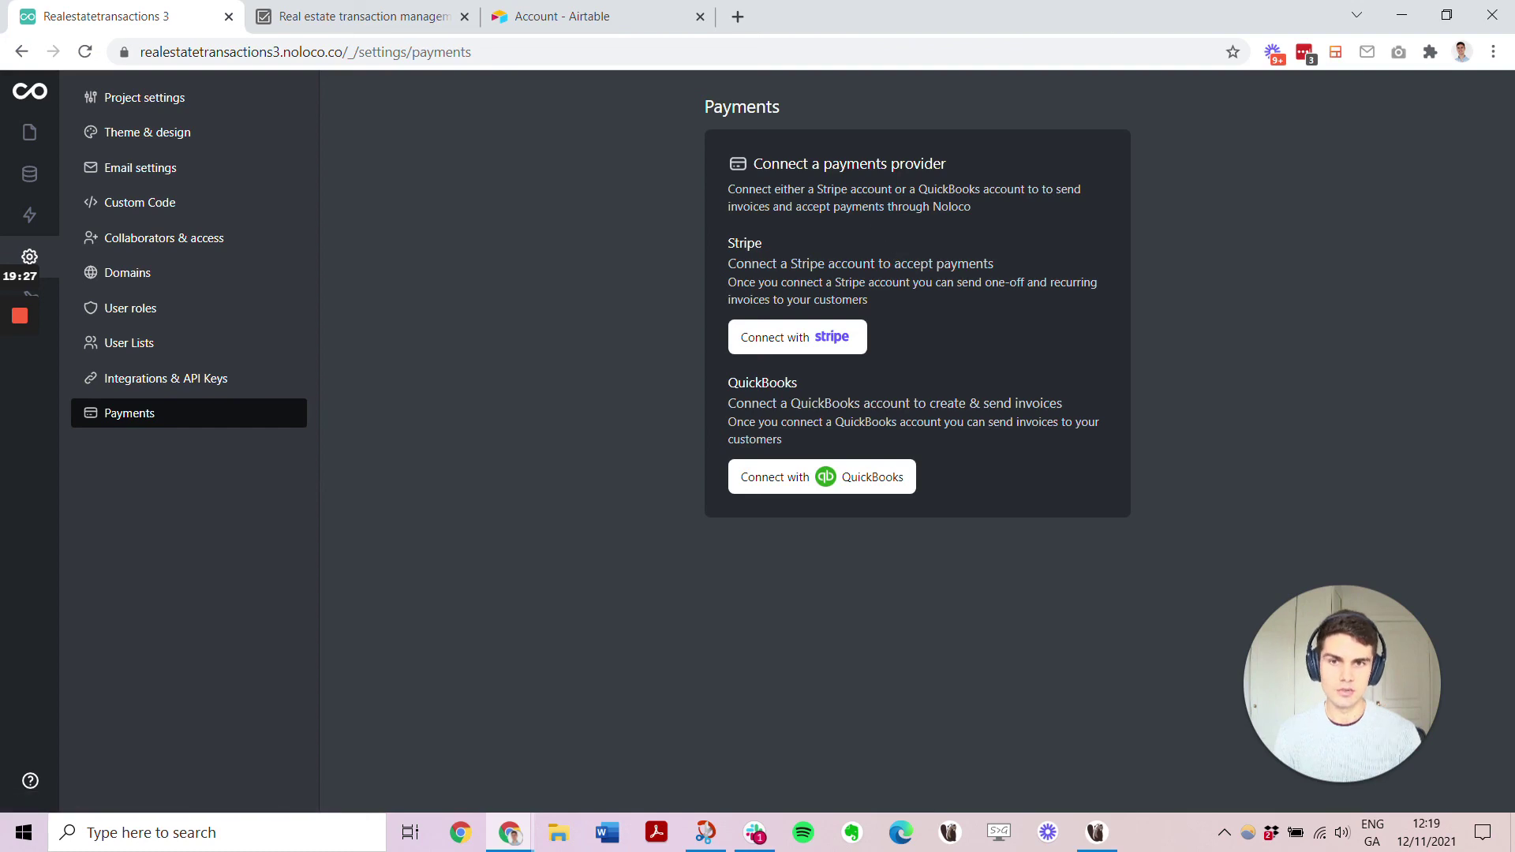
pyautogui.click(23, 135)
pyautogui.click(179, 476)
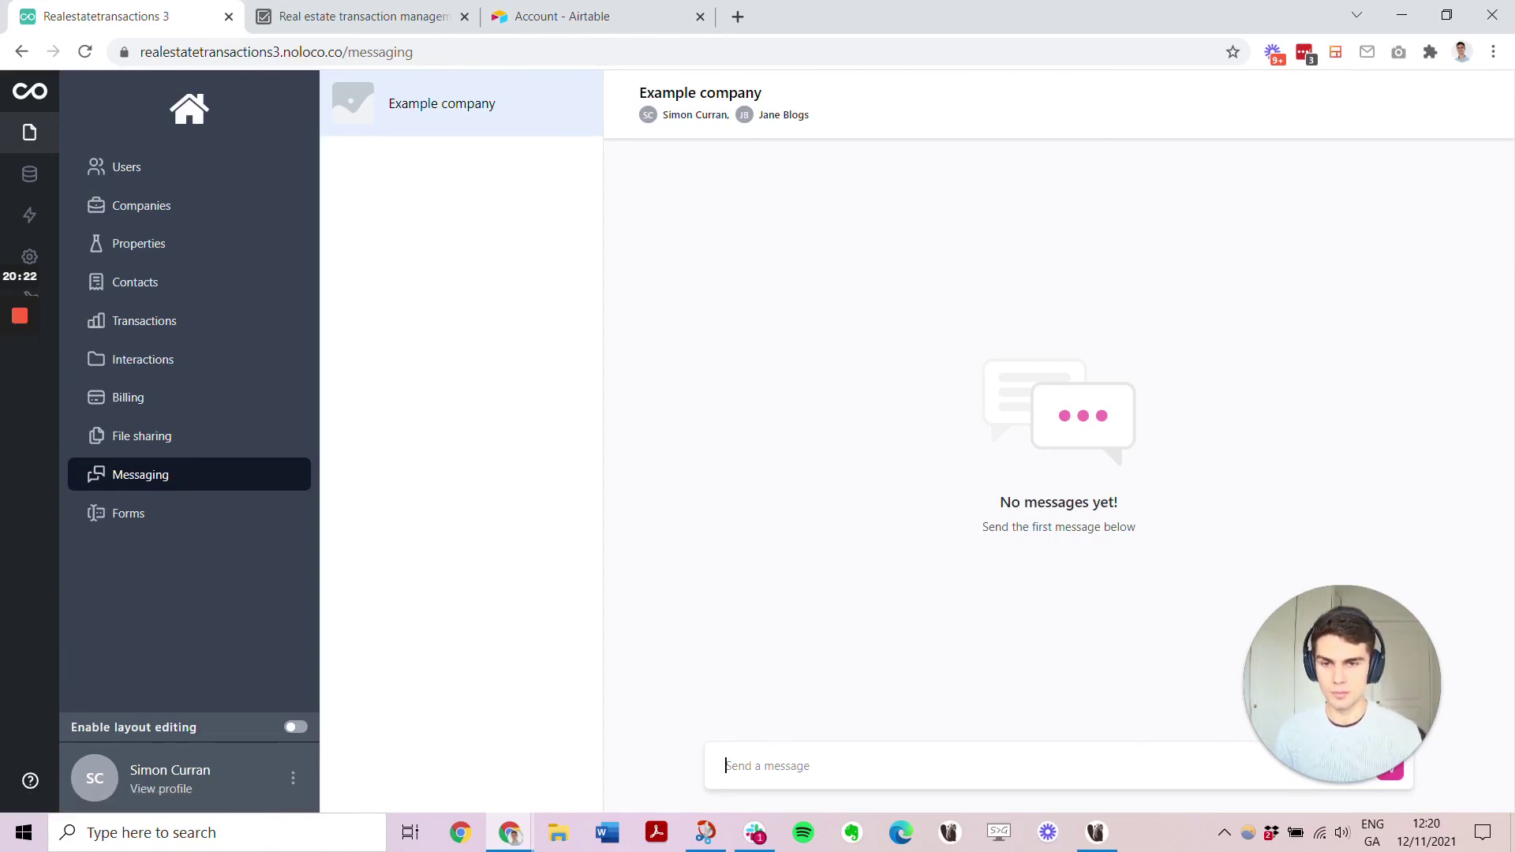
# Post 'Hi!' to the Example company conversation, then go to the Forms page
pyautogui.click(726, 765)
pyautogui.write('Hi')
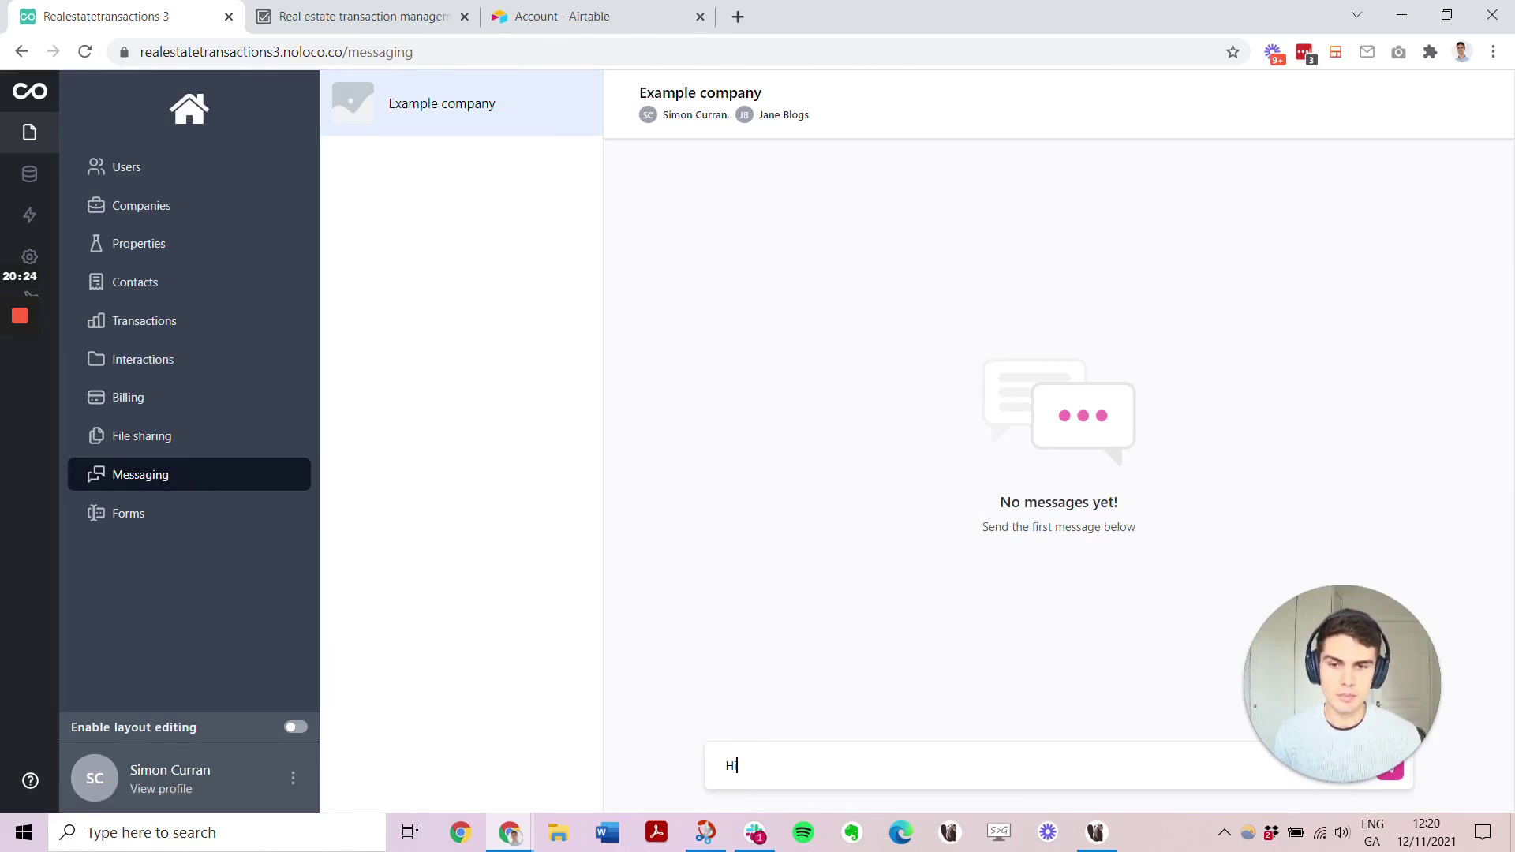
pyautogui.write('!')
pyautogui.press('Return')
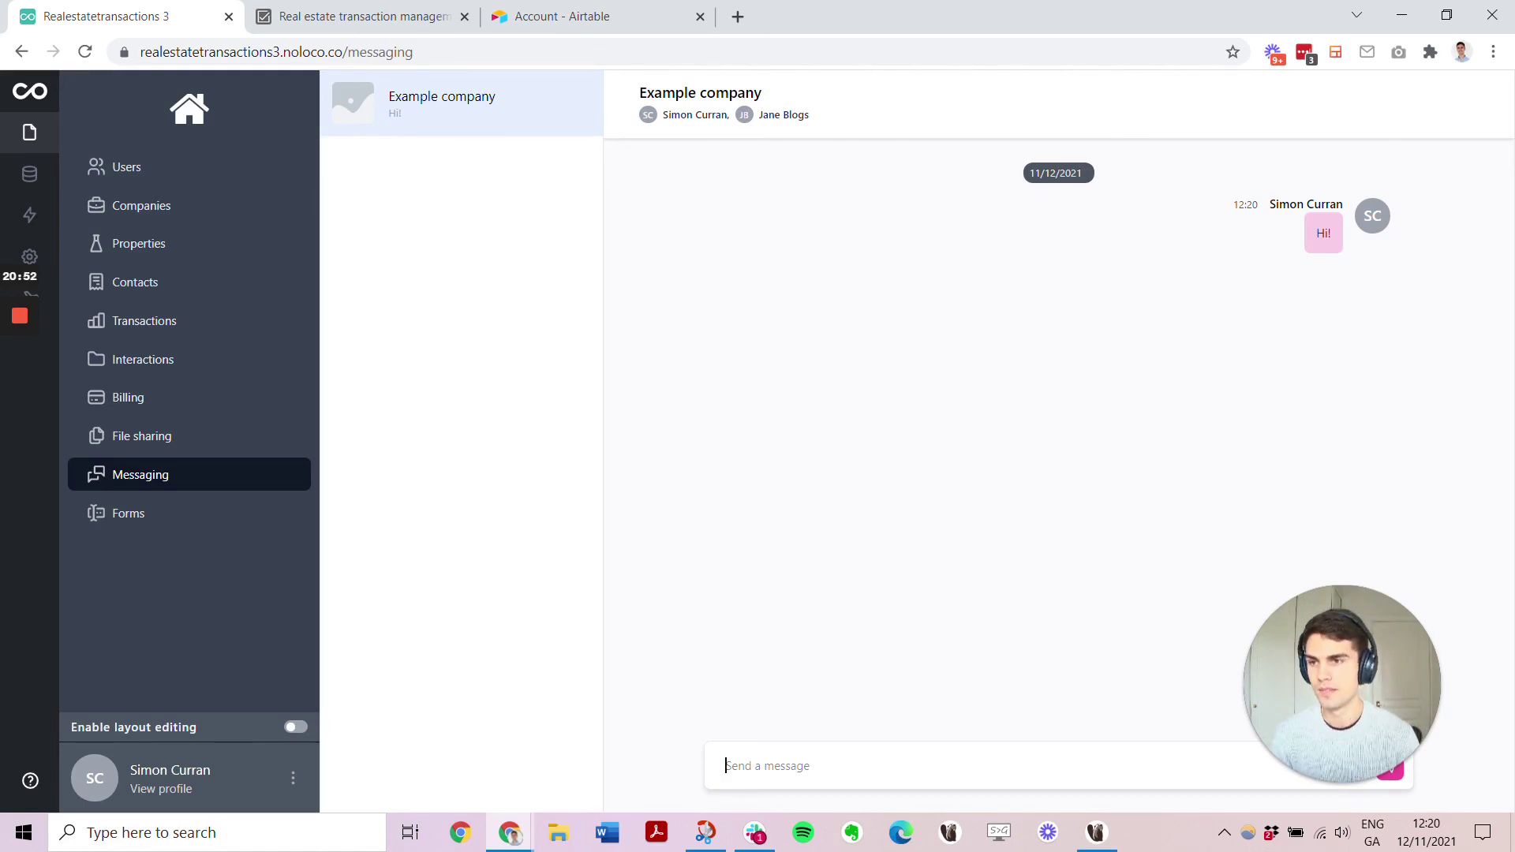
pyautogui.click(210, 524)
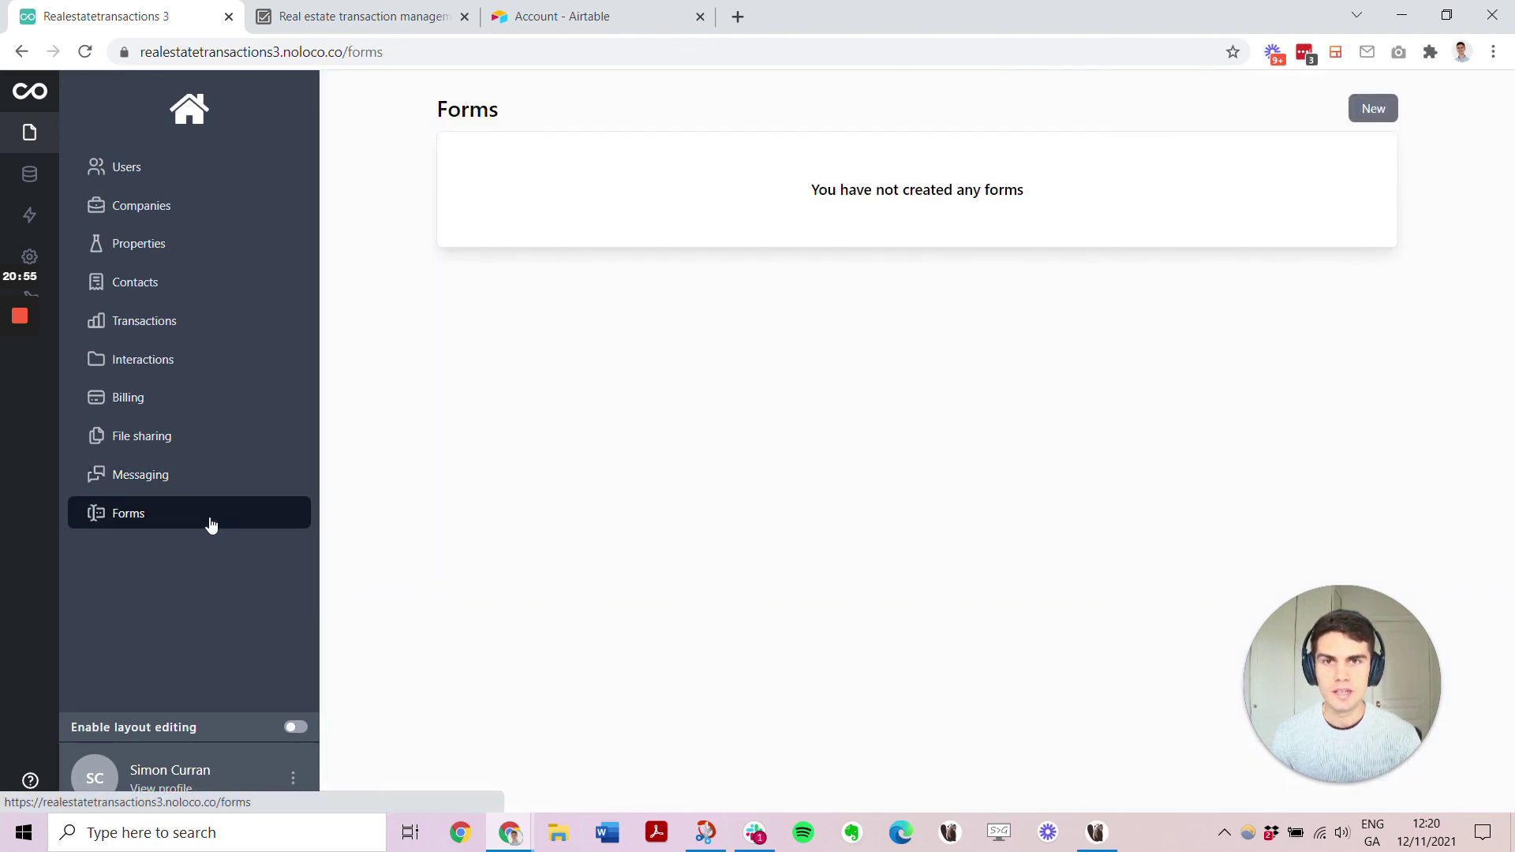
# Build Form 1 with short text, long text and multiple choice questions, and save it
pyautogui.click(1371, 112)
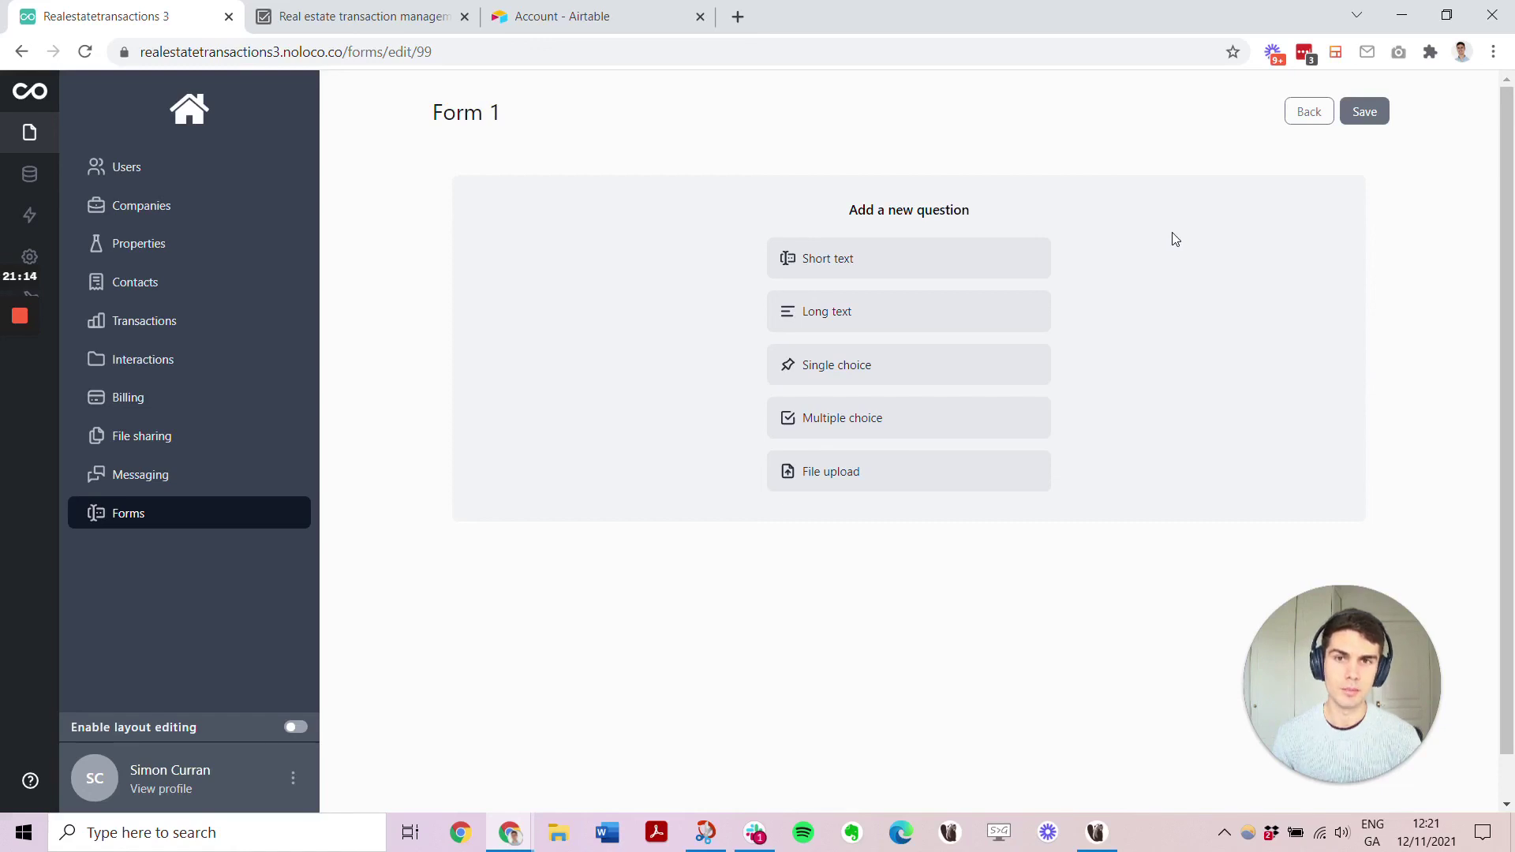
pyautogui.click(952, 254)
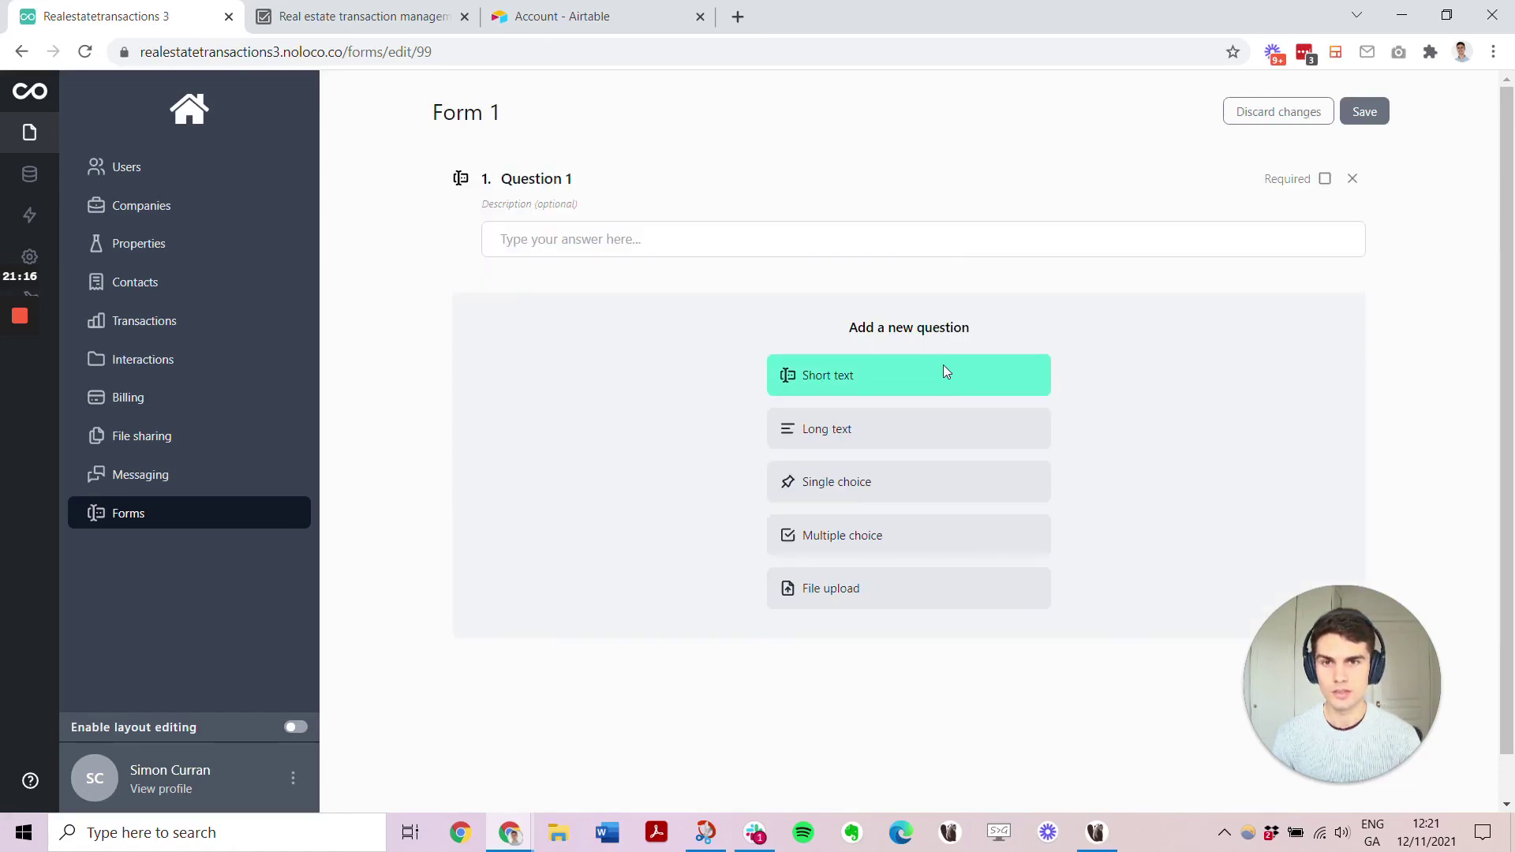
pyautogui.click(940, 420)
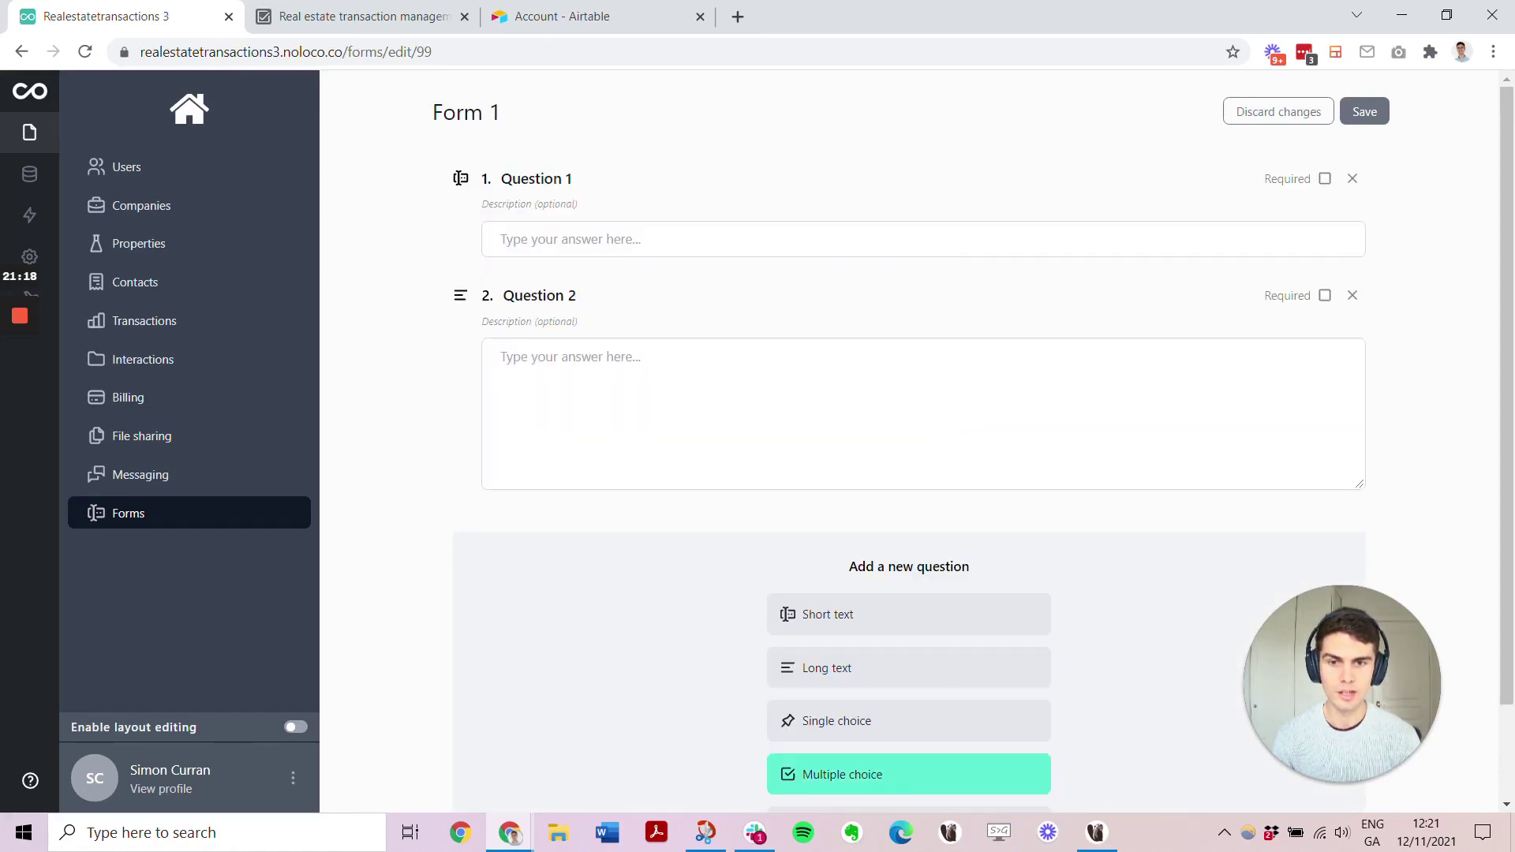
pyautogui.click(887, 762)
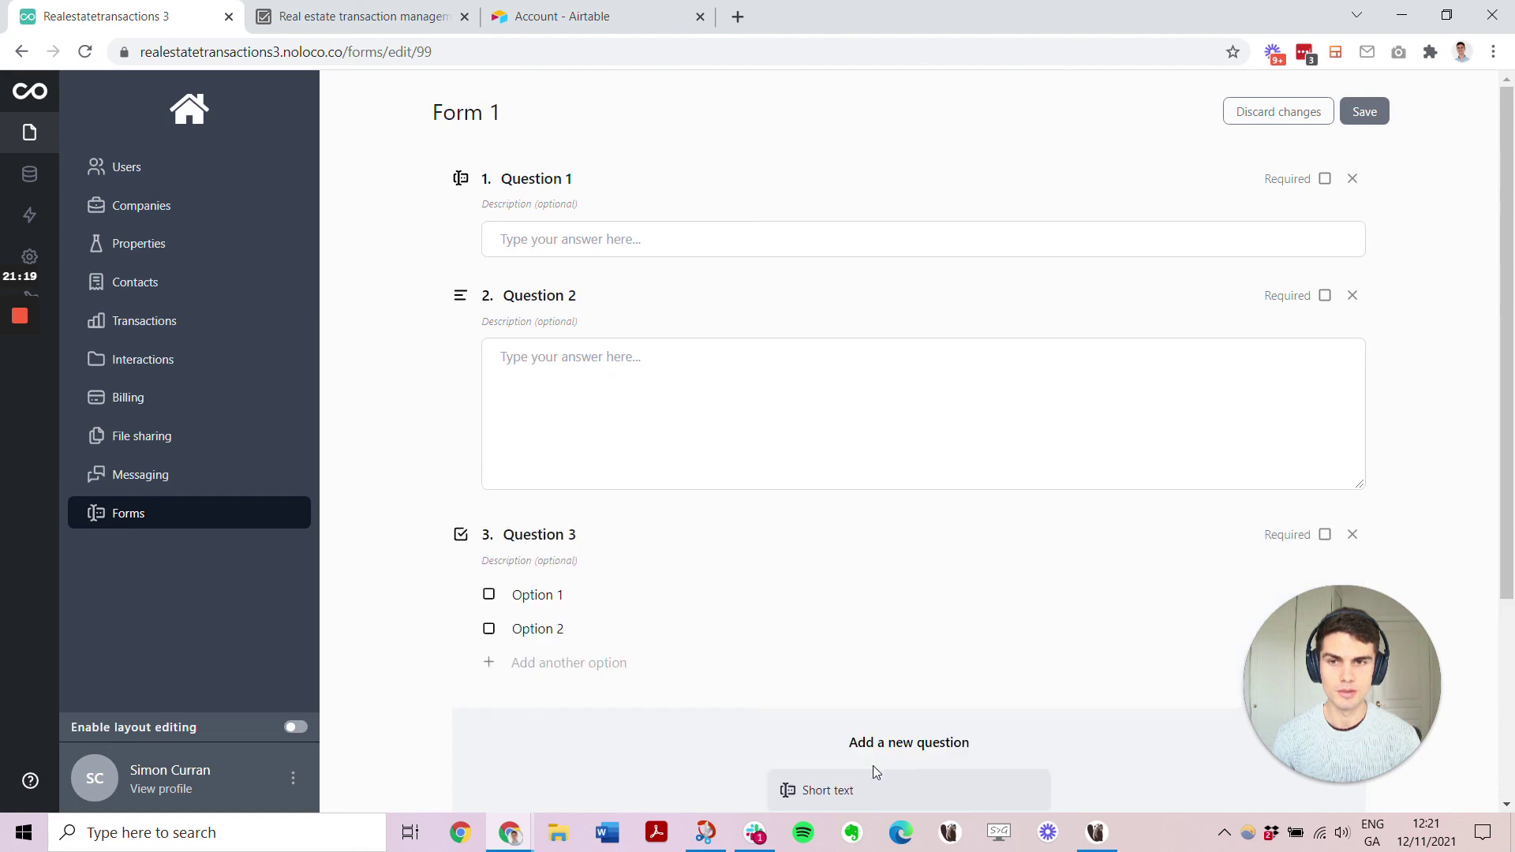
pyautogui.click(1359, 112)
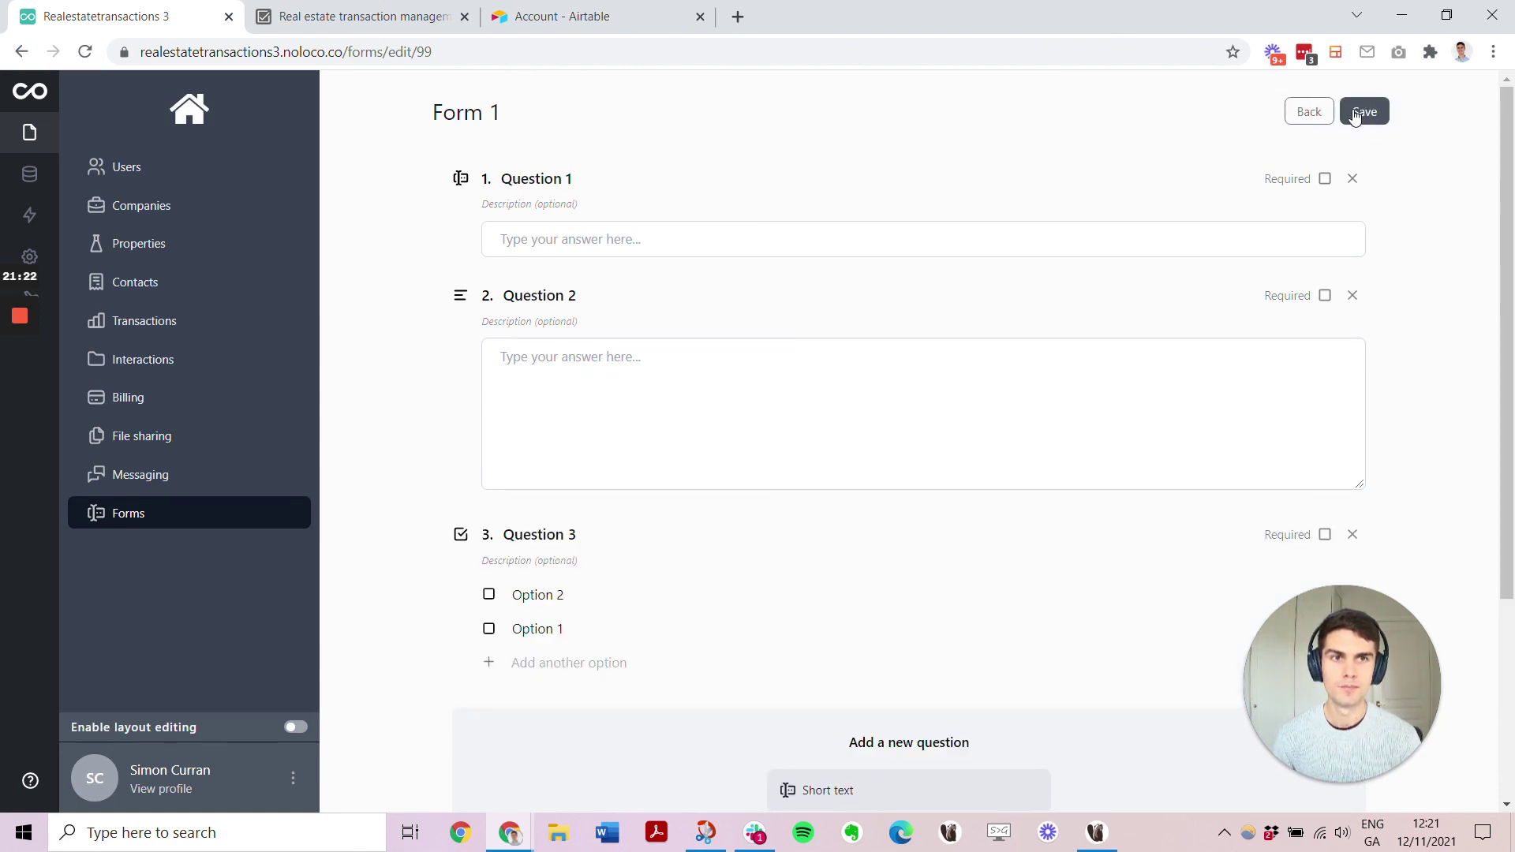
pyautogui.click(1308, 112)
# Begin sending Form 1 to a client, check the recipients, then cancel the assignment
pyautogui.click(1345, 209)
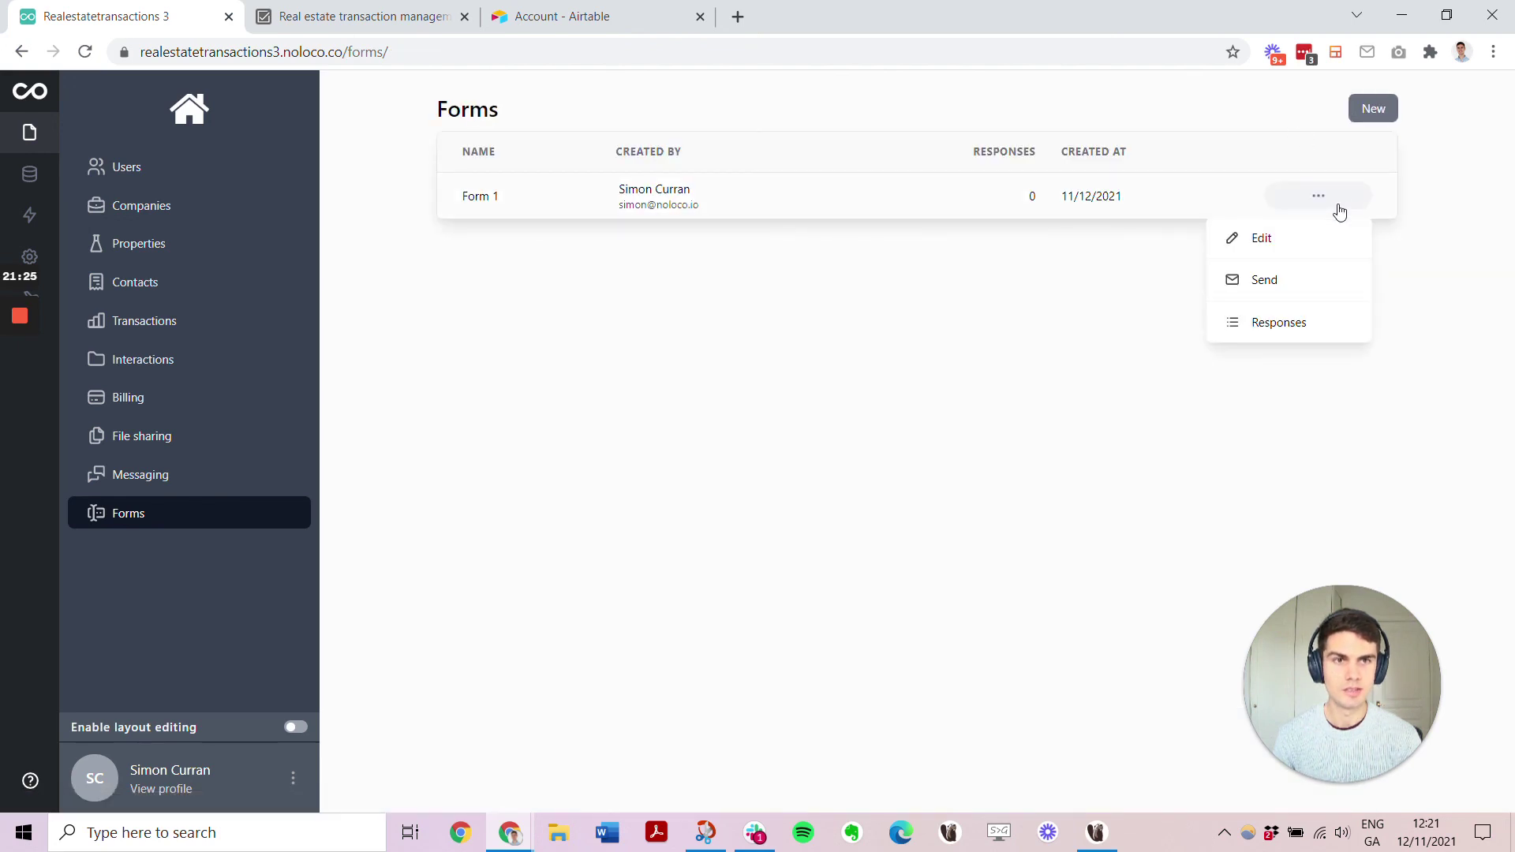
pyautogui.click(1334, 278)
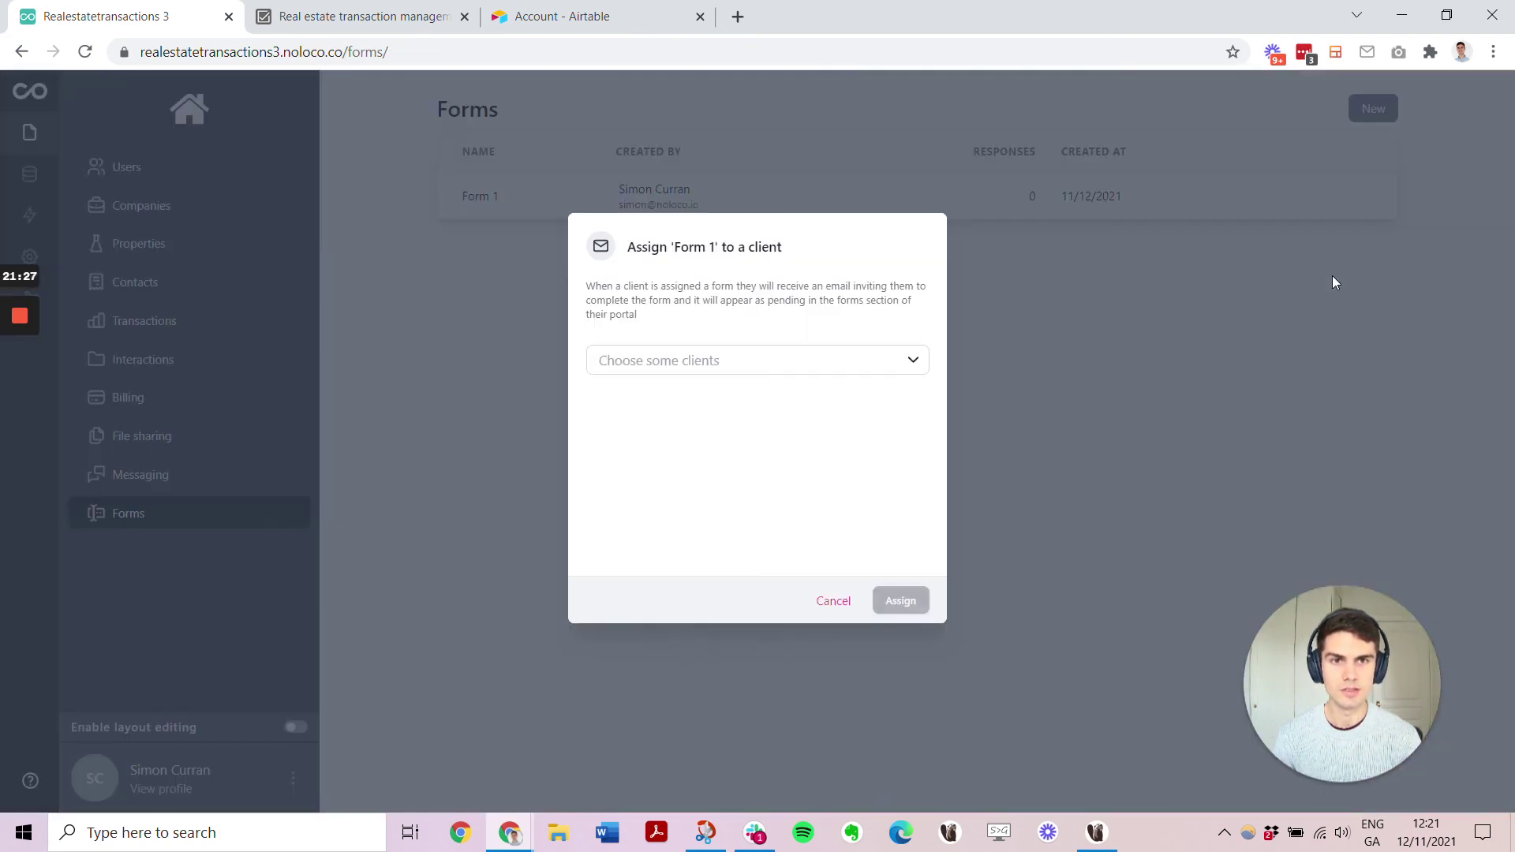
pyautogui.click(718, 363)
pyautogui.click(1053, 385)
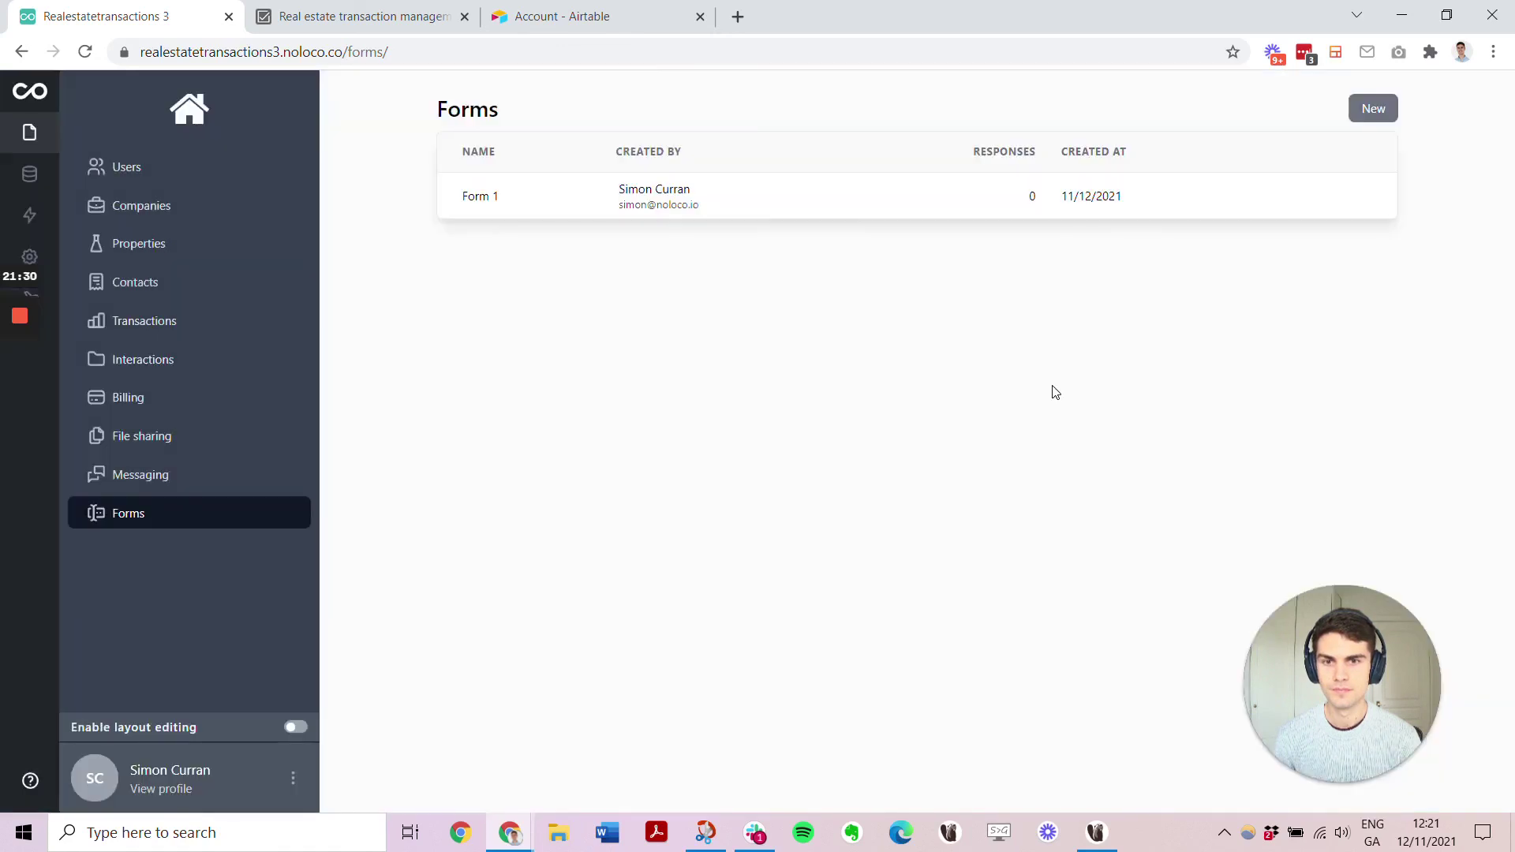
pyautogui.moveTo(27, 395)
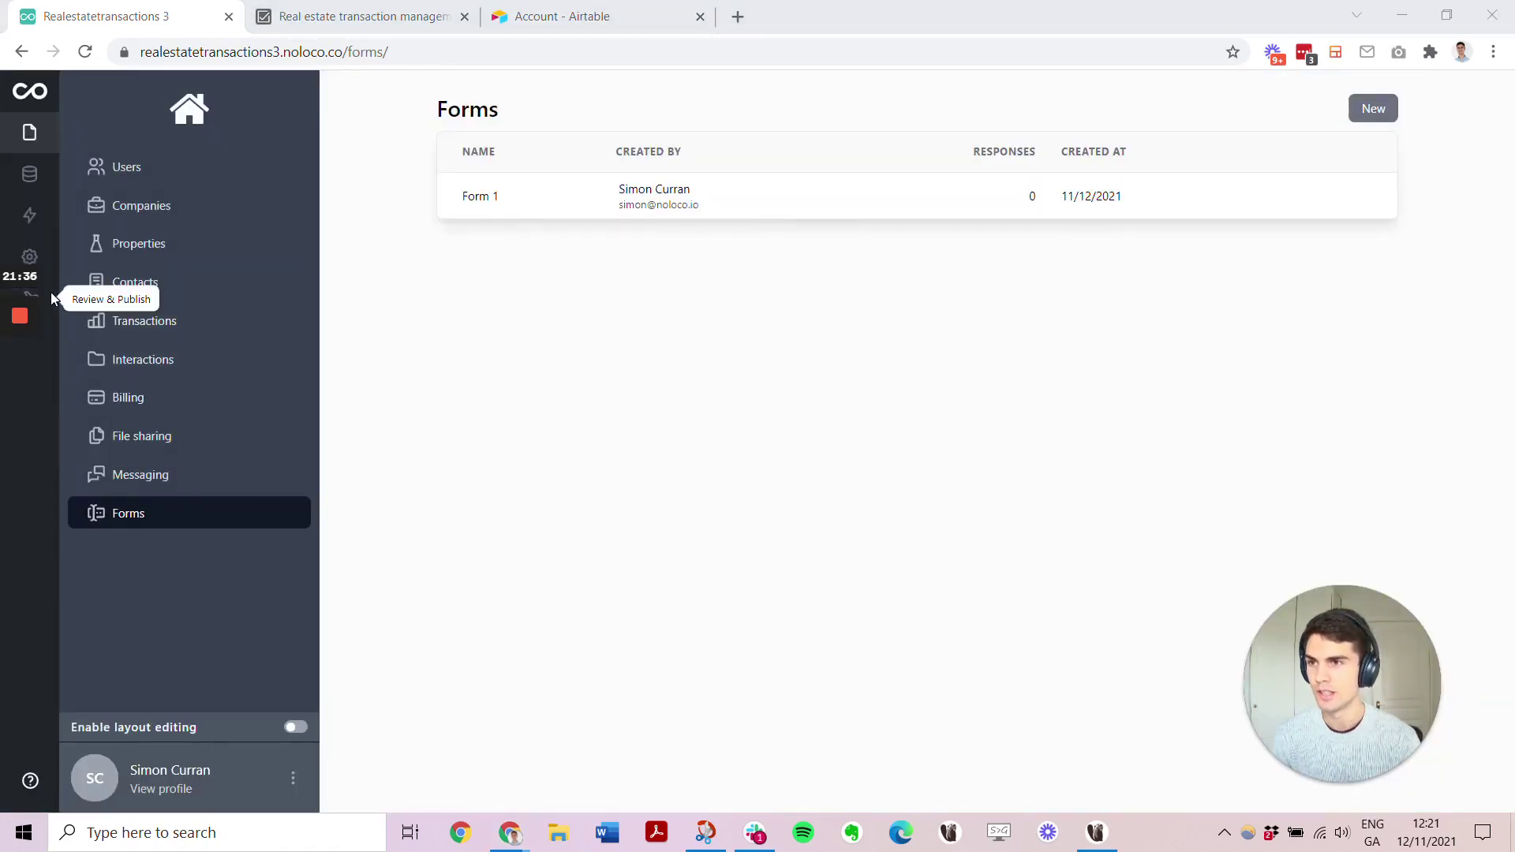
pyautogui.click(46, 297)
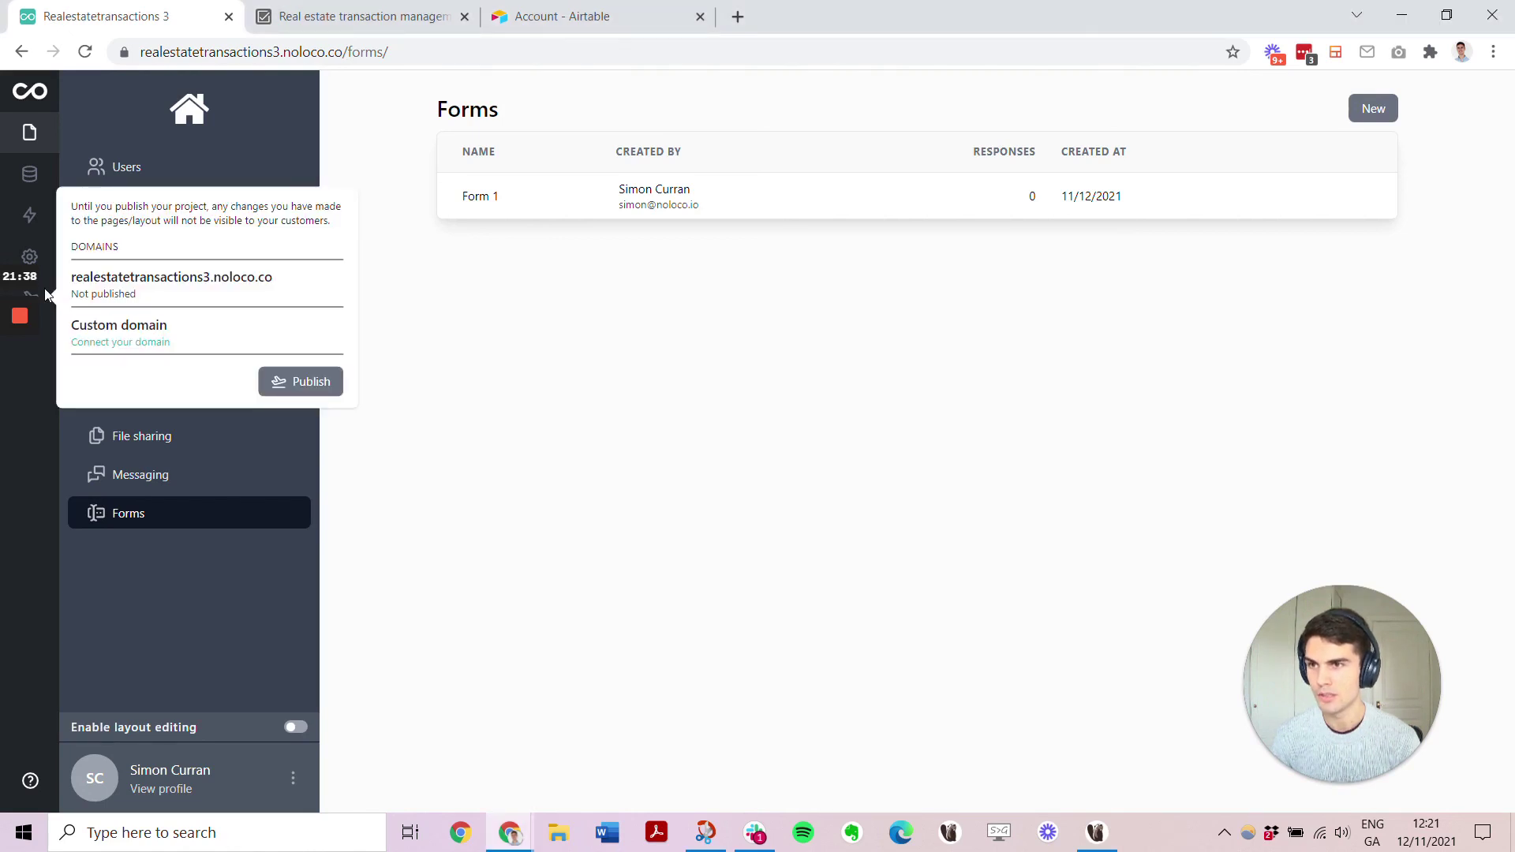